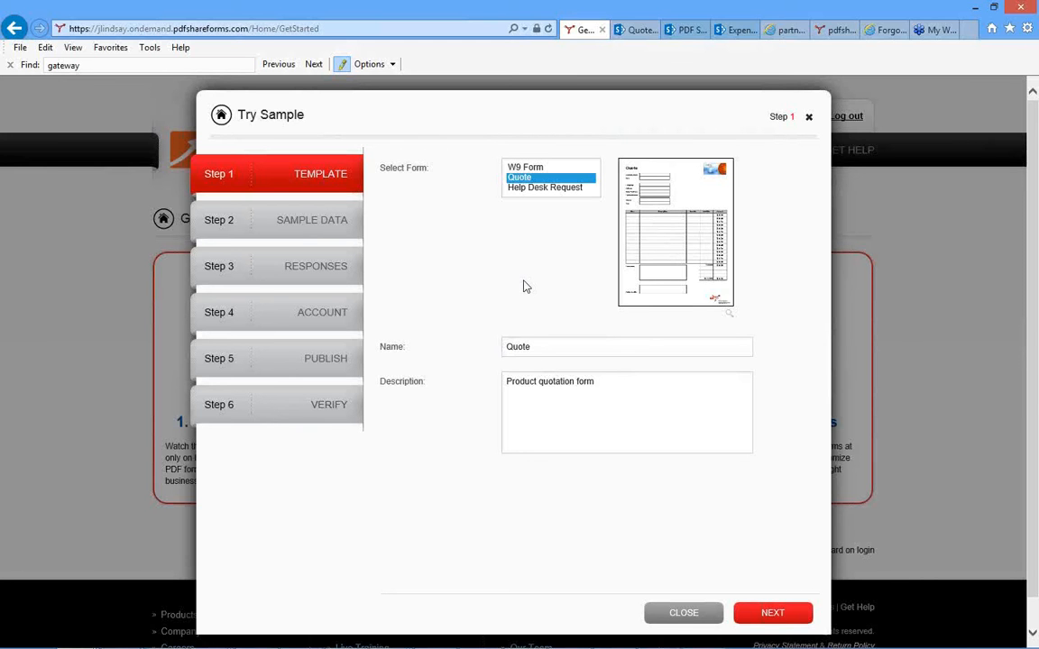
Keep the Quote sample template with its default name and description and continue to the sample data.
double_click(518, 345)
double_click(547, 381)
left_click(548, 393)
left_click(618, 423)
left_click(772, 617)
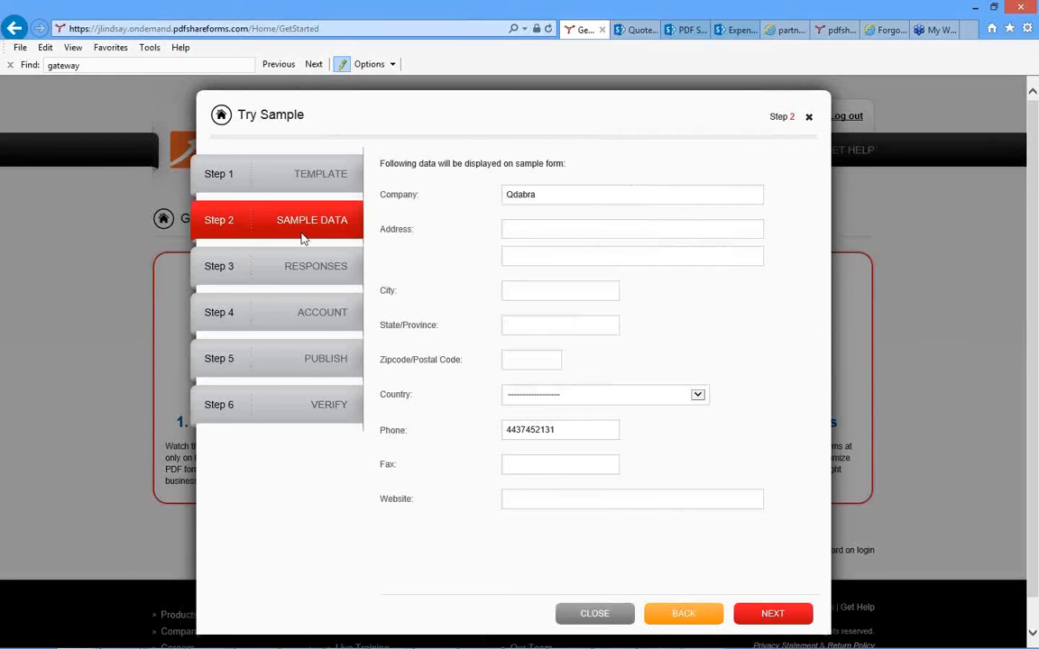
Fill in the company's street address and city for the sample form.
left_click(518, 230)
type("1234 Easy Money St")
left_click(522, 287)
type("Beverly Hills")
Fill in the company's state and postal code, and set the country to United States.
left_click(524, 330)
type("CA")
key("Tab")
type("90210")
key("Tab")
left_click(564, 403)
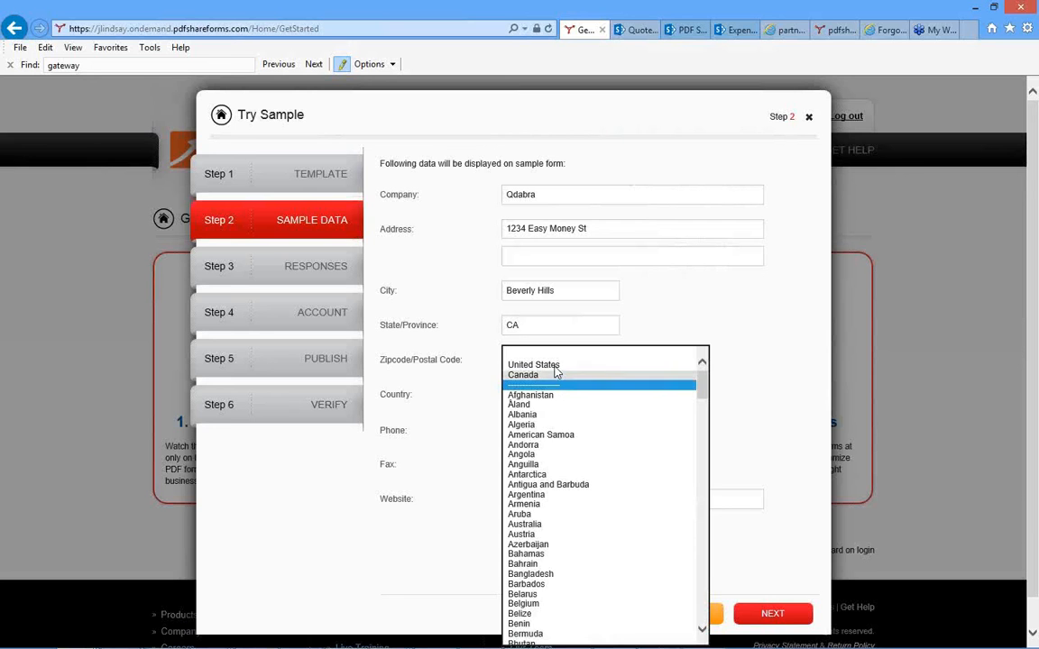
left_click(584, 365)
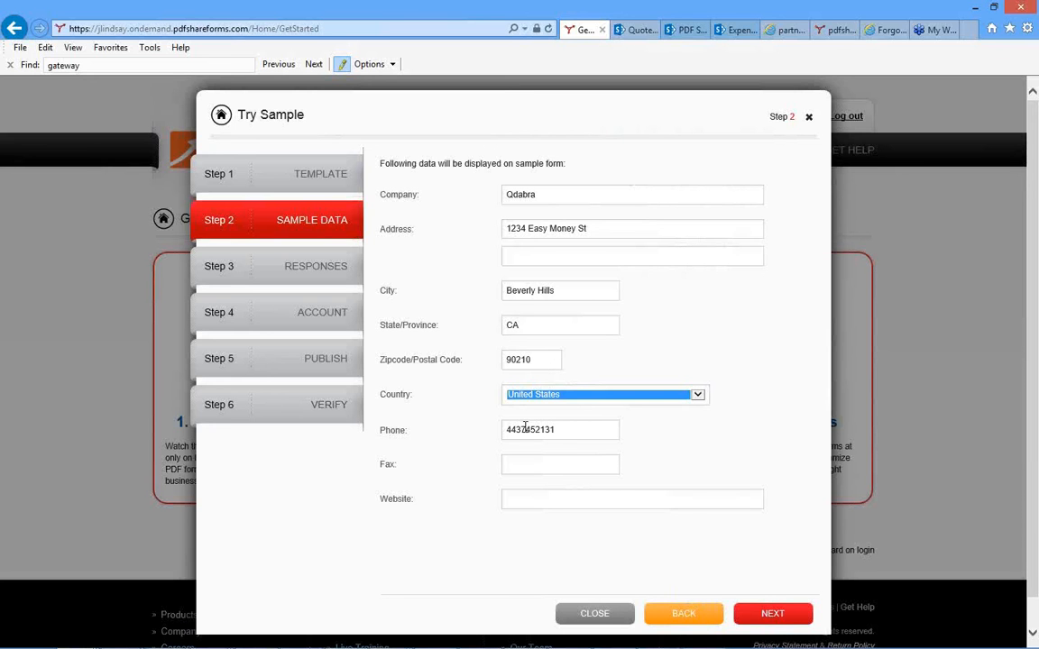
key("Tab")
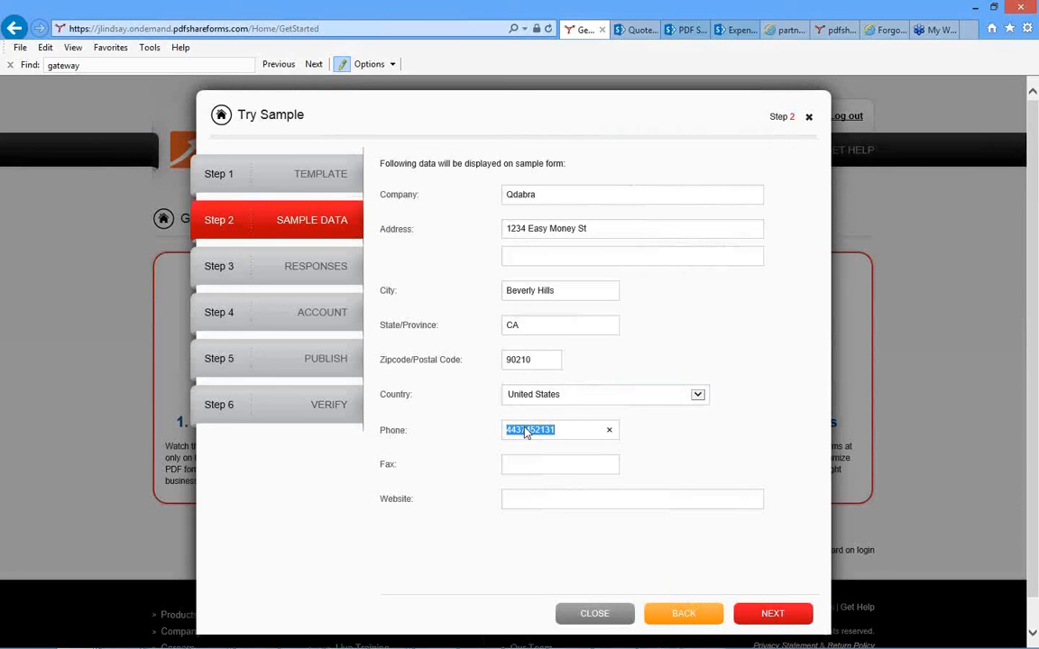
type("2135551212")
left_click(517, 499)
type("www.q")
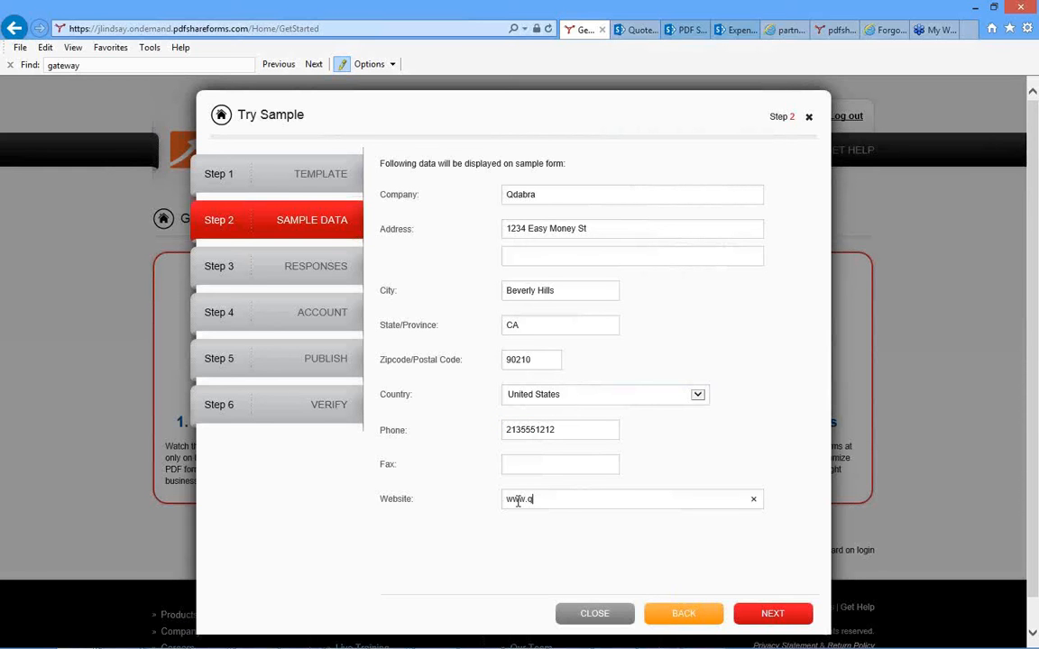
type("dabra.com")
Proceed to the response settings and send responses to a document library in SharePoint Online.
left_click(762, 613)
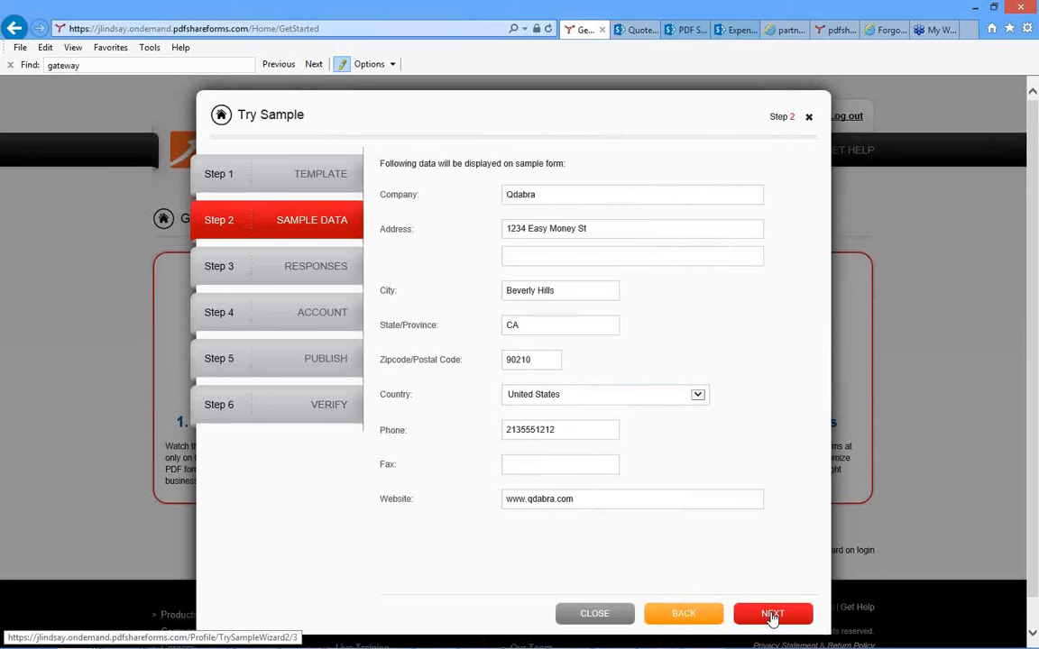
left_click(772, 617)
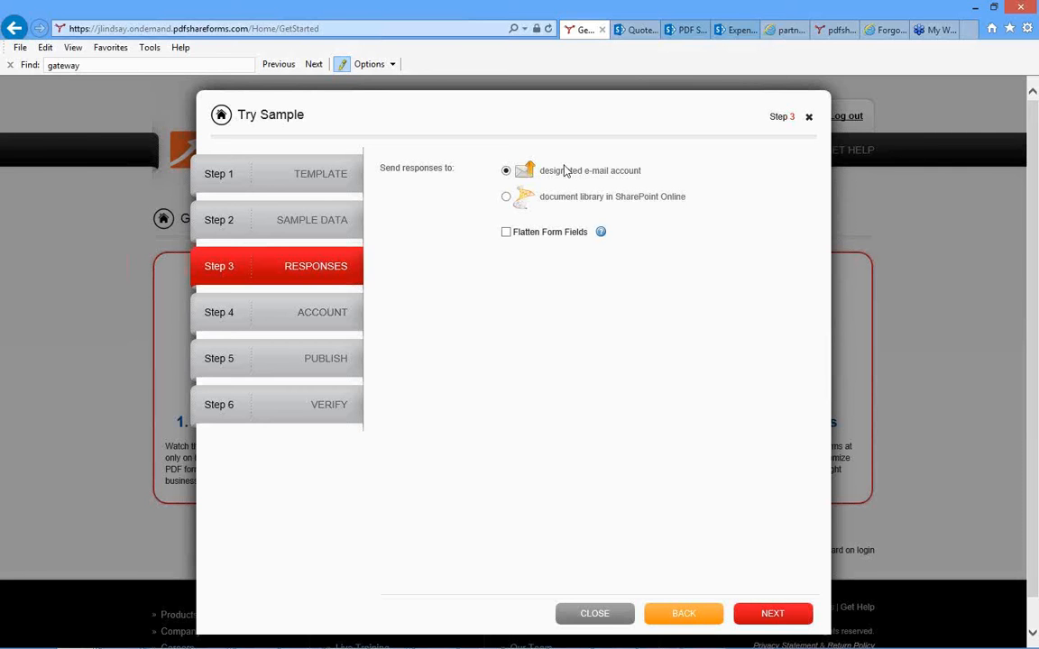
left_click(506, 198)
left_click(776, 616)
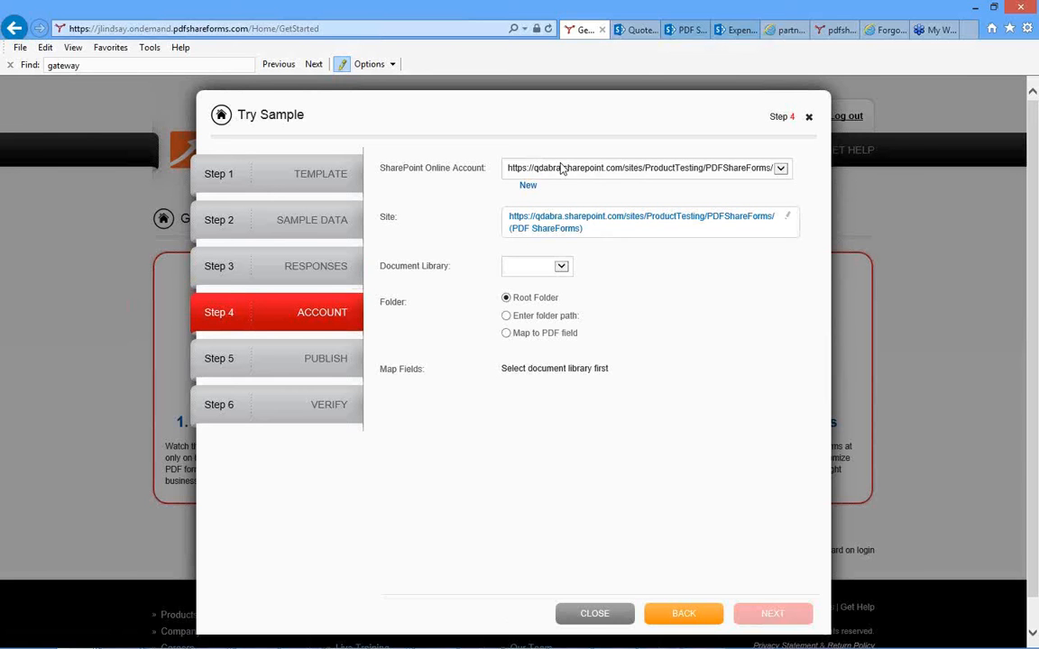
Keep the existing SharePoint account, choose the Documents library, and set the destination folder path to Quotes.
left_click(636, 168)
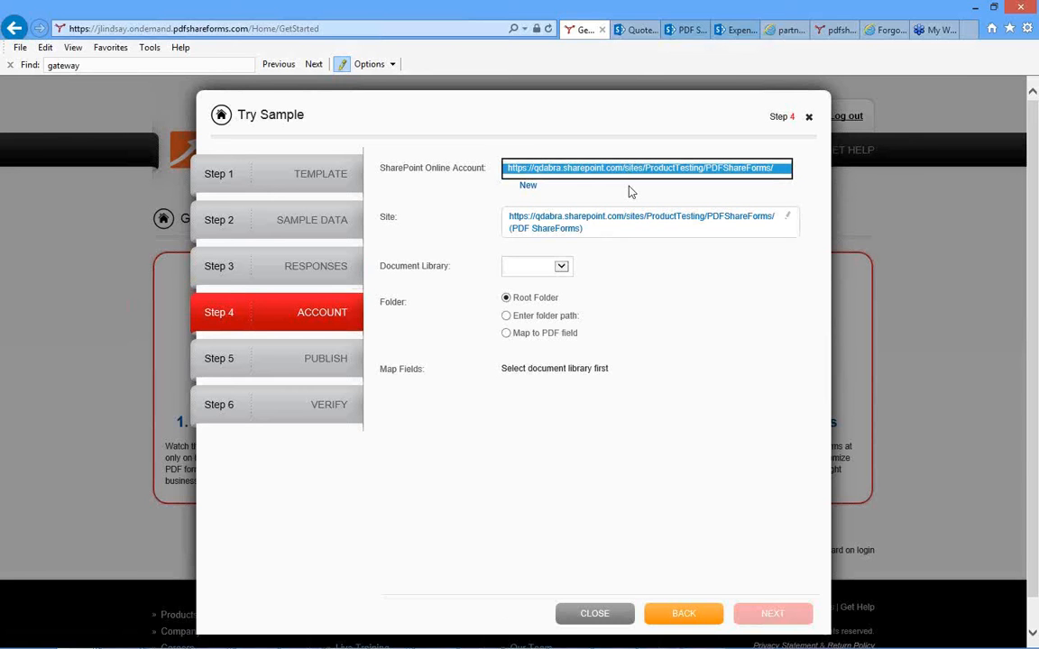
left_click(632, 193)
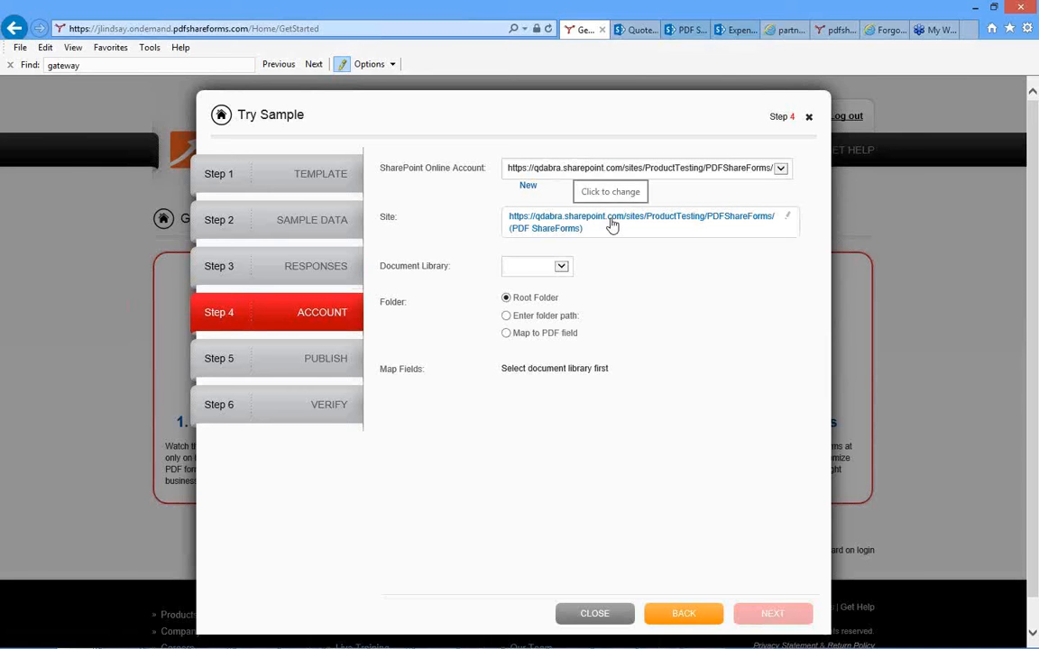
left_click(561, 266)
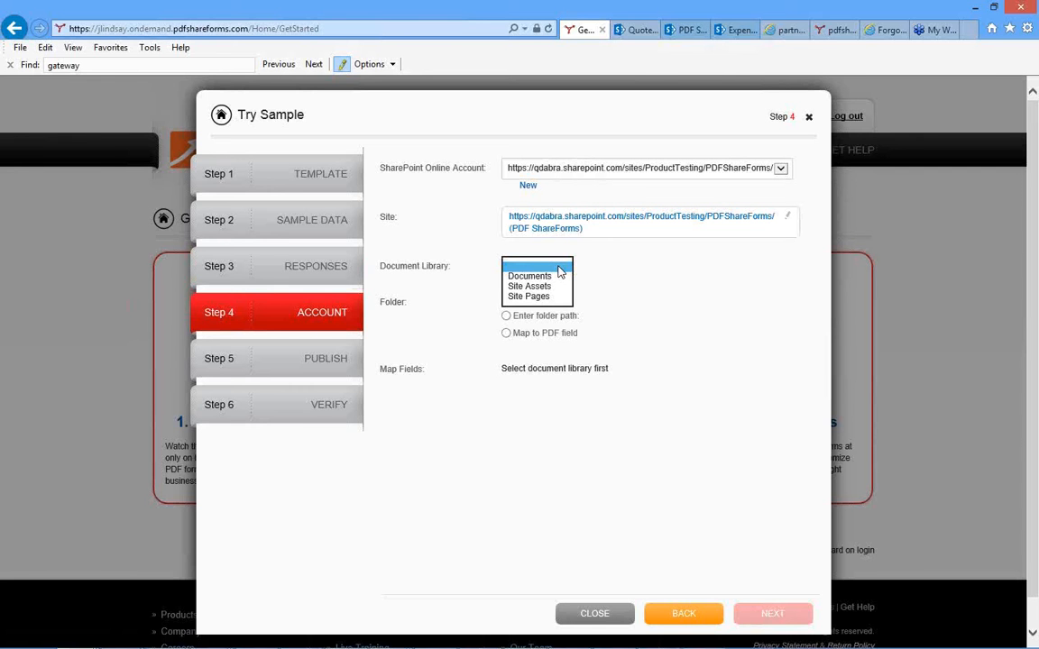
left_click(529, 277)
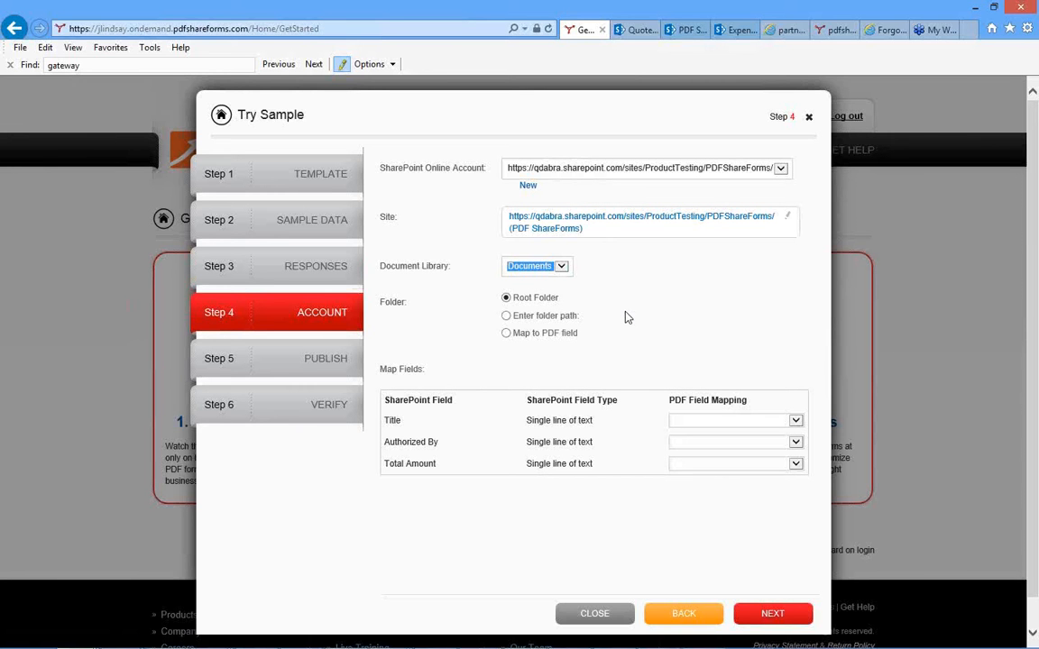
left_click(506, 318)
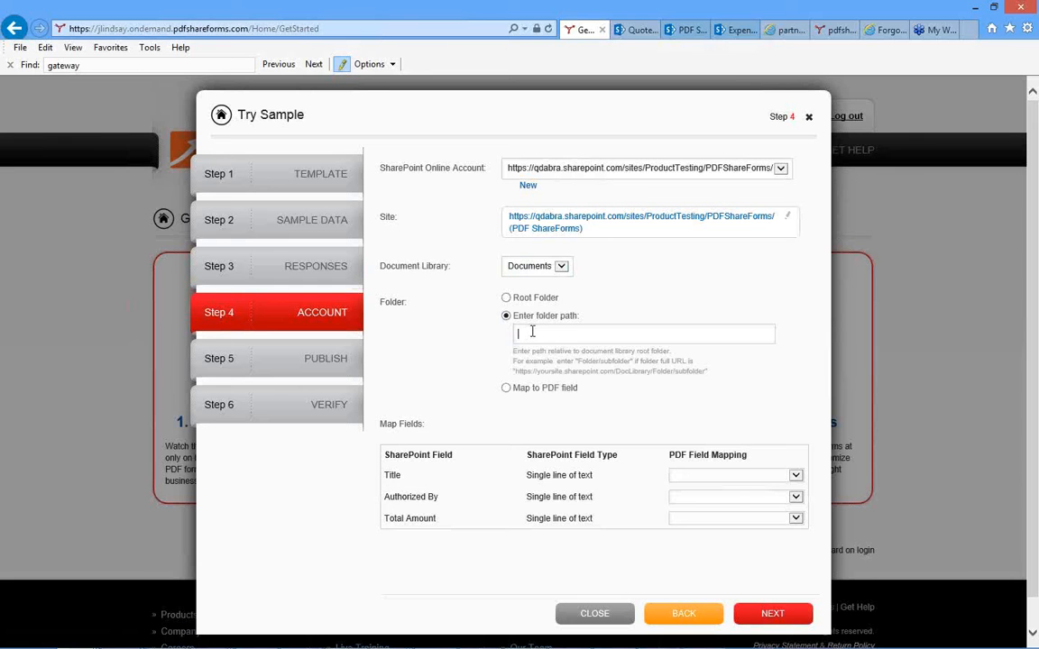
type("Quotes")
Map the SharePoint field Title to QuoteNumber and Authorized By to Company.
left_click(795, 477)
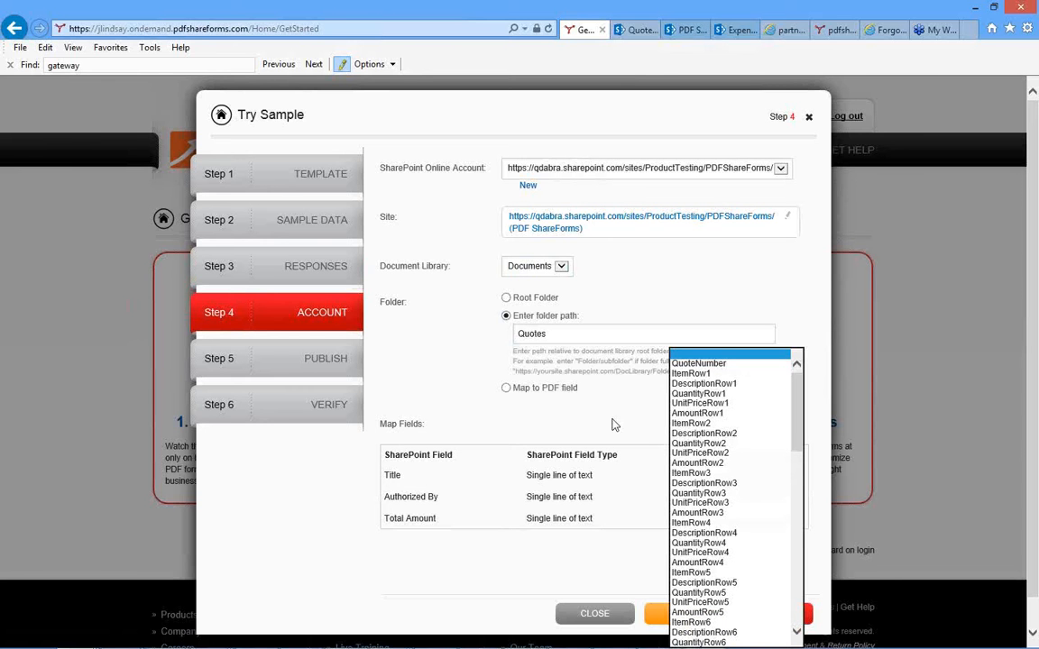
left_click(698, 363)
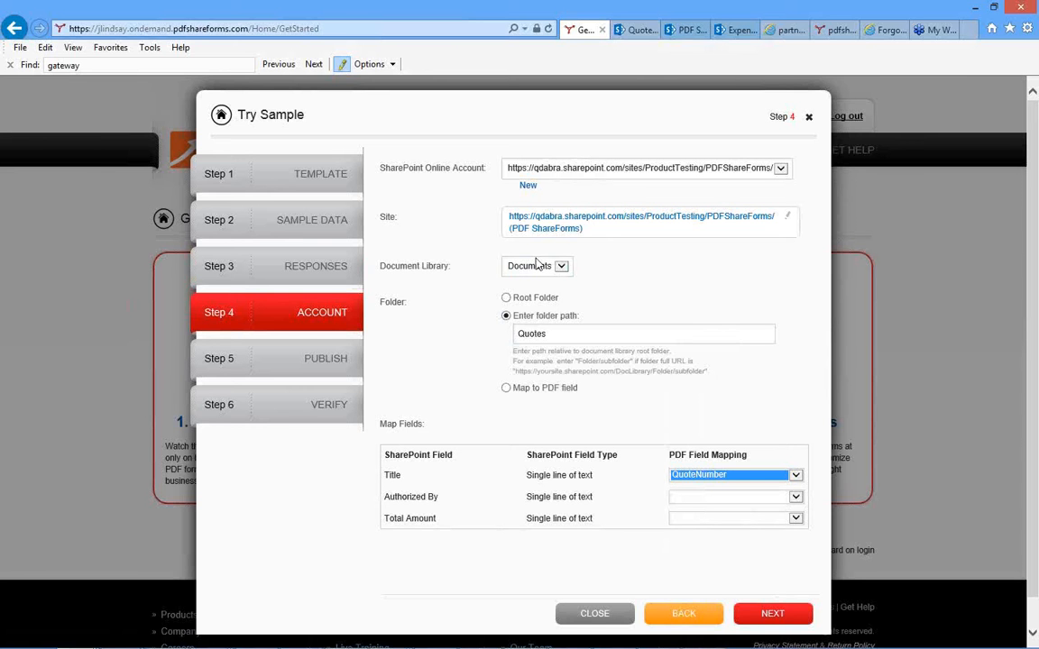
left_click(798, 498)
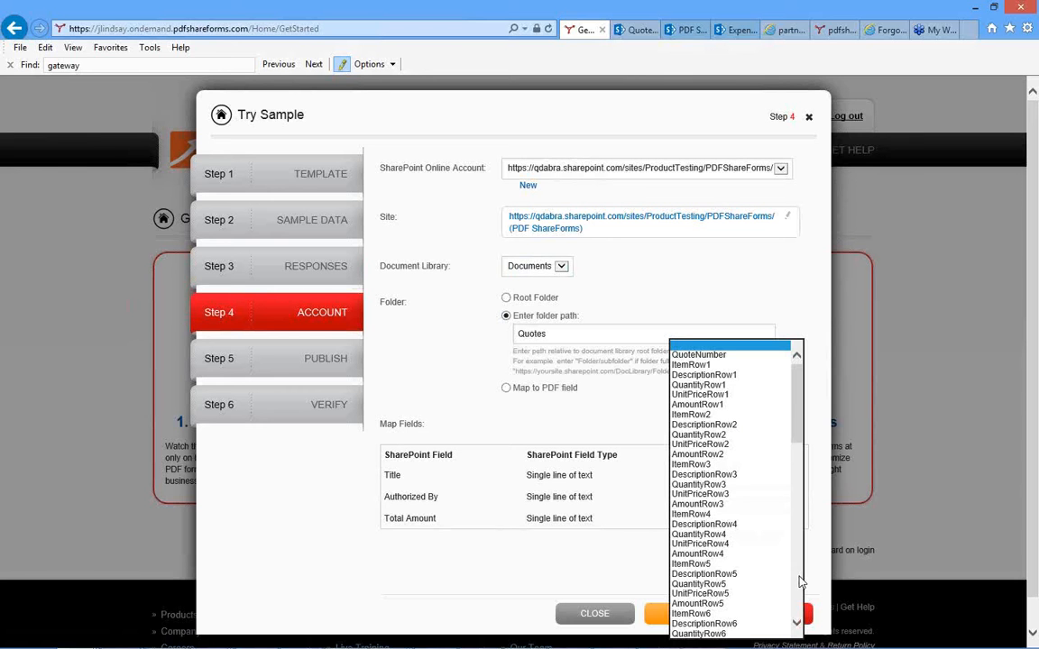
scroll(800, 577, "down", 7)
scroll(799, 582, "down", 3)
scroll(800, 582, "down", 10)
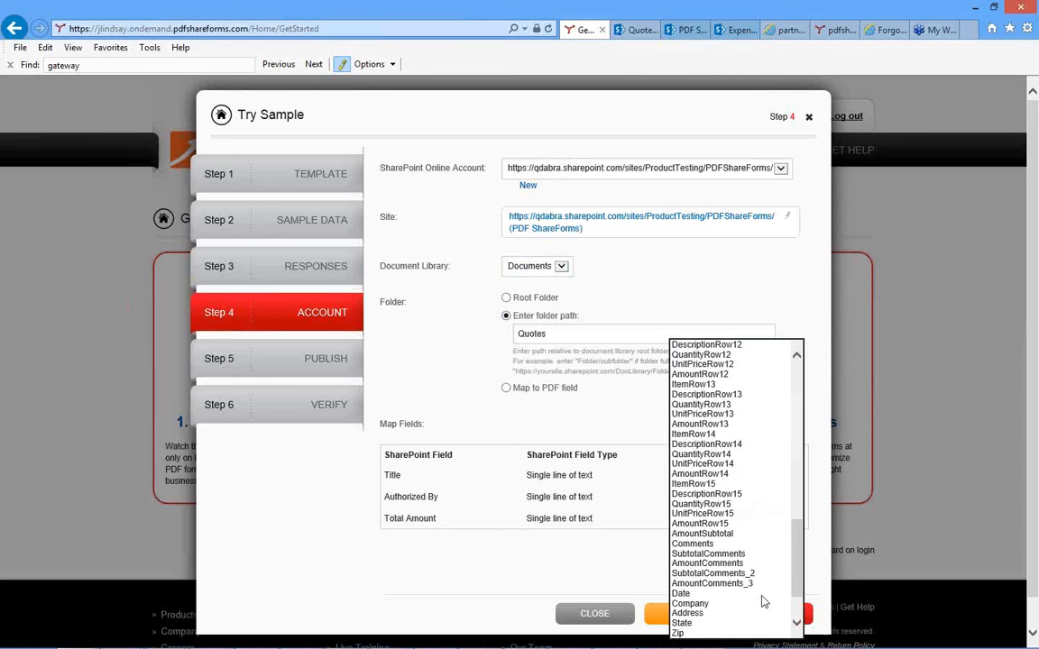
left_click(699, 603)
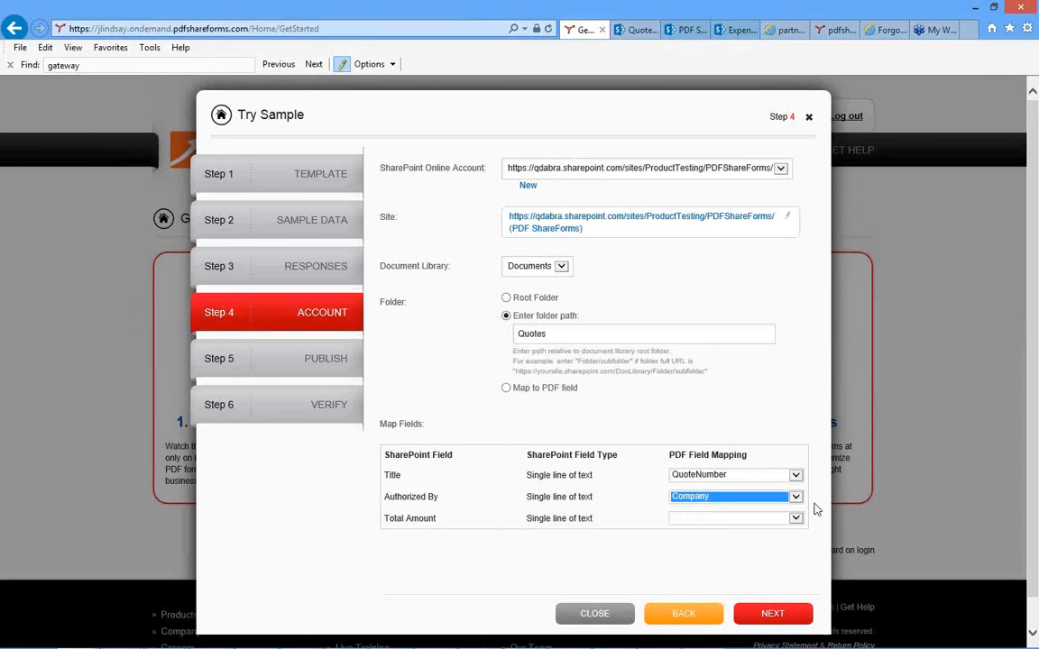
Map the Total Amount field to AmountSubtotal and continue to publishing.
left_click(795, 520)
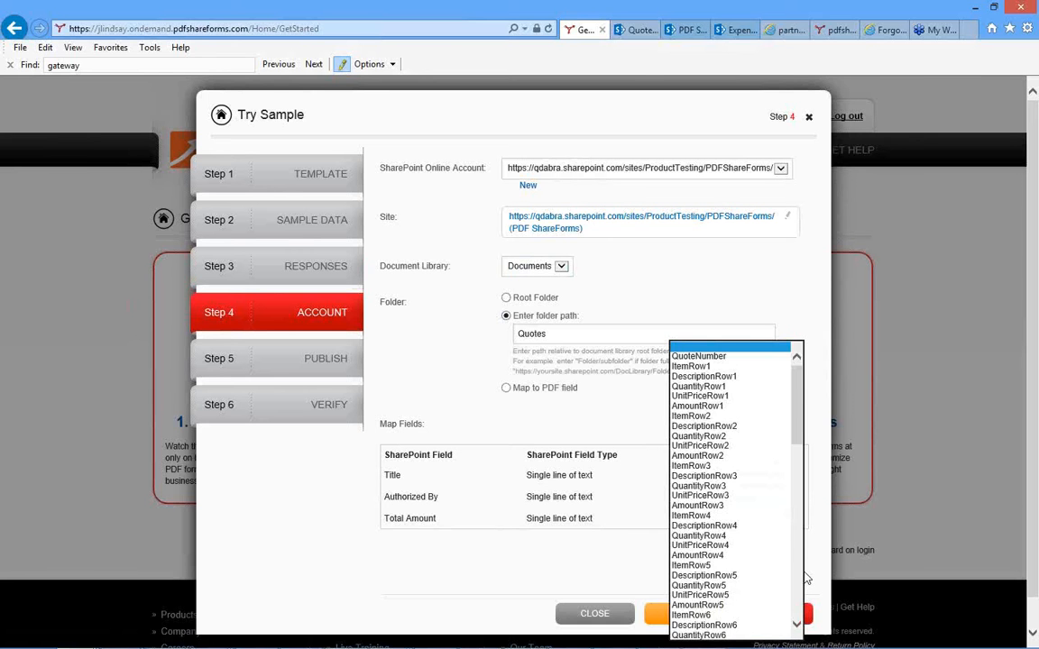
scroll(799, 594, "down", 15)
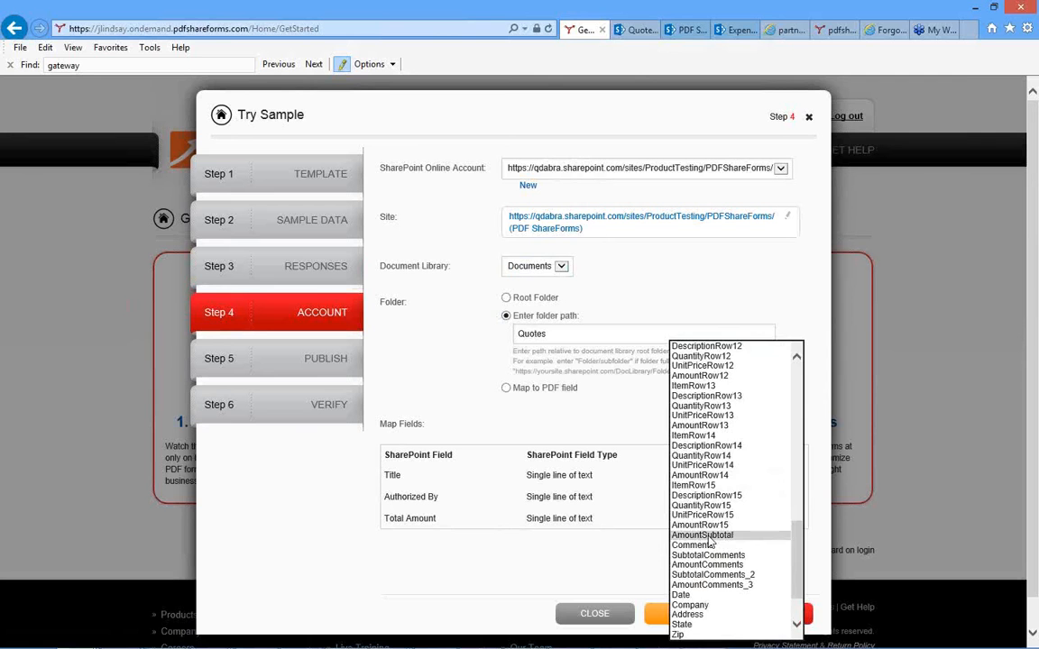
left_click(710, 536)
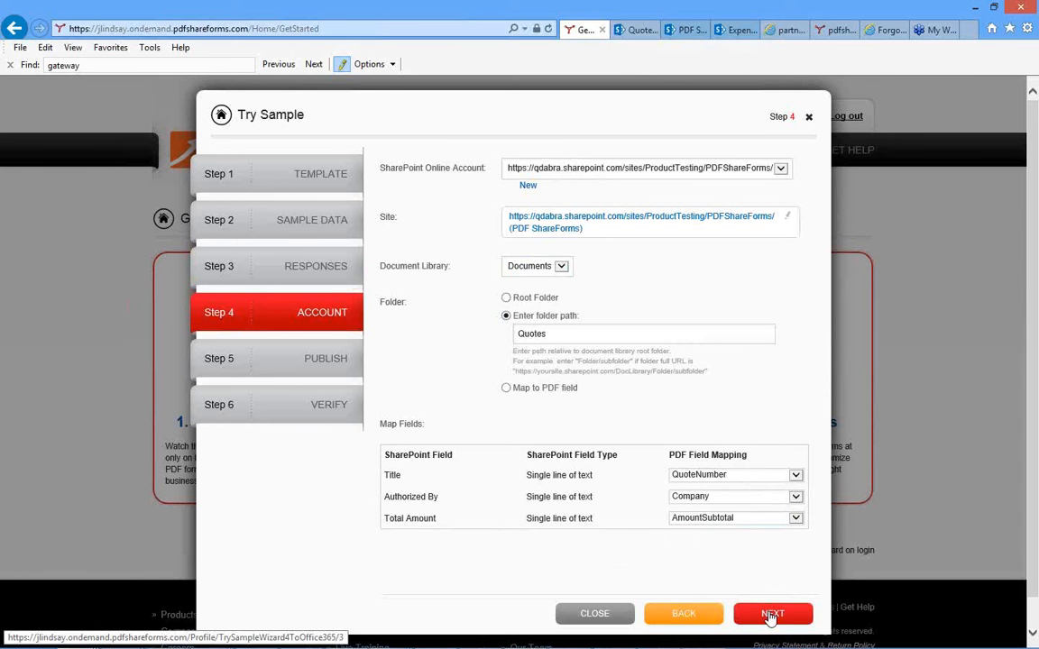
left_click(770, 617)
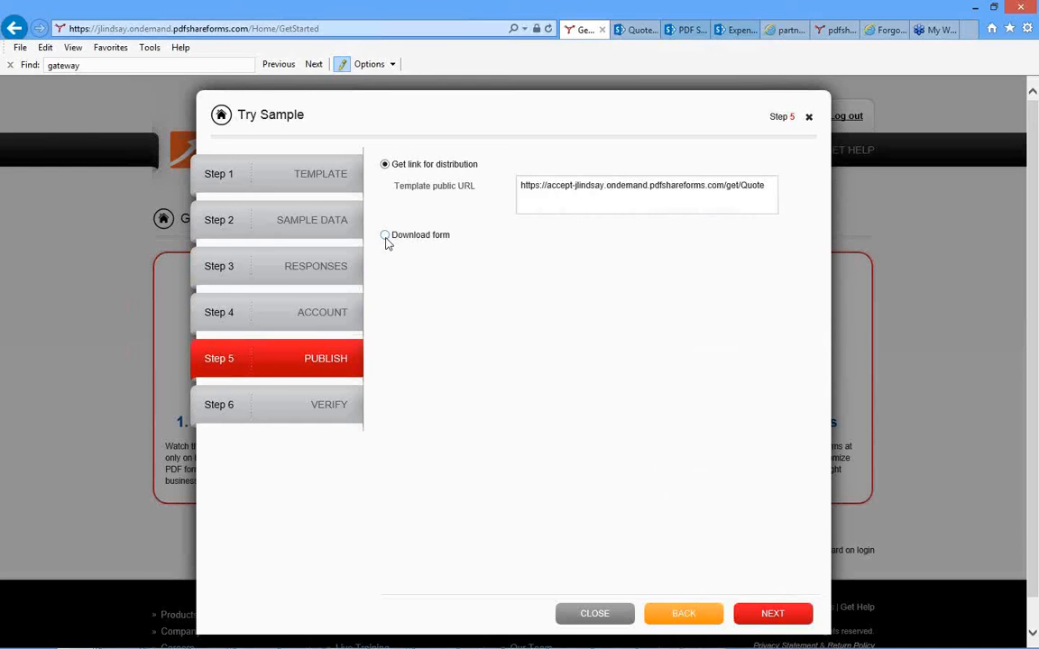
Select the template's public distribution URL and continue to verification.
double_click(566, 189)
triple_click(566, 189)
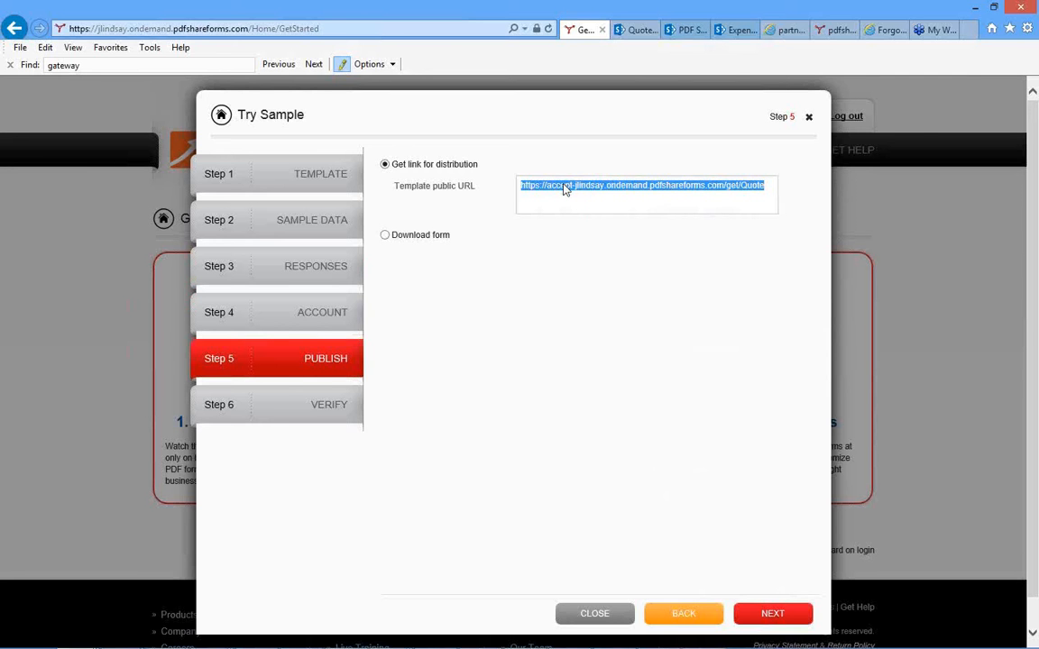
left_click(773, 614)
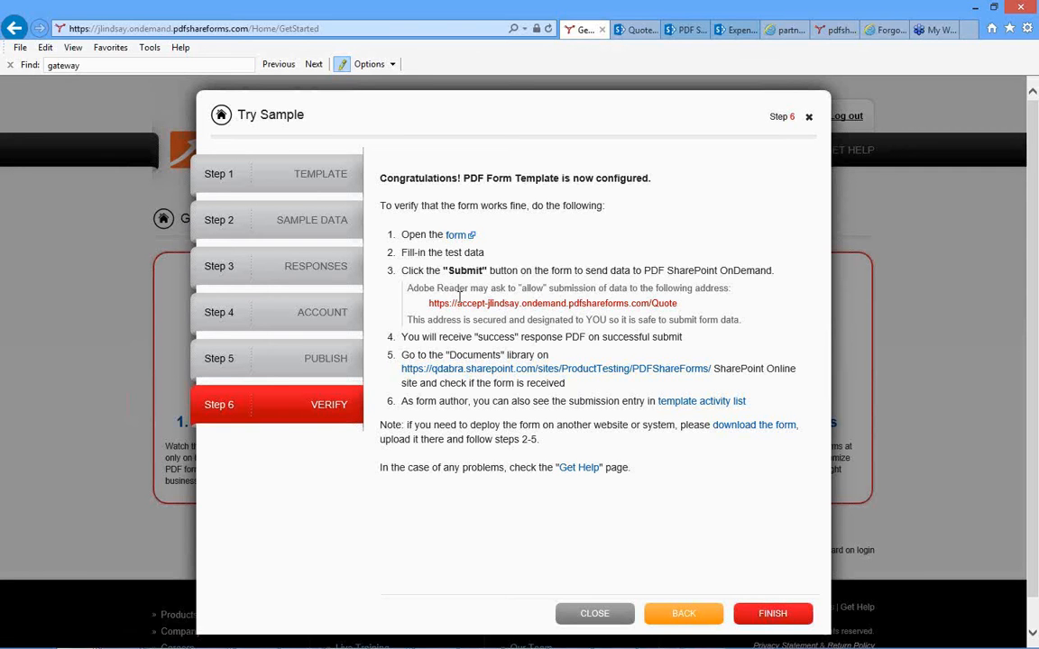
Open the published Quote form for testing and set its quote number to 12345.
left_click(458, 235)
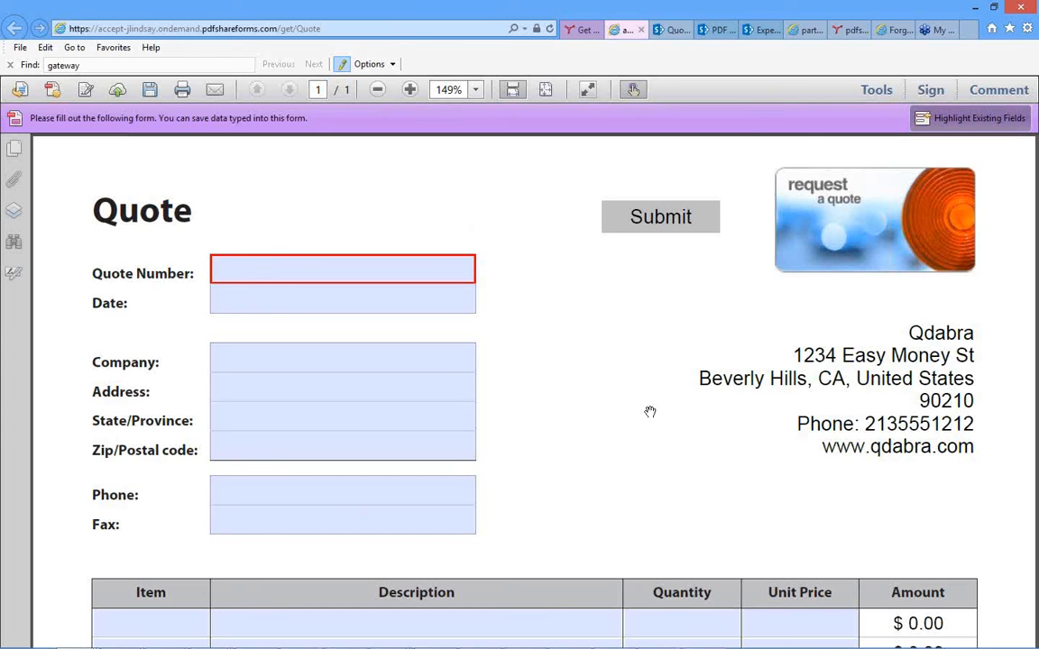
scroll(630, 412, "down", 1)
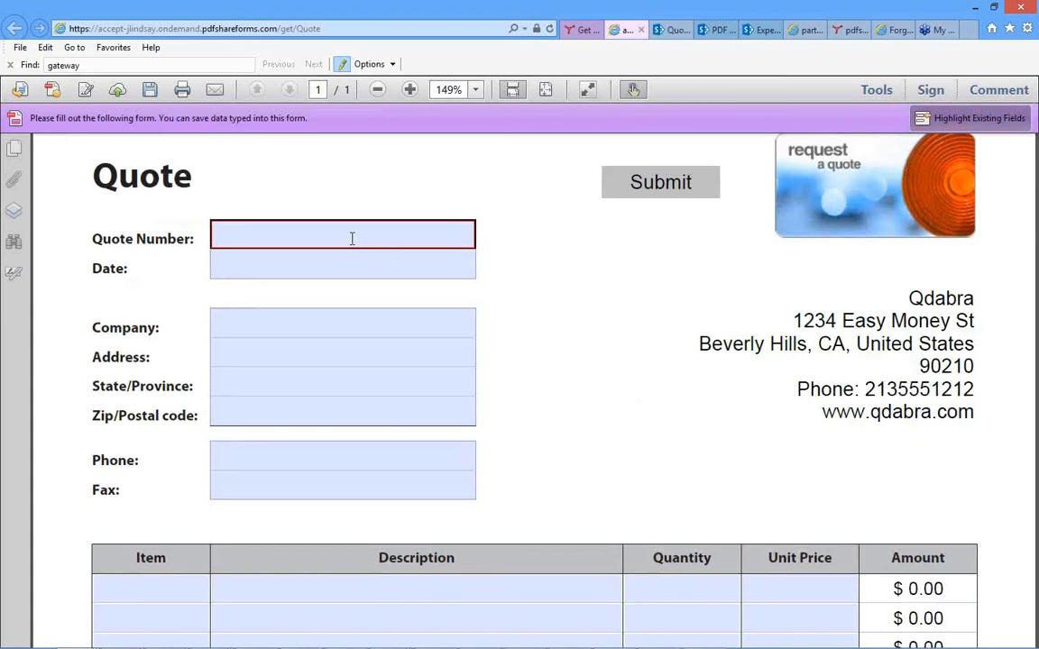
type("123123445")
key("Tab")
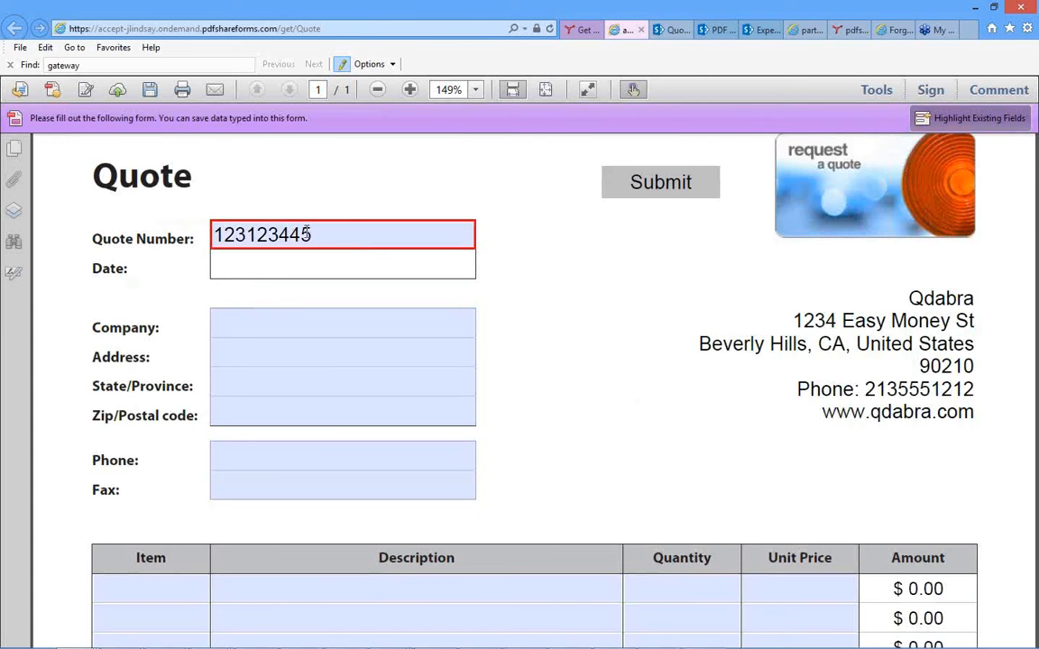
left_click_drag(316, 237, 195, 234)
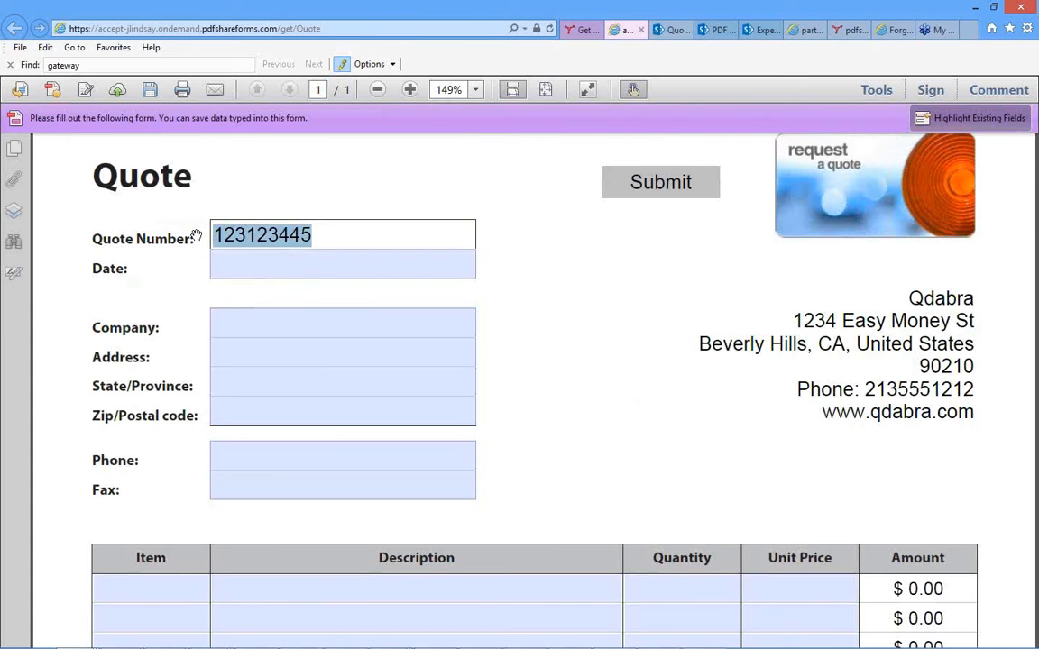
type("12345")
key("Tab")
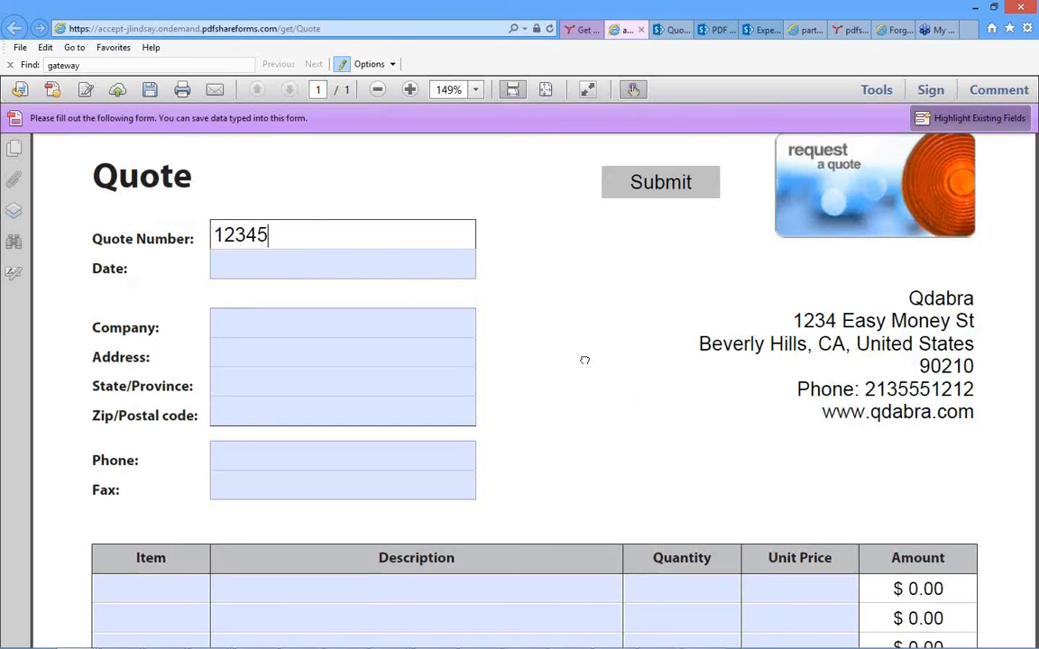
Set the quote's date to 5/22/14 and its company to Any Company.
left_click(377, 268)
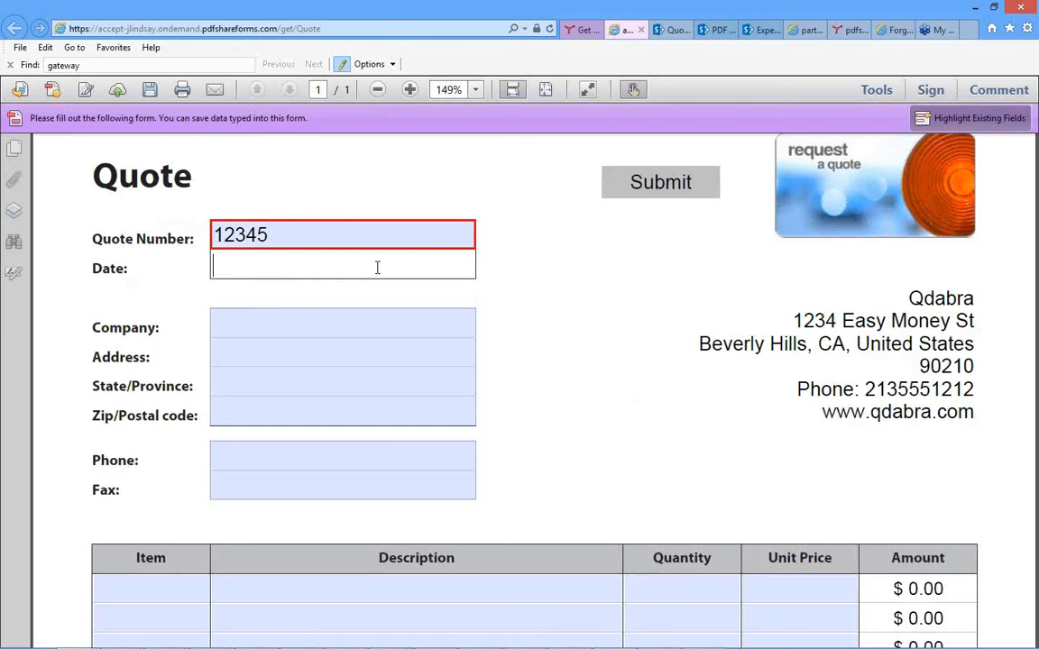
type("5/22/14")
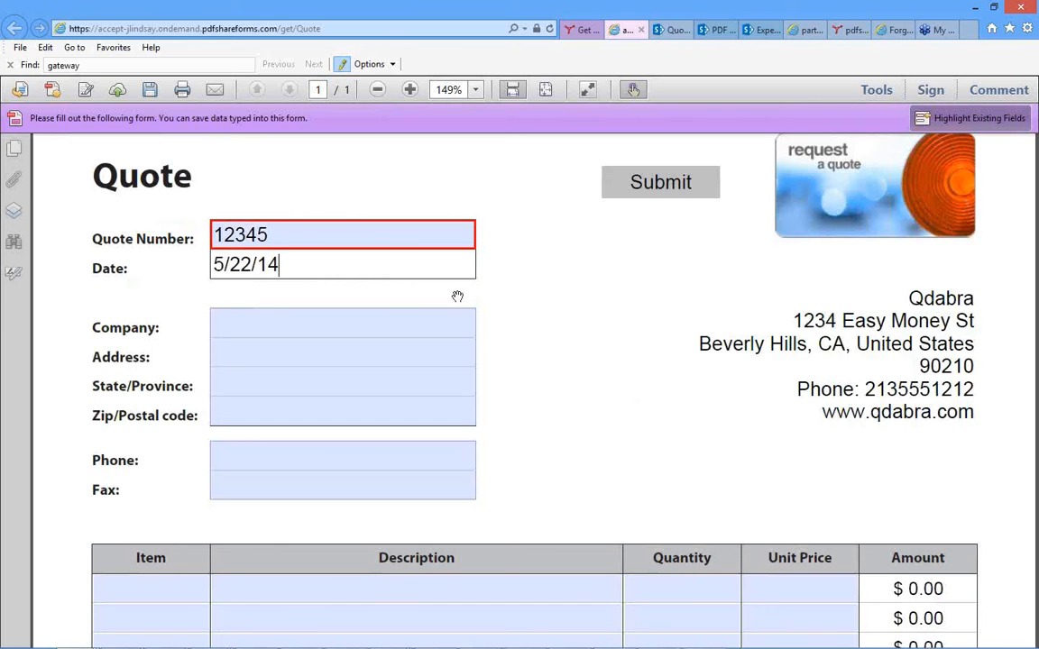
left_click(443, 327)
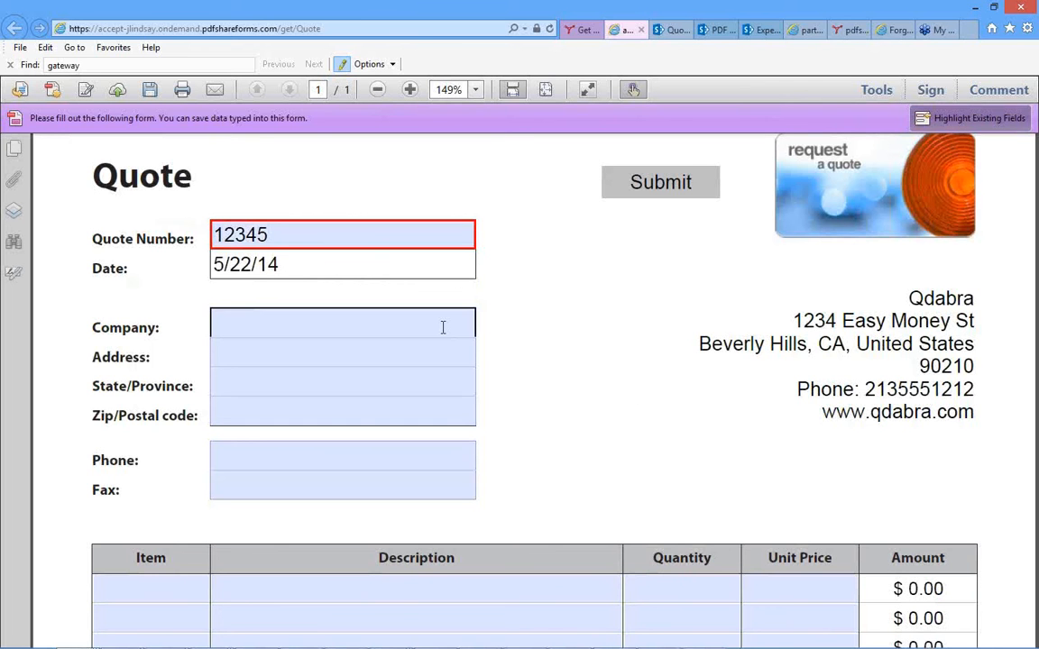
type("Any Company")
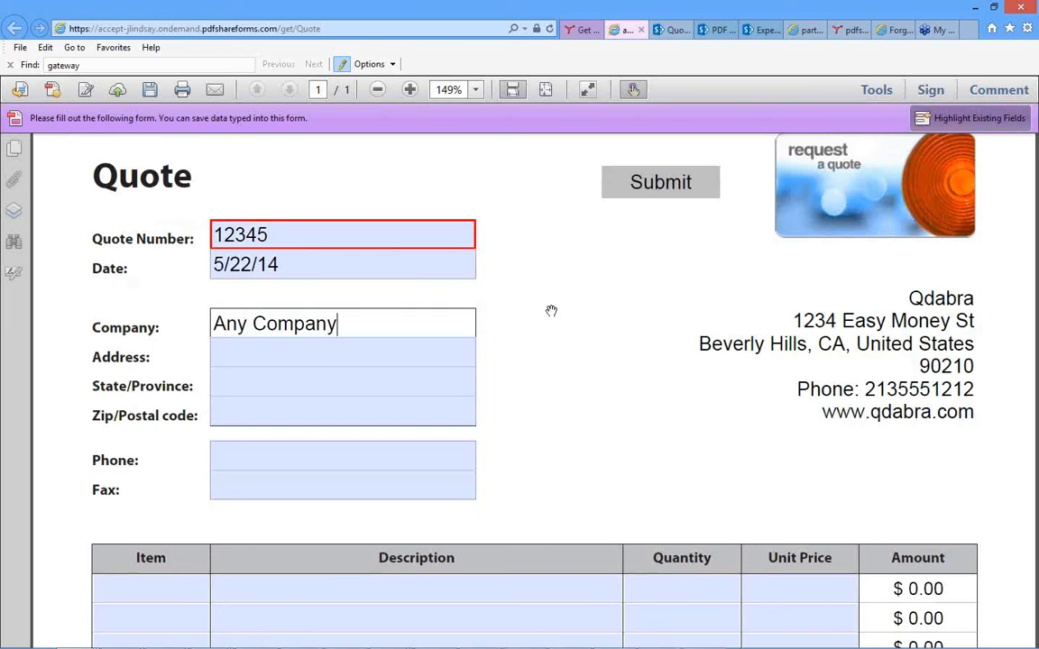
left_click(604, 347)
Enter PDF ShareForms OnDemand as the description in the first row of the quote's item table.
scroll(604, 347, "down", 1)
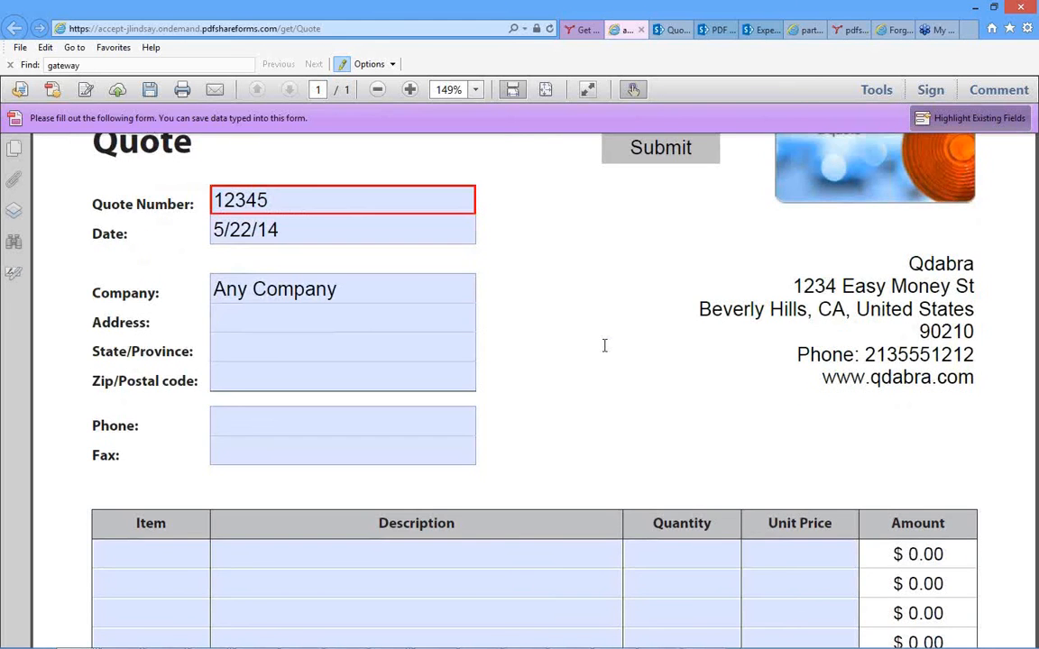
scroll(604, 346, "down", 5)
scroll(605, 346, "down", 5)
scroll(640, 320, "up", 6)
left_click(640, 316)
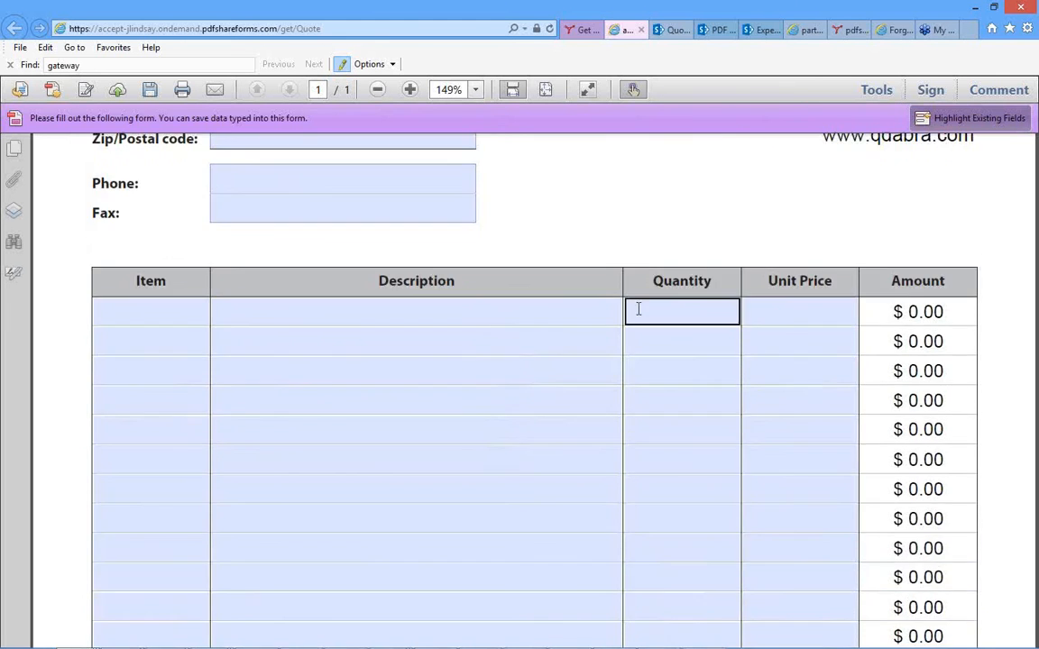
left_click(548, 314)
type("PDF ShareForms OnDemand")
Complete the first row with item 1, quantity 1 and unit price 75, and submit the form.
left_click(180, 312)
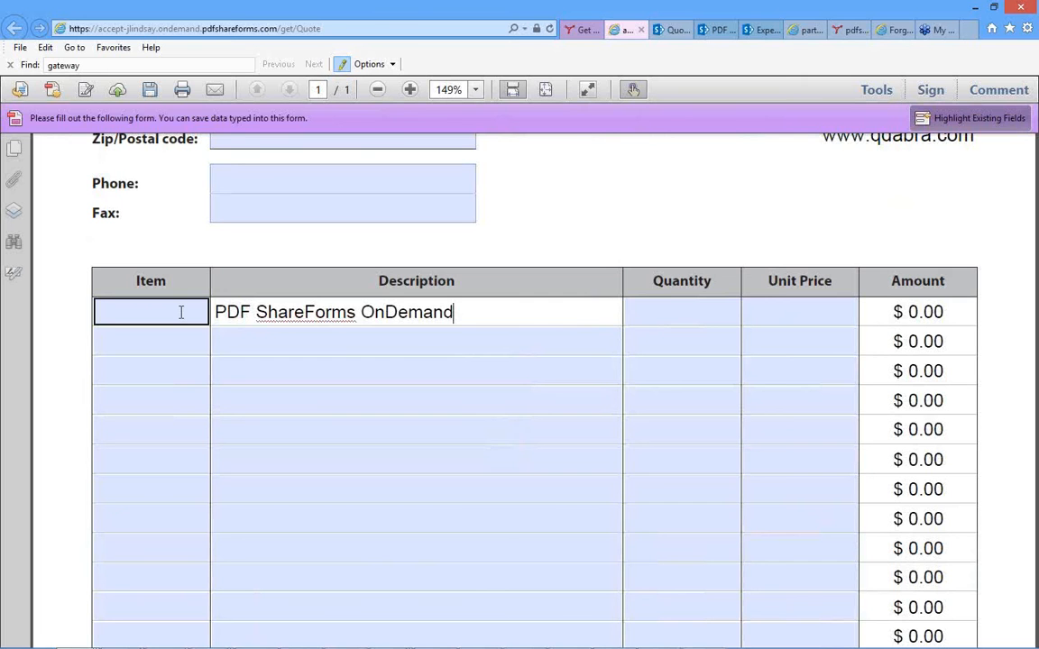
type("1")
left_click(678, 315)
type("1")
left_click(781, 310)
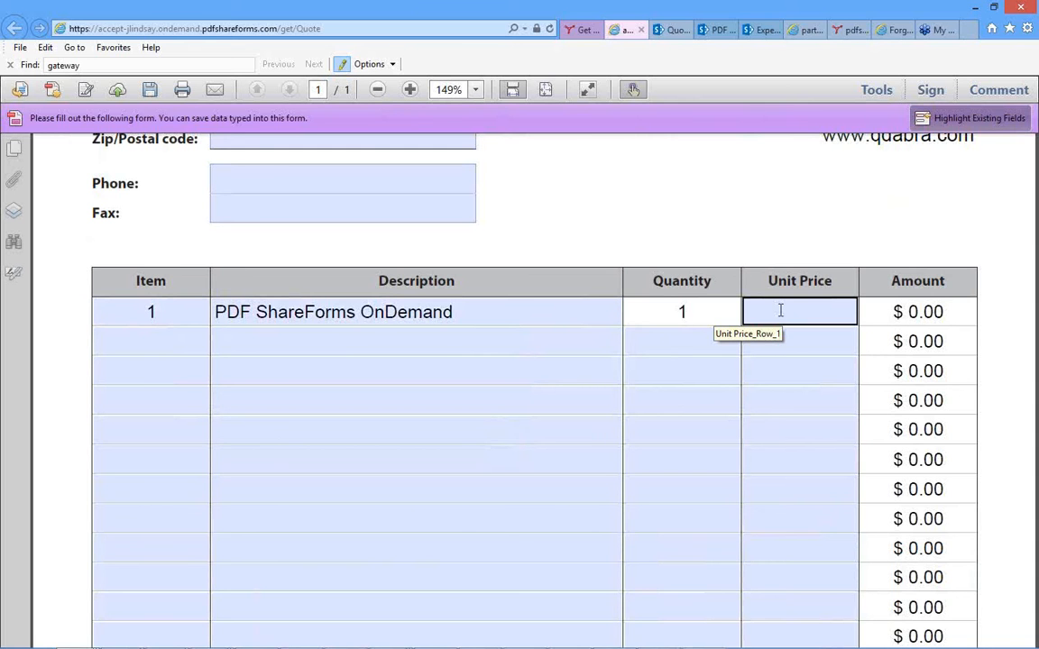
type("75")
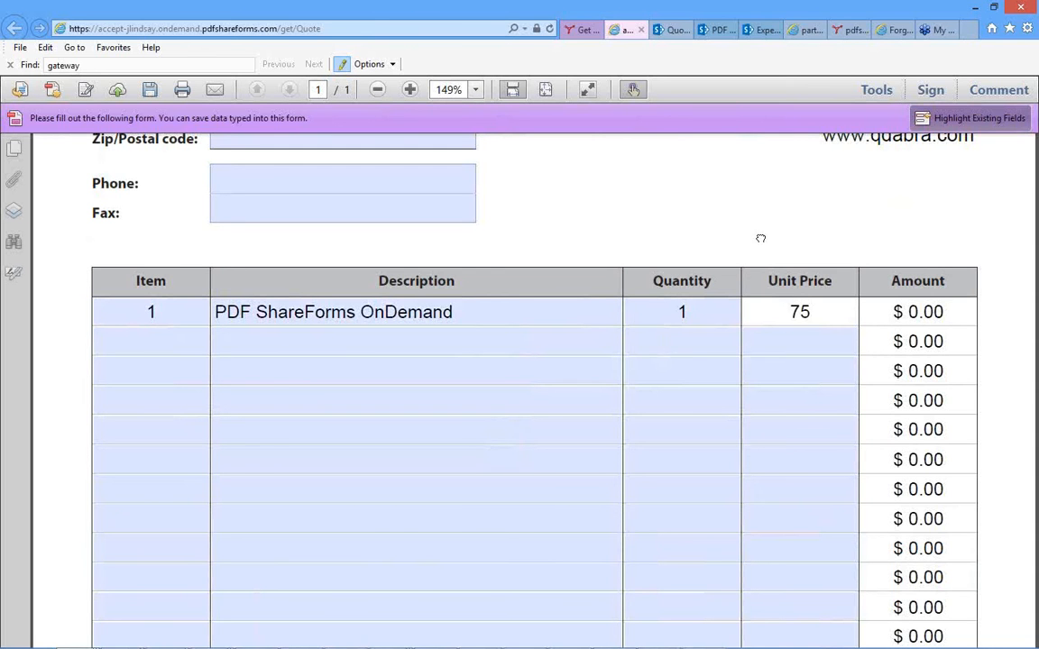
left_click(684, 373)
scroll(671, 411, "down", 5)
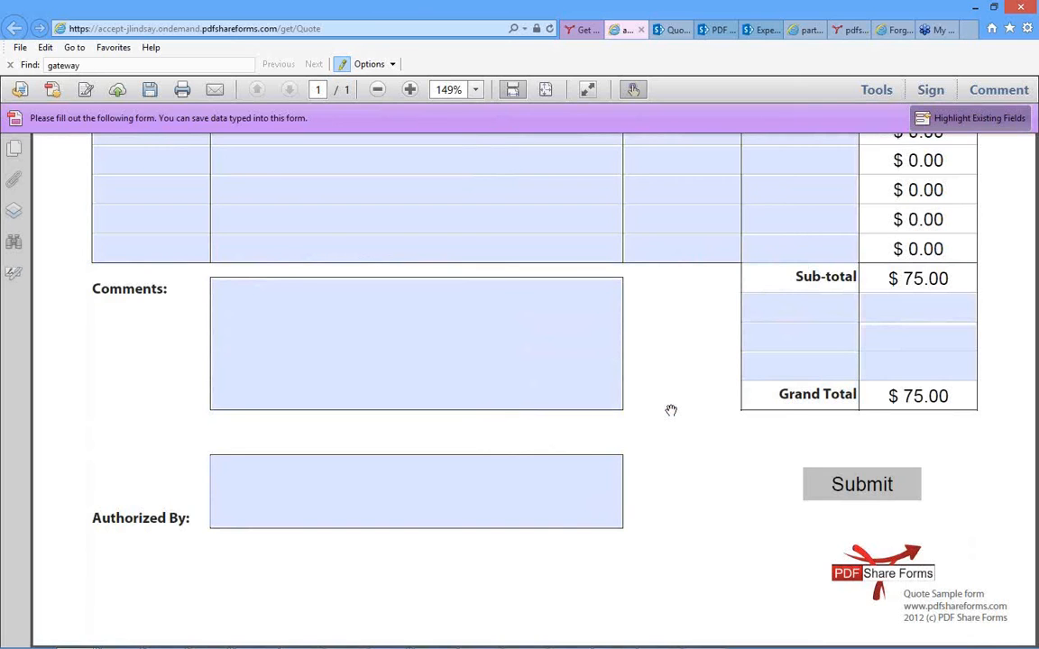
left_click(861, 485)
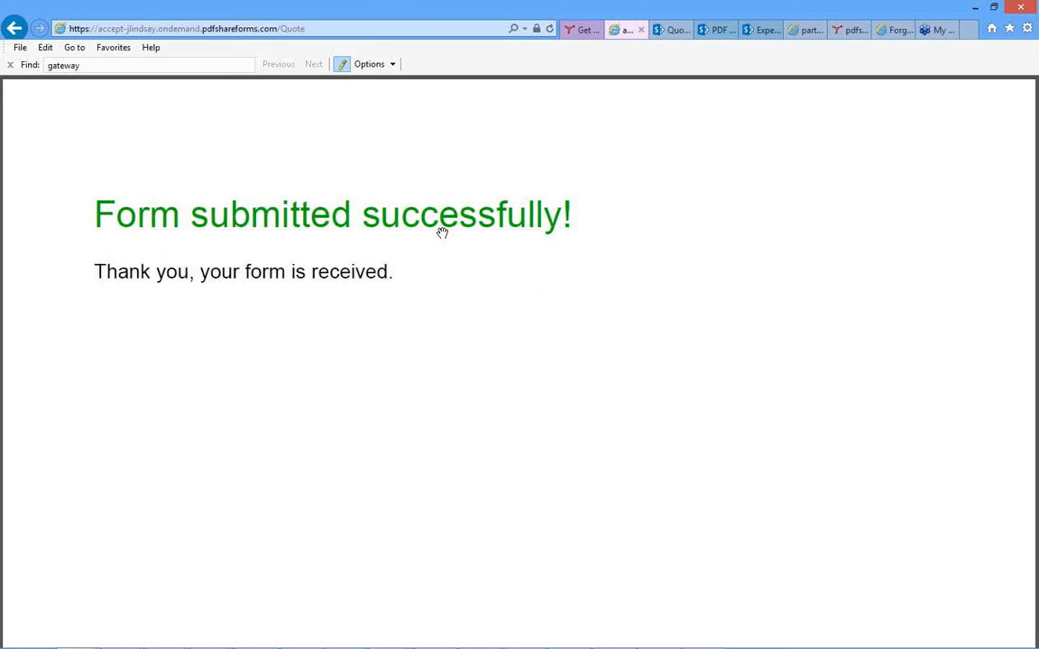
Open the submitted Quote 1 form from the Quotes folder of the SharePoint Documents library and review its data down to the totals.
left_click(675, 32)
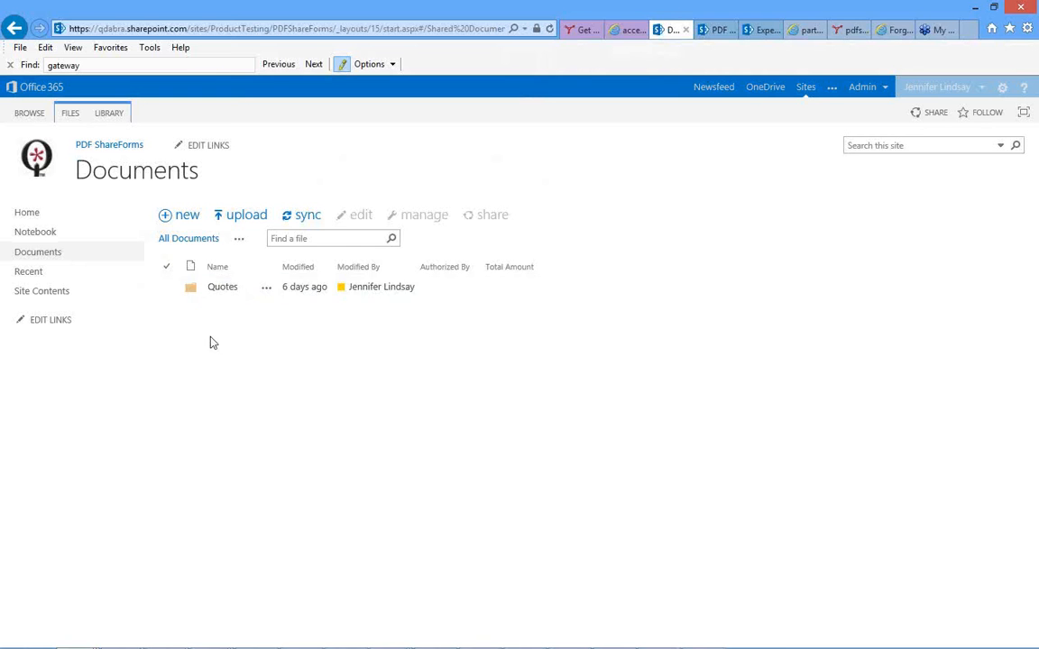
left_click(222, 287)
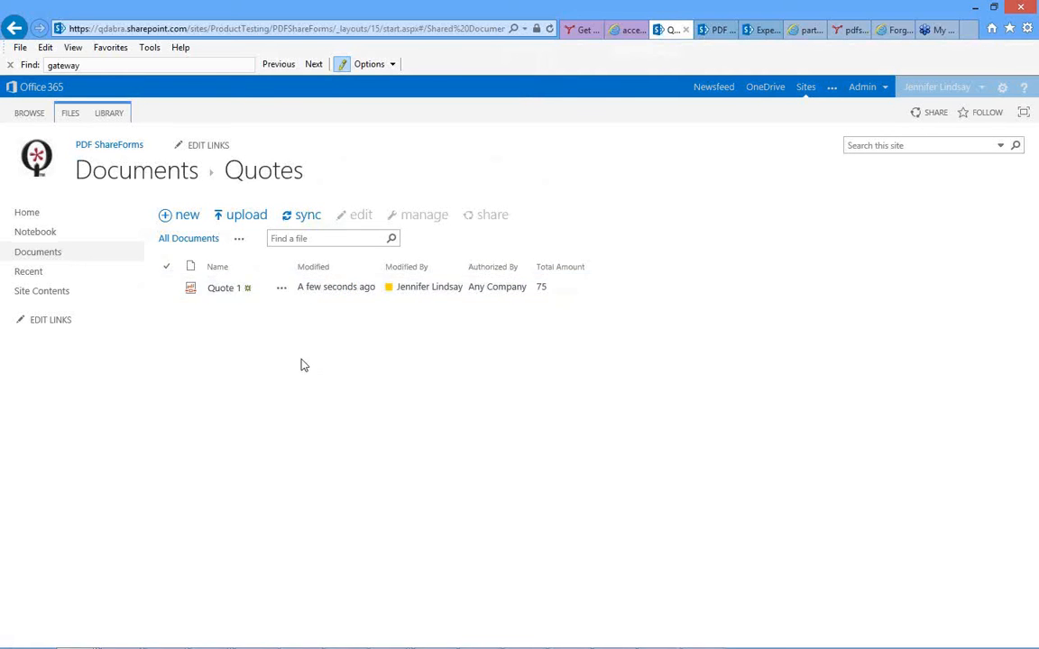
left_click(223, 293)
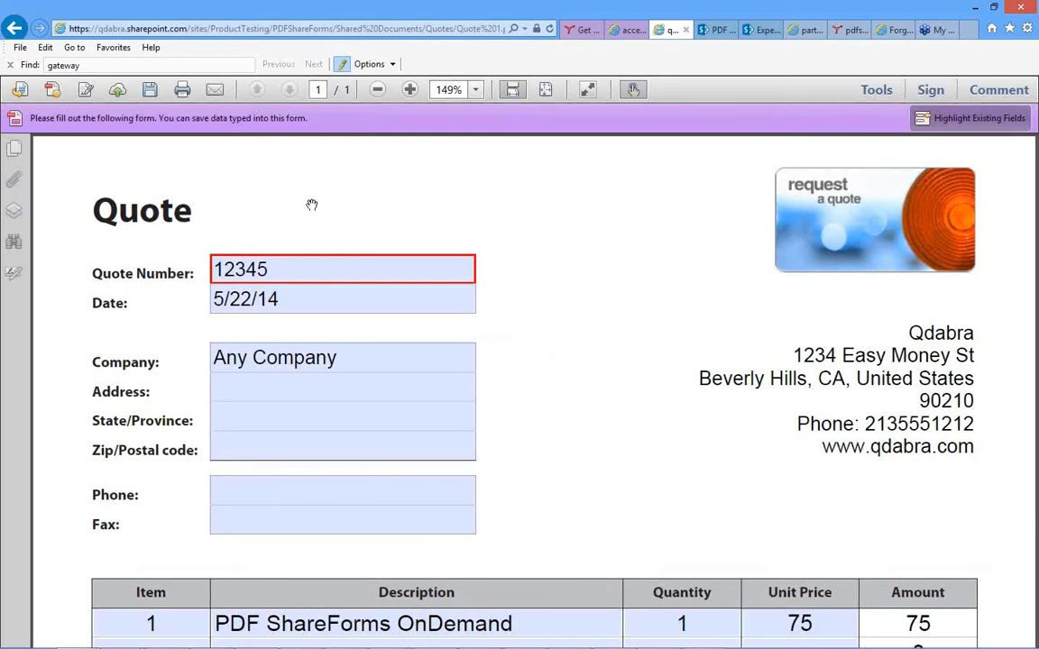
scroll(583, 403, "down", 10)
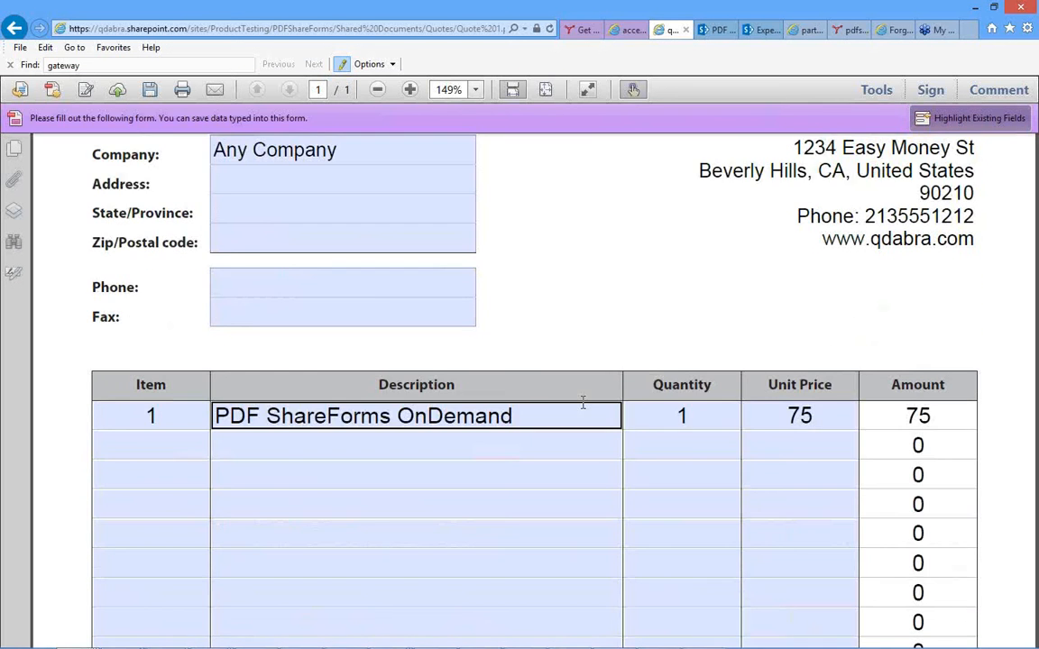
scroll(582, 403, "down", 2)
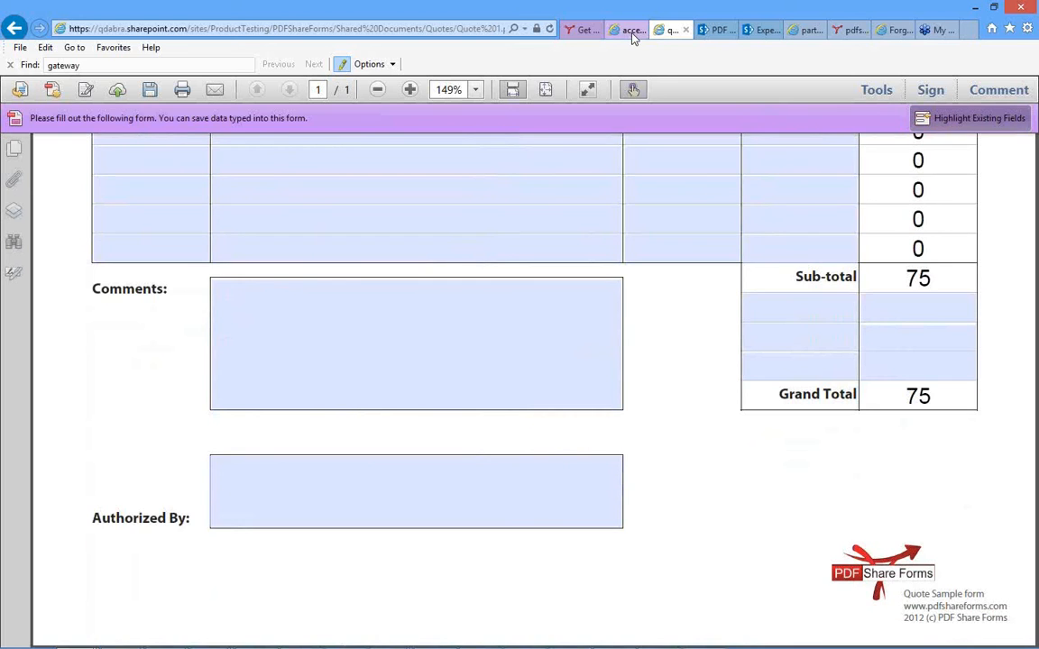
Return to the Try Sample wizard's verification step and finish the template setup.
left_click(632, 34)
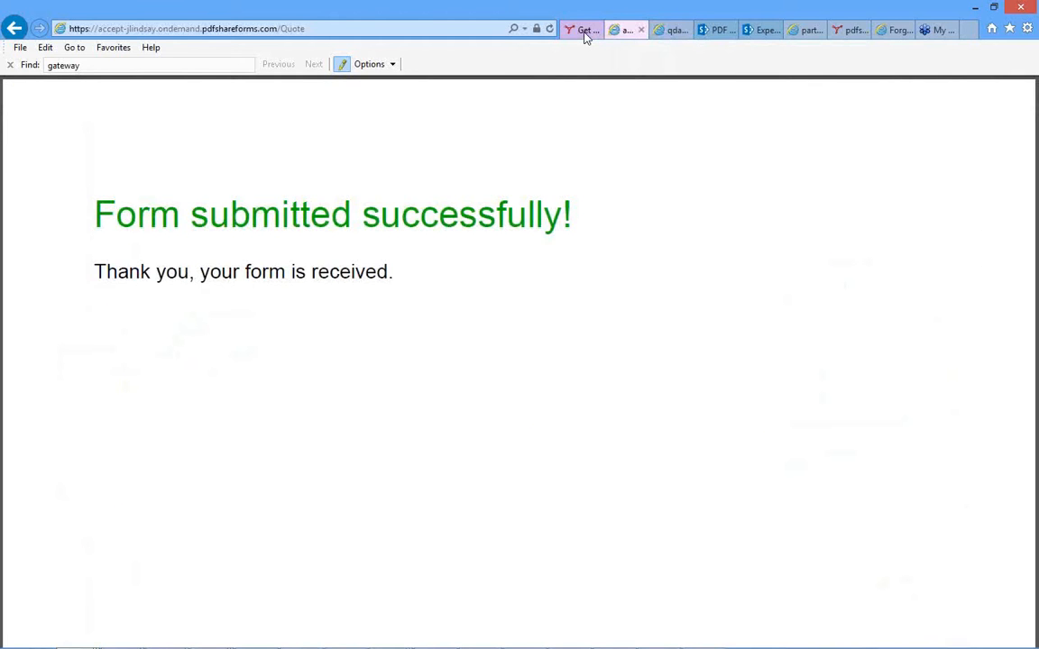
left_click(584, 34)
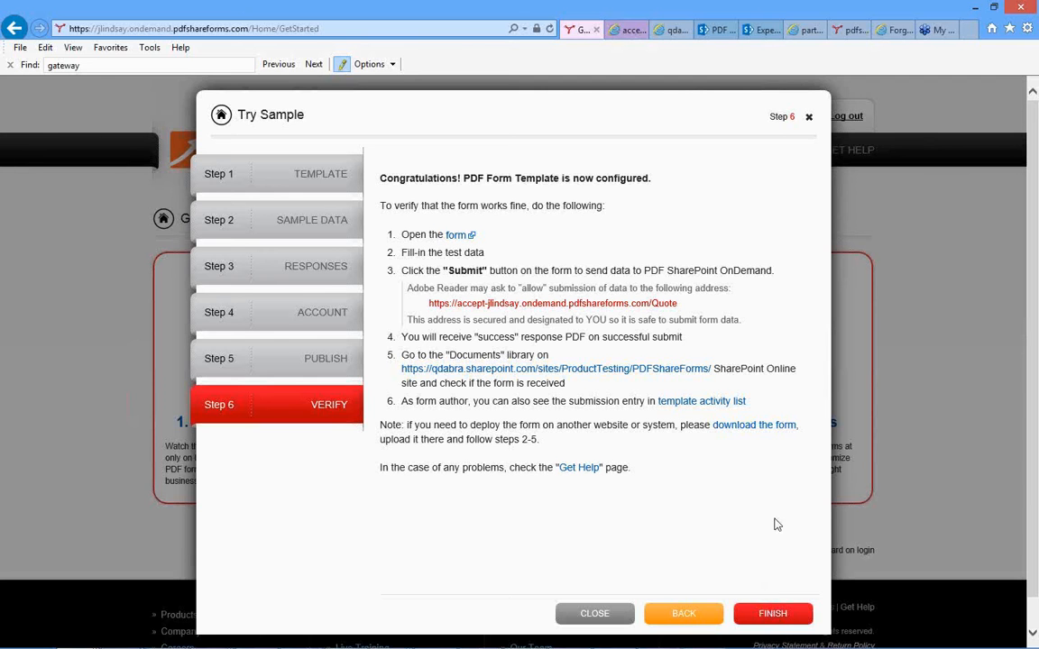
left_click(783, 608)
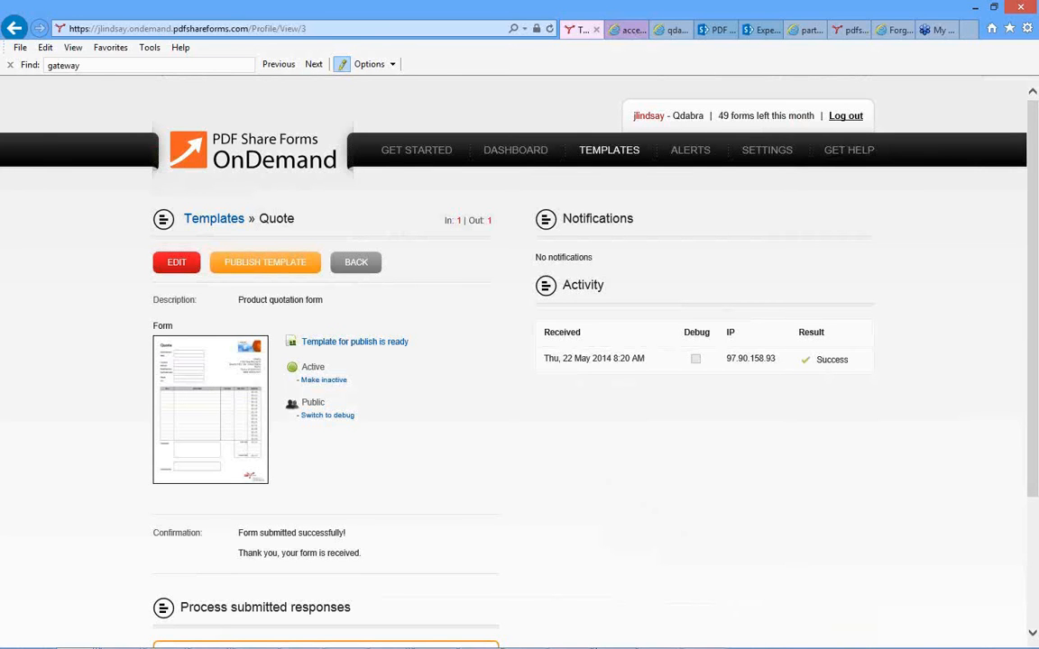
Switch to PowerPoint.
mouse_move(661, 639)
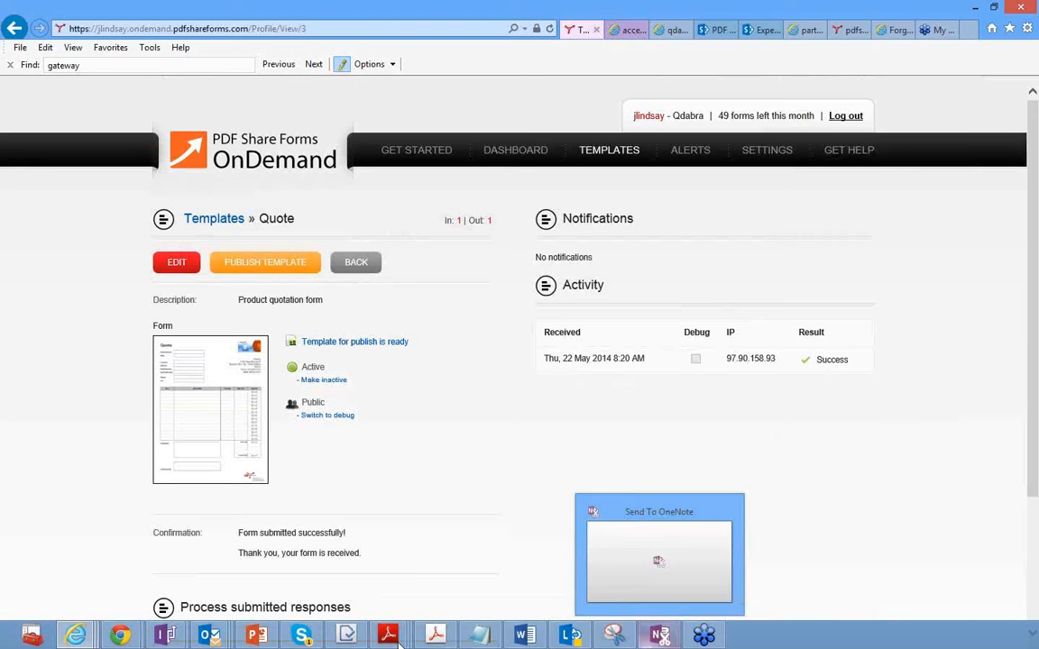
left_click(306, 637)
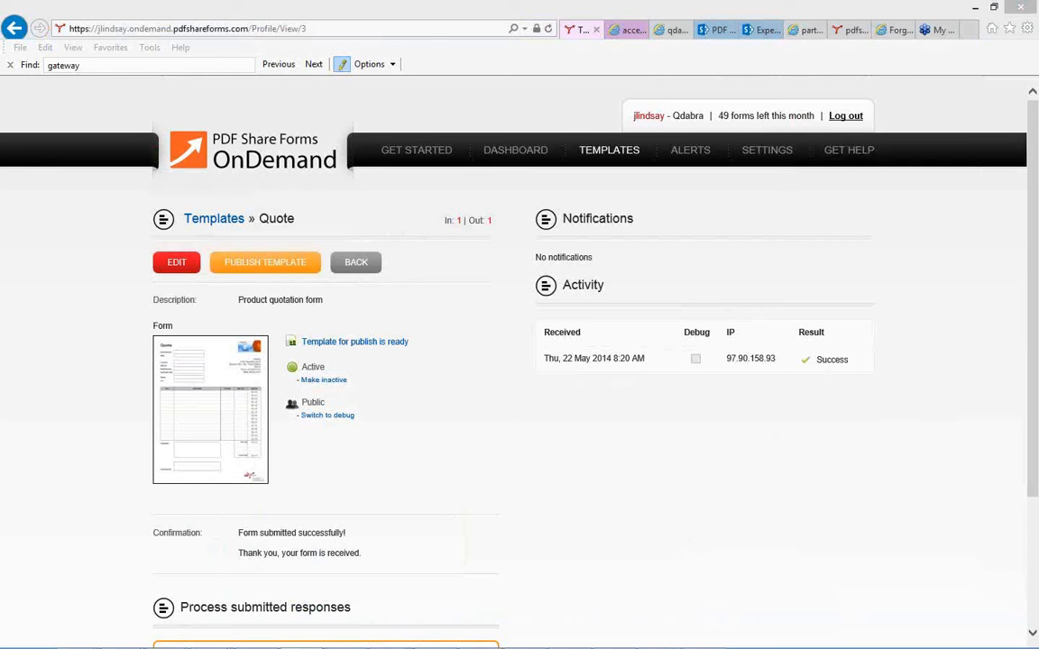
left_click(515, 502)
mouse_move(557, 646)
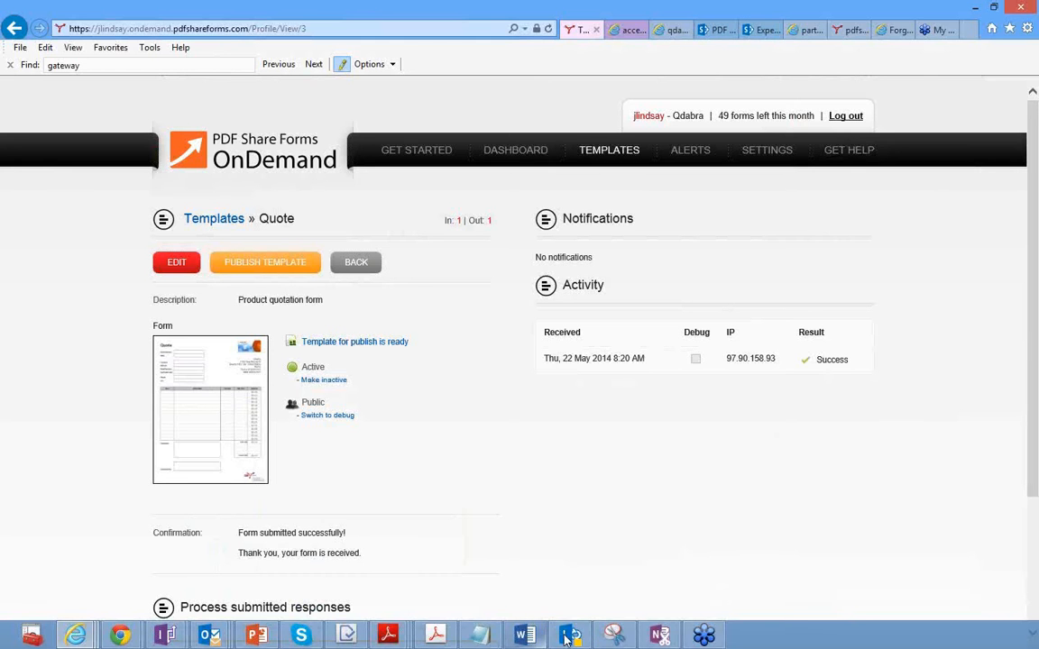
left_click(259, 637)
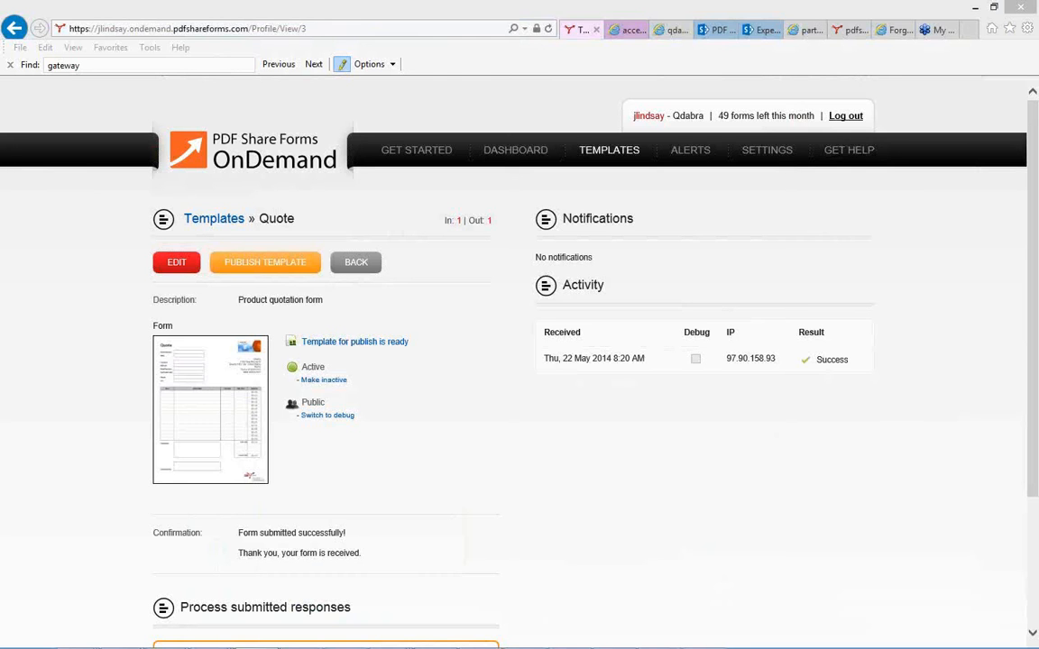
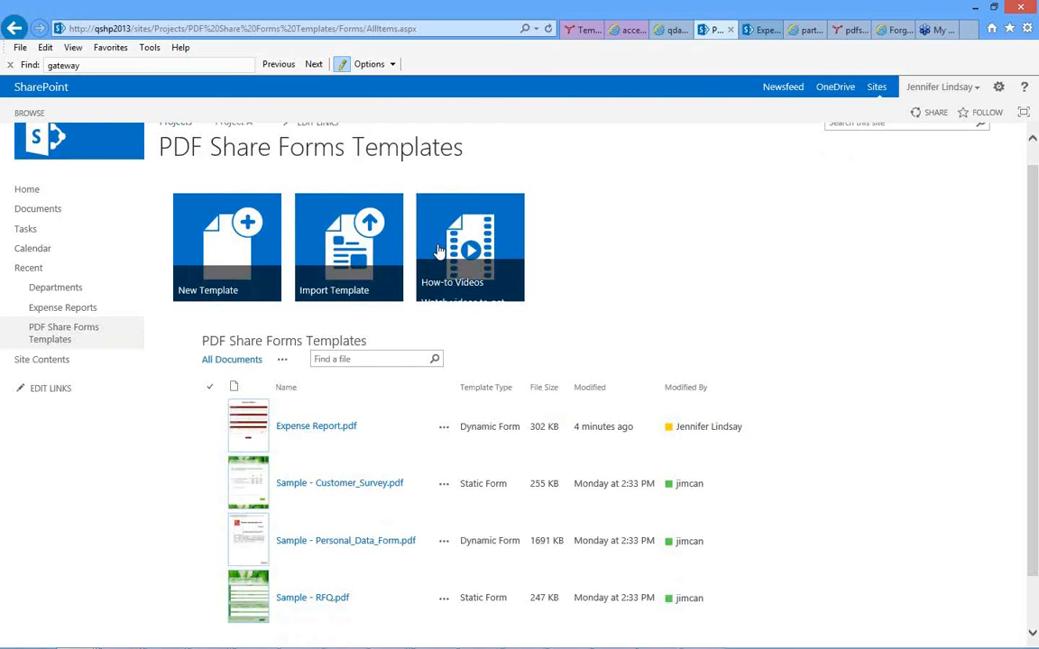
Start a new blank dynamic template in the PDF Share Forms Templates library and name it Test.
left_click(226, 241)
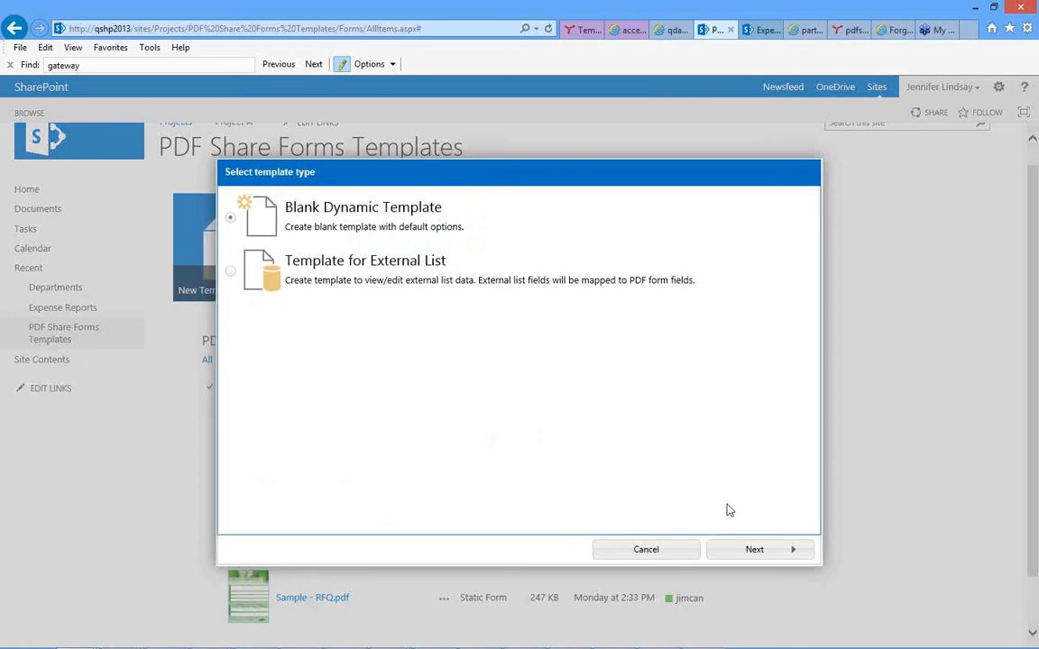
left_click(756, 551)
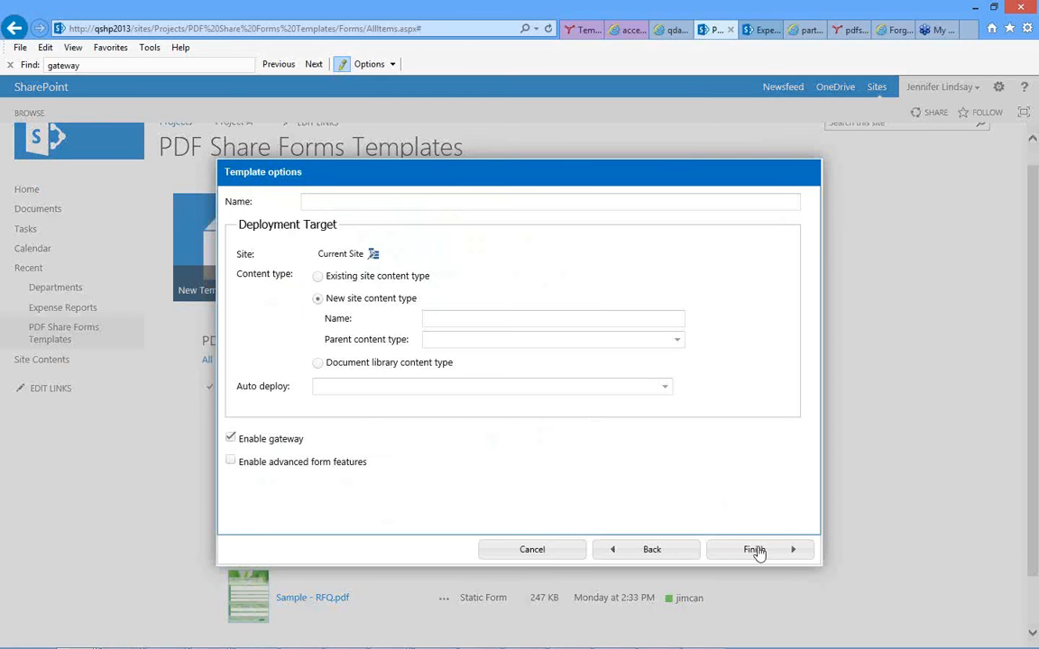
left_click(447, 202)
type("Test")
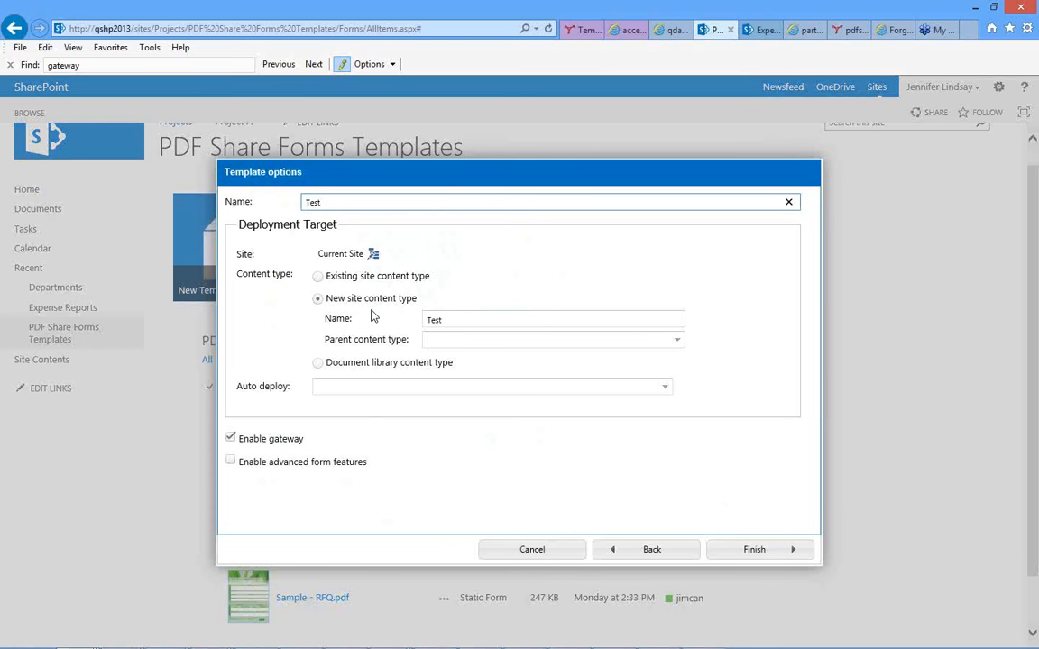
Target the Documents library's Document content type for deployment and finish creating the template.
left_click(318, 365)
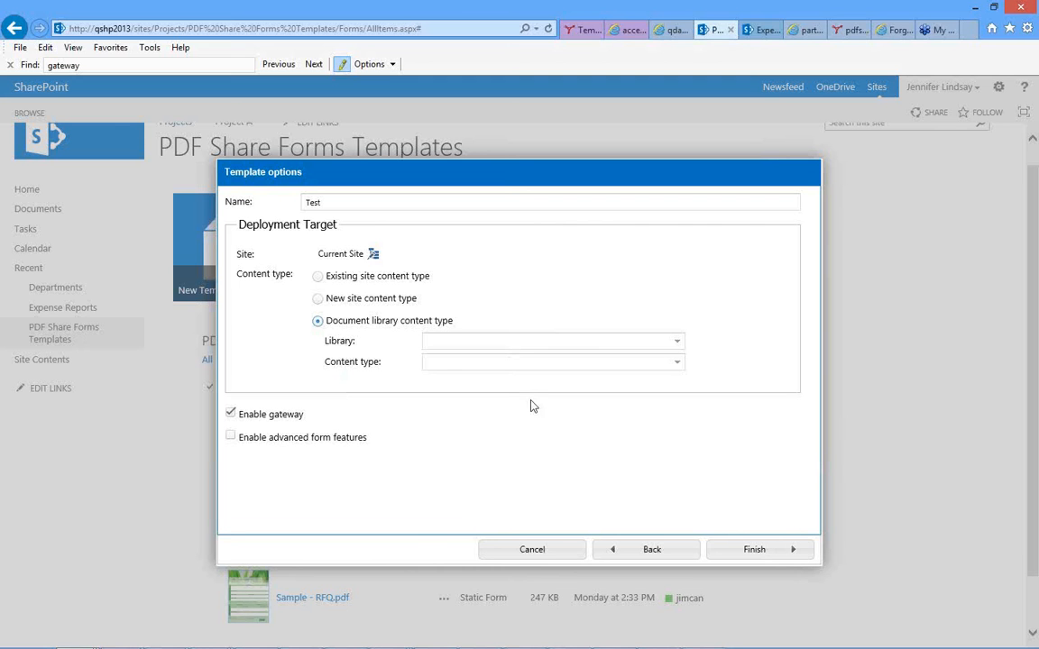
left_click(679, 345)
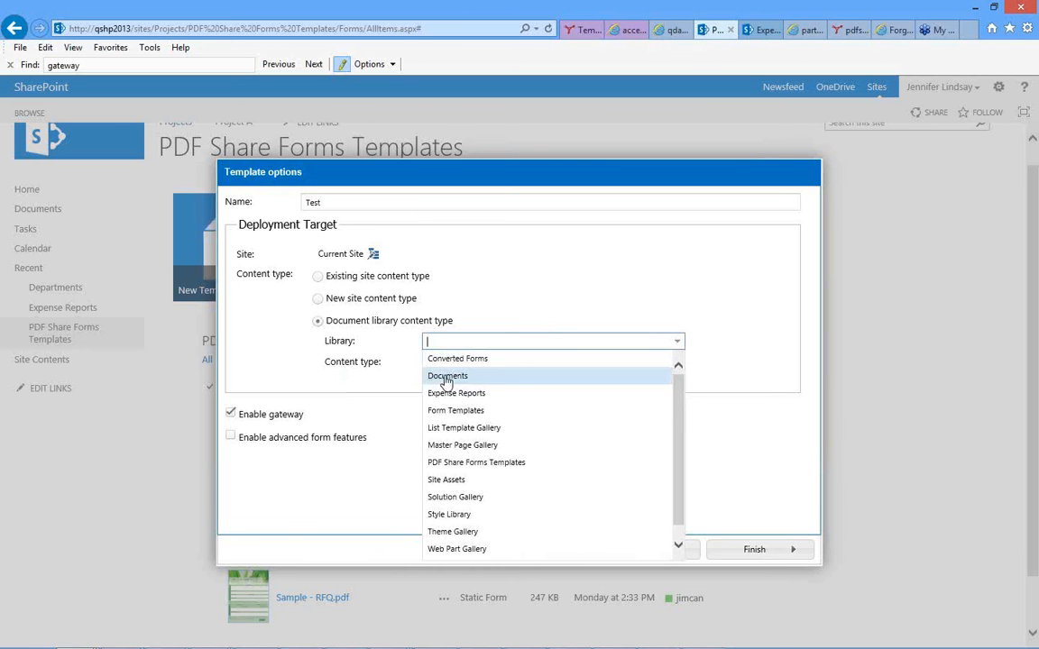
left_click(435, 378)
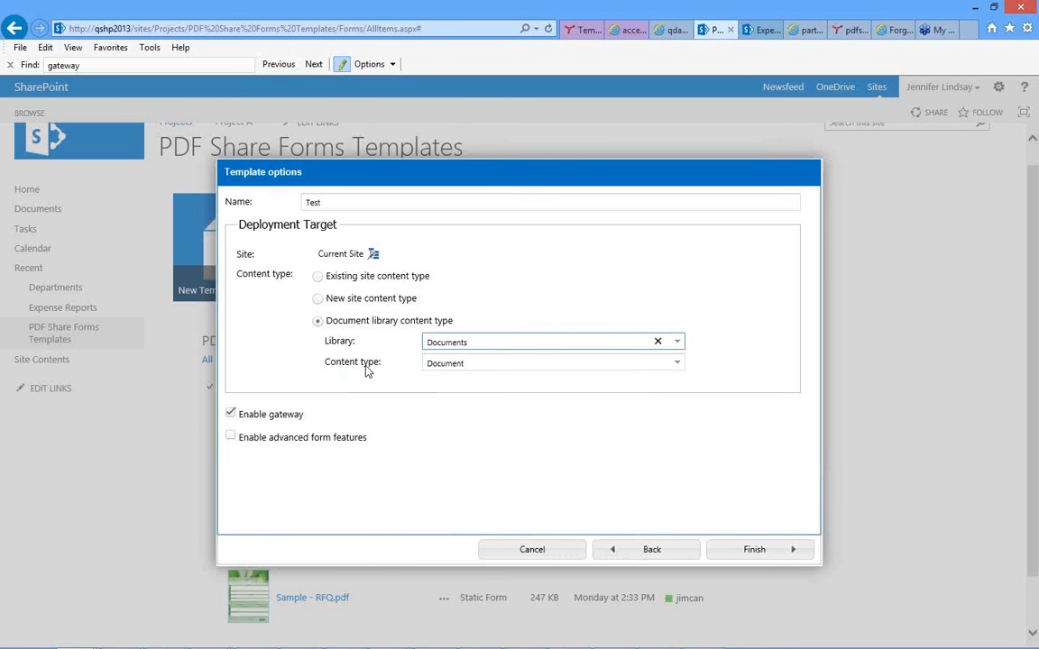
double_click(444, 347)
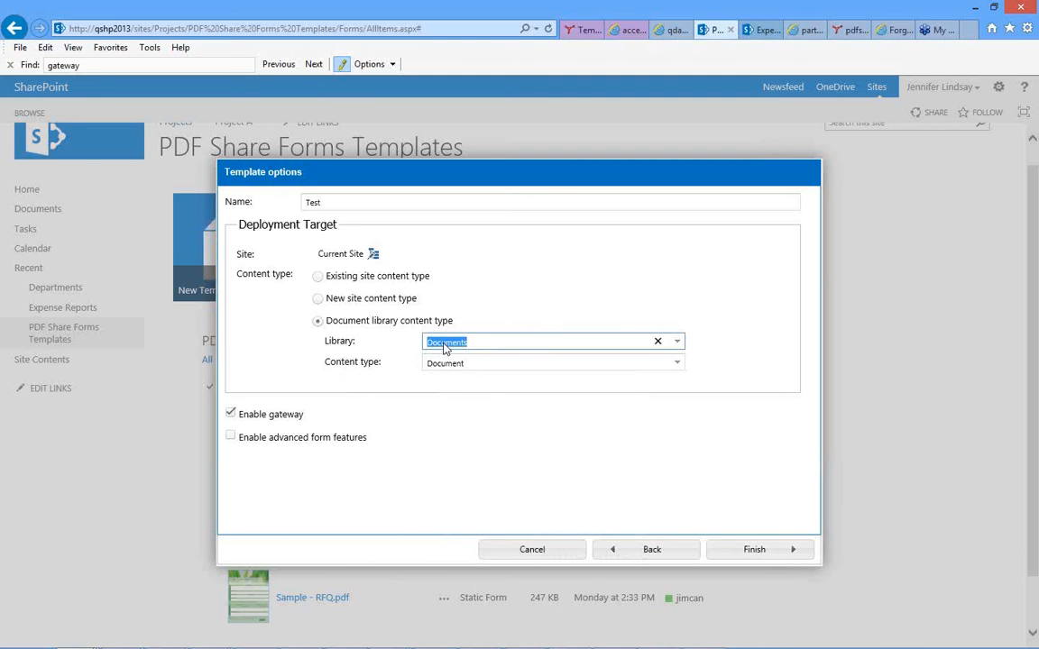
left_click(444, 423)
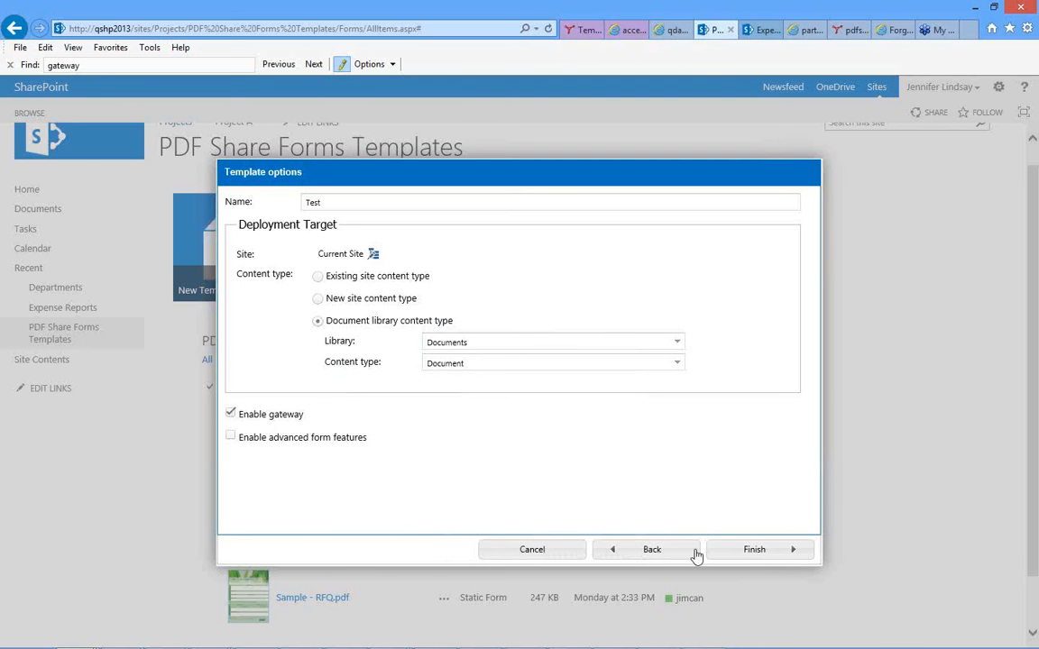
left_click(752, 550)
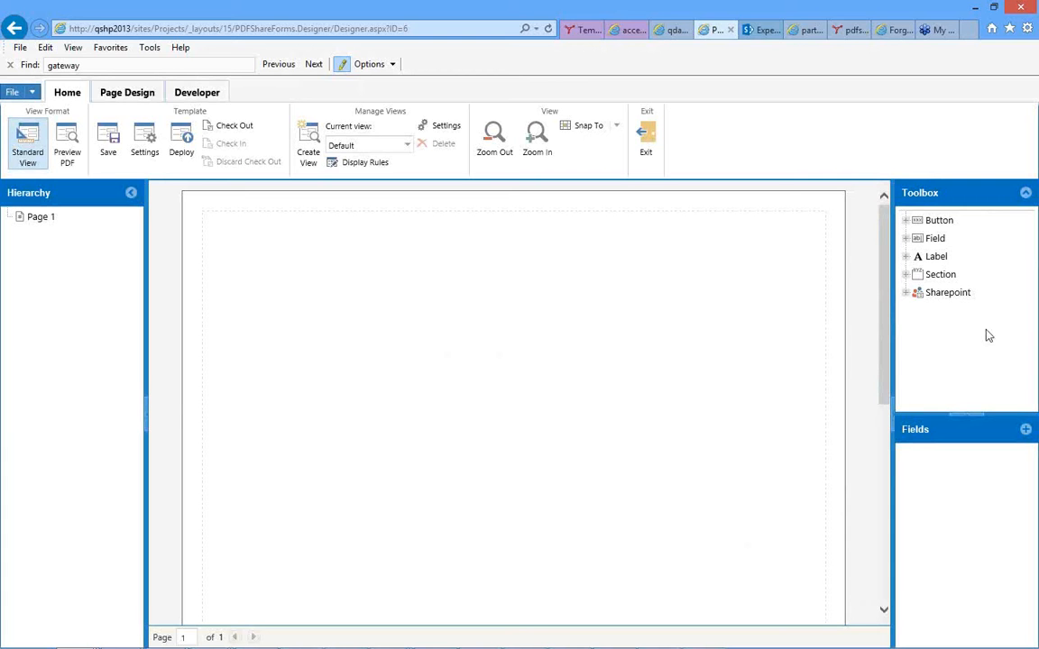
Examine the button, field, text field and label controls available in the designer's toolbox.
left_click(906, 221)
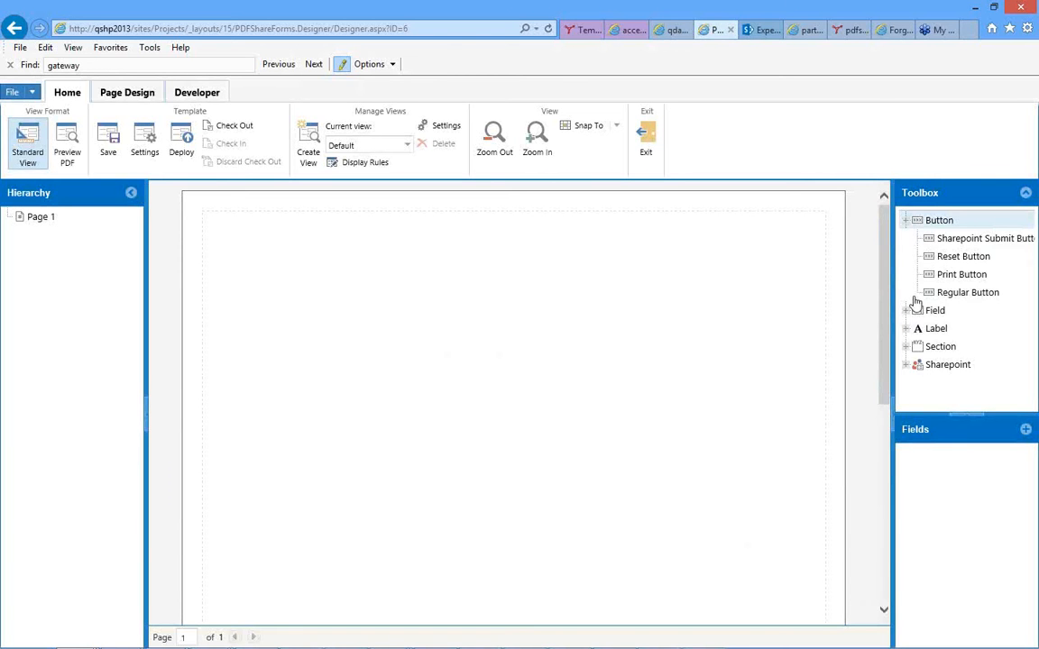
left_click(905, 311)
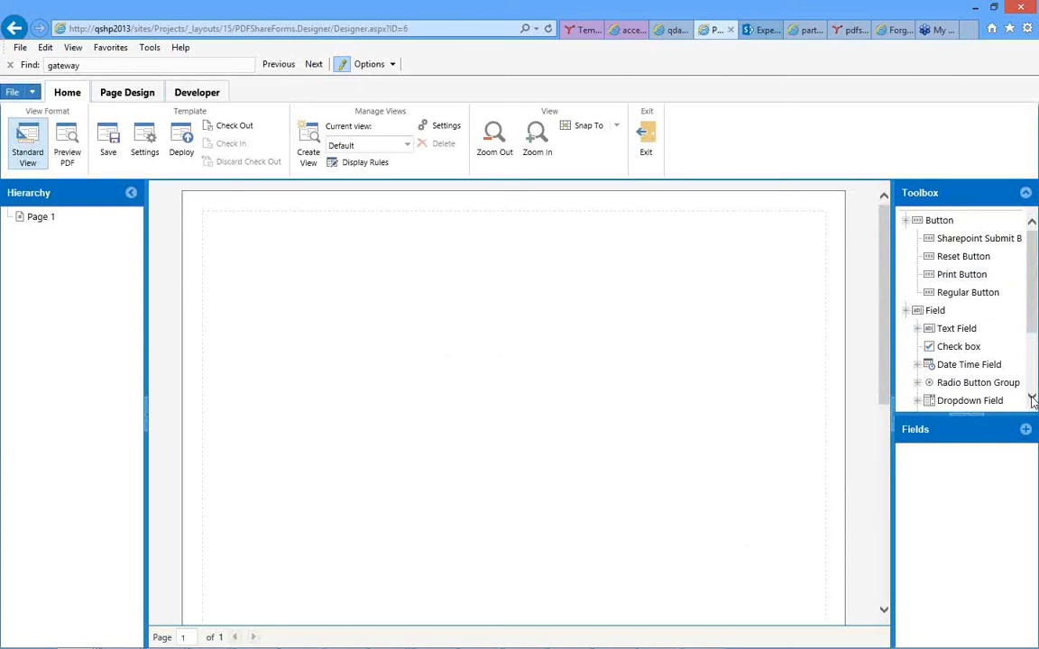
left_click(1032, 399)
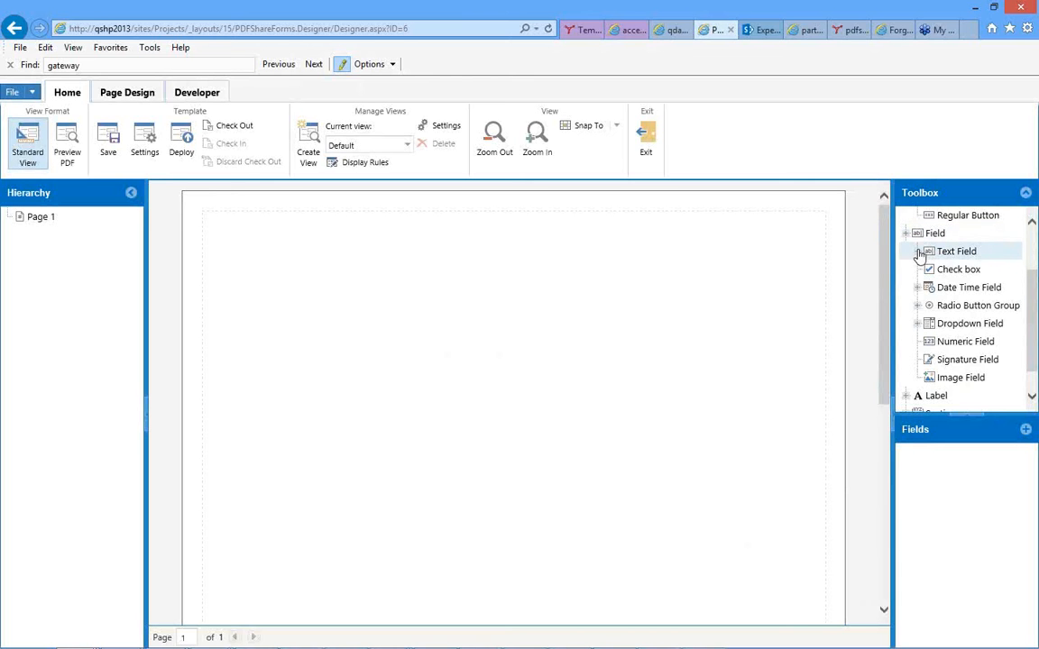
left_click(919, 252)
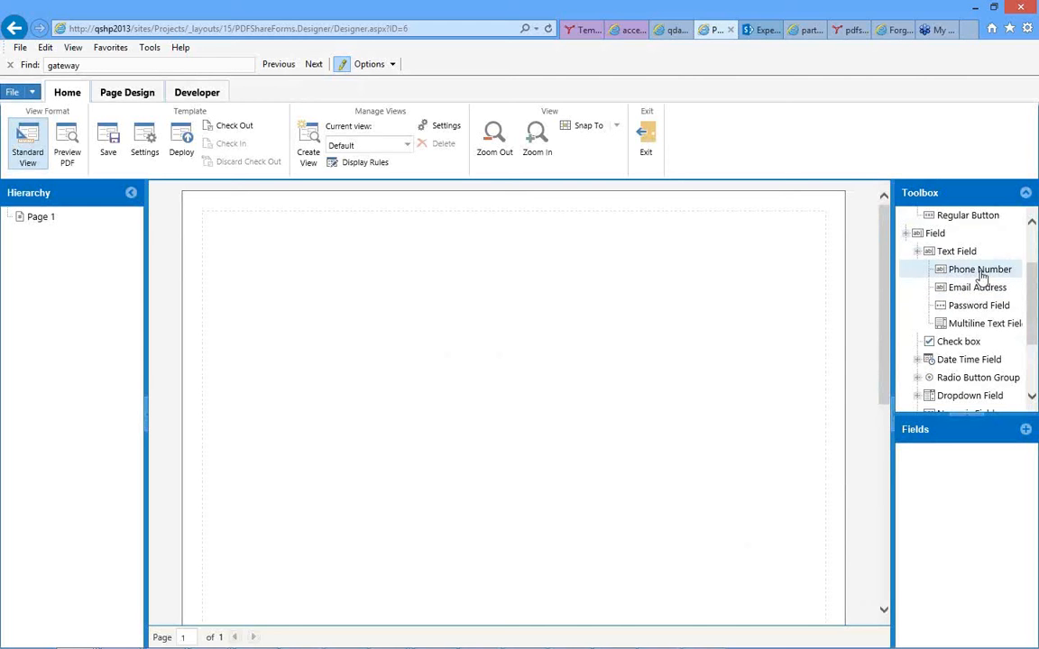
left_click(943, 305)
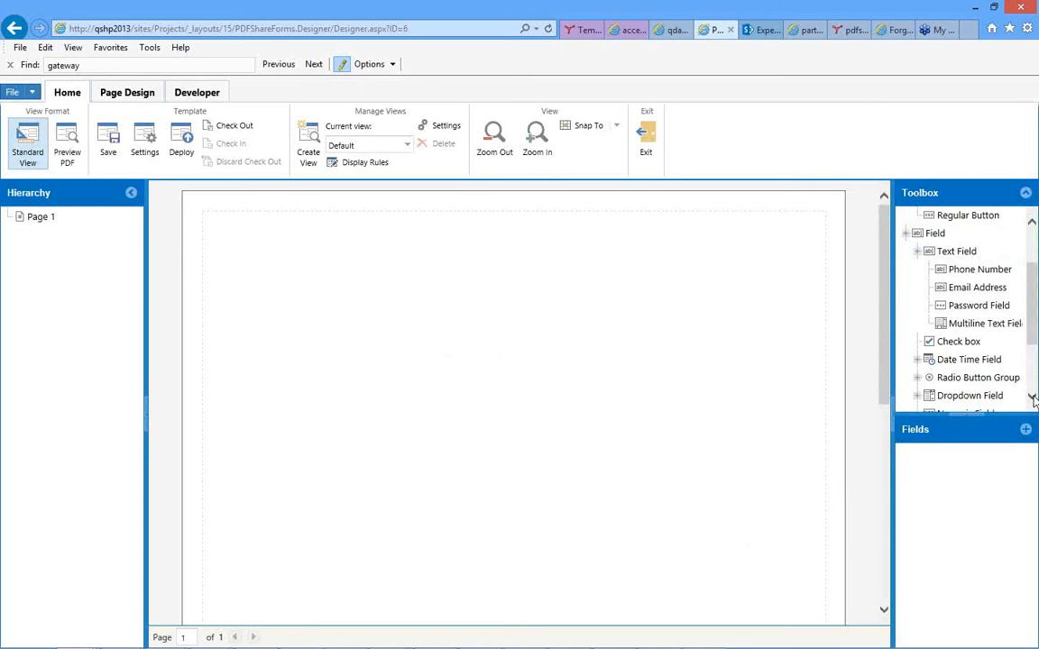
left_click(1033, 398)
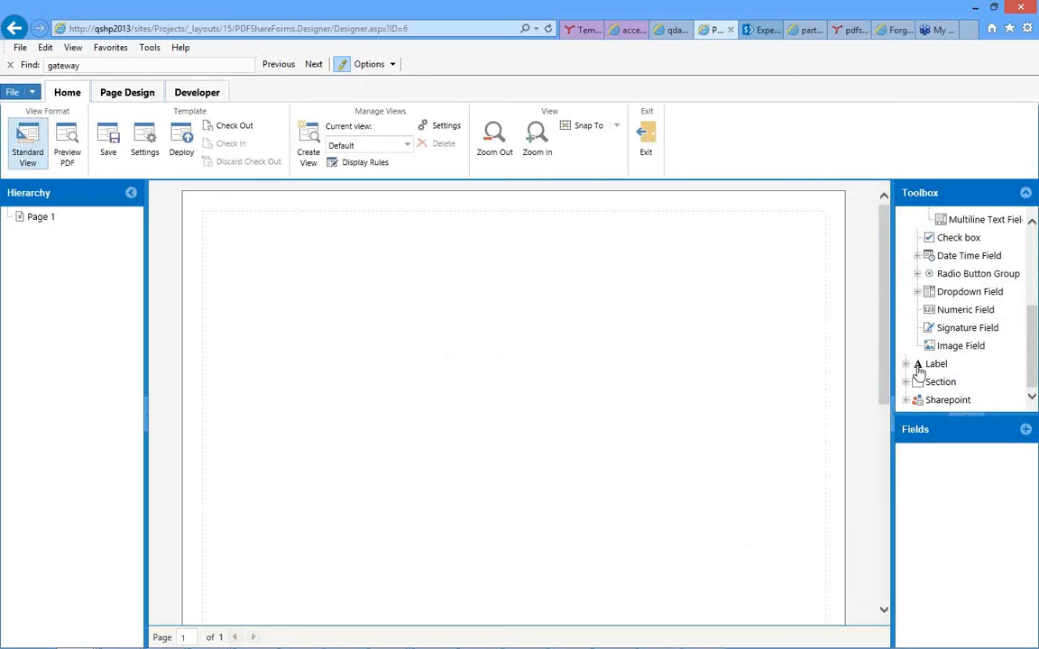
left_click(907, 365)
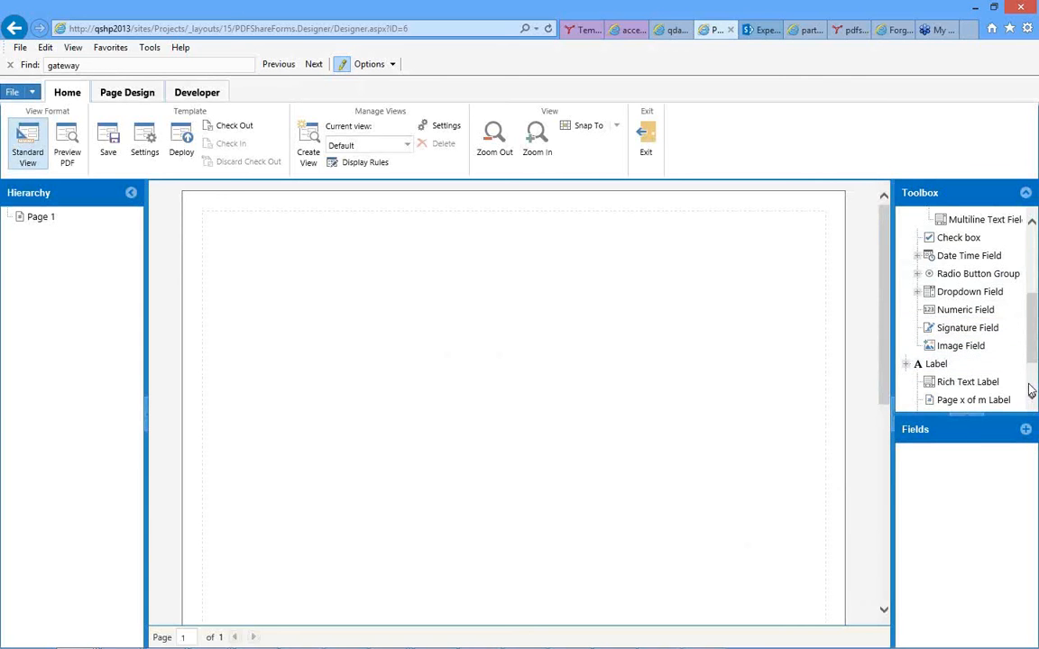
scroll(1032, 389, "down", 2)
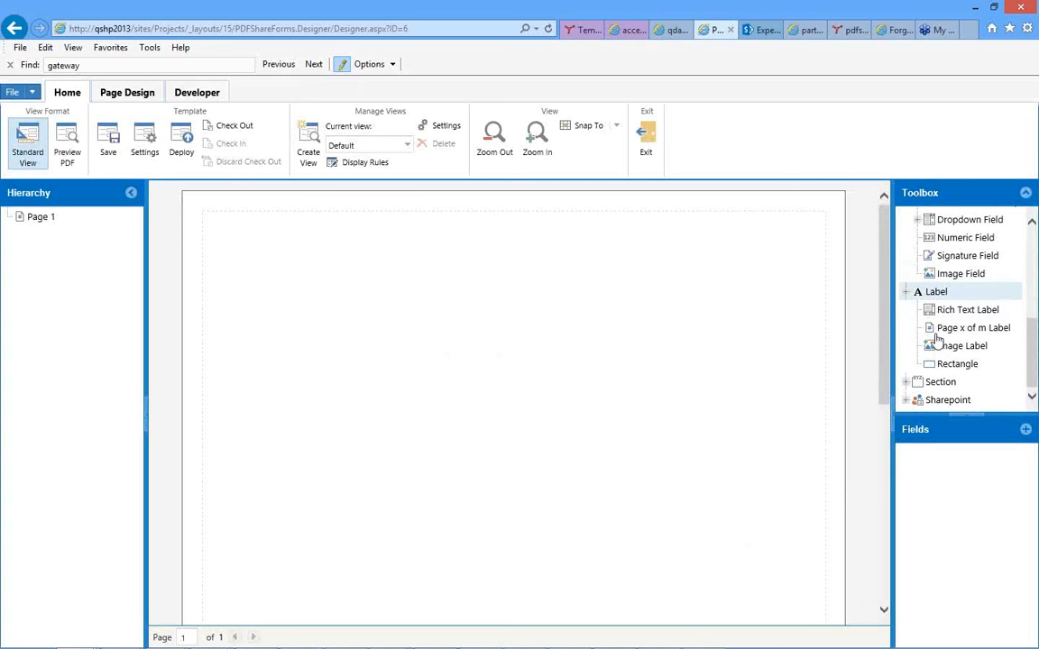
left_click(938, 346)
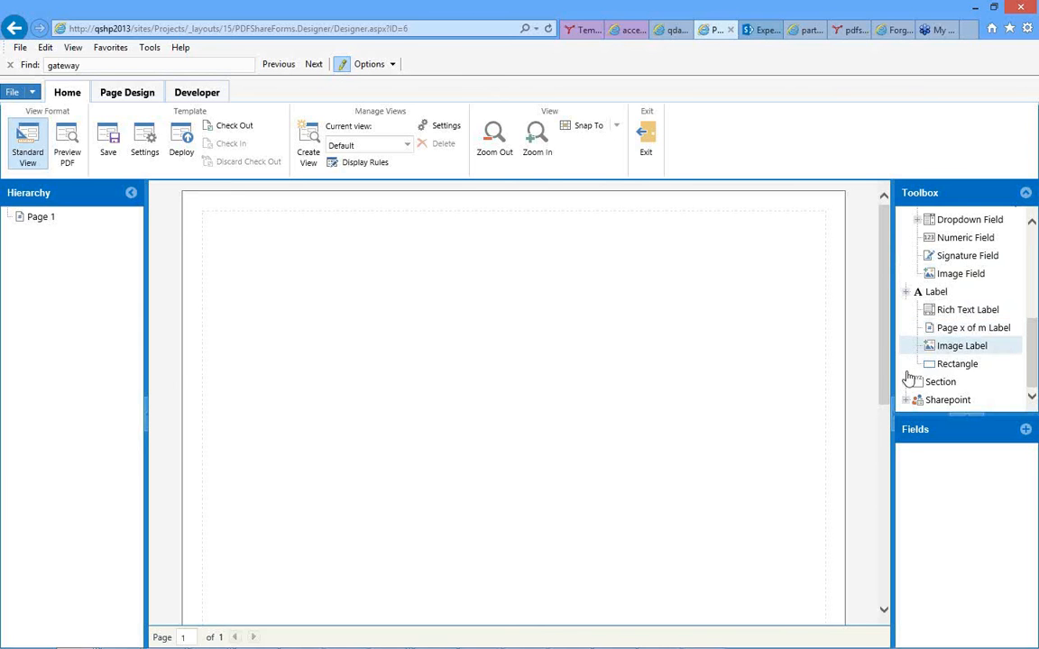
Examine the toolbox's section controls, including the item buttons of the repeatable section.
left_click(906, 294)
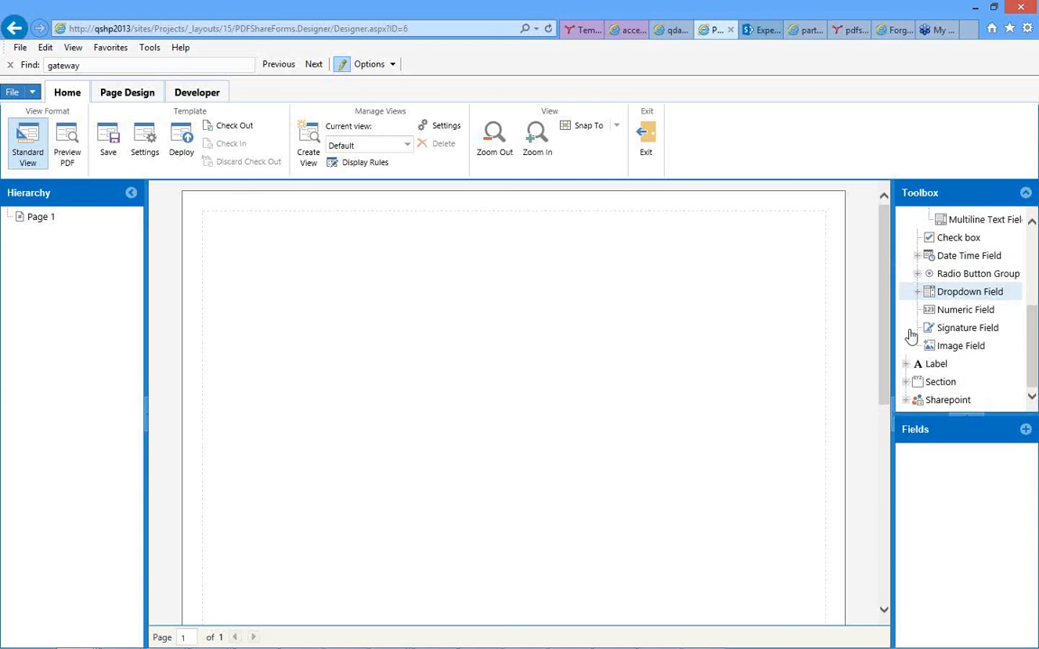
left_click(906, 384)
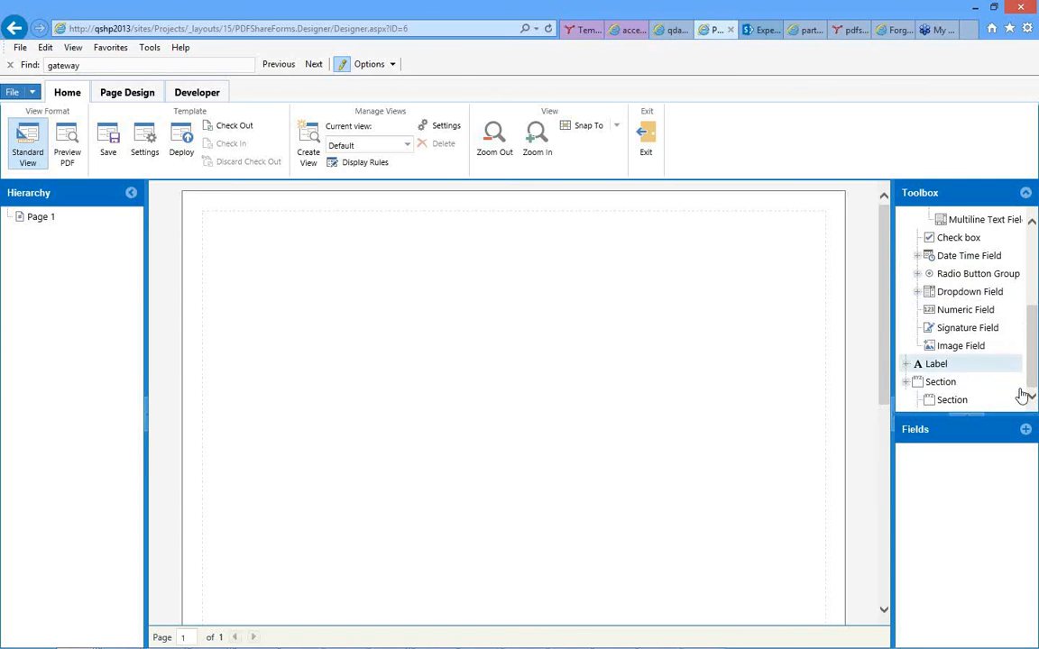
scroll(1032, 386, "down", 1)
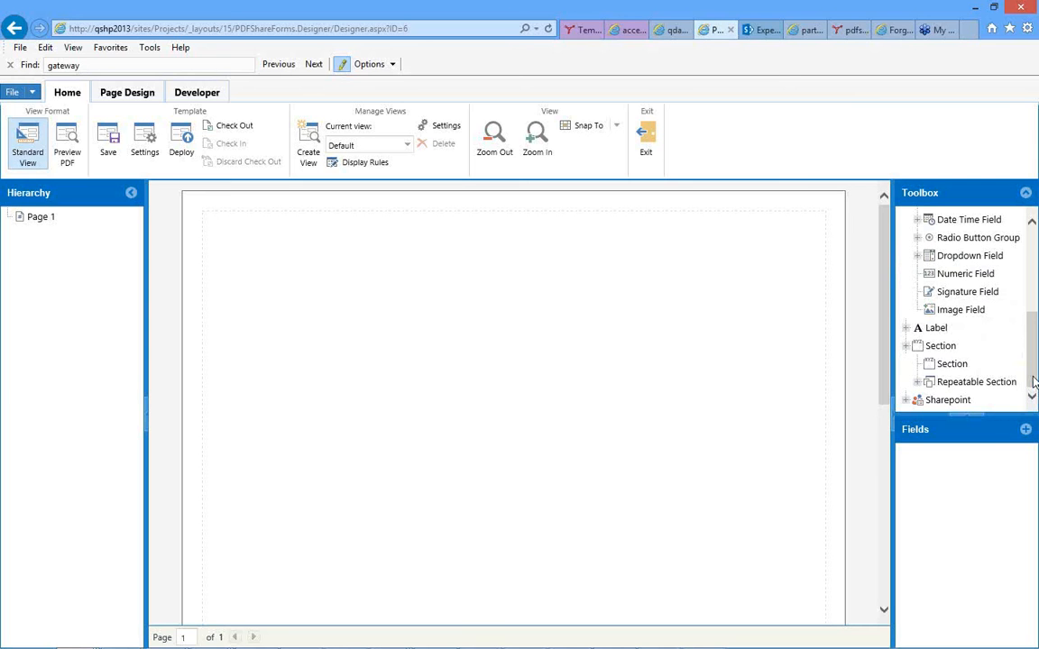
left_click(918, 384)
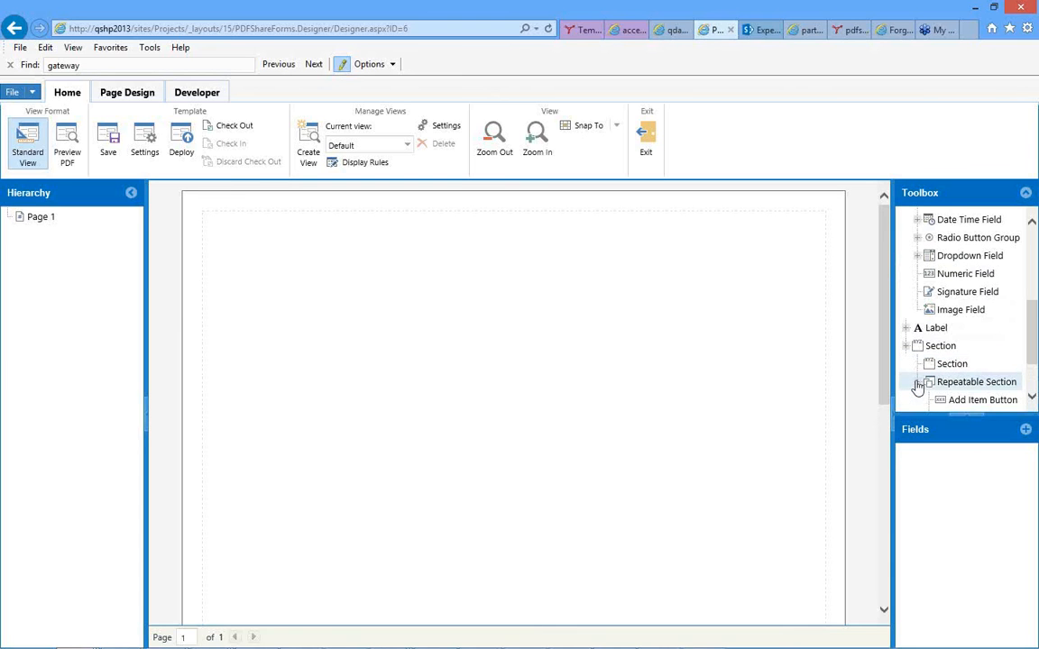
left_click(1033, 398)
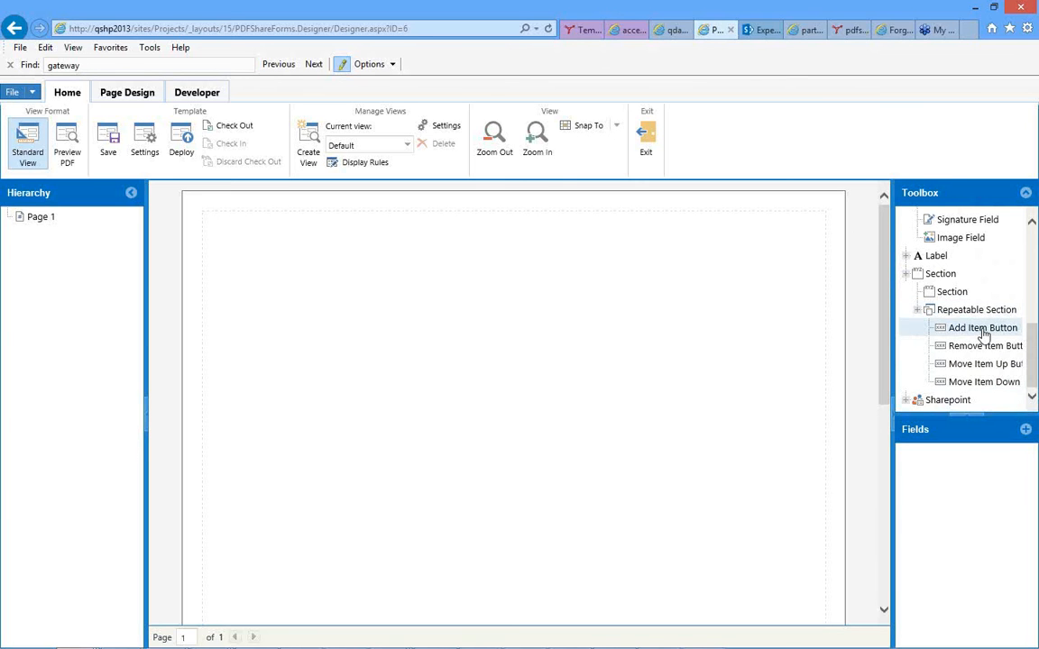
left_click(1033, 293)
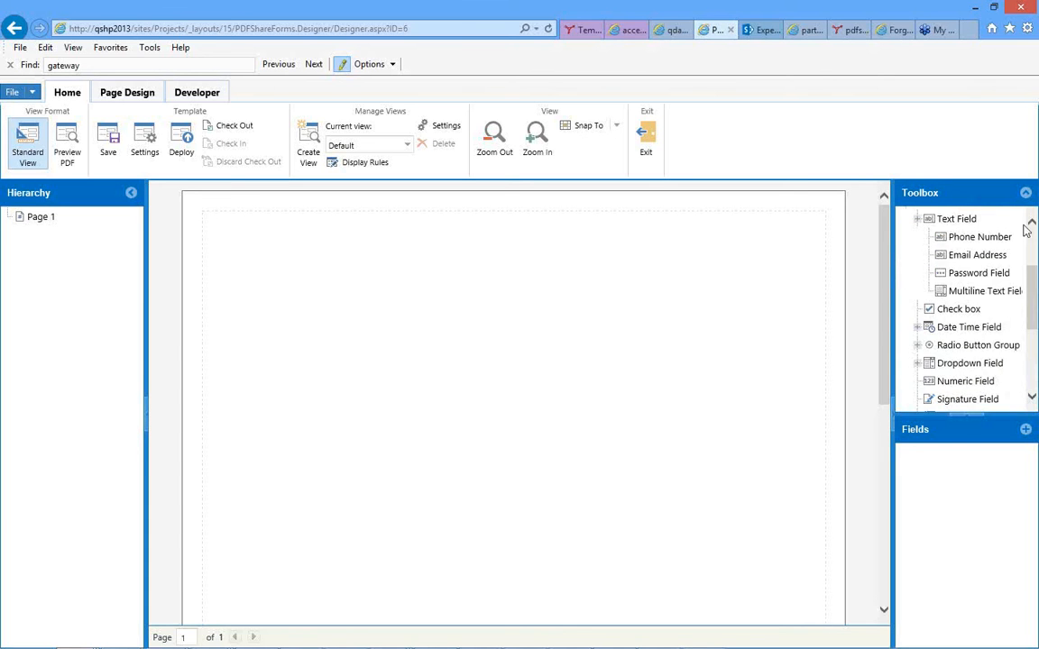
left_click(1033, 372)
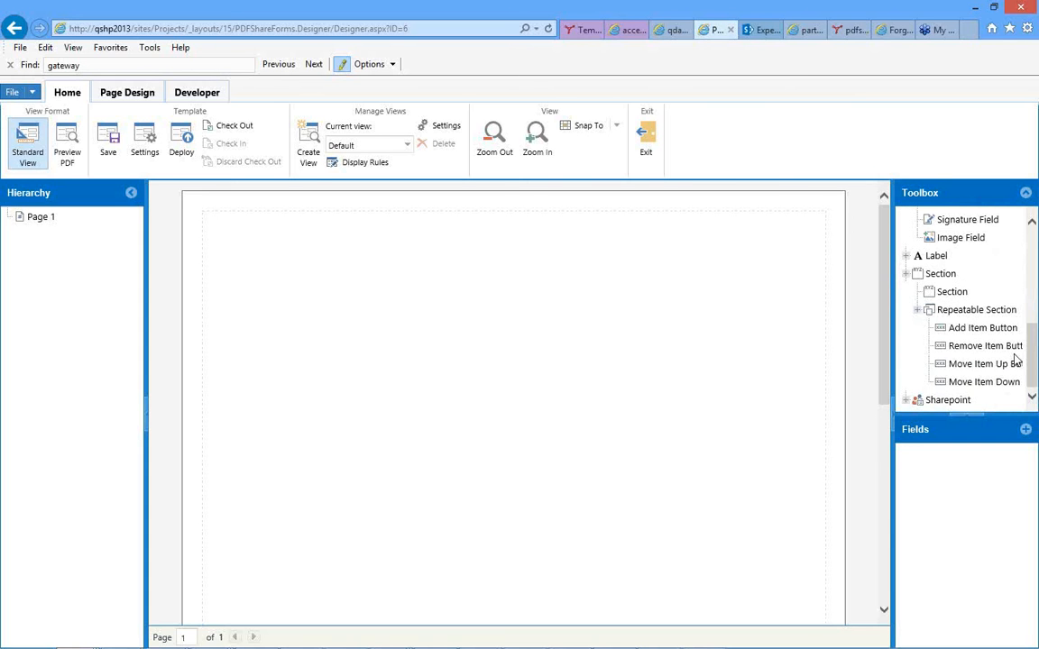
Add a Section control to the blank page with the custom name Section1.
left_click(928, 297)
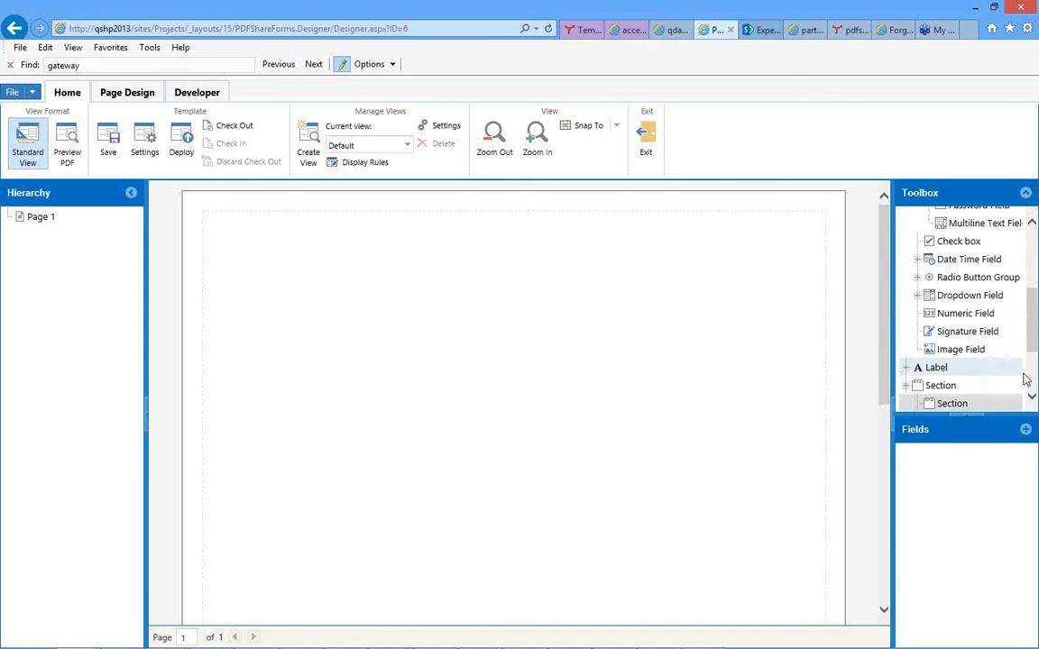
scroll(1025, 380, "down", 2)
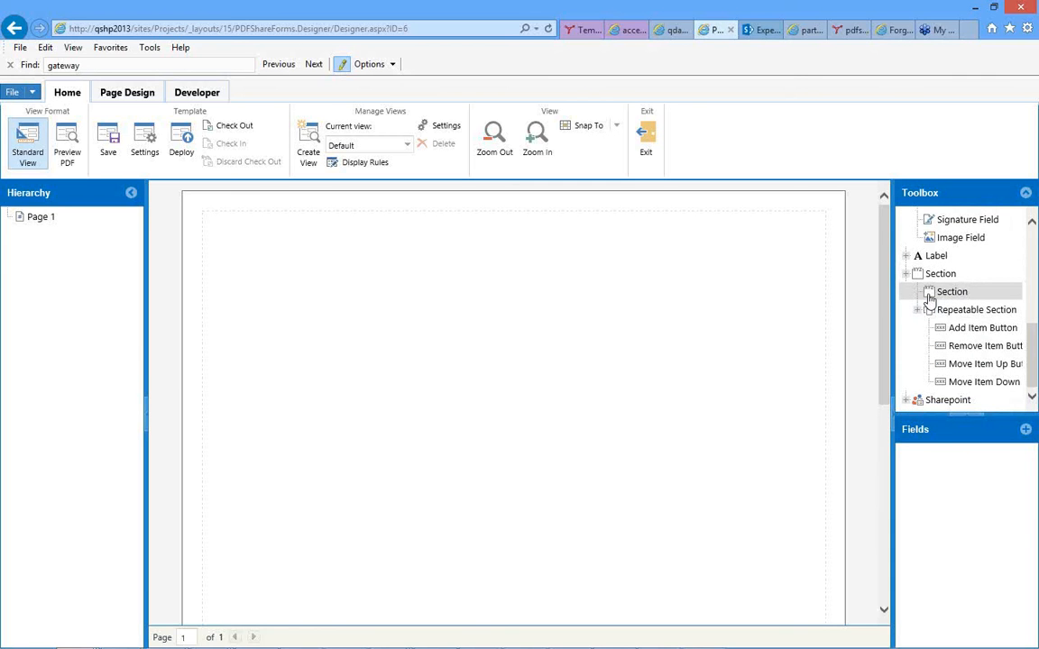
left_click_drag(929, 297, 505, 333)
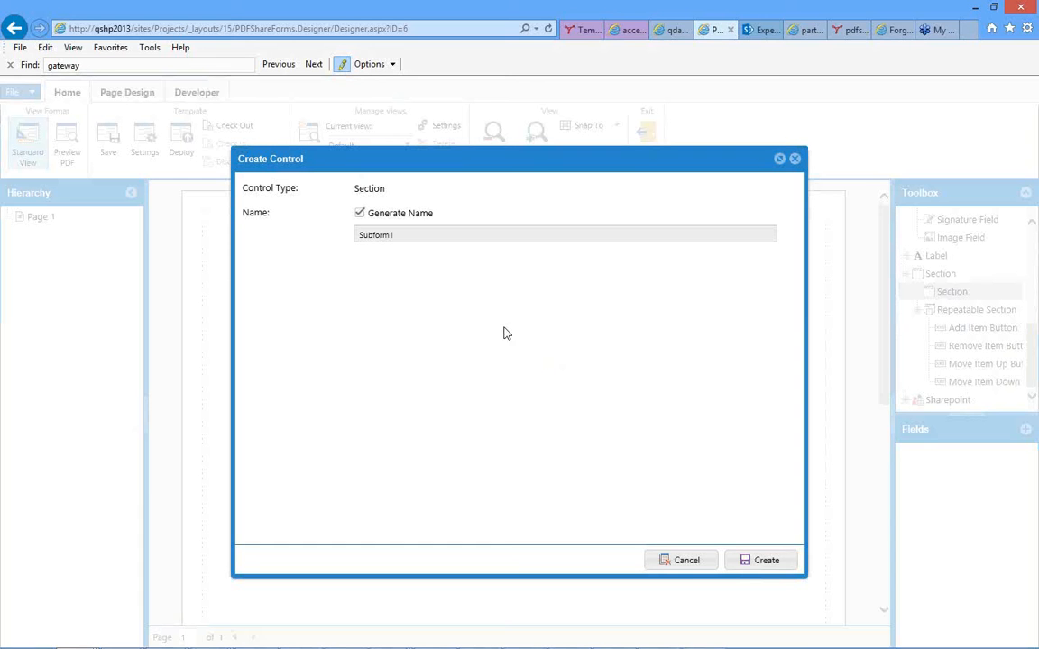
left_click(360, 214)
double_click(371, 234)
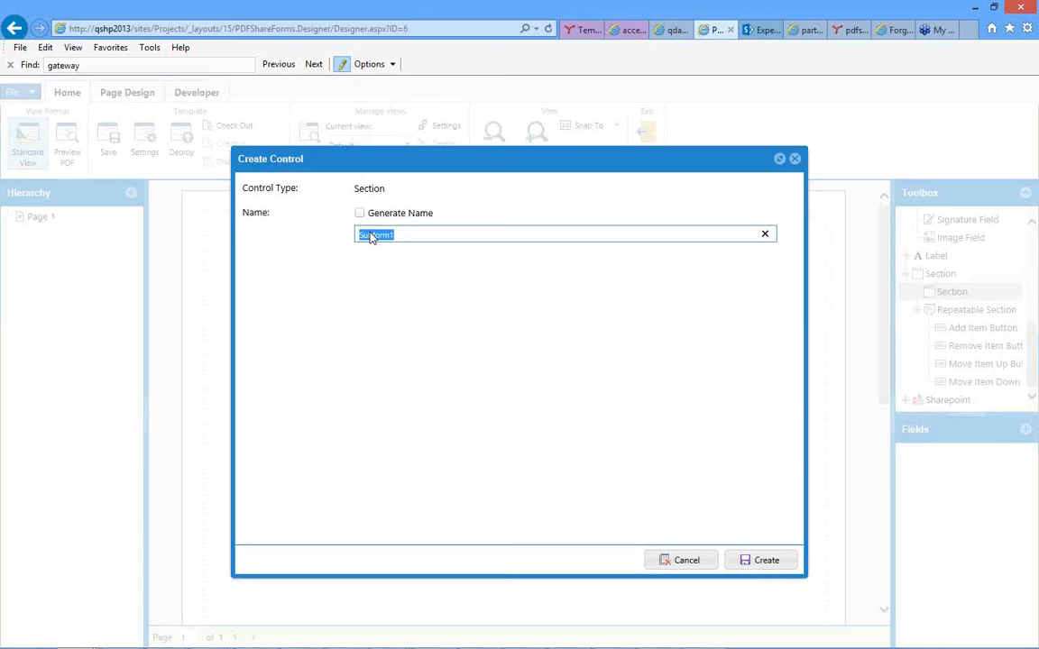
type("s")
key("BackSpace")
type("Section1")
left_click(756, 562)
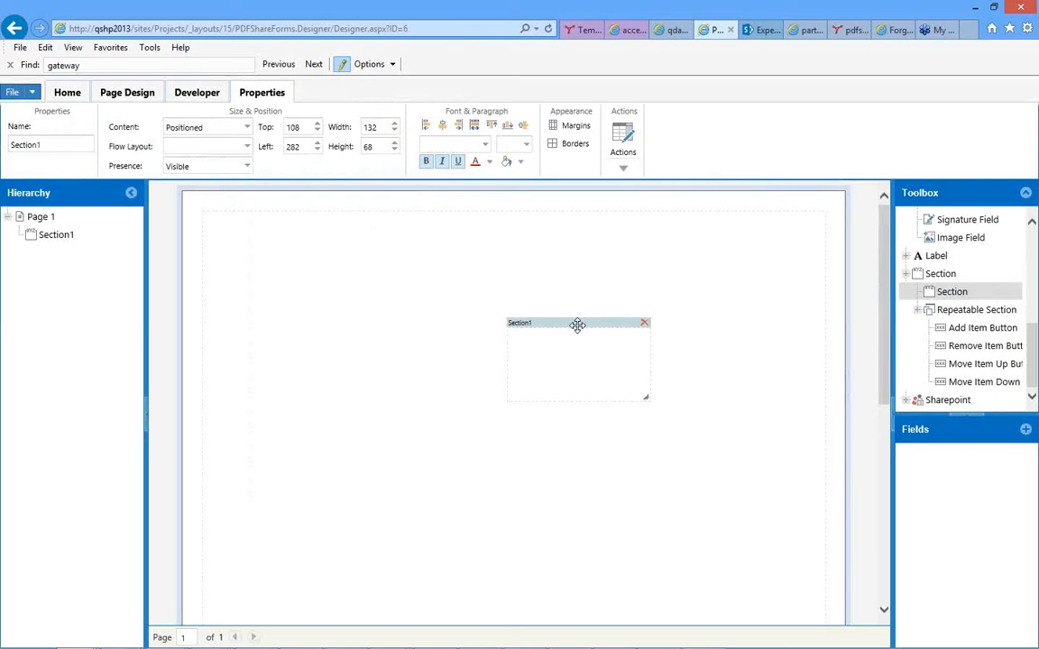
Move Section1 to the page's upper-left margin at top 12, left 0, and enlarge it to about 576 wide by 188 high.
left_click_drag(577, 325, 350, 274)
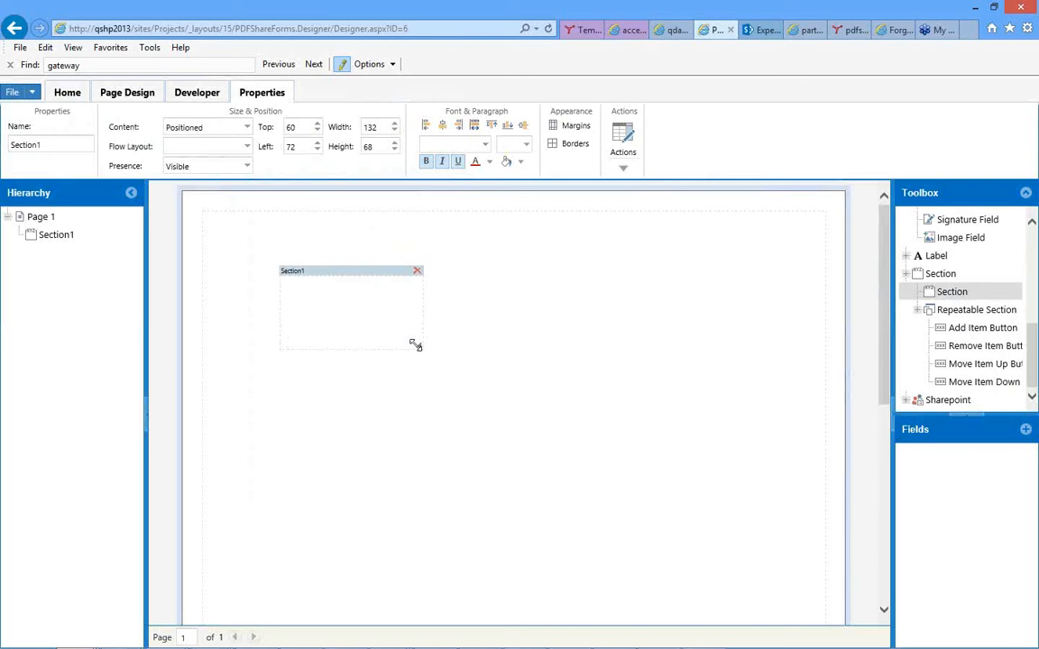
left_click_drag(418, 343, 752, 328)
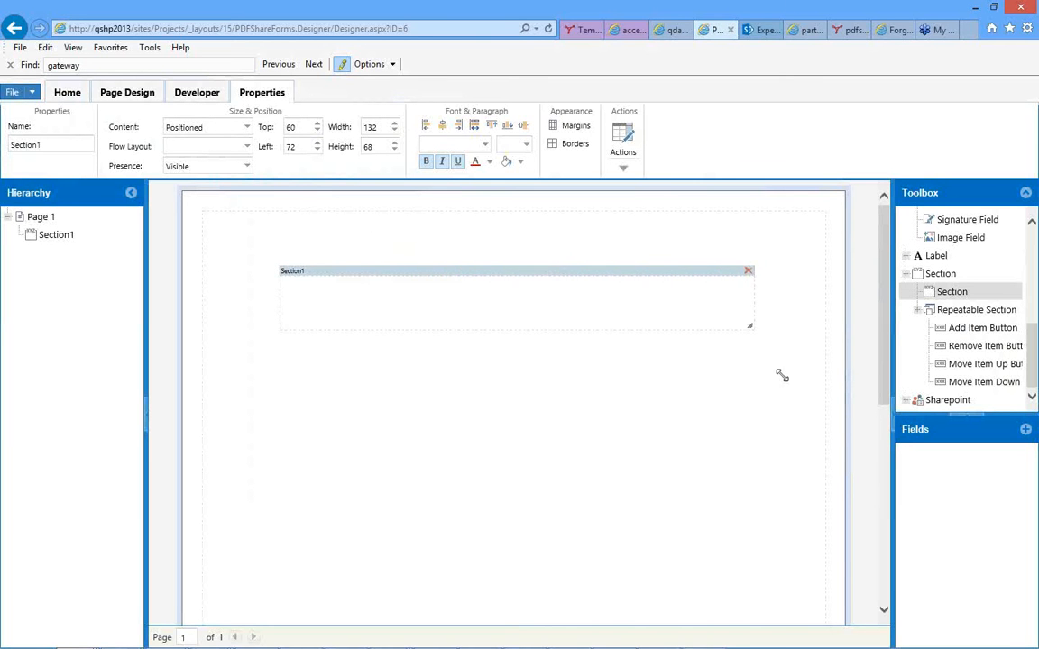
left_click_drag(782, 376, 789, 353)
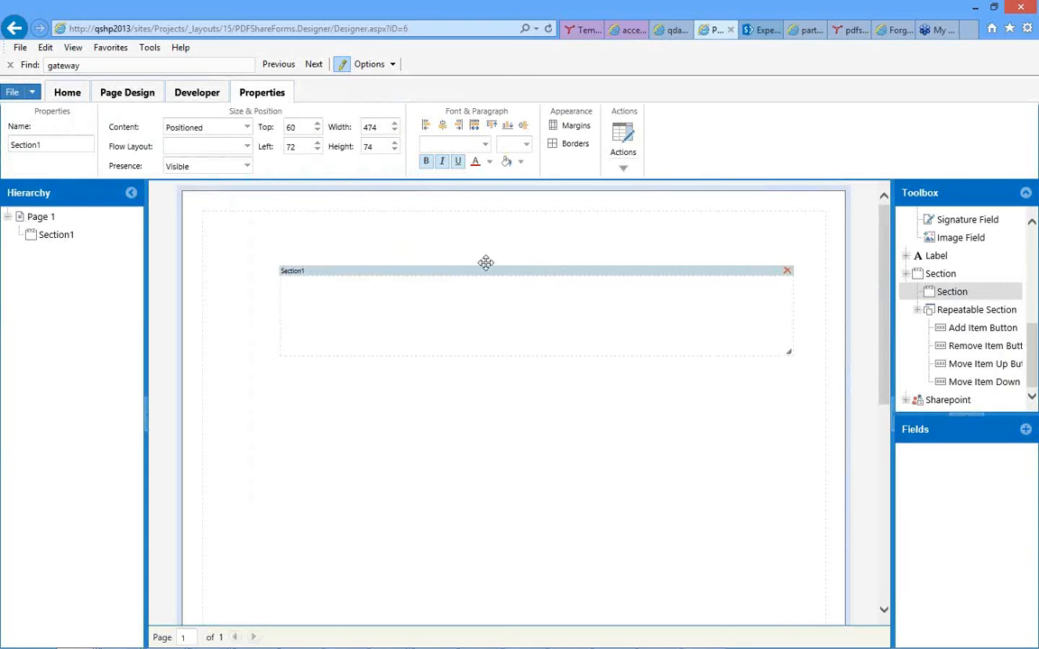
left_click_drag(486, 262, 459, 216)
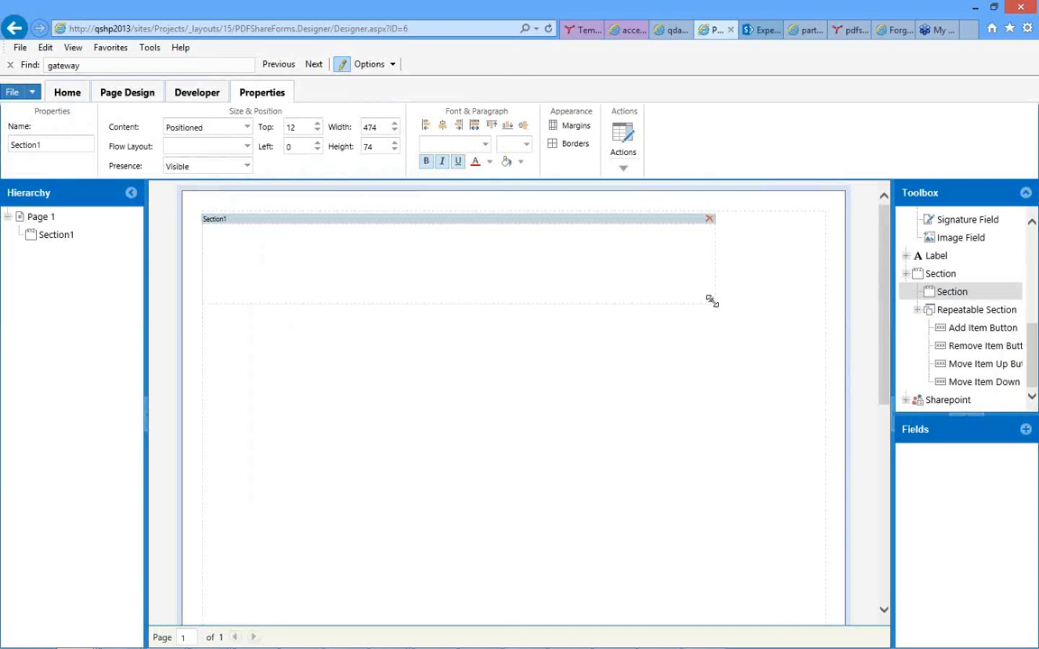
left_click_drag(712, 300, 818, 300)
left_click_drag(827, 395, 827, 423)
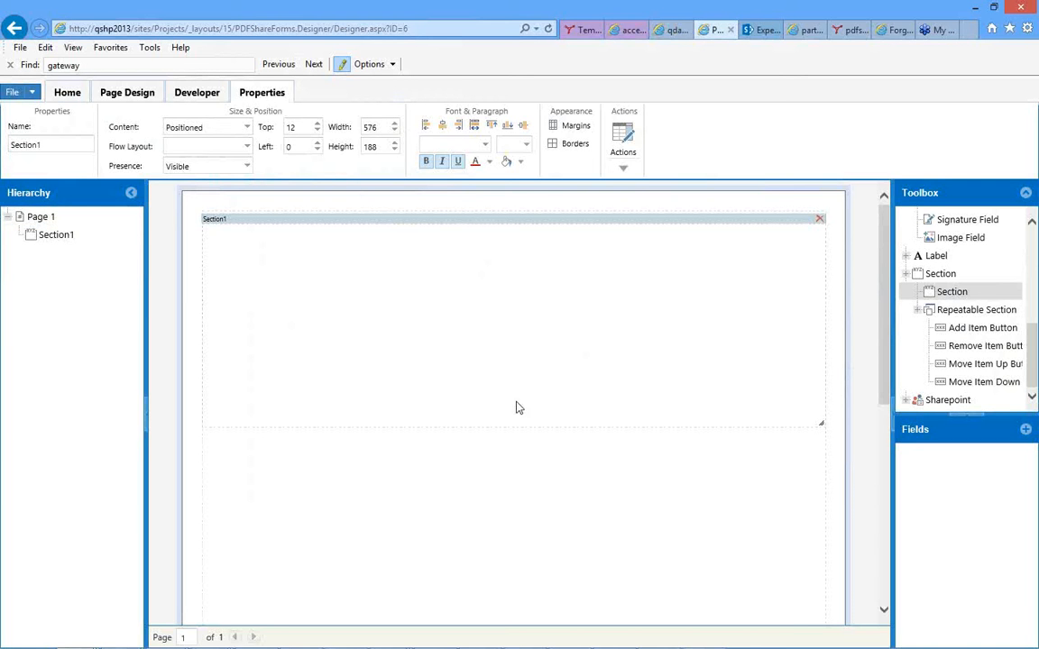
Add a Text Field control to Section1 and label it Name, keeping the generated name.
left_click(1032, 251)
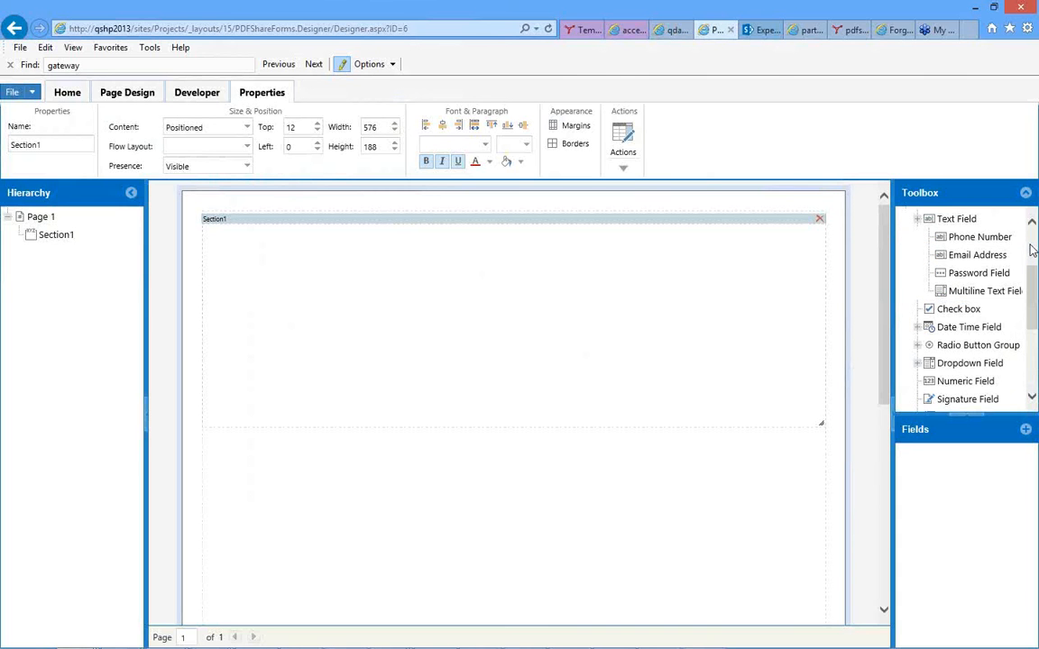
left_click(1033, 250)
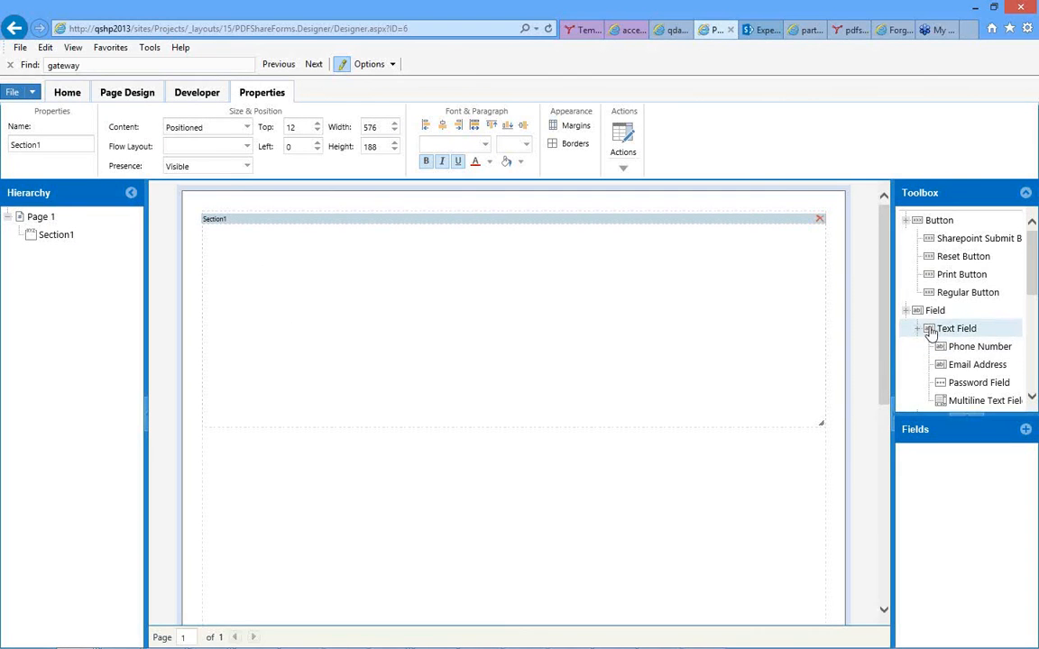
scroll(931, 332, "down", 3)
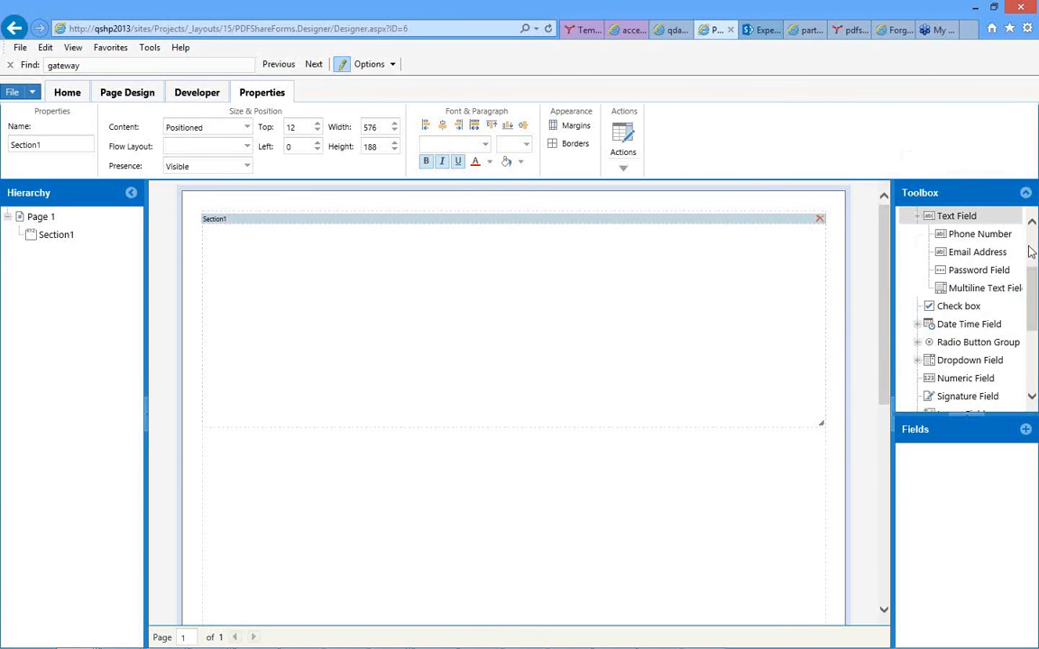
scroll(1020, 261, "up", 3)
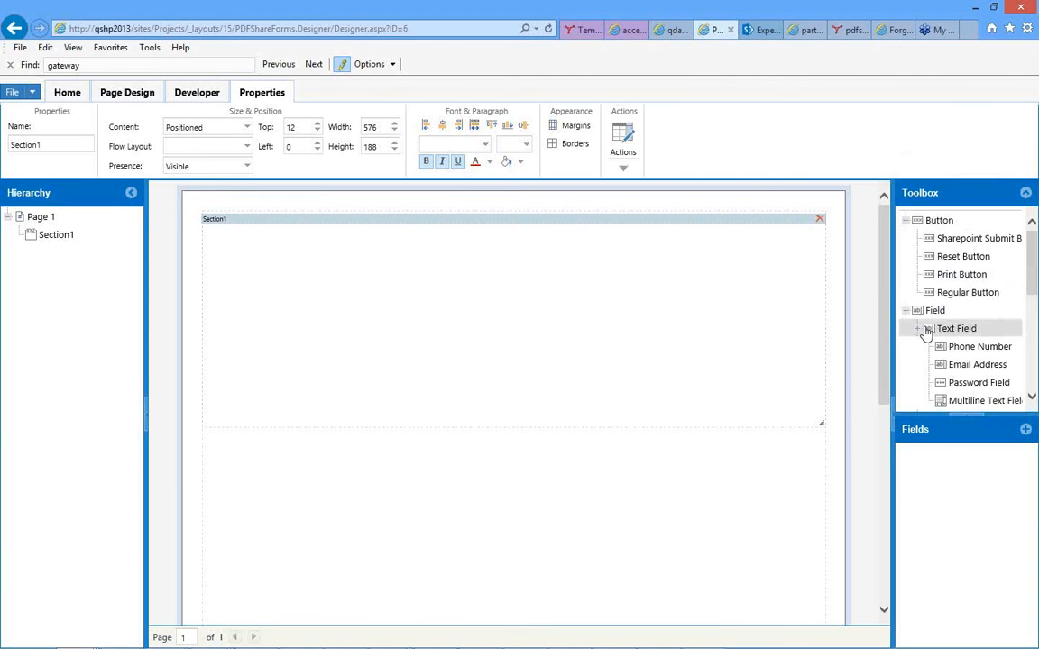
left_click_drag(929, 332, 300, 261)
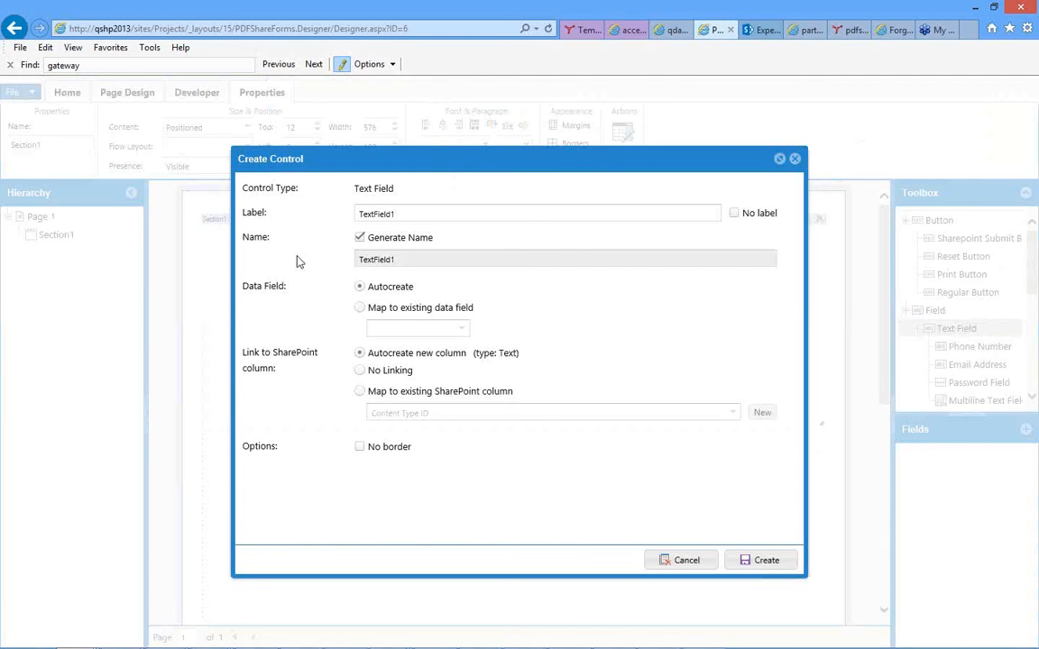
left_click(379, 217)
double_click(379, 216)
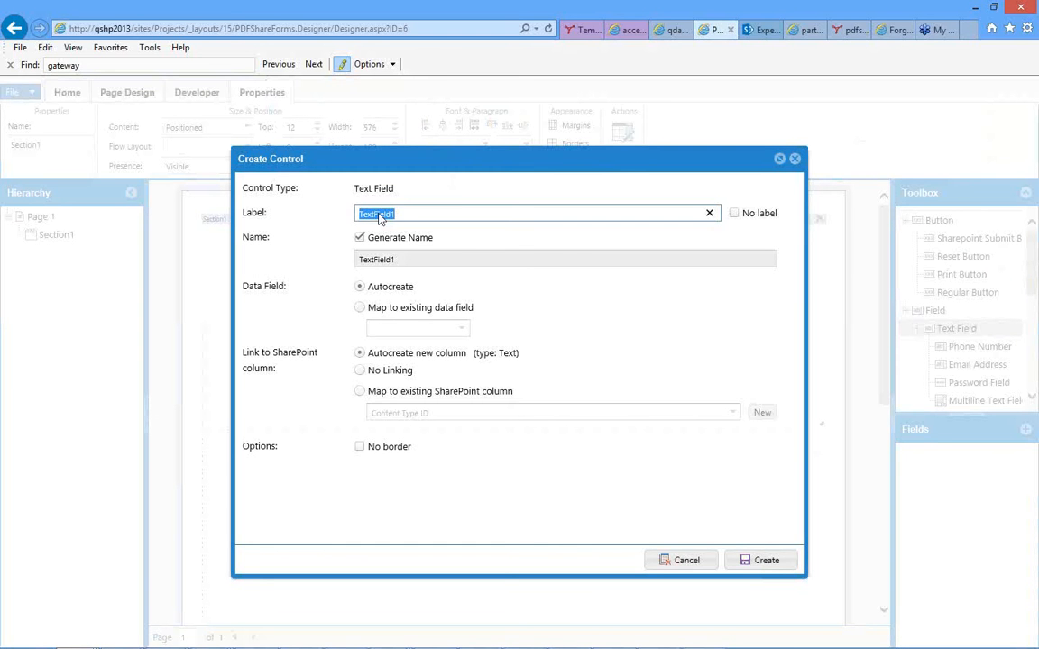
type("Name")
double_click(365, 262)
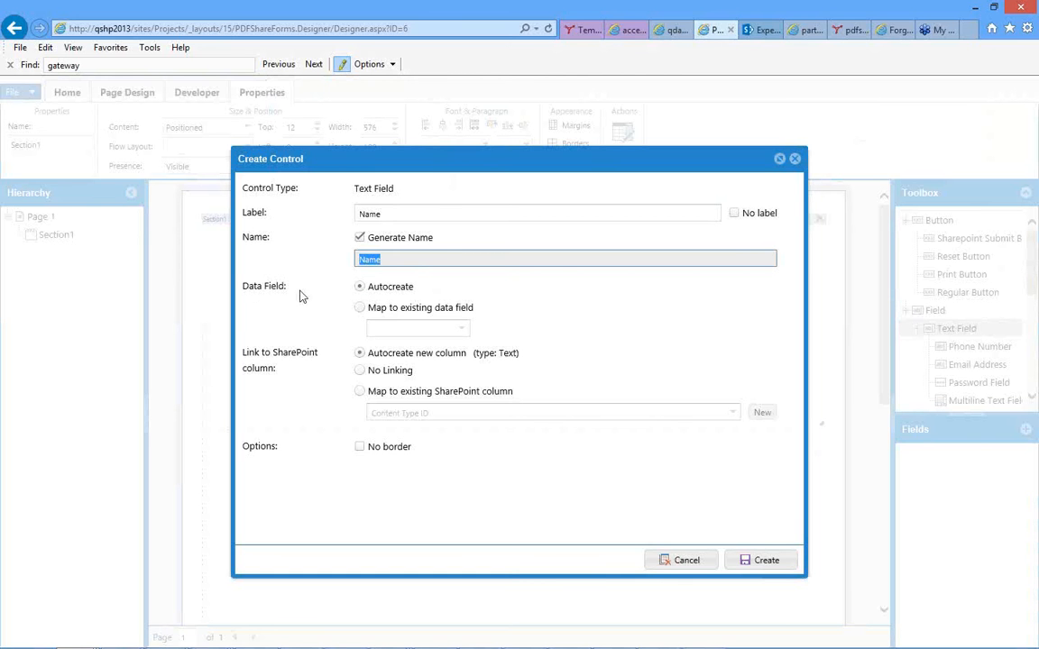
Try the existing data field, no-linking and existing SharePoint column options for the Name field, and restore both settings to autocreate.
left_click(360, 308)
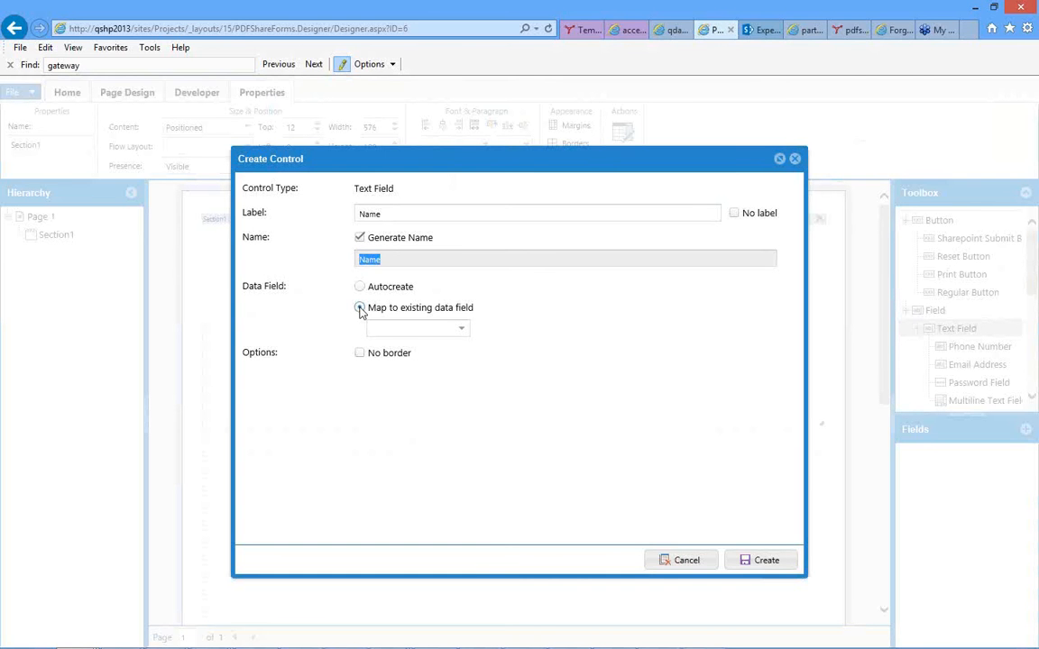
left_click(457, 330)
left_click(360, 288)
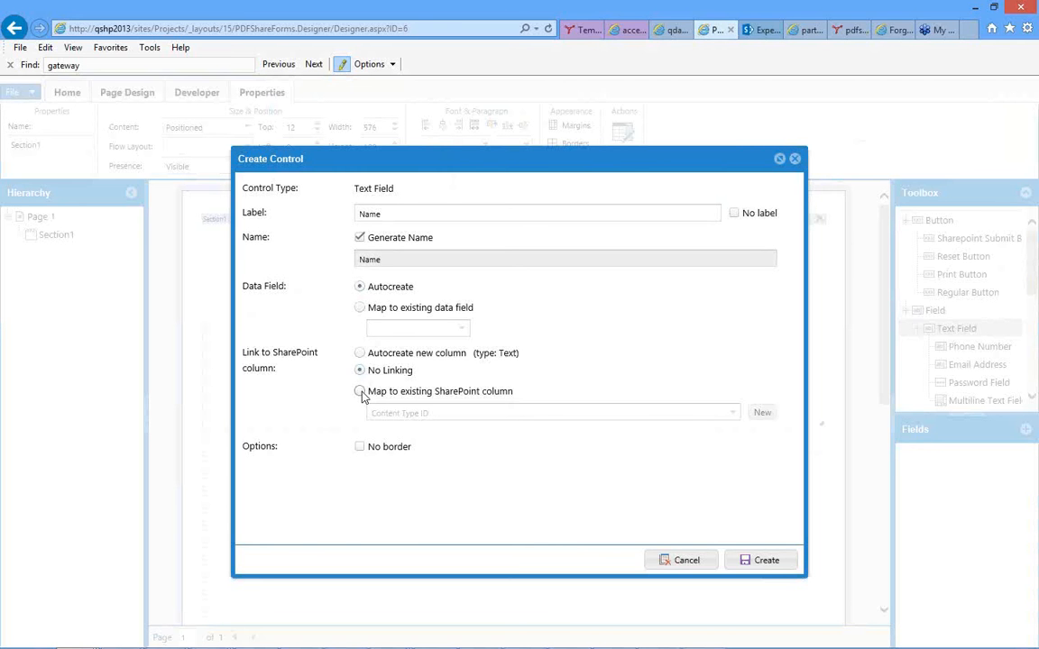
left_click(360, 393)
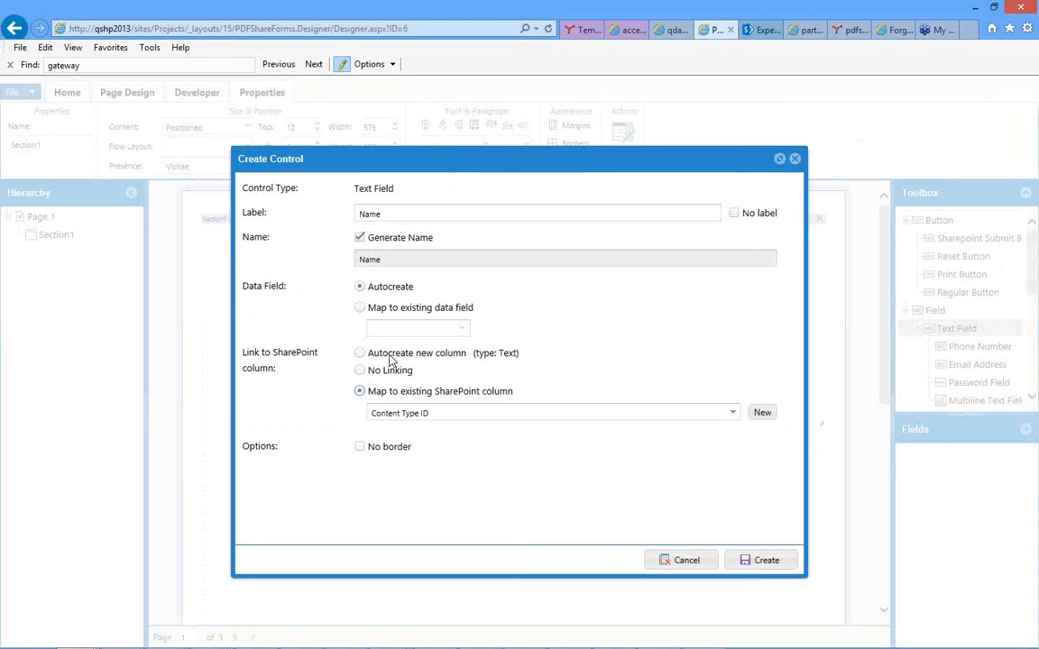
left_click(360, 355)
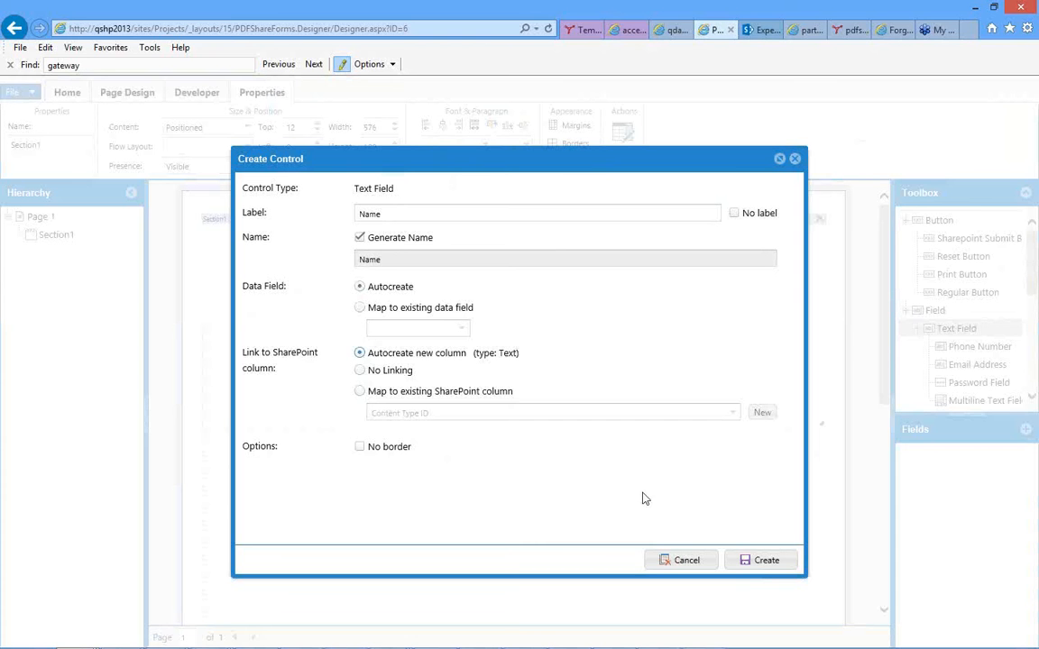
Create the Name field, move it to Section1's upper-left corner at top 12, left 0, and widen it to about 276.
left_click(762, 561)
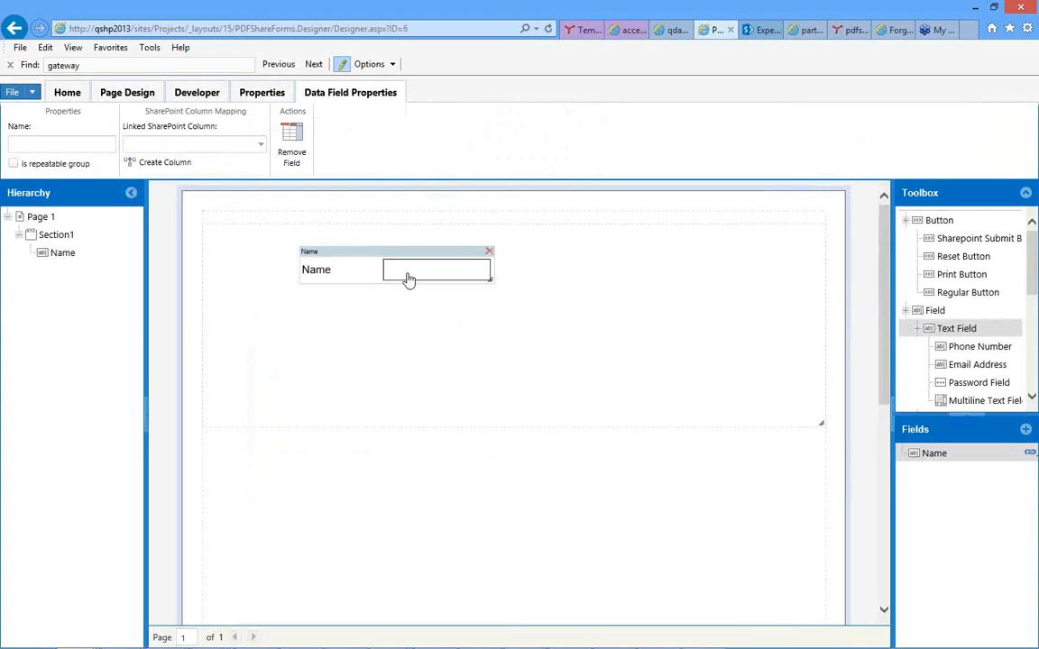
left_click(374, 253)
left_click_drag(374, 252, 283, 234)
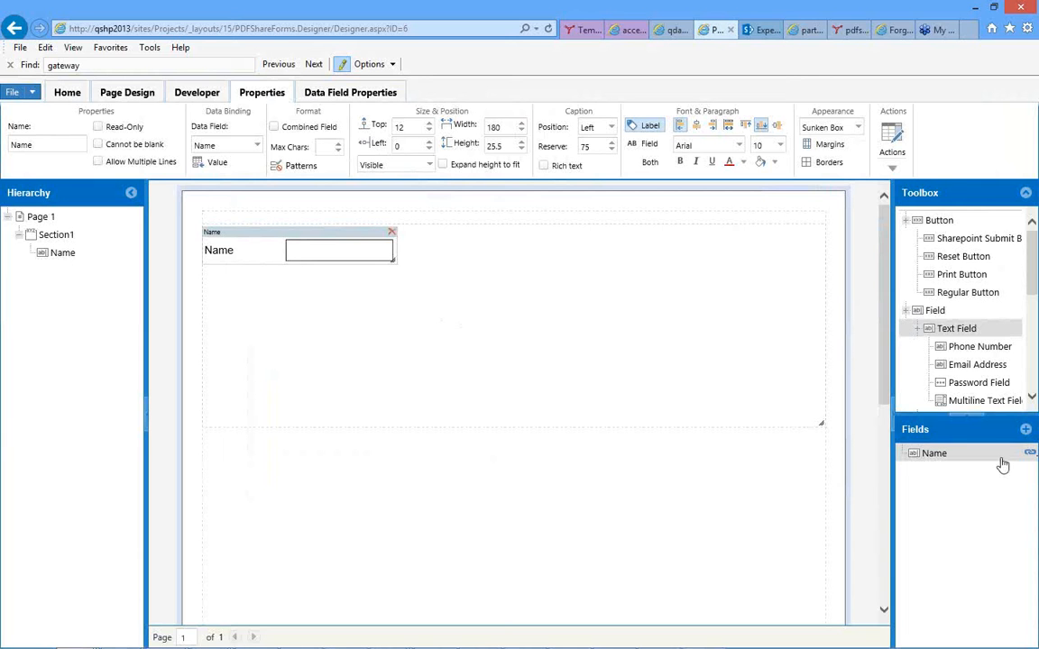
mouse_move(1033, 462)
left_click_drag(394, 255, 499, 244)
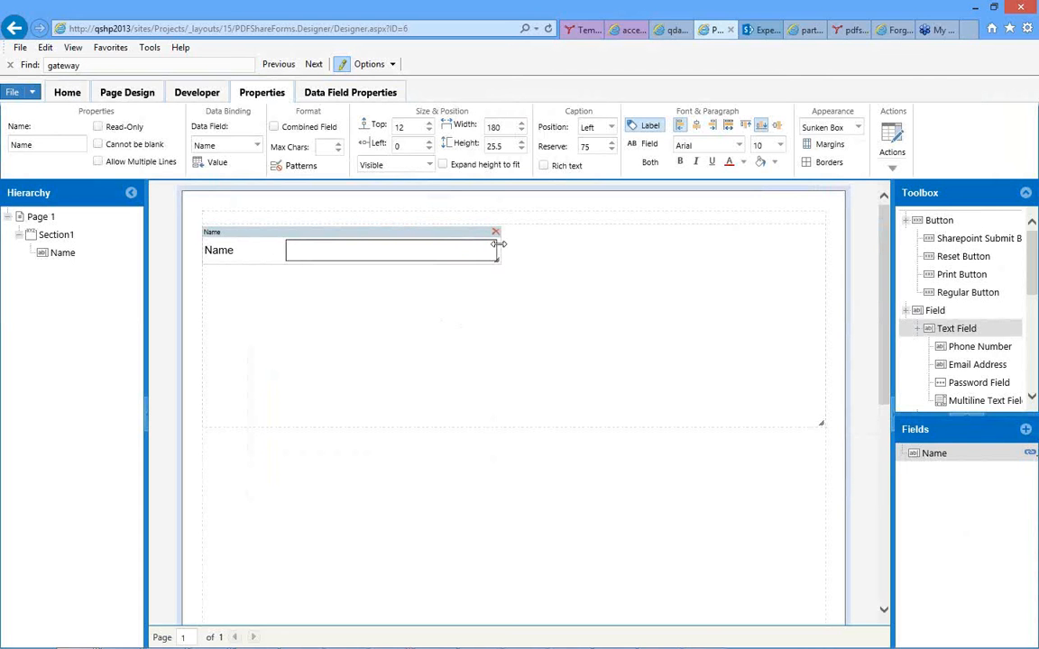
Add a Phone Number control to Section1, beside the Name field, with the label Phone.
left_click_drag(939, 351, 556, 239)
double_click(388, 217)
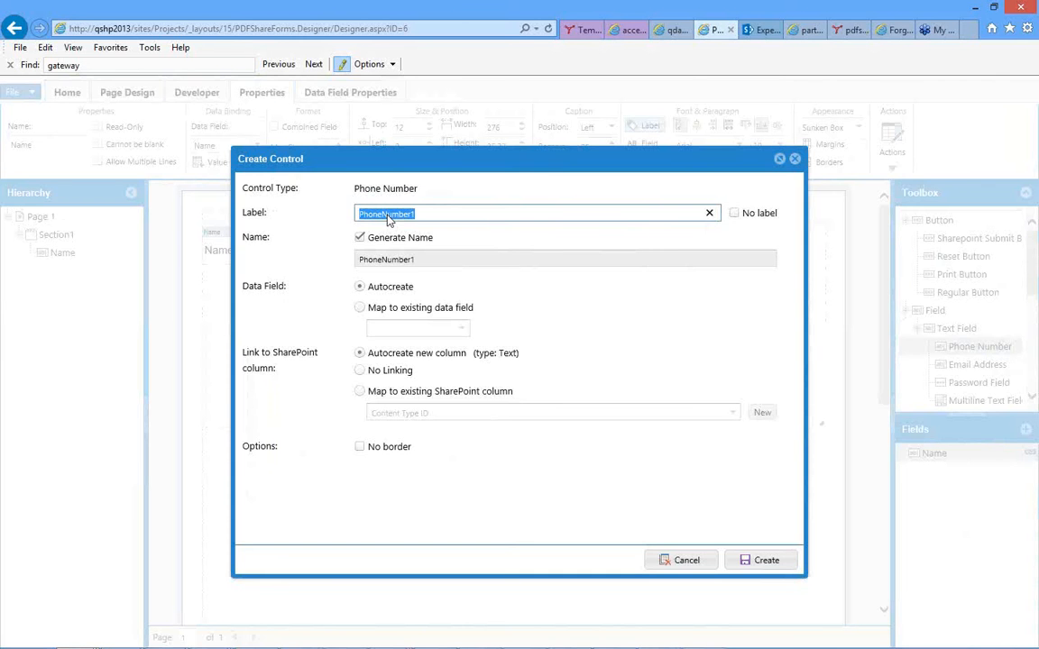
type("Phone")
left_click(754, 563)
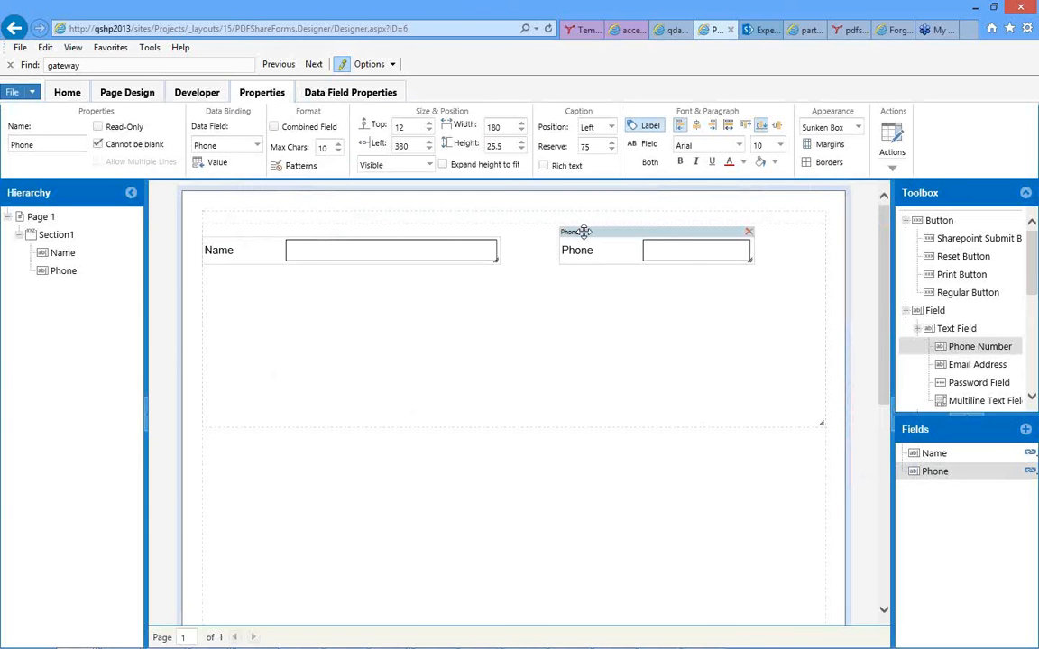
Move the Phone field flush against the Name field at left 276 and widen it to about 300, reaching the section's edge.
left_click_drag(584, 231, 530, 233)
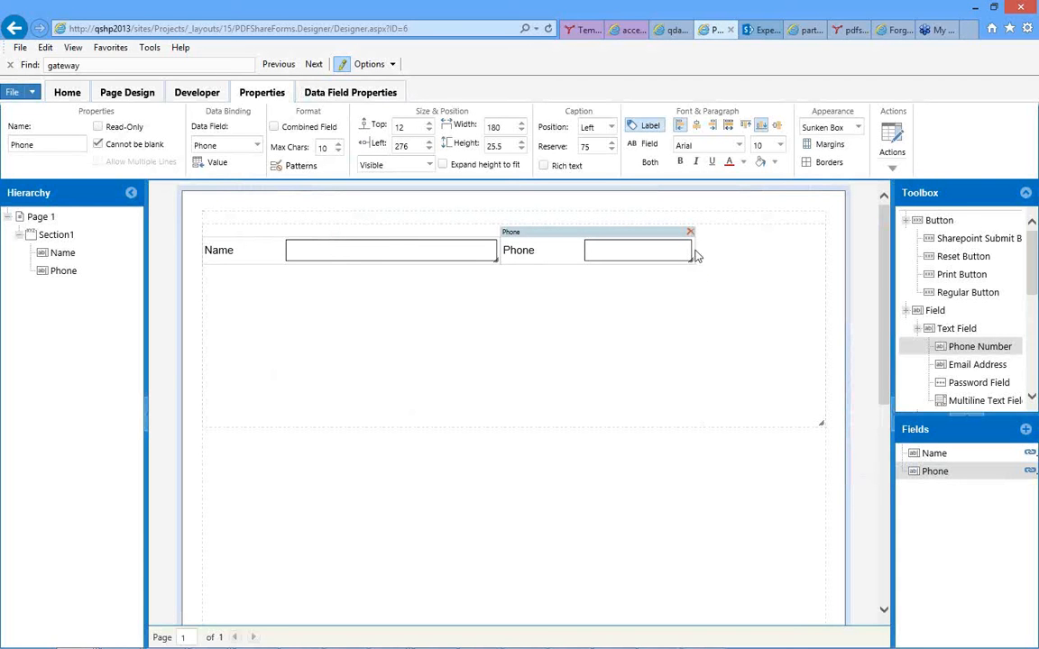
left_click_drag(695, 251, 840, 251)
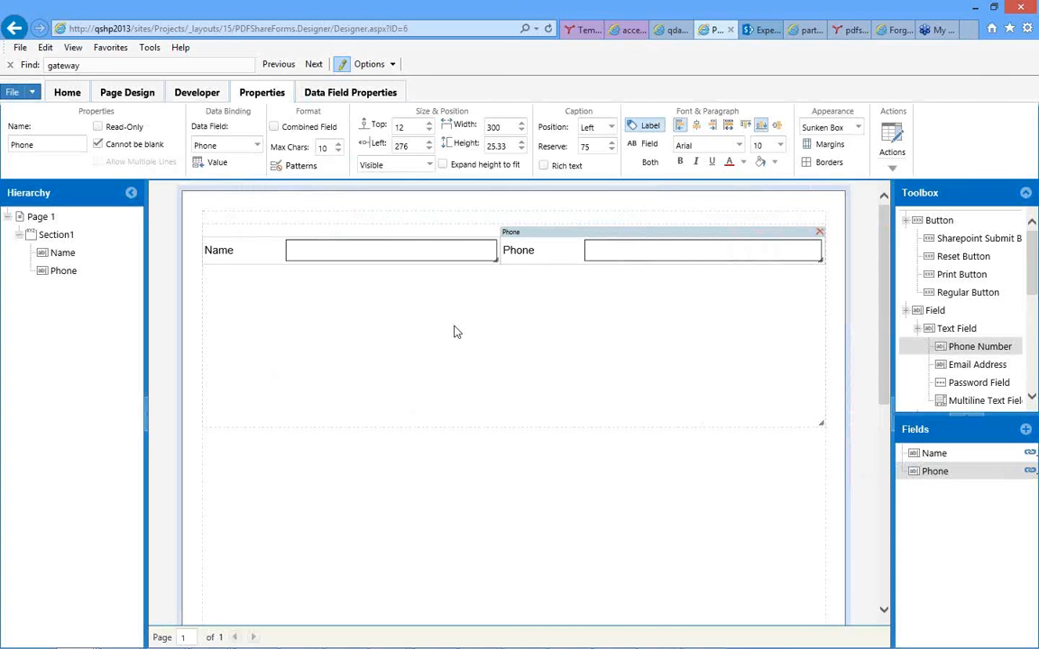
left_click(501, 350)
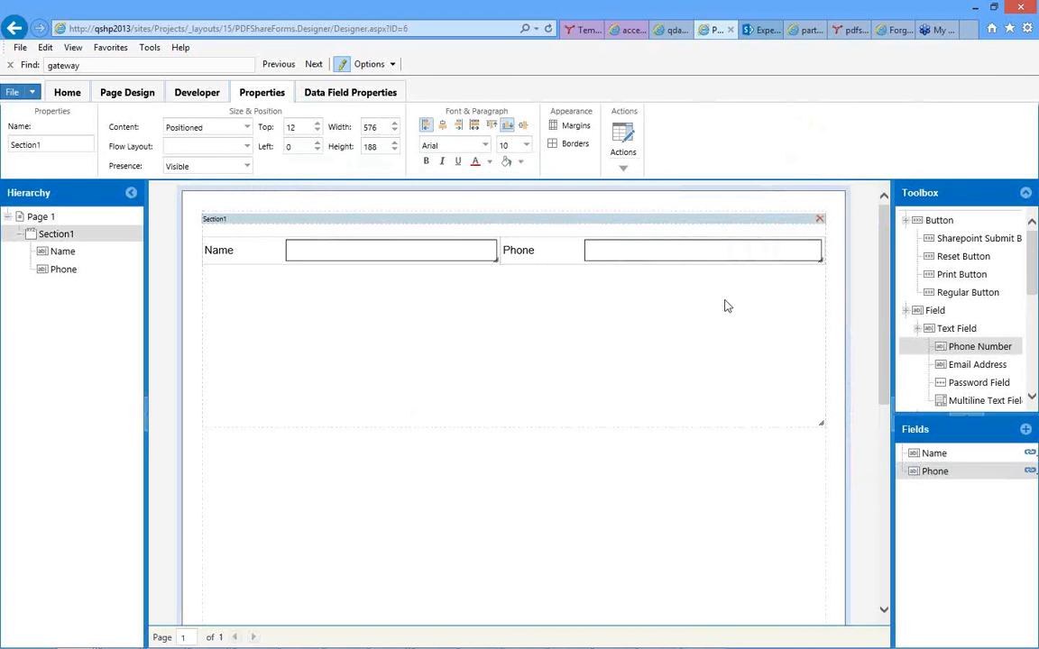
Add an Email Address control to Section1 with the label Email and No Linking to a SharePoint column.
left_click(943, 366)
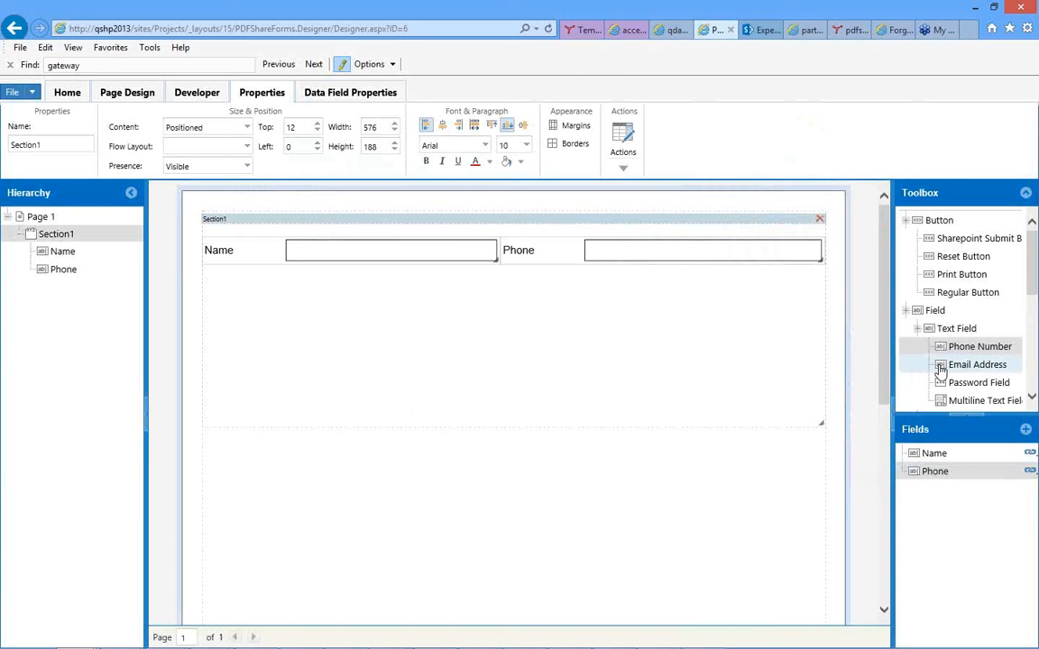
left_click_drag(461, 310, 402, 284)
left_click(383, 213)
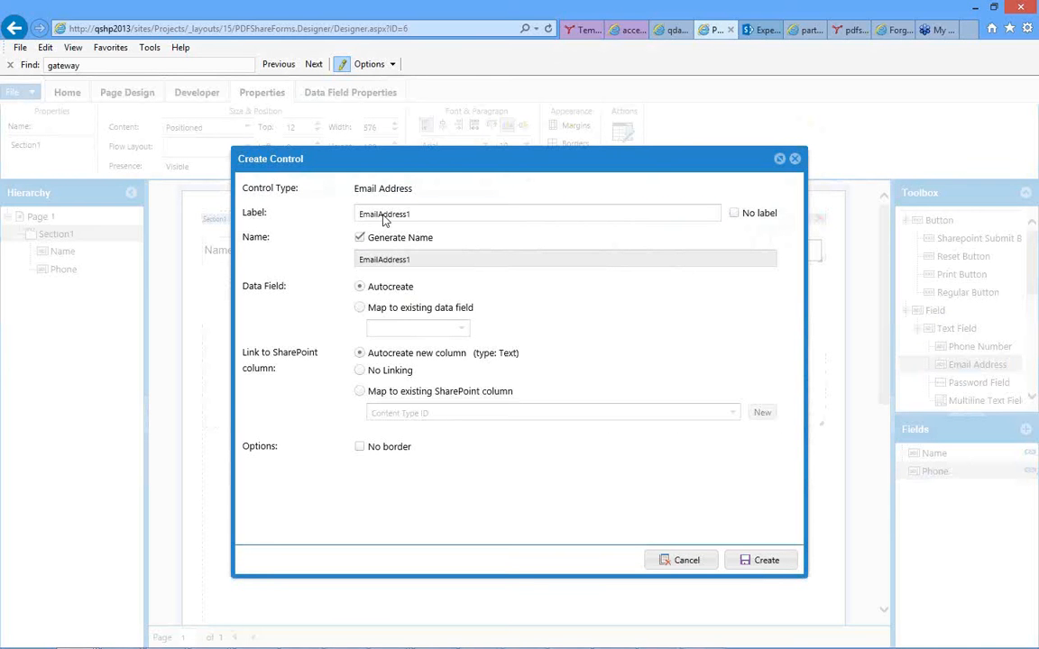
key("ctrl+a")
type("Email")
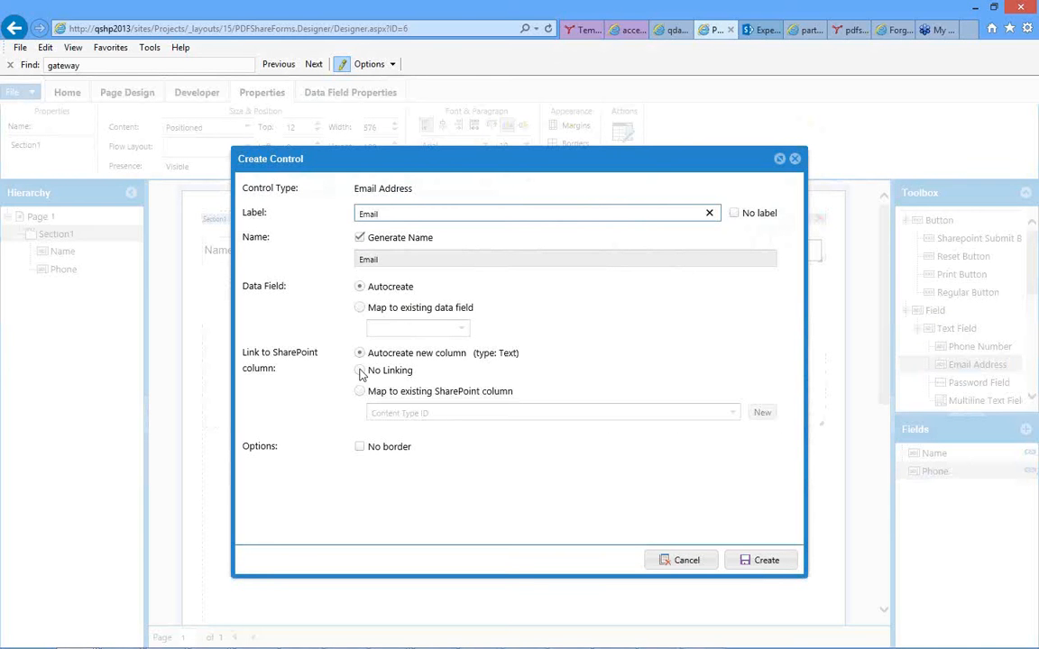
left_click(363, 372)
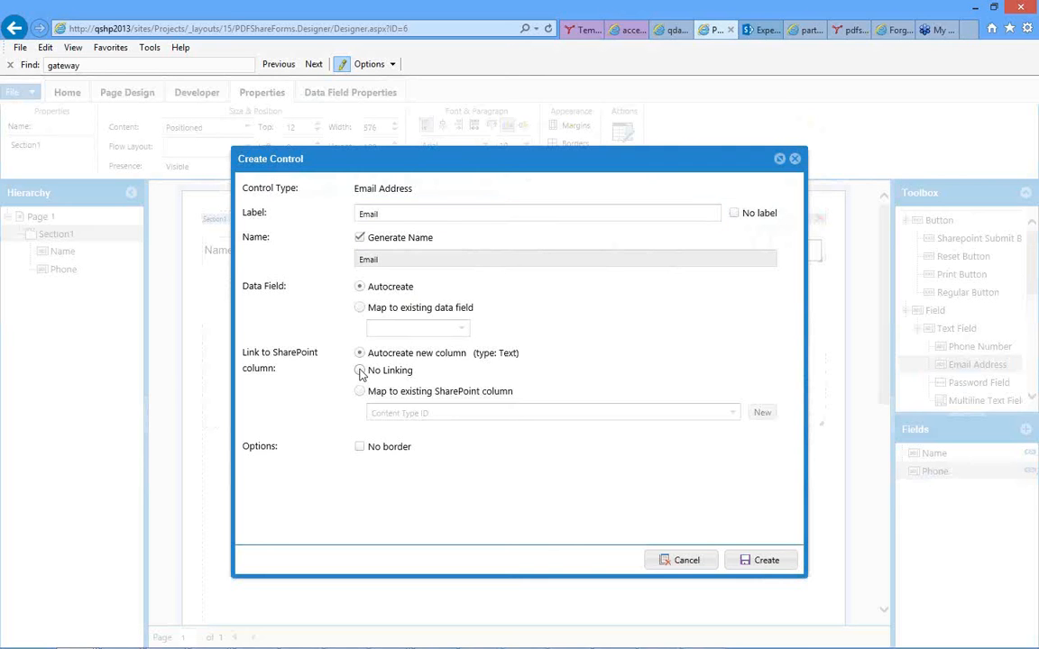
left_click(760, 560)
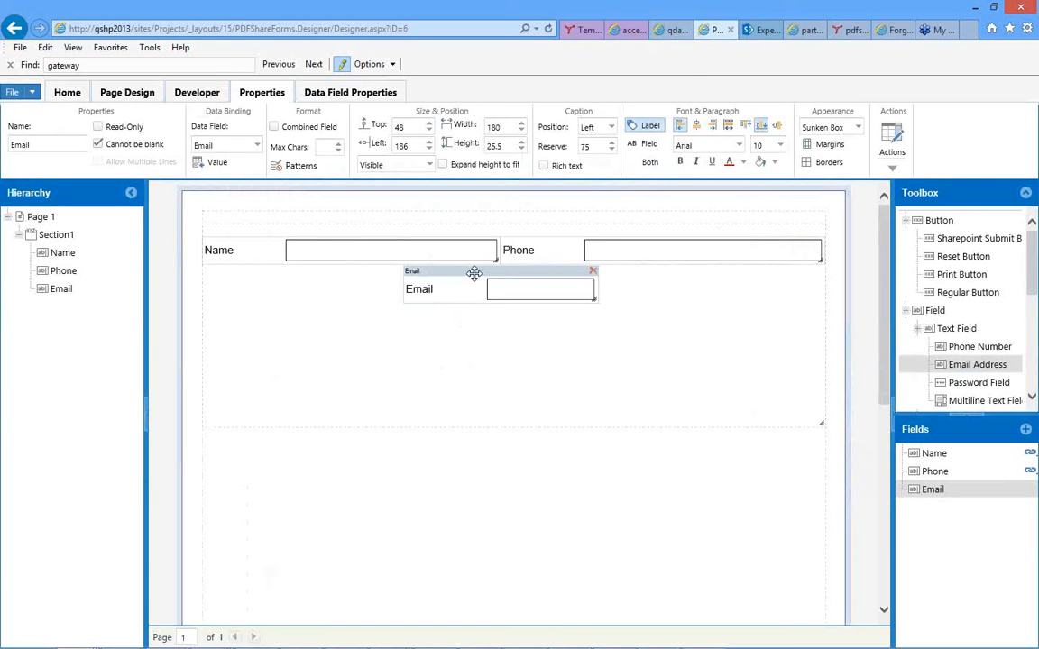
Place the Email field directly below Name at top 37.33, left 0, and widen it to about 276.
left_click_drag(473, 271, 269, 261)
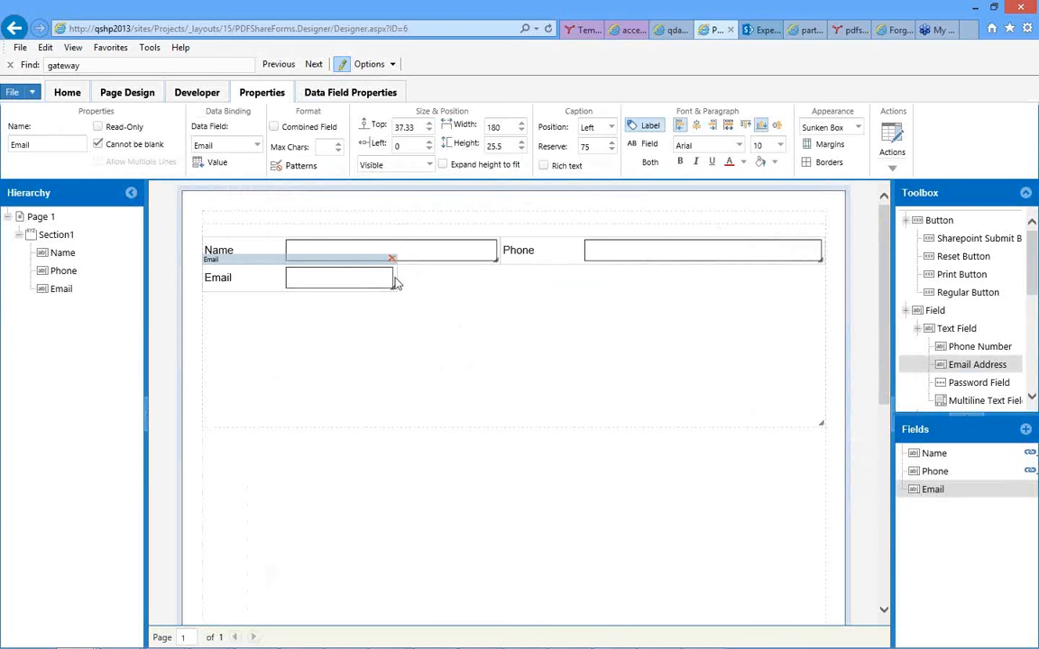
left_click_drag(394, 280, 496, 278)
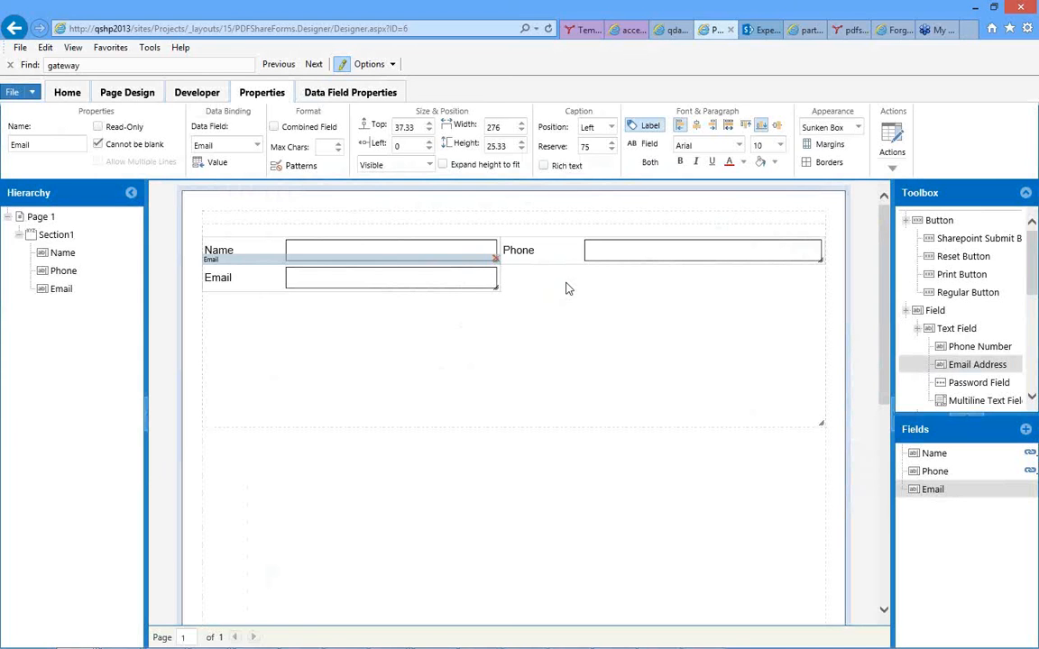
left_click(471, 338)
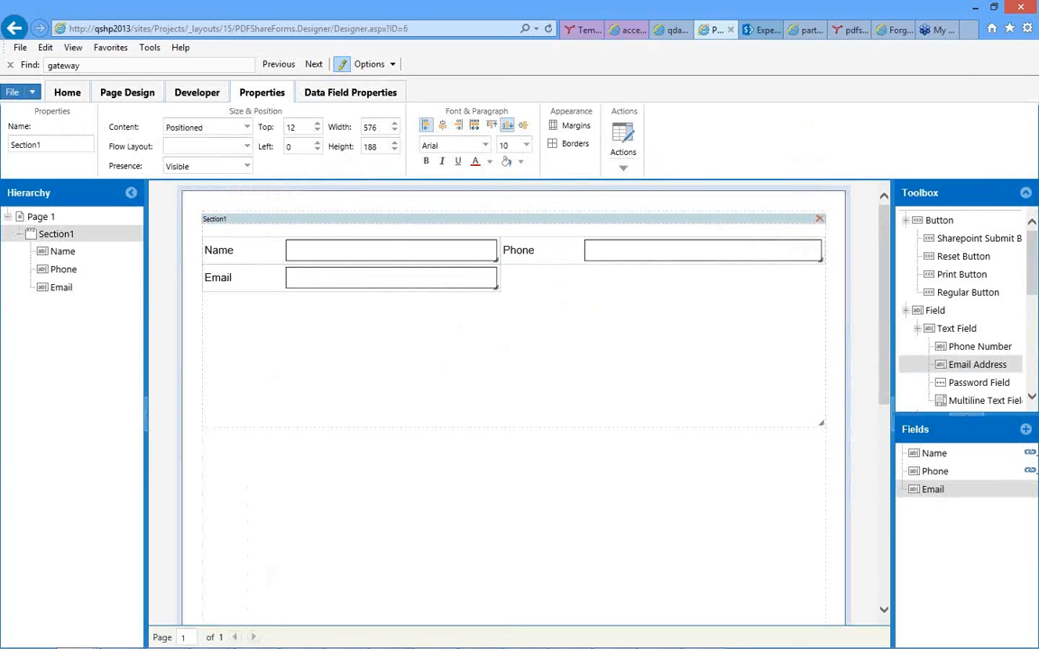
Add an Image Field control to Section1 with the label Receipt, an autocreated data field and No Linking.
left_click(1033, 332)
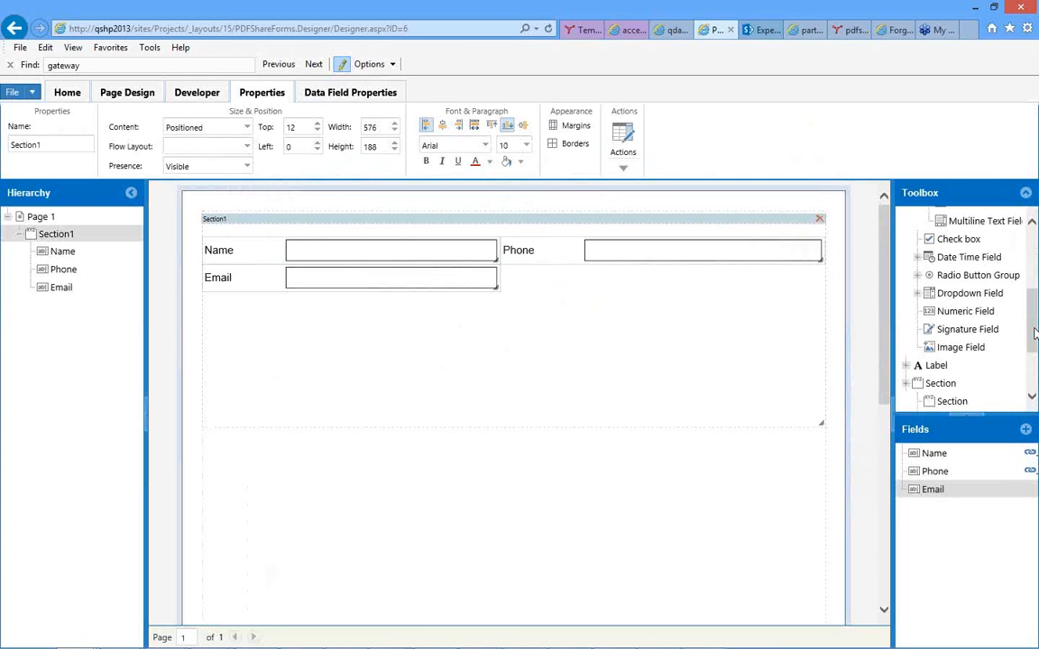
mouse_move(1036, 334)
left_mouse_down()
mouse_move(1035, 350)
mouse_move(1035, 336)
left_mouse_up()
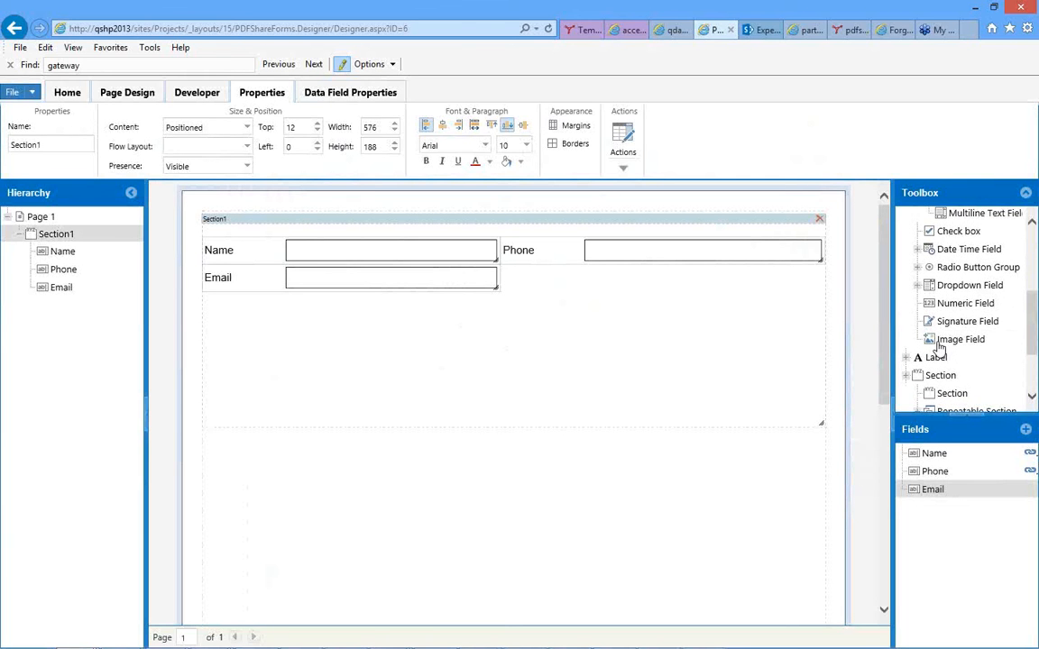
left_click_drag(936, 347, 621, 292)
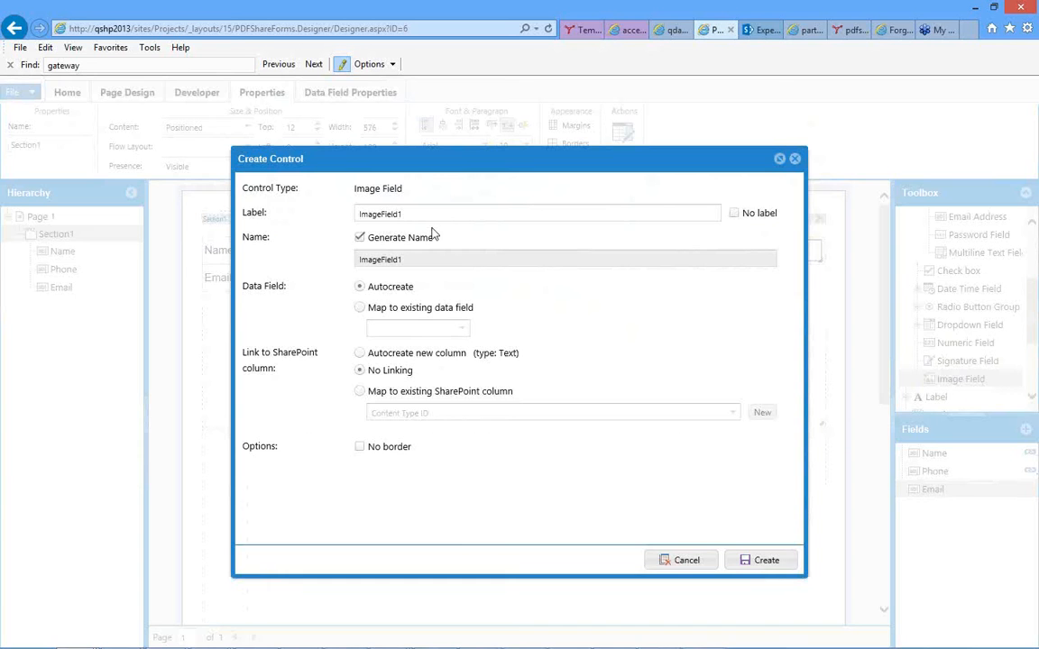
left_click(381, 219)
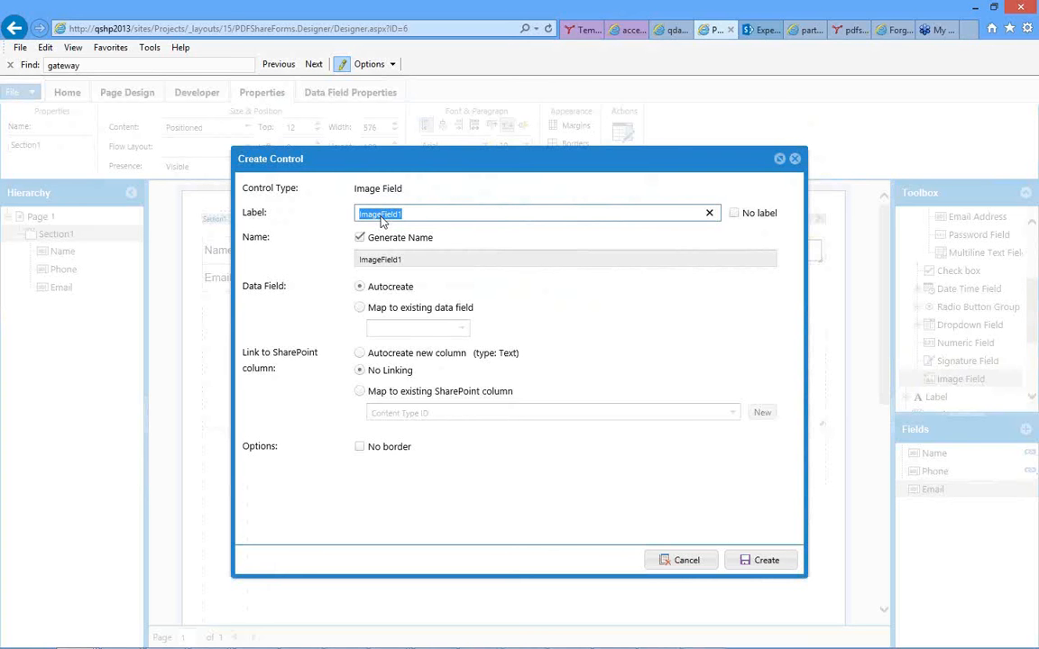
type("UPlo")
key("BackSpace")
key("BackSpace")
key("BackSpace")
key("BackSpace")
type("Receipt")
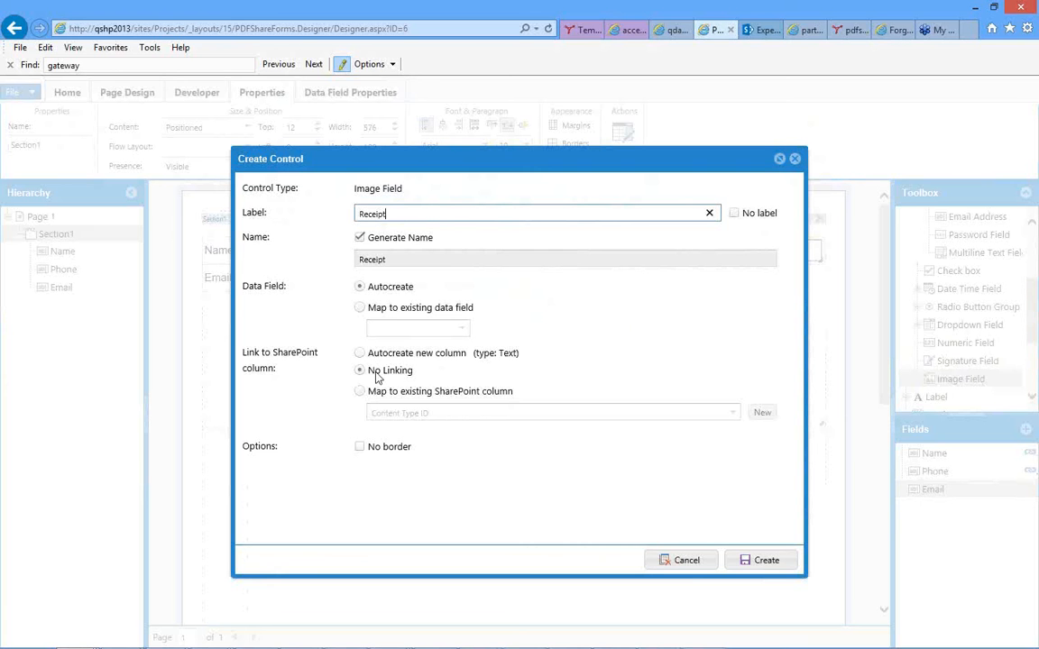
left_click(756, 562)
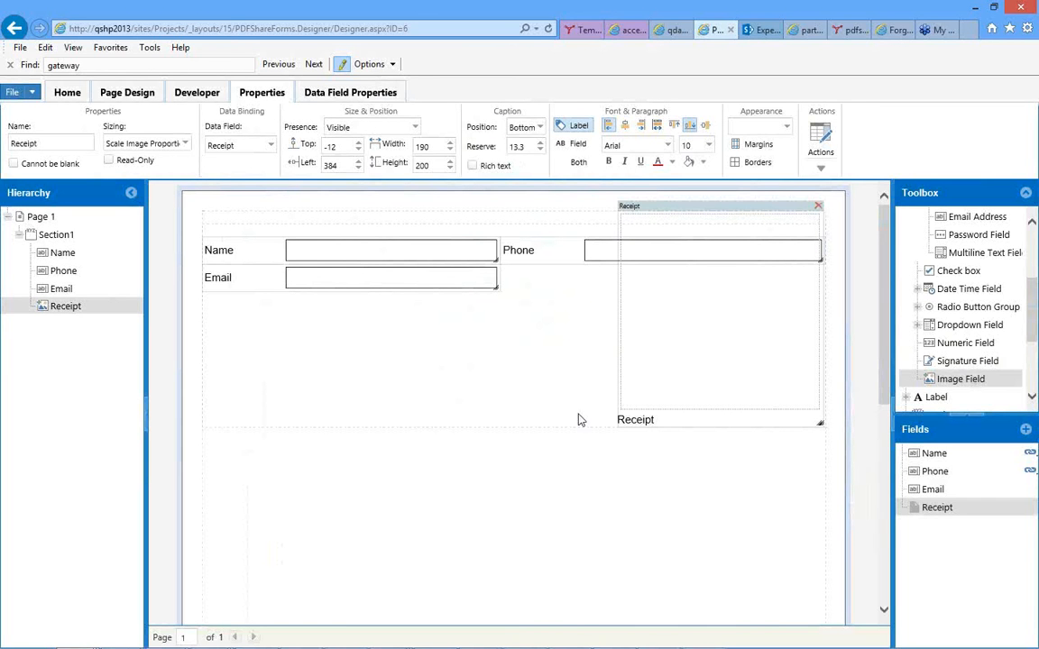
Extend Section1 downward to a height of about 302.
left_click_drag(576, 428, 578, 568)
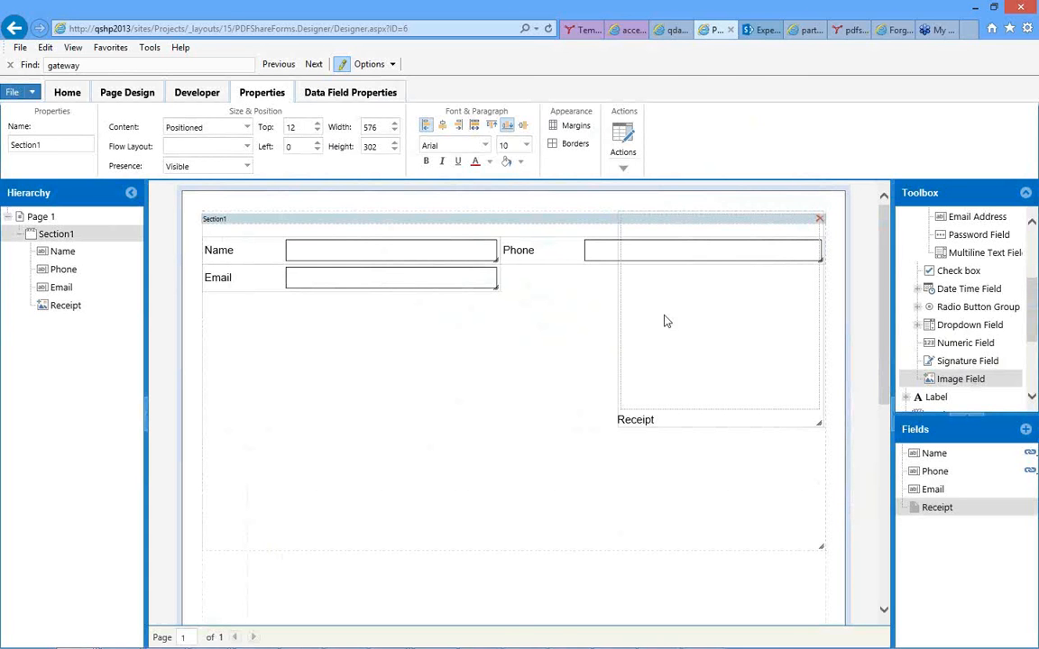
Move the Receipt image field directly below Email at top 72, left 0, and widen it to about 274.
left_click(644, 209)
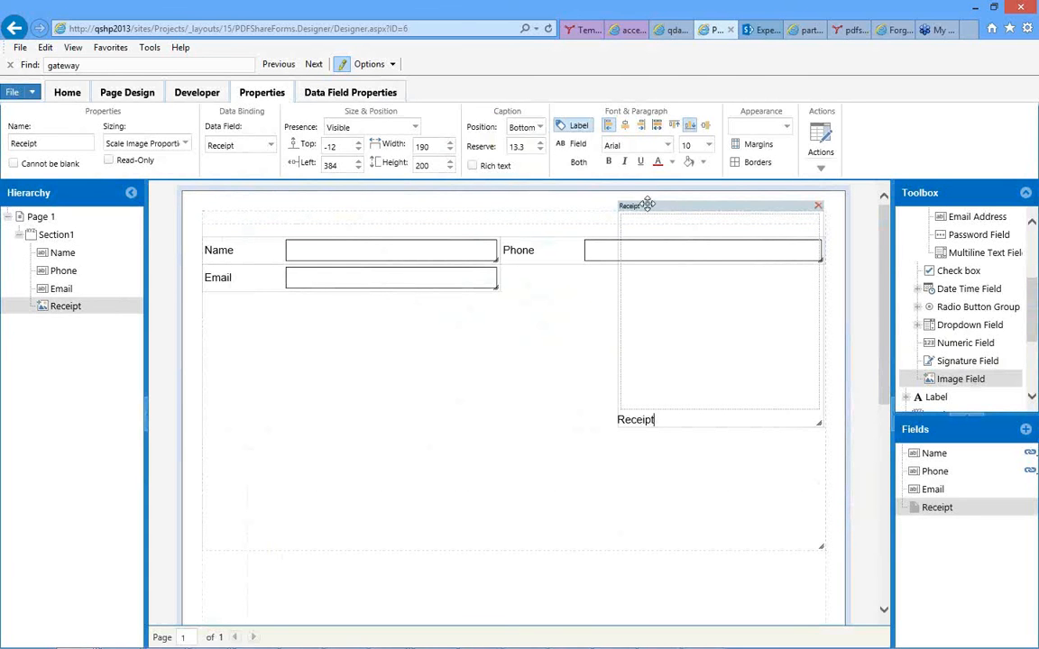
left_click_drag(644, 209, 214, 295)
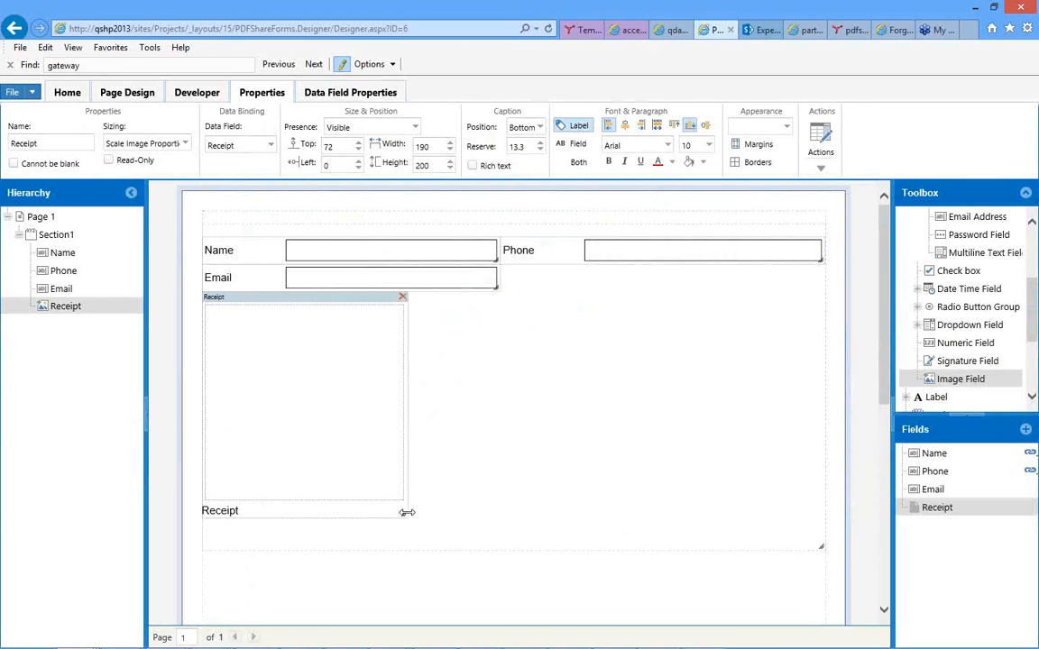
left_click_drag(406, 512, 496, 424)
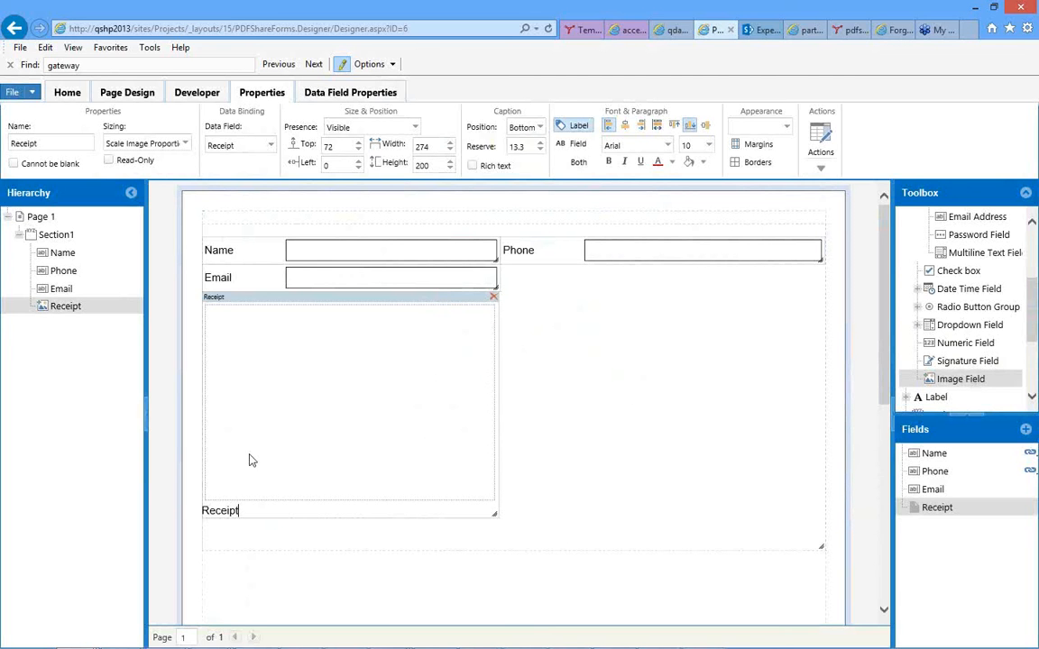
left_click(609, 321)
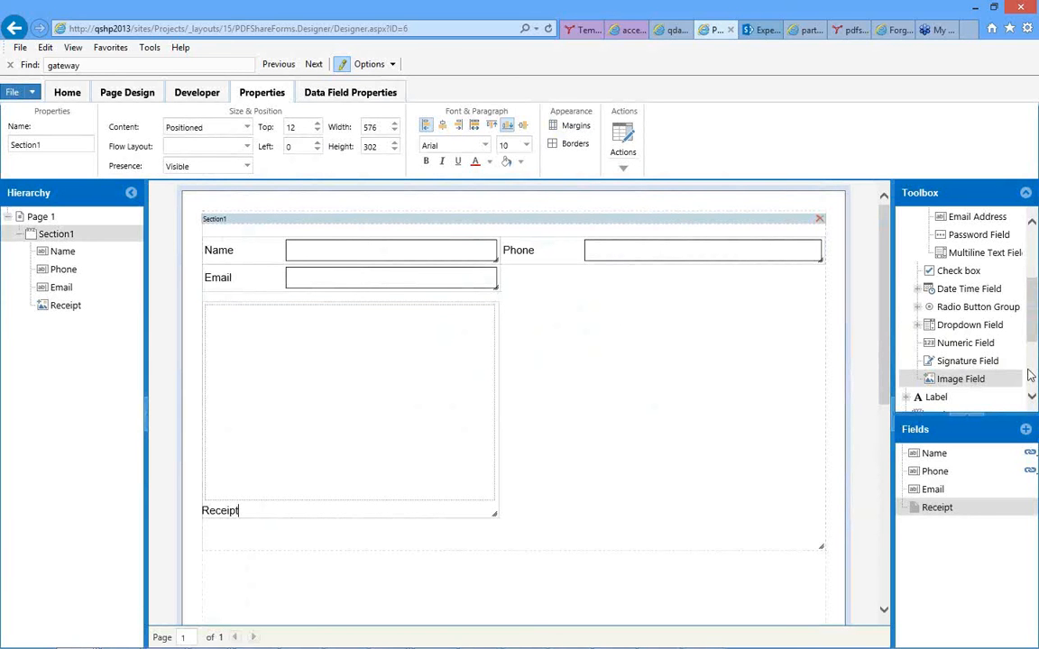
Add a Sharepoint Submit Button named SubmitButton to Section1 and place it beside the Receipt field at about top 144, left 396.
scroll(1032, 370, "down", 3)
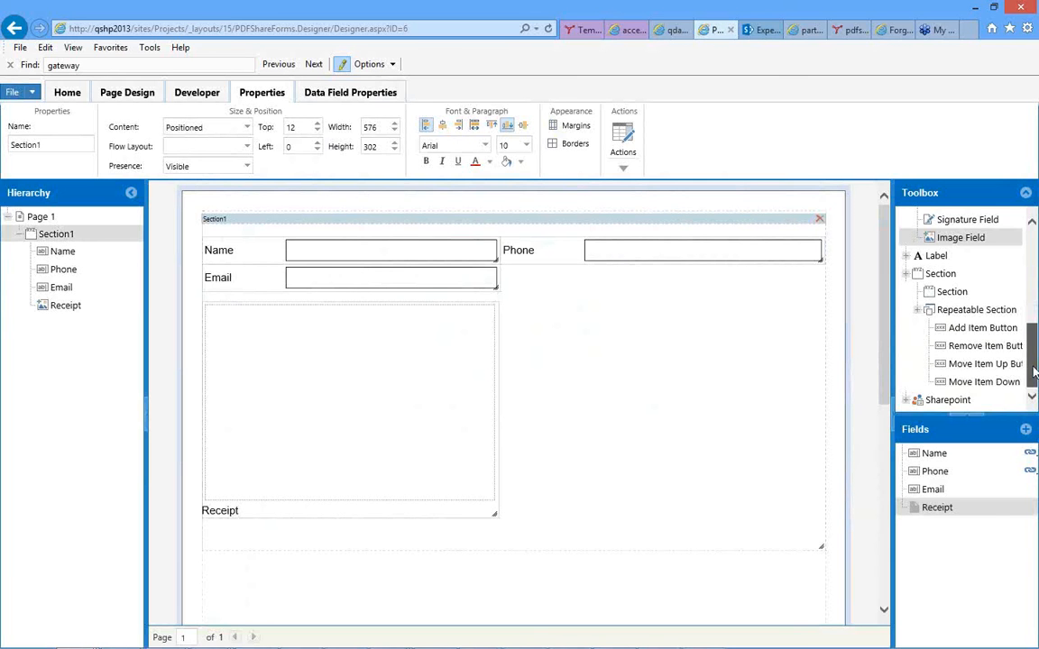
left_click_drag(1034, 371, 1035, 276)
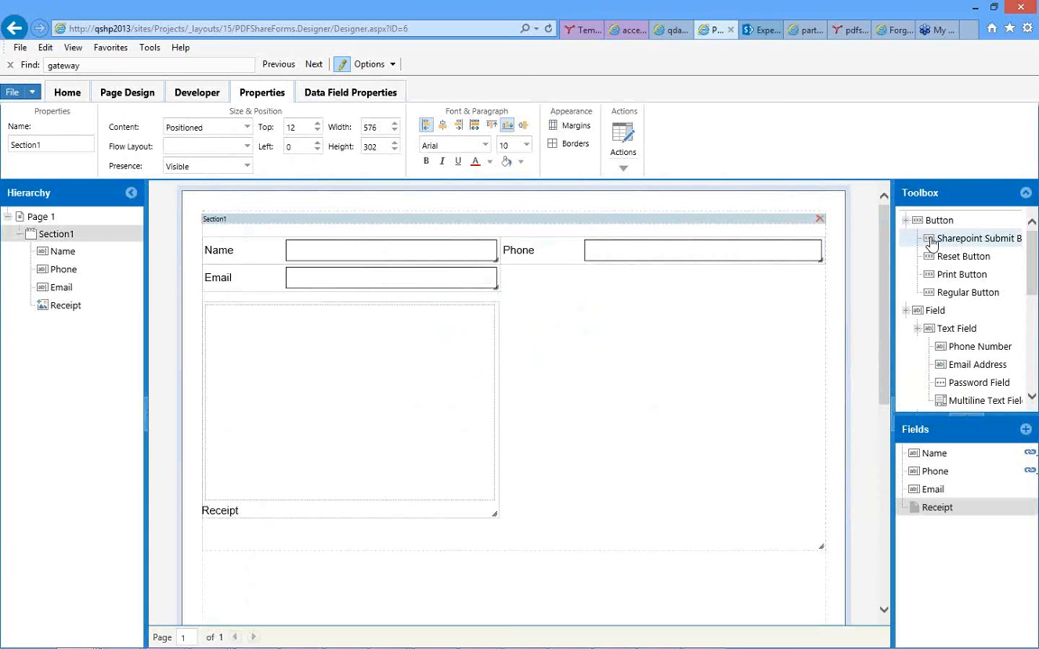
left_click_drag(932, 244, 597, 356)
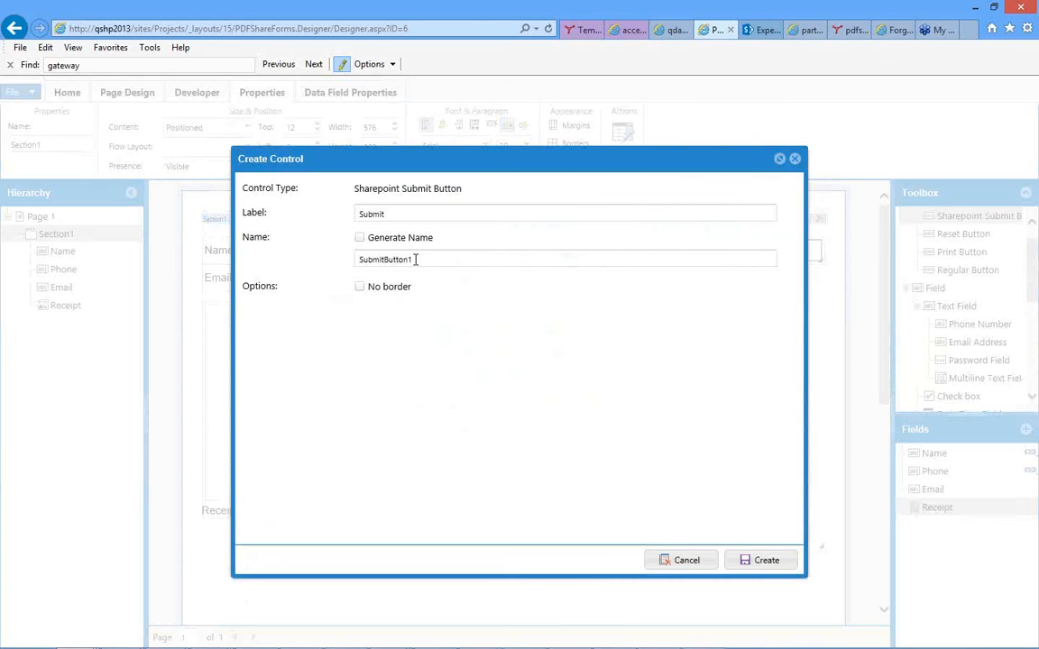
left_click(417, 259)
key("BackSpace")
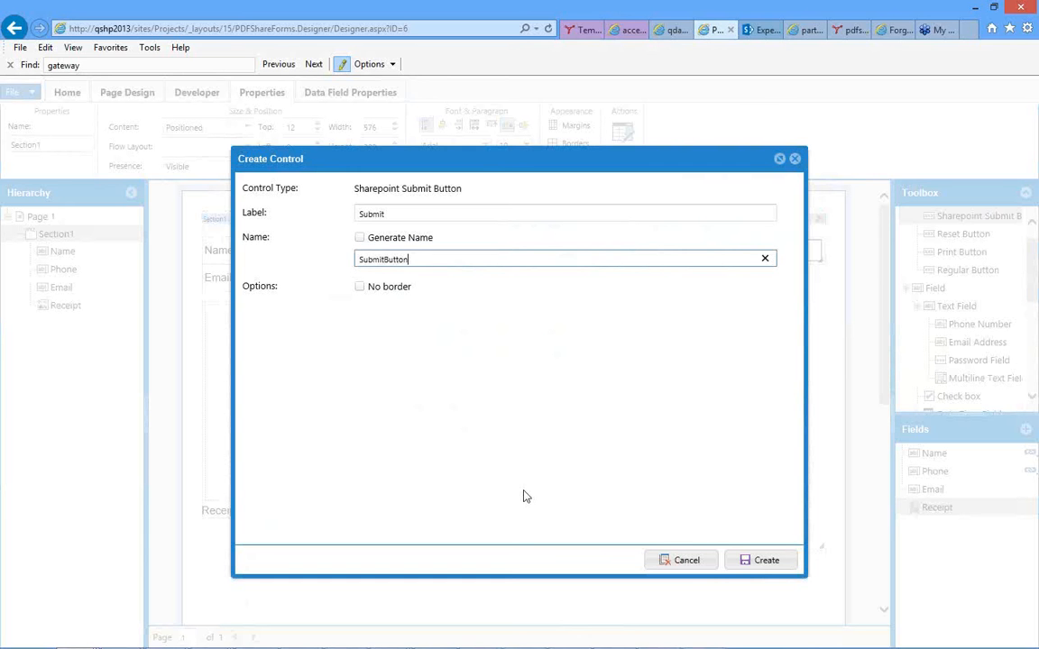
left_click(759, 561)
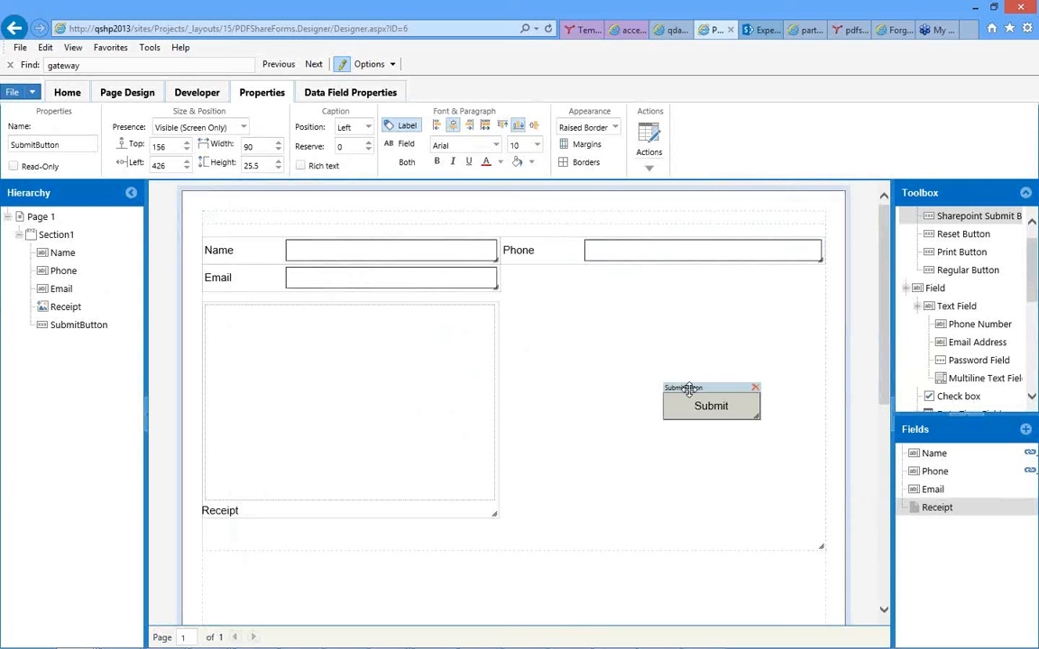
left_click_drag(689, 389, 664, 384)
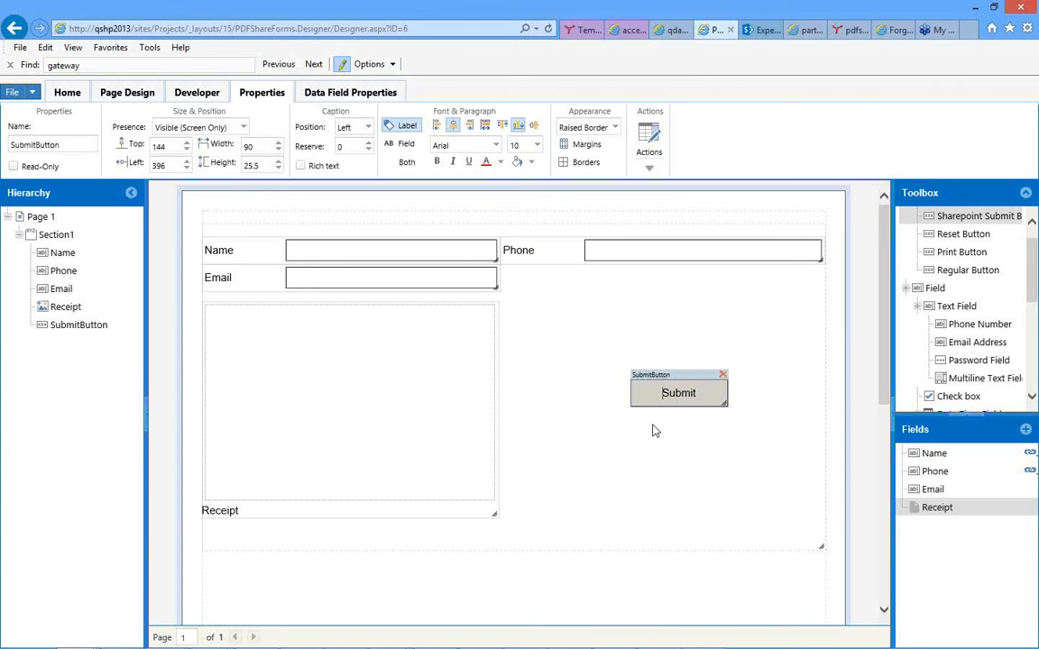
left_click(631, 410)
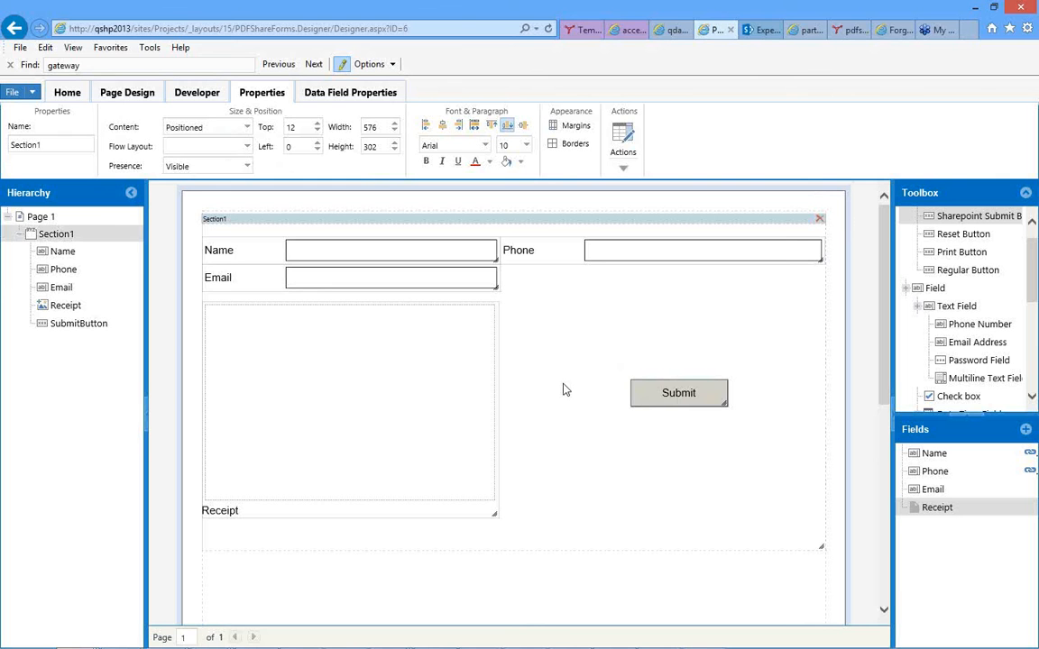
left_click(532, 249)
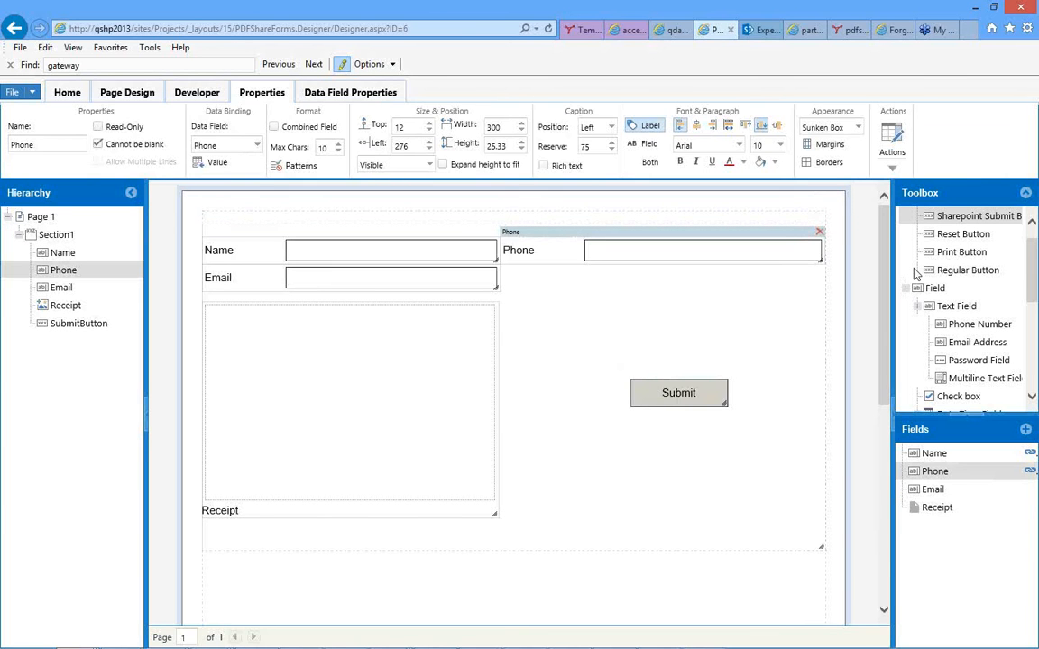
left_click(958, 327)
left_click(525, 240)
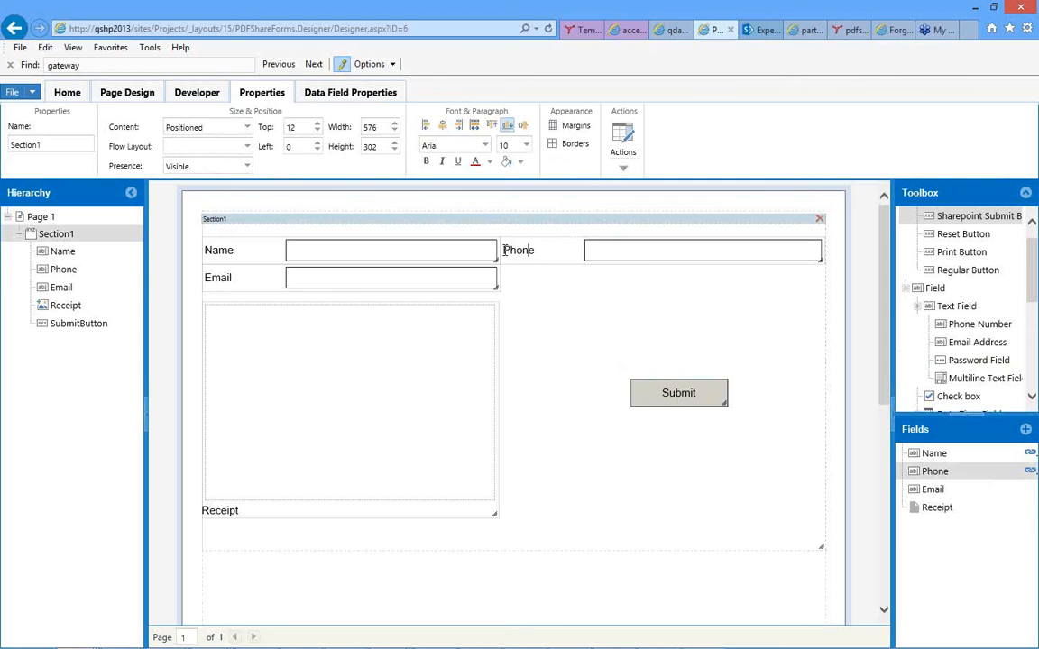
Start a Field Exit rule on the Name control with the condition that the Name field equals the person's first name.
left_click(439, 254)
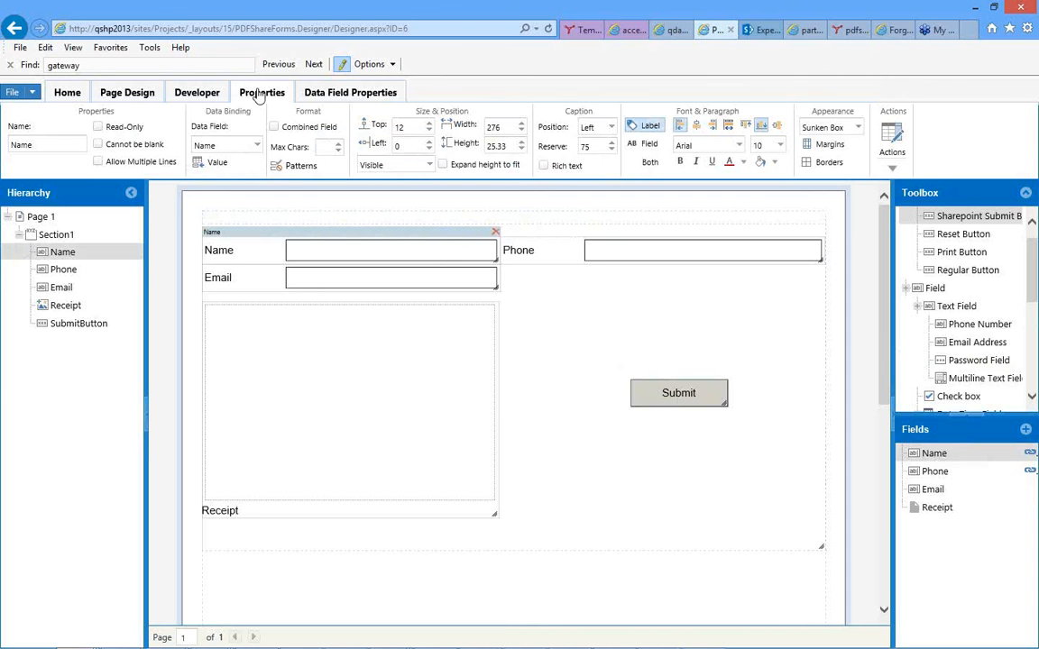
left_click(893, 172)
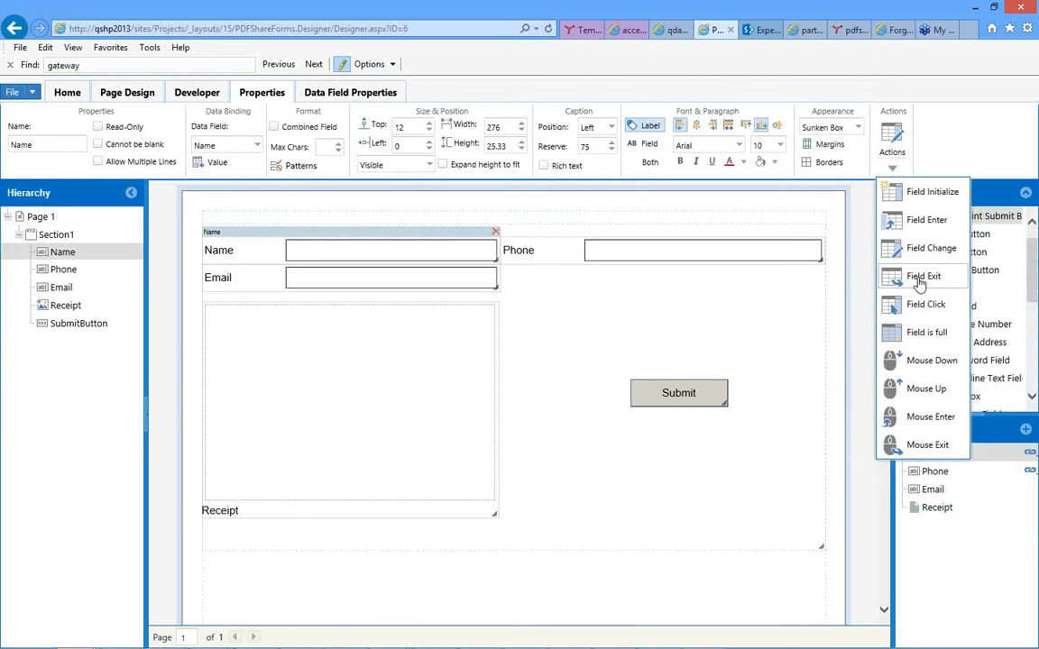
left_click(920, 285)
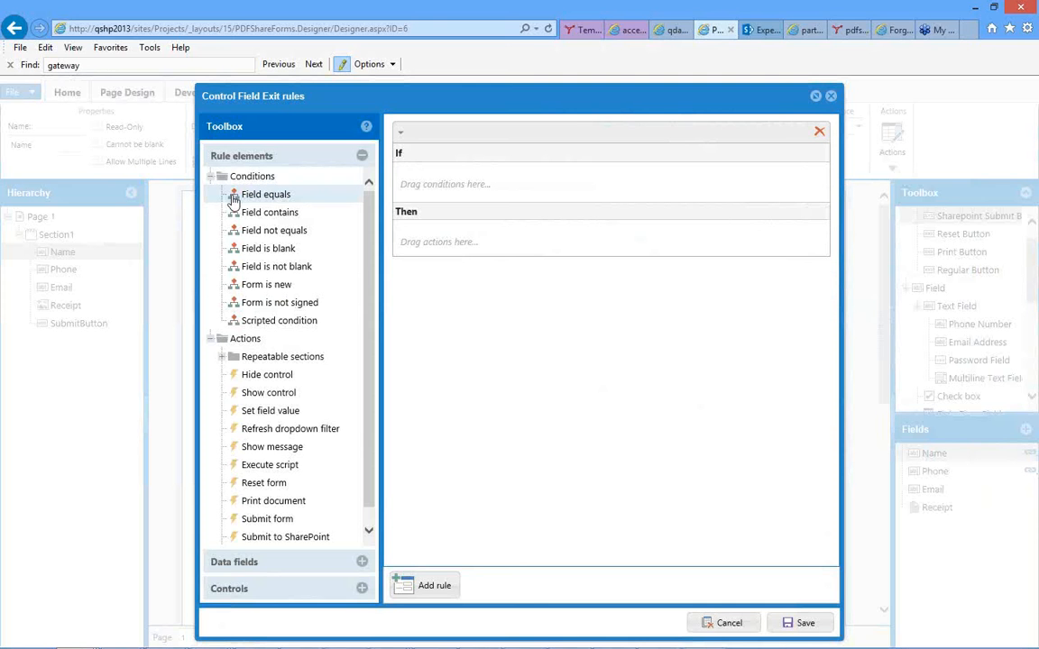
left_click_drag(233, 199, 440, 182)
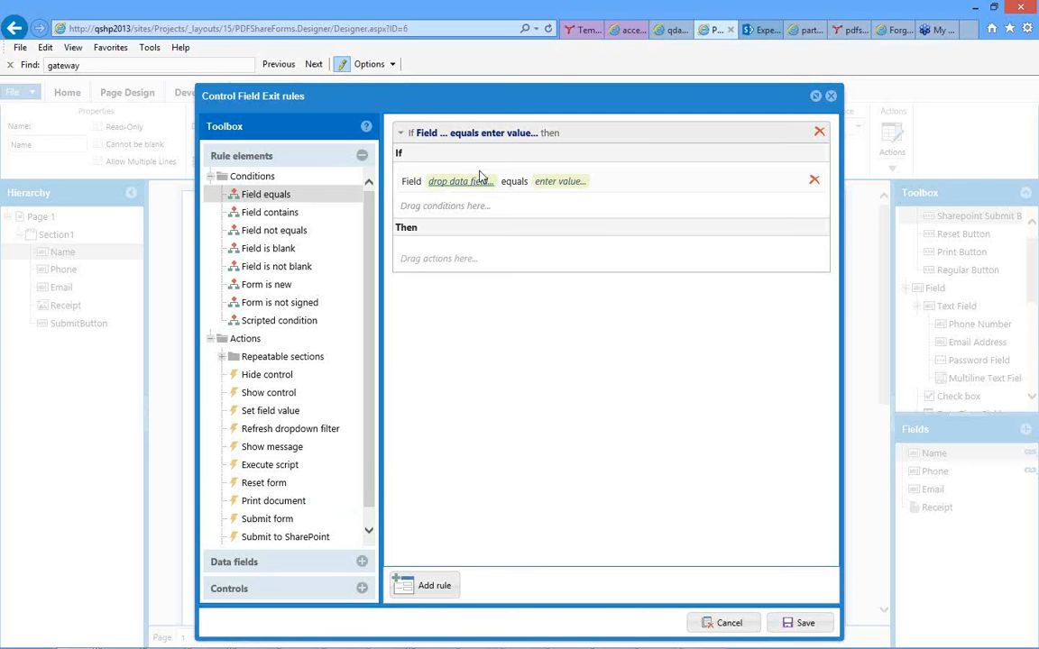
left_click(362, 563)
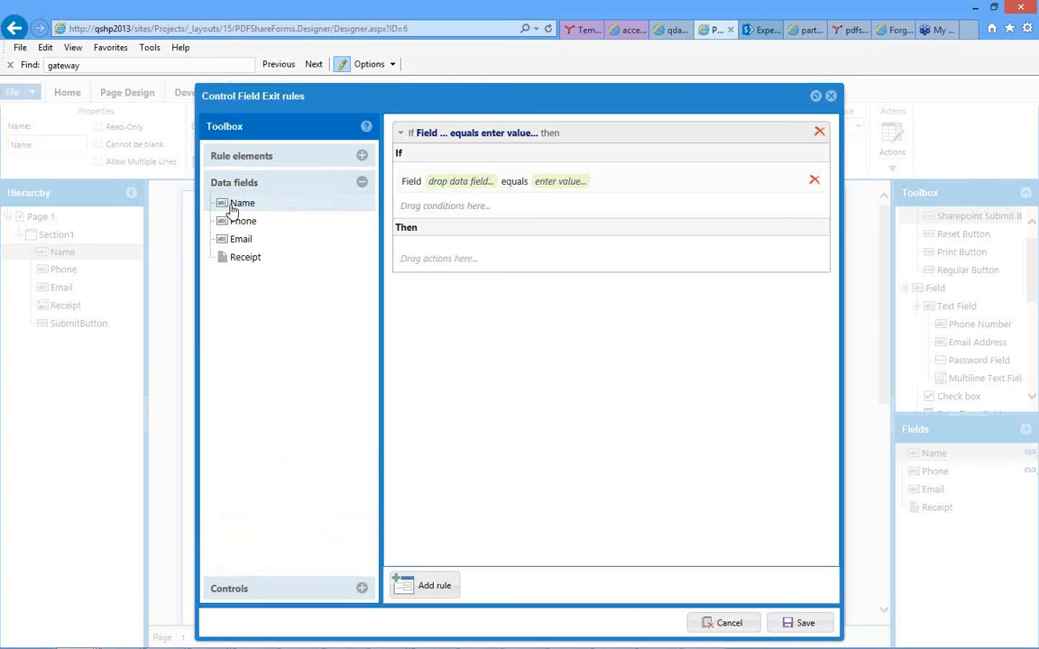
left_click_drag(230, 206, 452, 186)
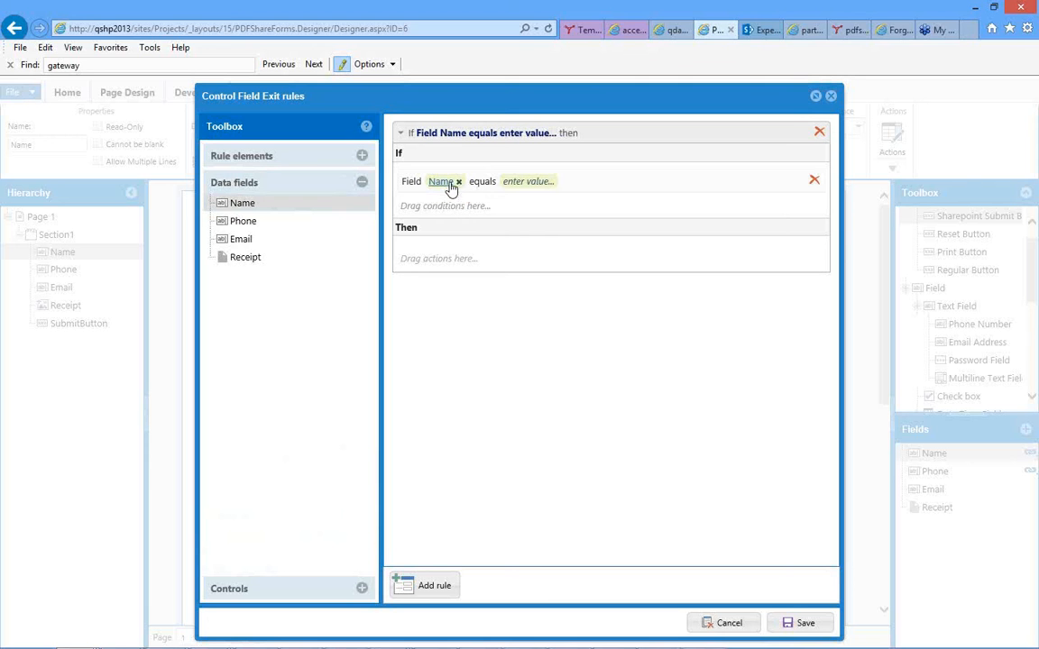
left_click(541, 181)
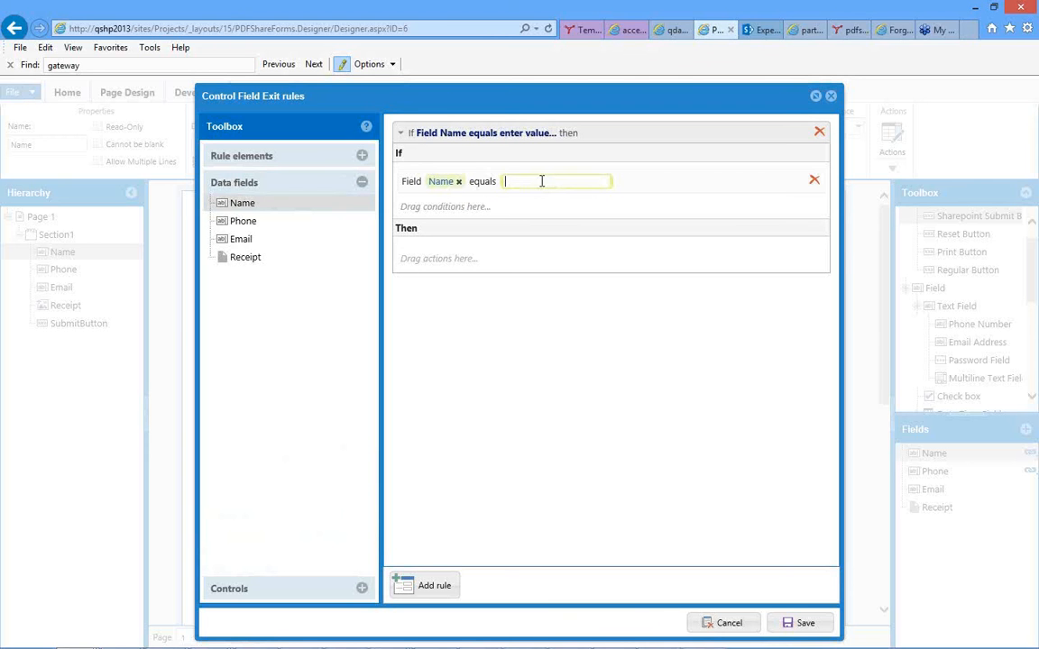
type("Jennifer")
left_click(684, 175)
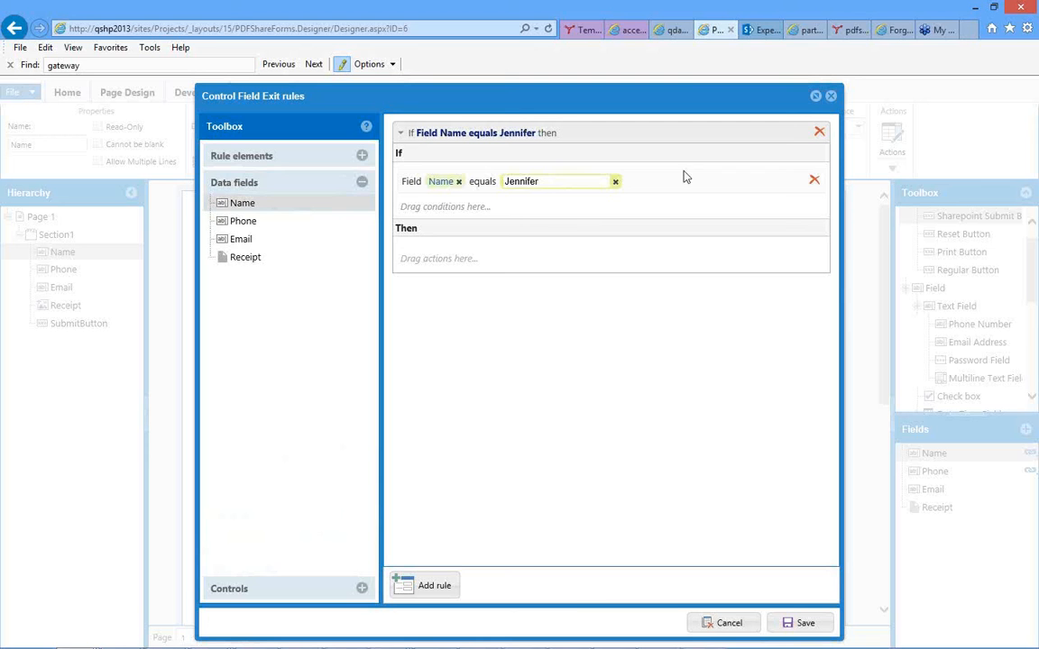
Add a Set field value action to the rule that sets the Email field to the person's e-mail address.
left_click(361, 183)
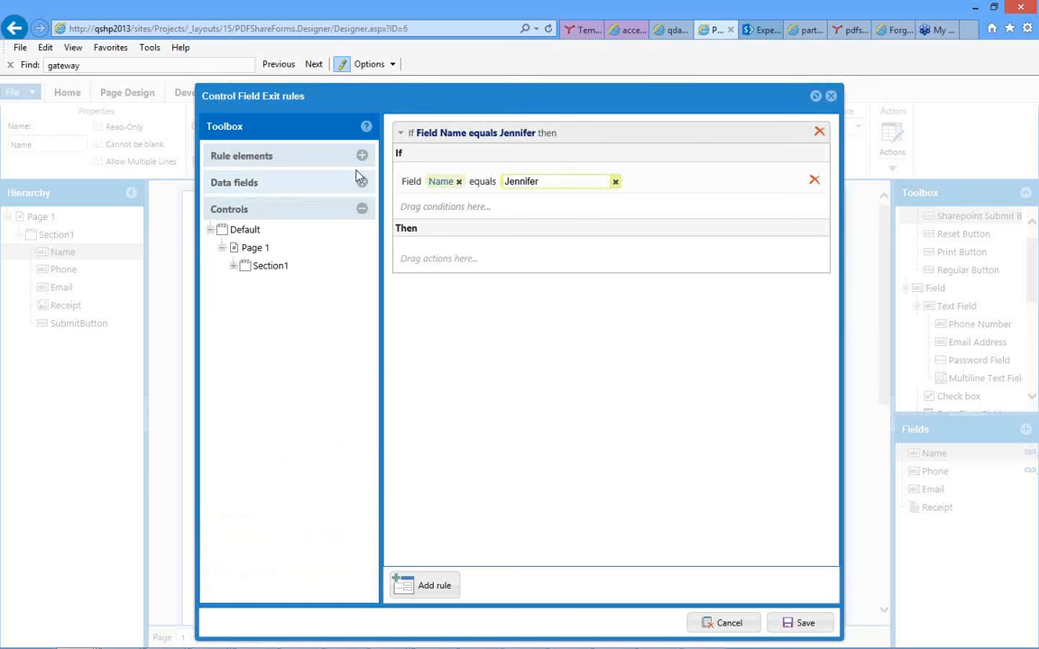
left_click(435, 257)
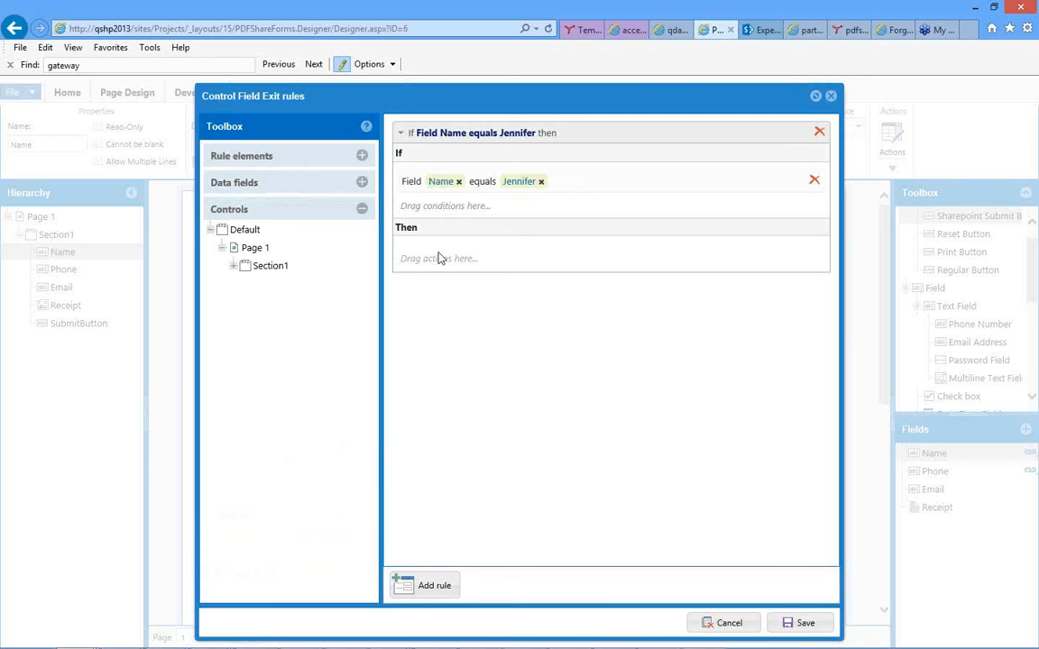
double_click(438, 260)
left_click_drag(438, 259, 445, 268)
left_click(361, 157)
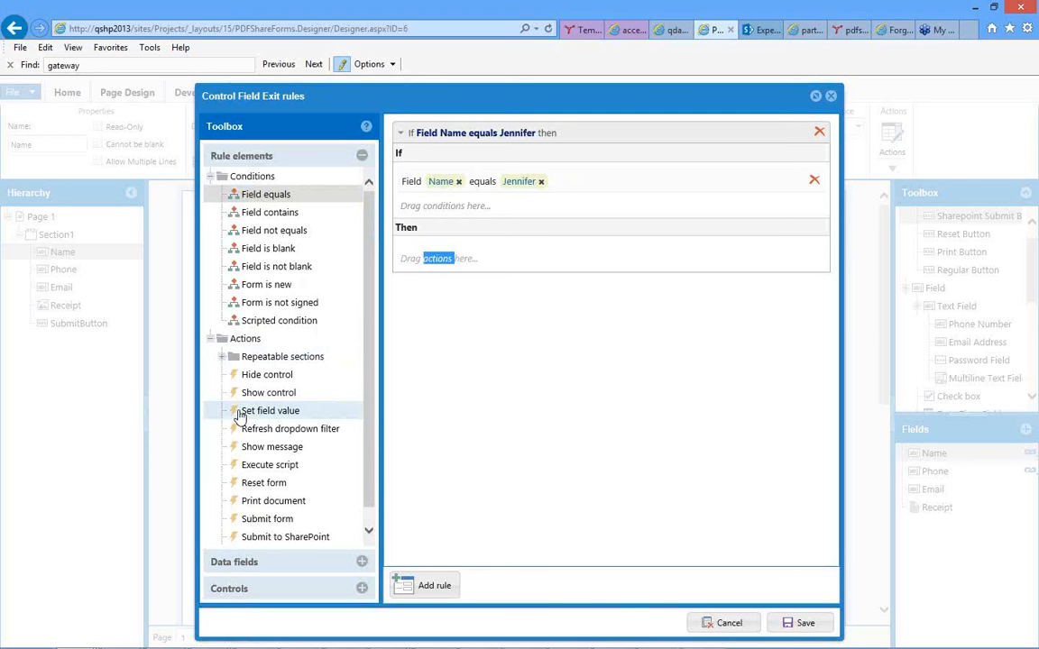
left_click_drag(242, 415, 434, 272)
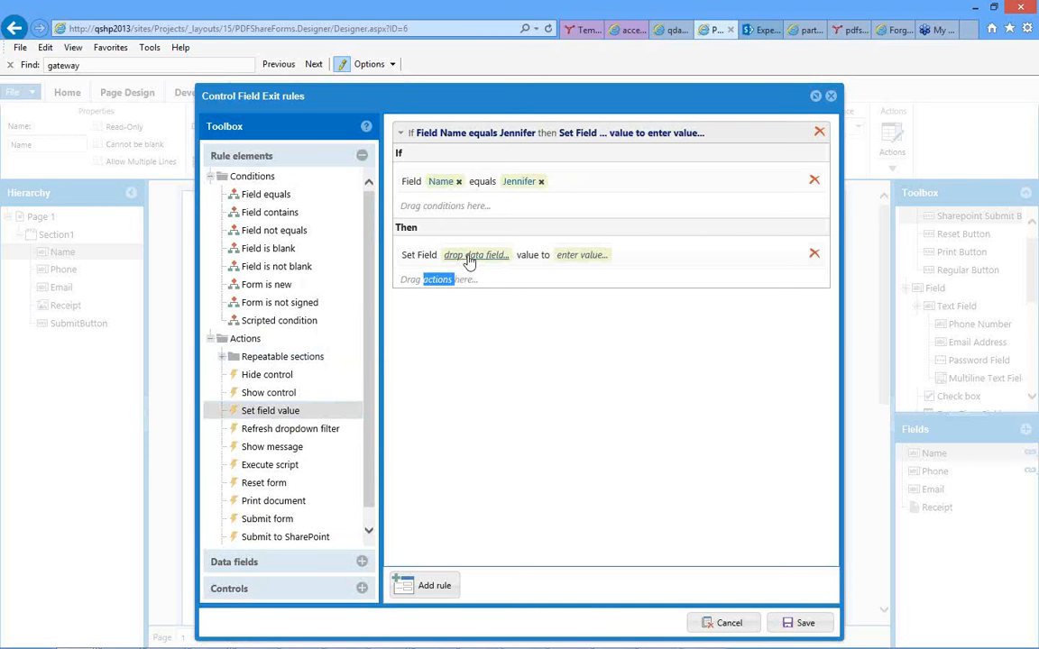
left_click(362, 562)
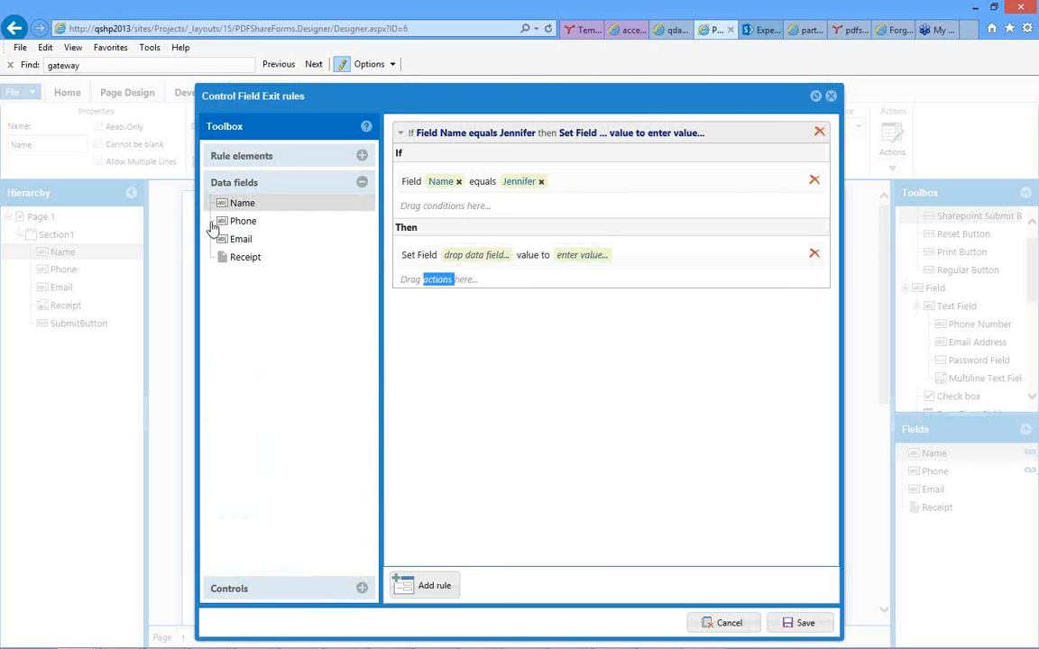
left_click_drag(224, 241, 462, 261)
left_click(551, 256)
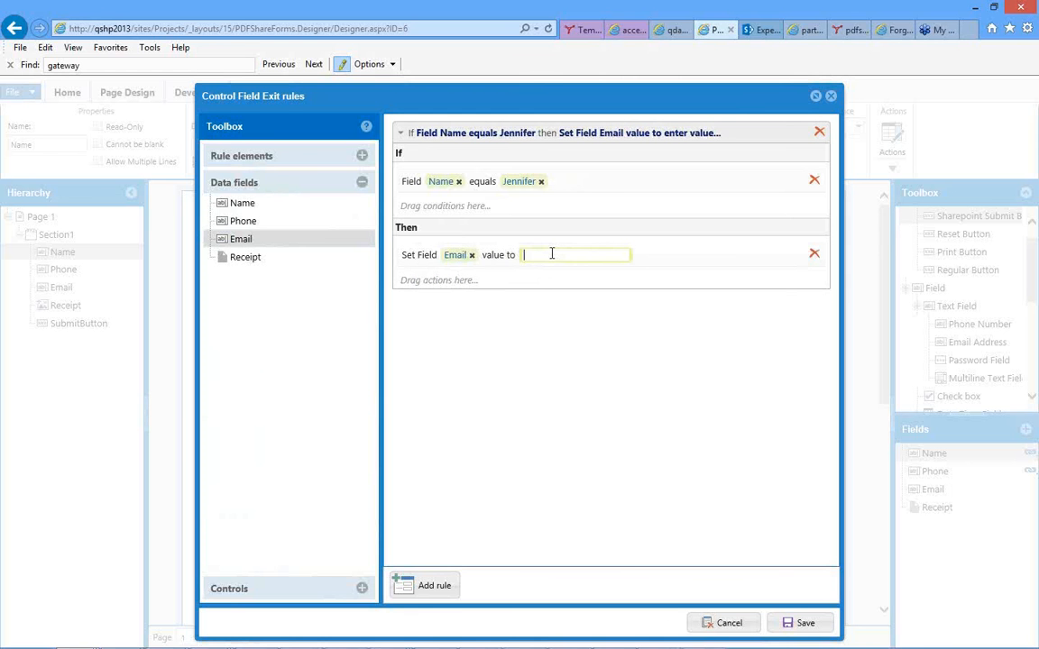
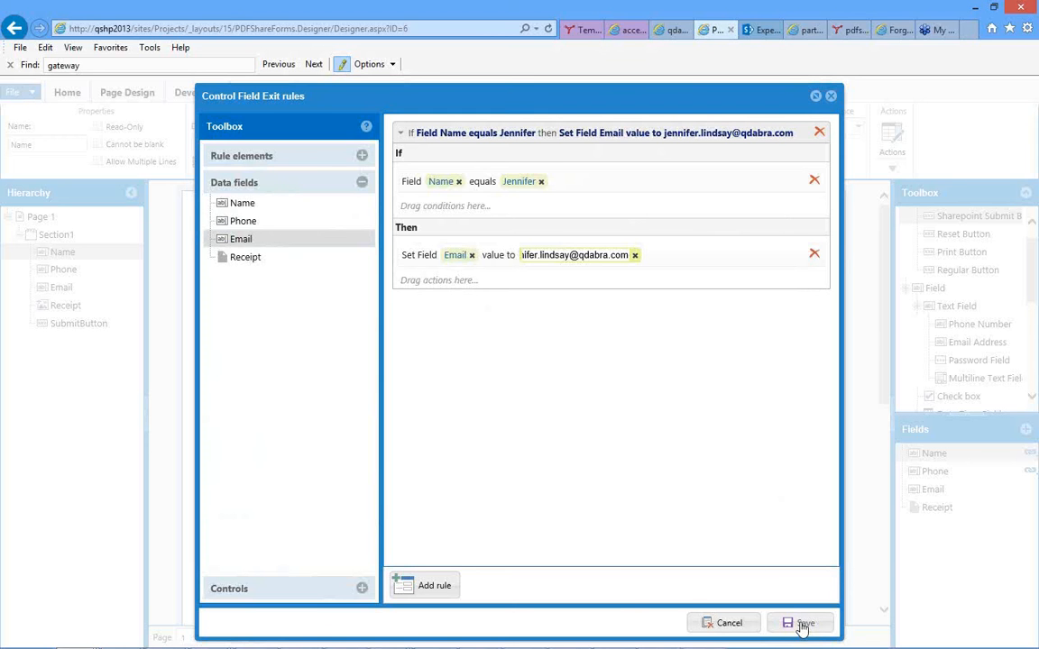
left_click(453, 587)
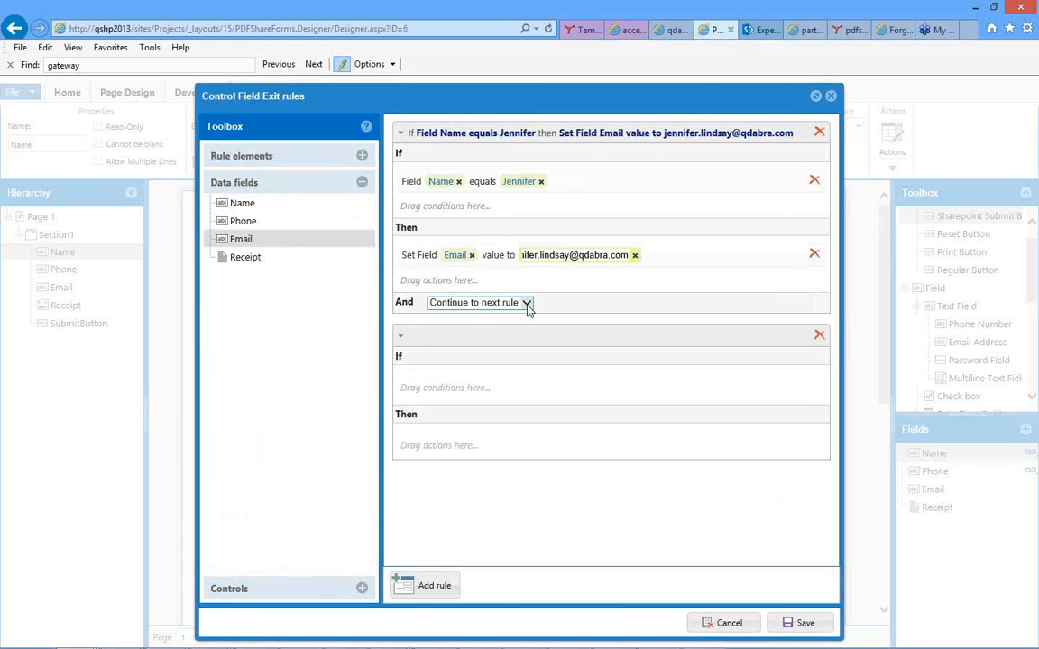
left_click(478, 303)
left_click(552, 306)
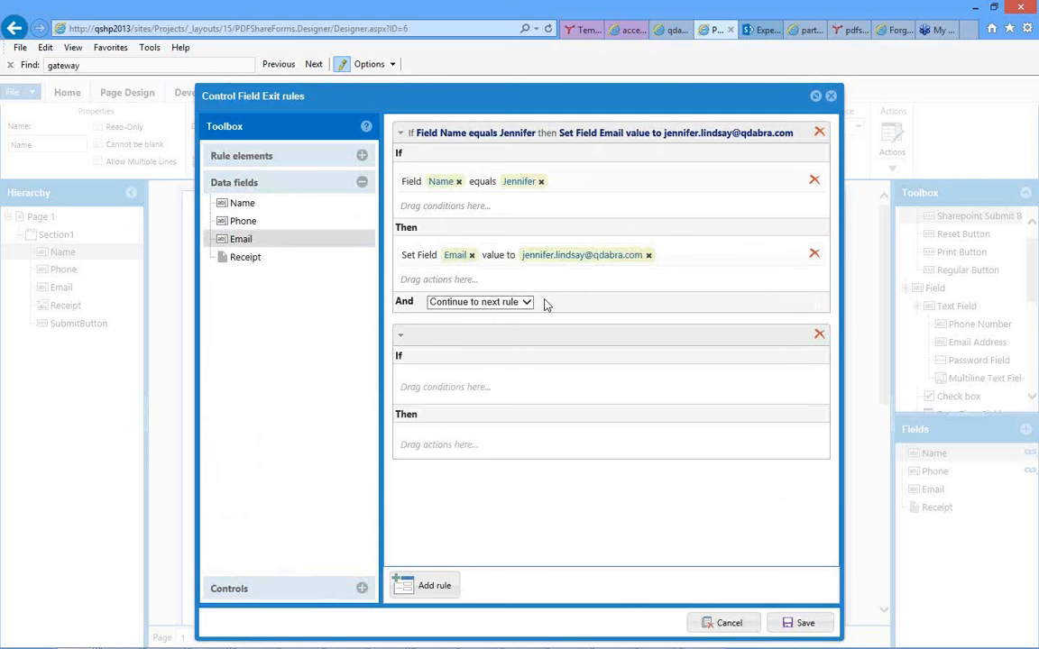
left_click(527, 303)
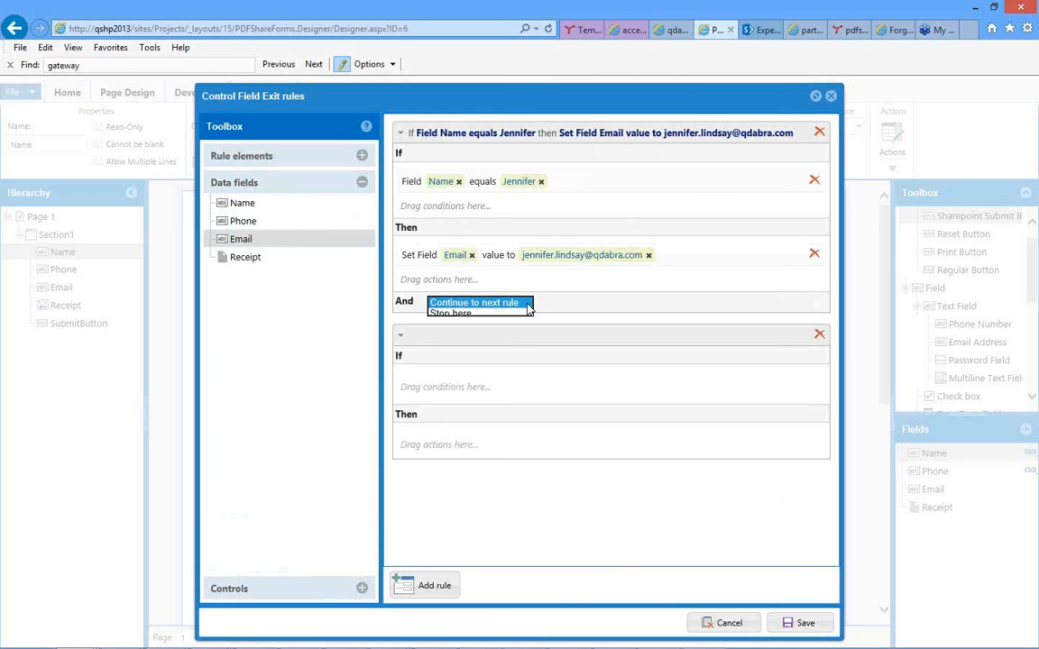
left_click(493, 308)
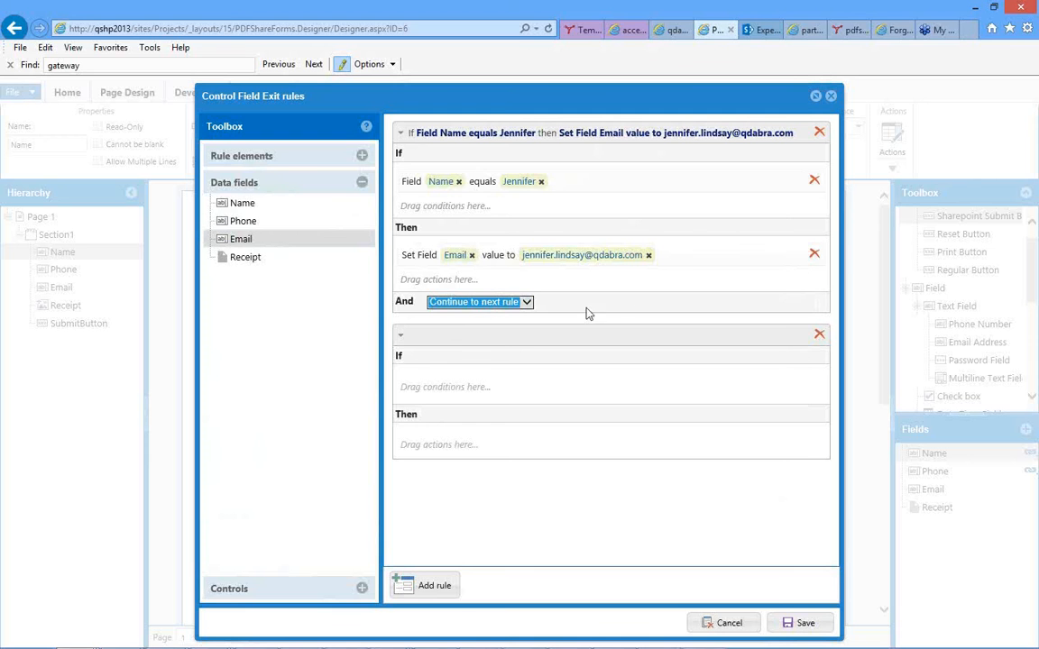
left_click(818, 338)
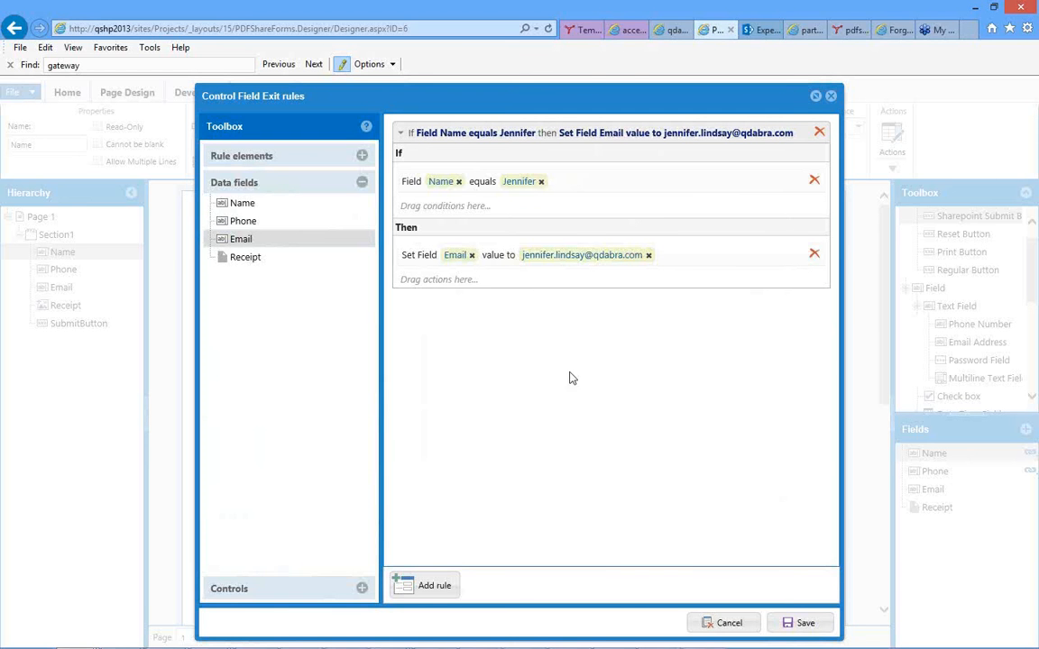
Save the Field Exit rule for the Name control.
left_click(797, 624)
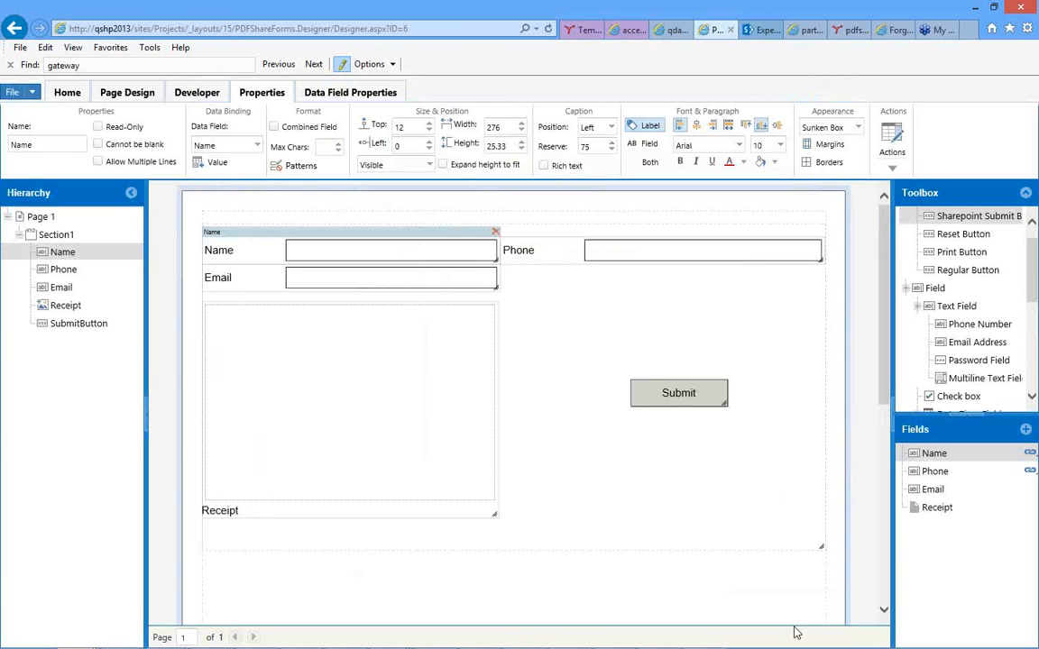
Save the form template containing the Name, Phone, Email, Receipt and Submit controls.
left_click(553, 373)
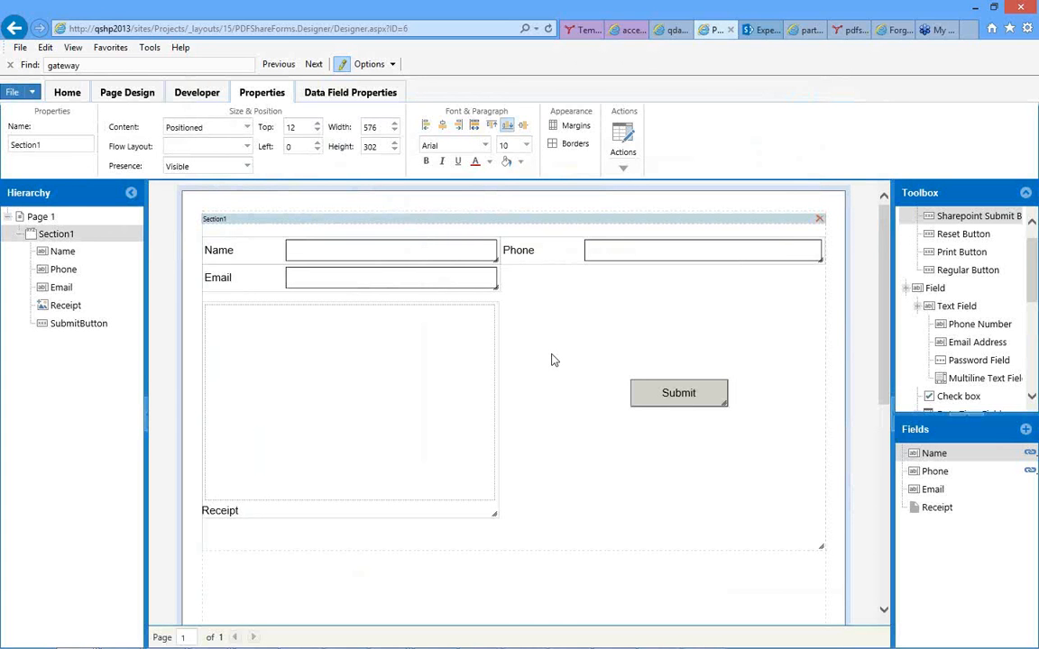
left_click(120, 99)
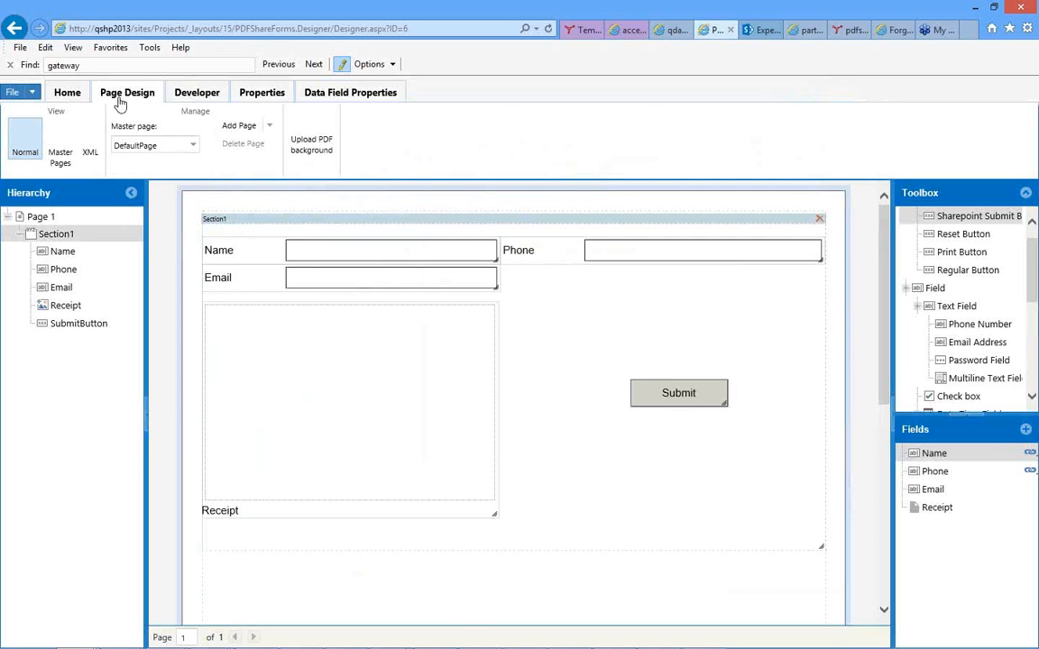
left_click(67, 94)
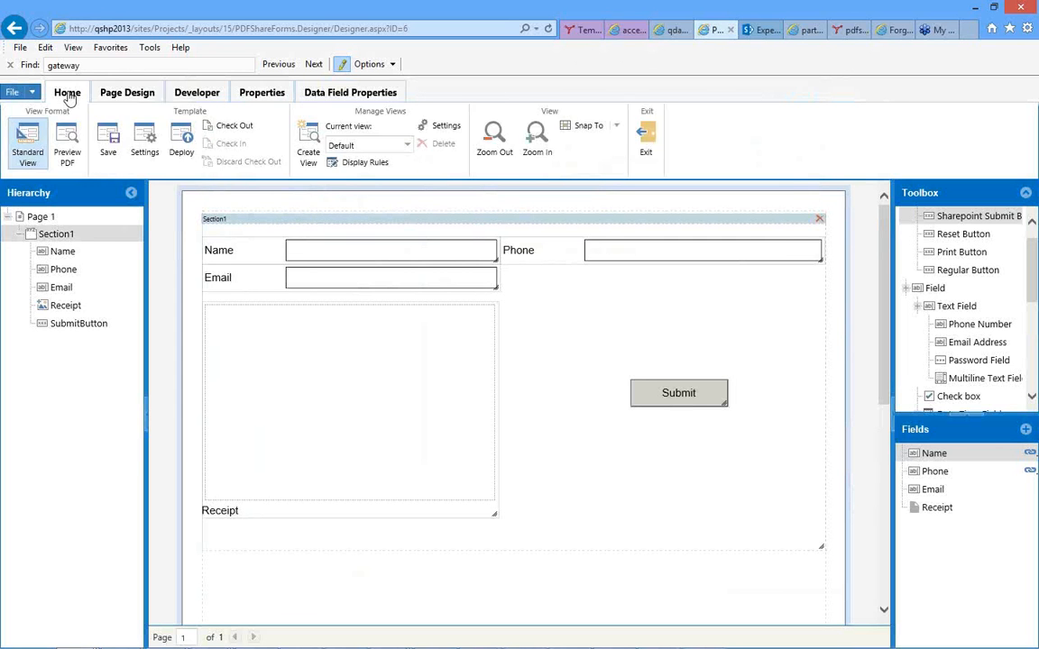
left_click(107, 153)
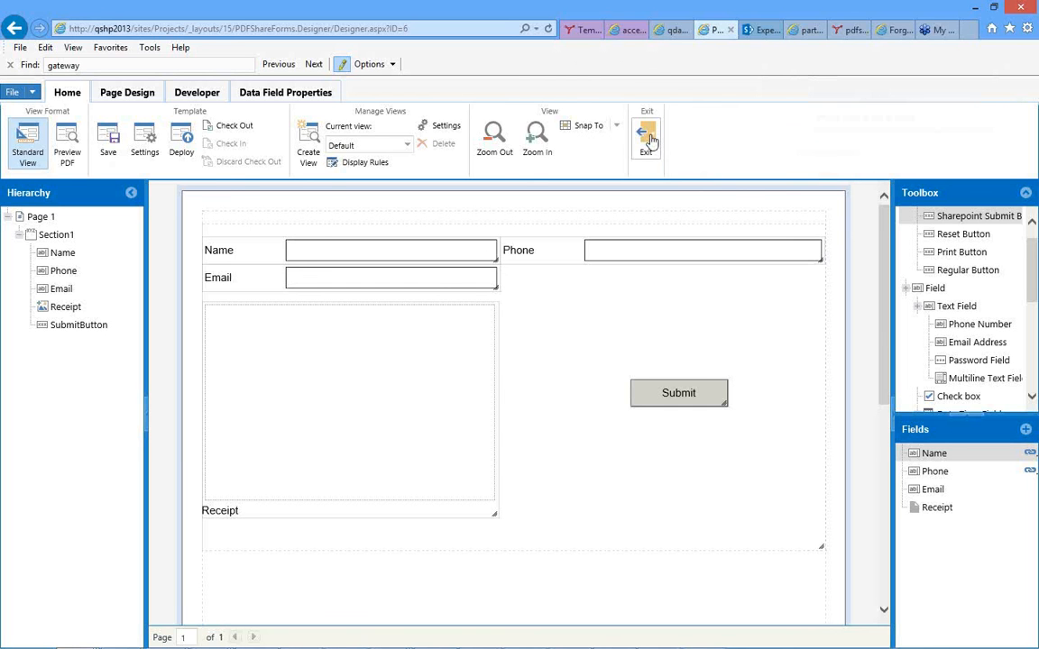
Try to deploy the template on the current site to the Document content type of the Documents library.
left_click(181, 143)
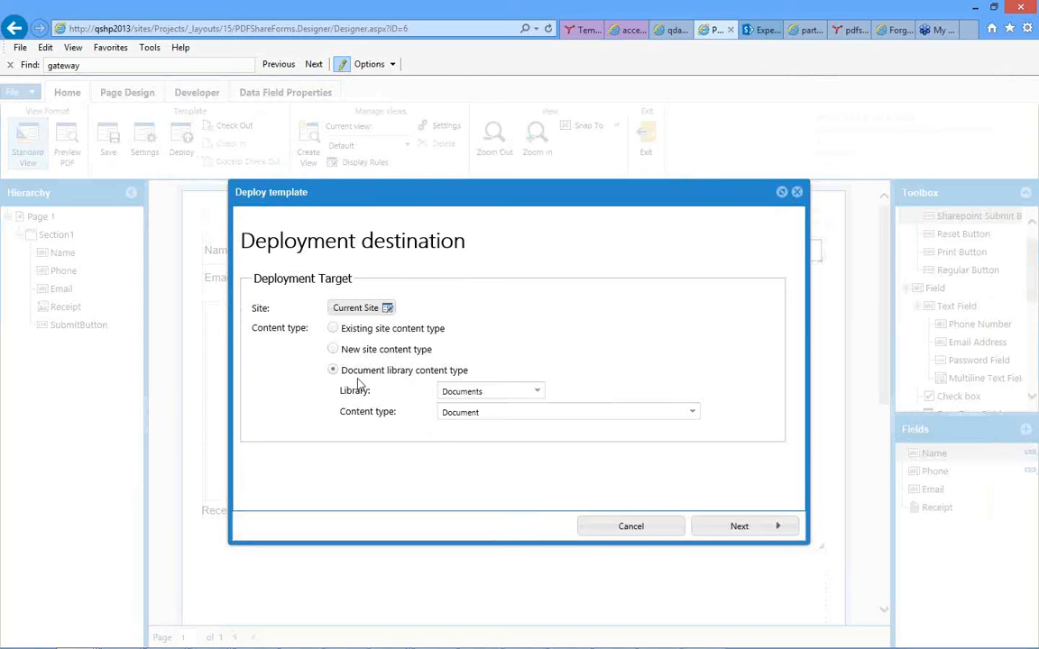
left_click(539, 395)
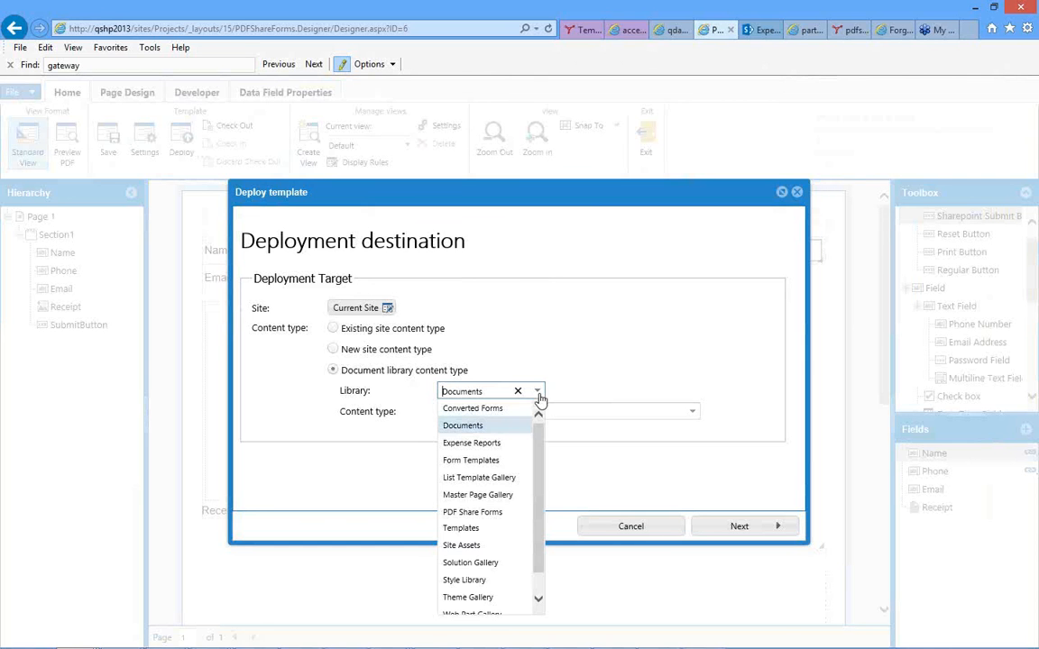
left_click(597, 381)
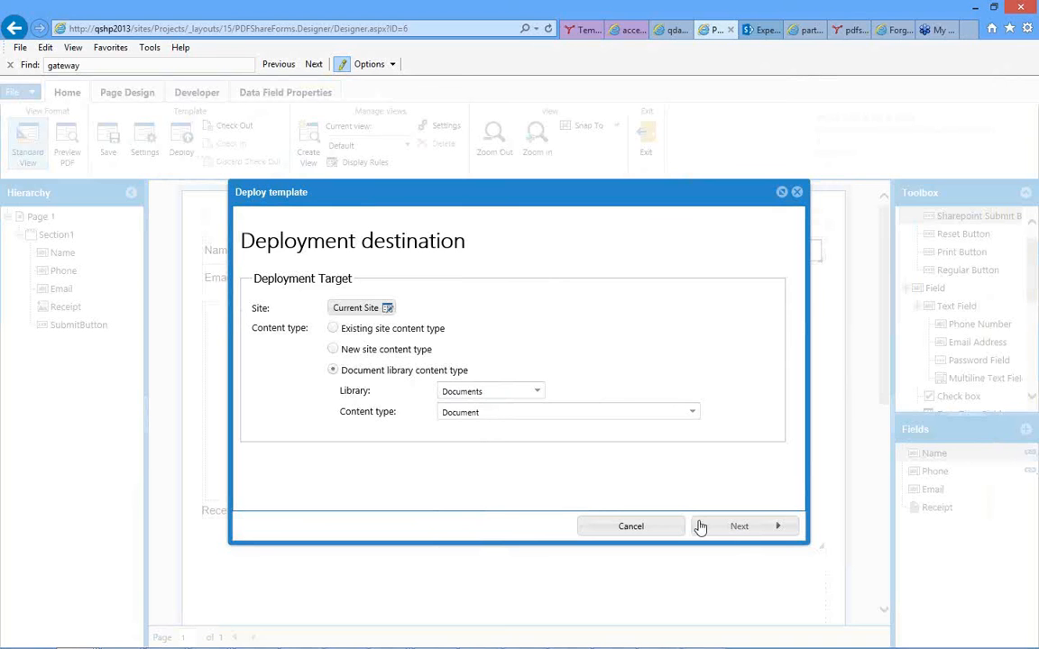
left_click(742, 531)
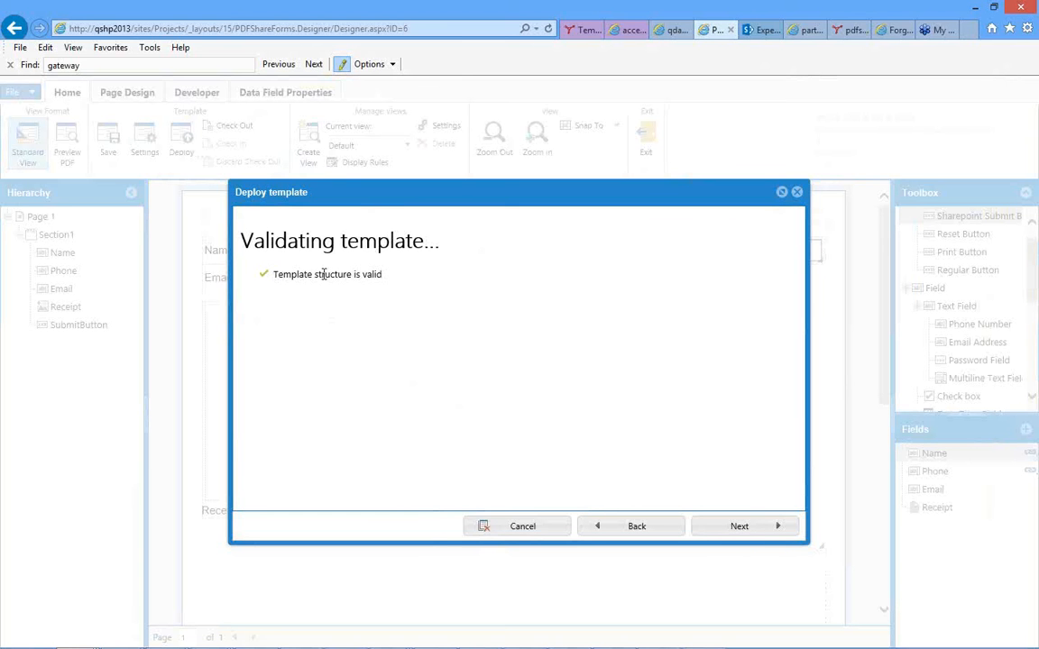
left_click(739, 529)
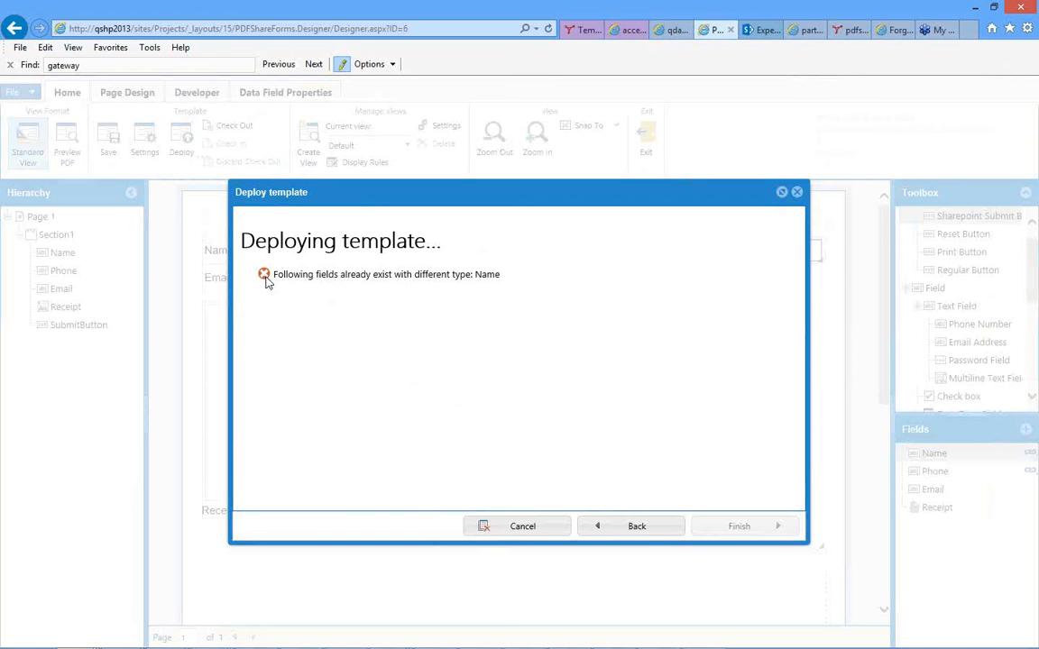
left_click(622, 531)
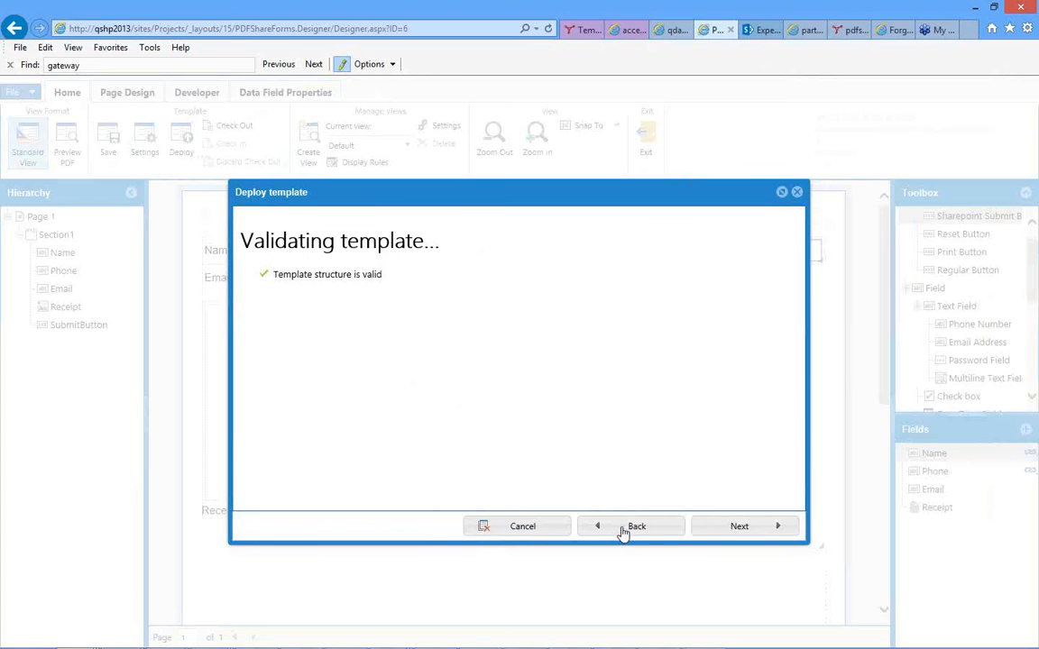
left_click(523, 528)
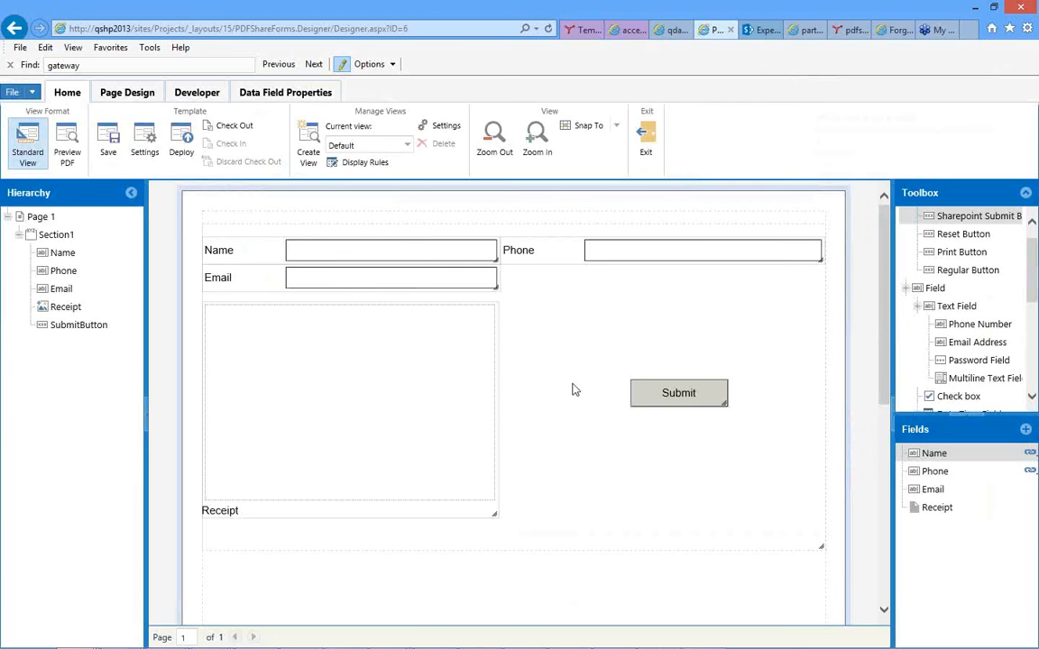
Set the Name data field's linked SharePoint column to (no mapping).
left_click(325, 236)
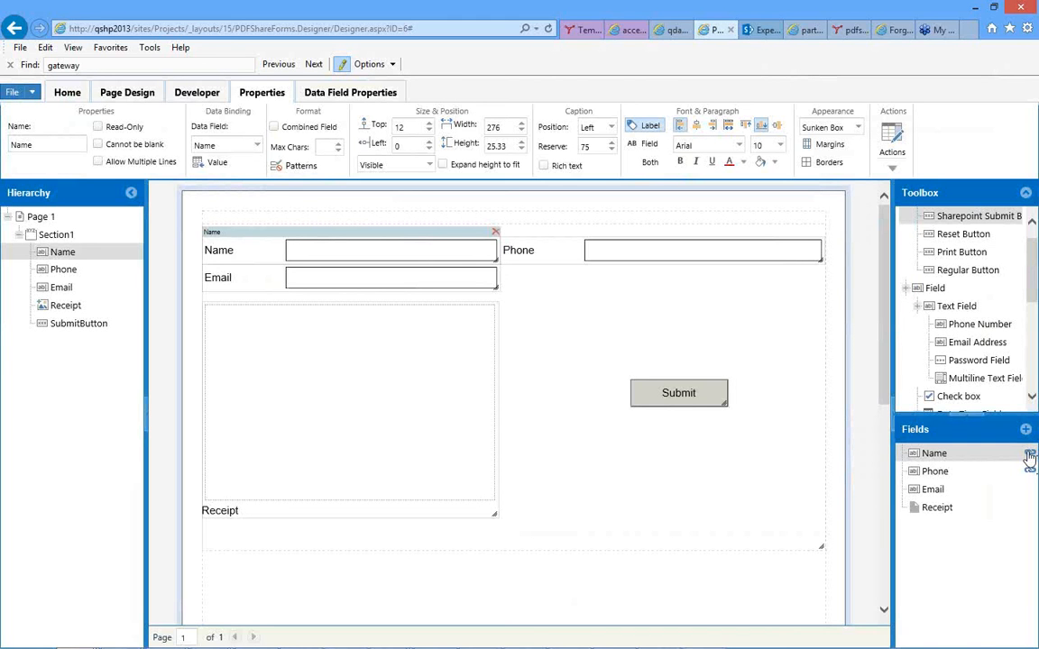
mouse_move(1029, 459)
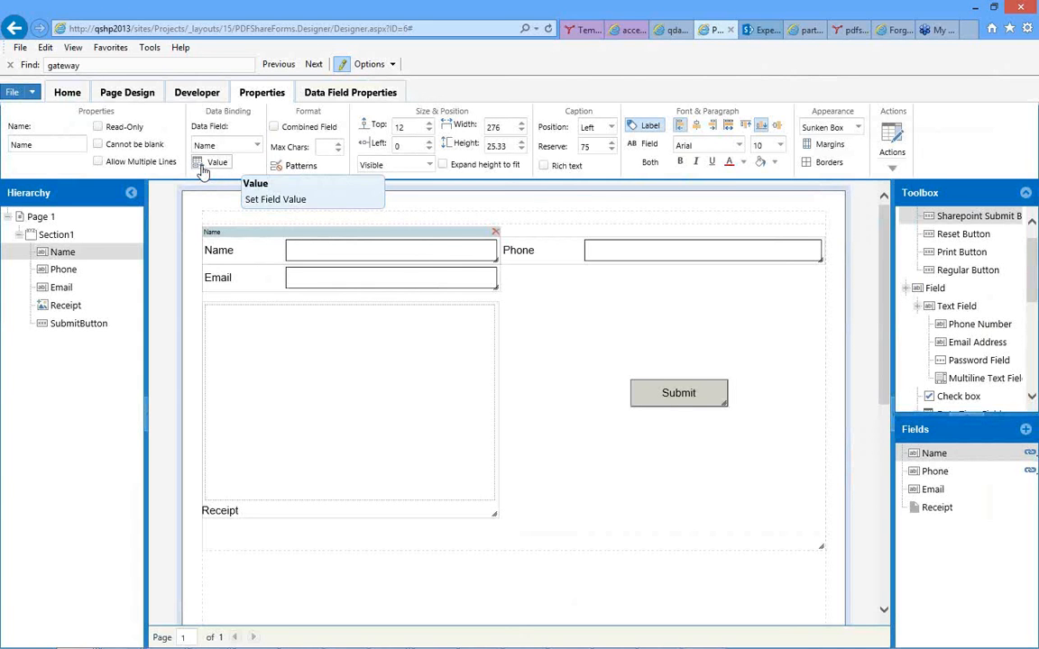
left_click(333, 94)
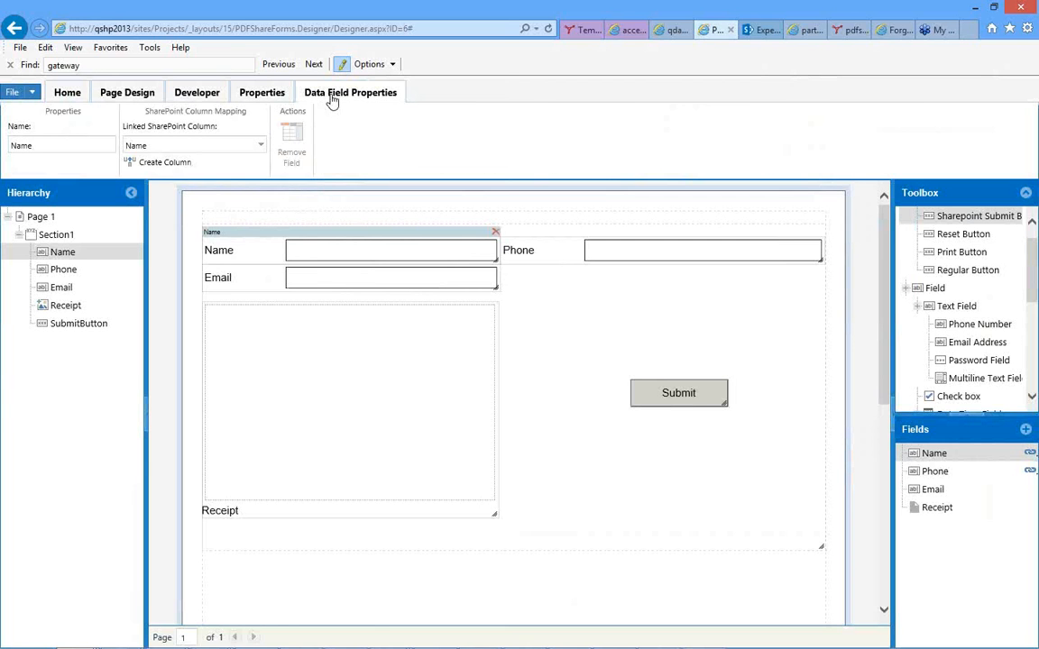
left_click(261, 148)
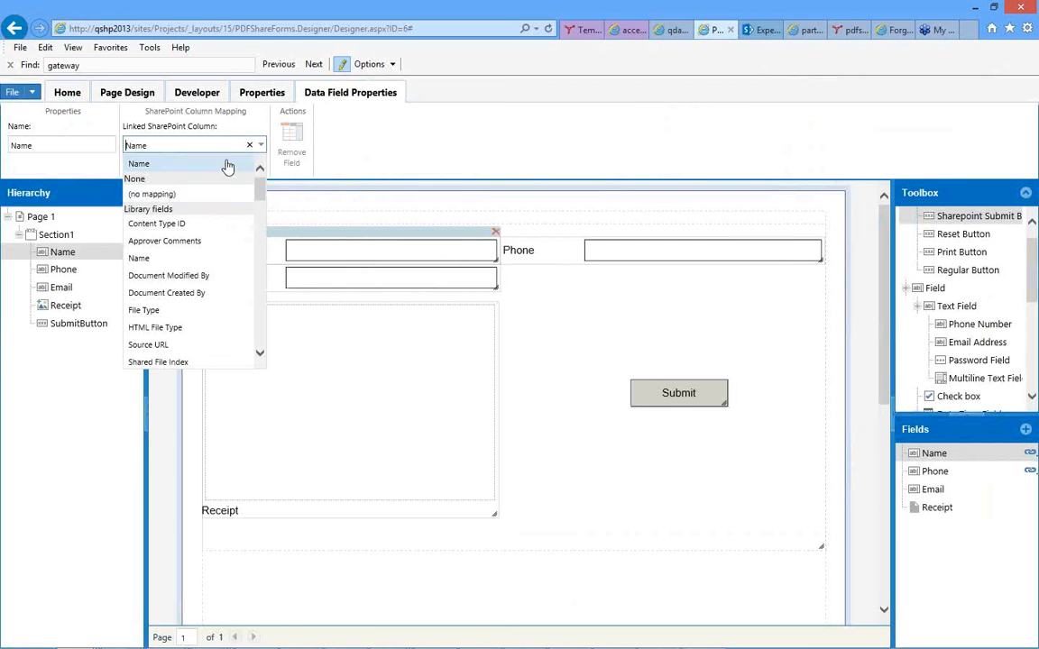
left_click(151, 195)
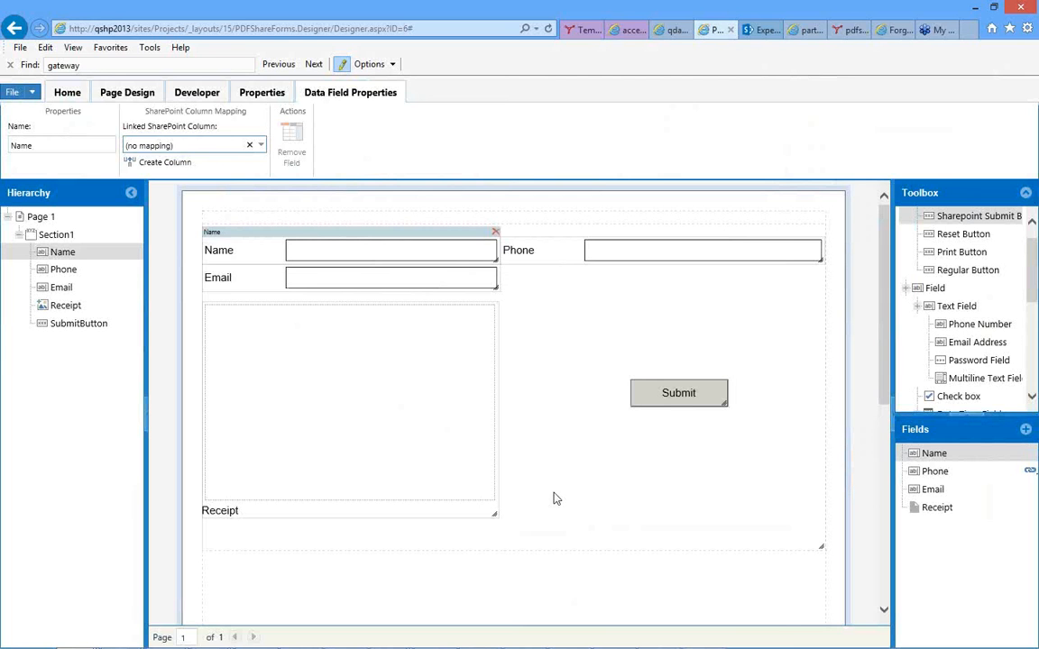
Save the template and deploy it to the Document content type of the Documents library on the current site.
left_click(453, 219)
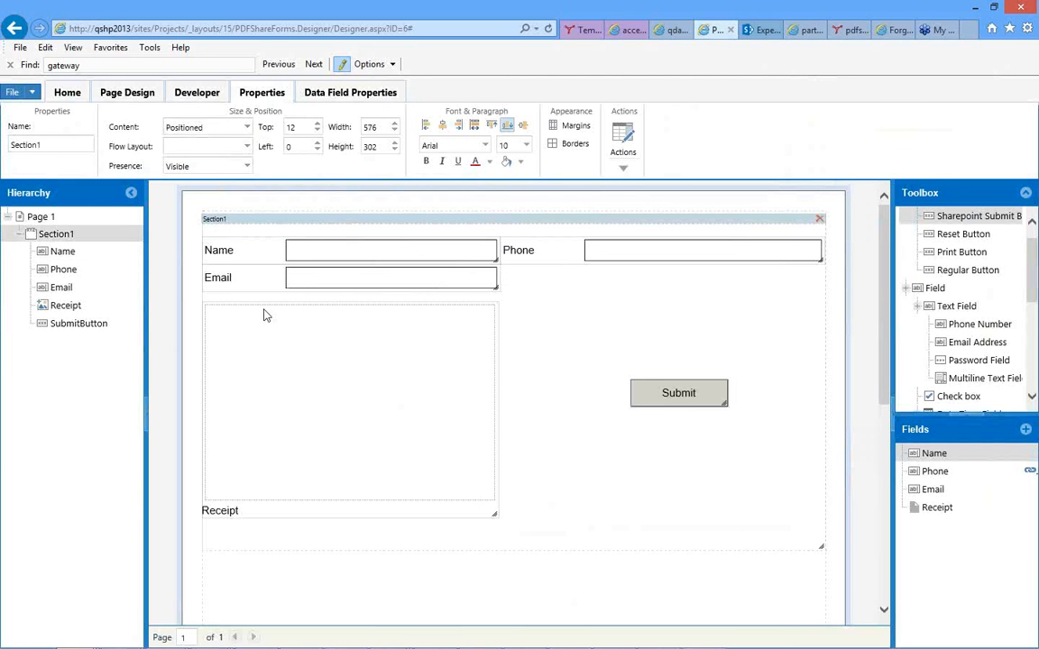
left_click(72, 95)
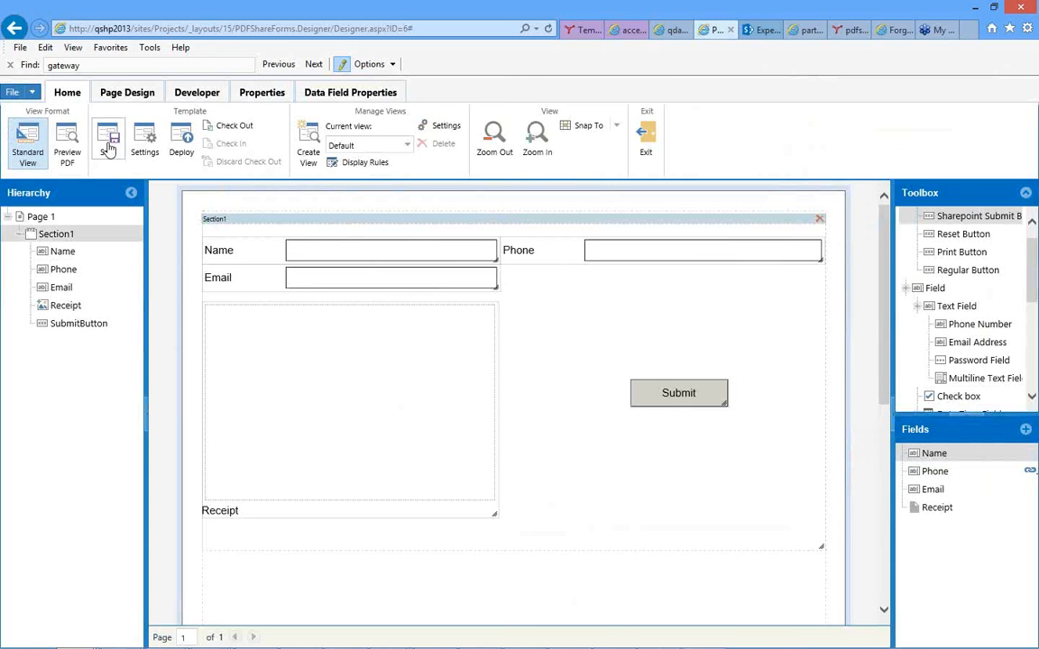
left_click(108, 144)
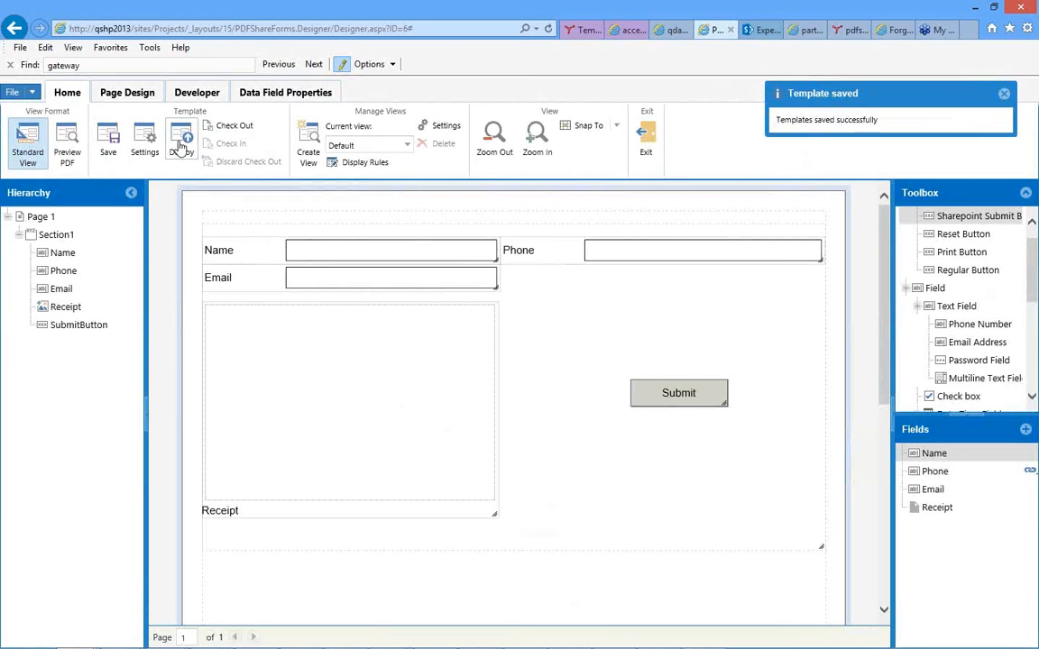
left_click(180, 142)
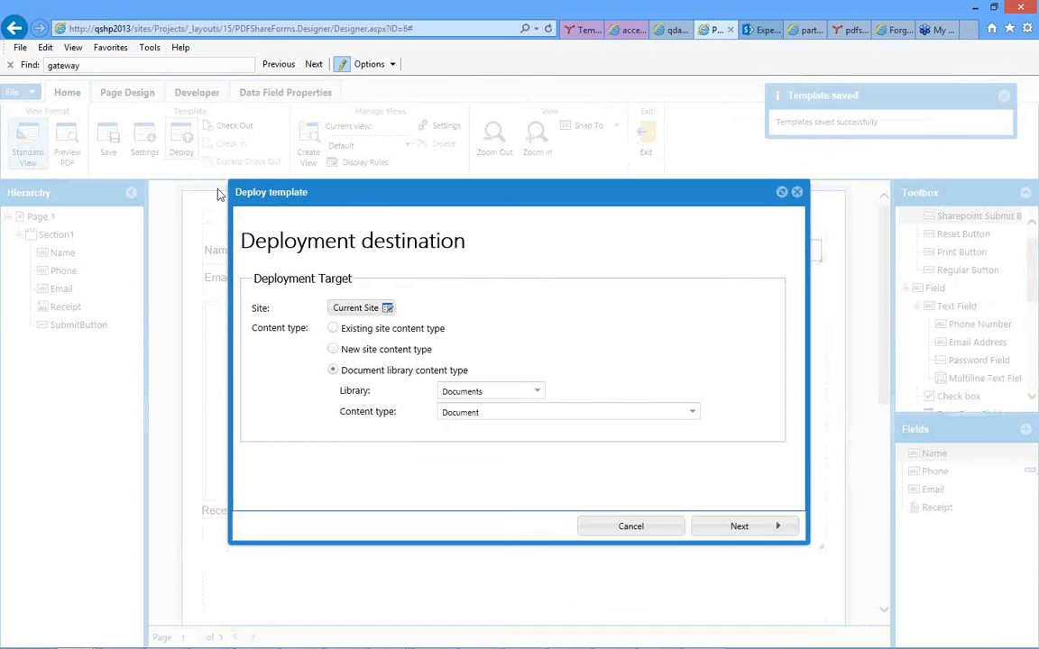
left_click(735, 527)
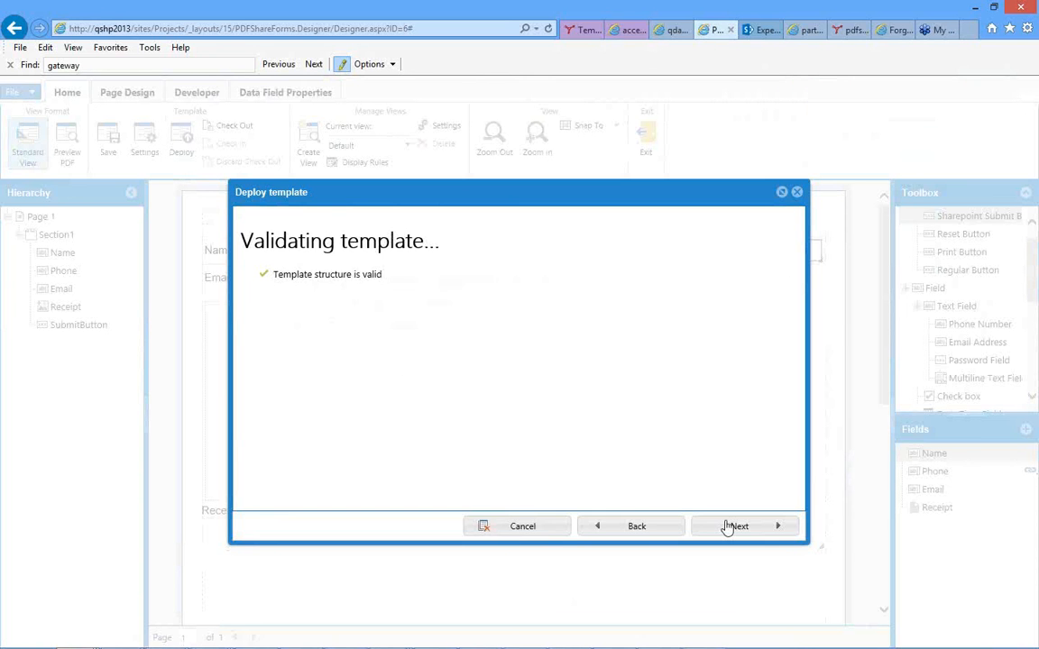
left_click(735, 527)
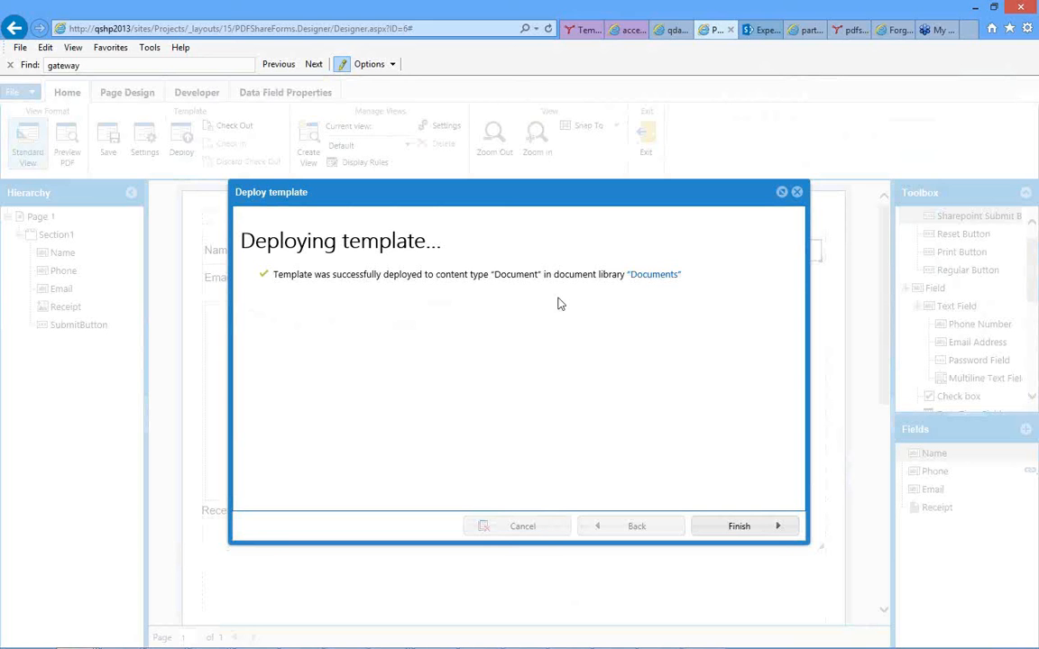
Go to the Documents library the template was deployed to and create a new document from it.
left_click(653, 276)
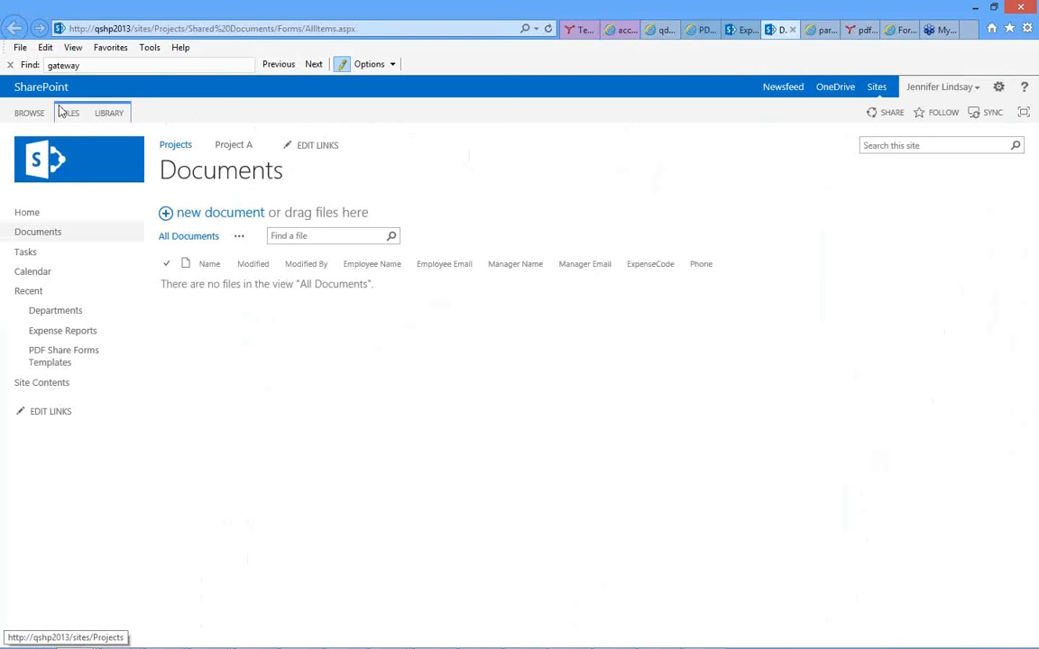
left_click(68, 114)
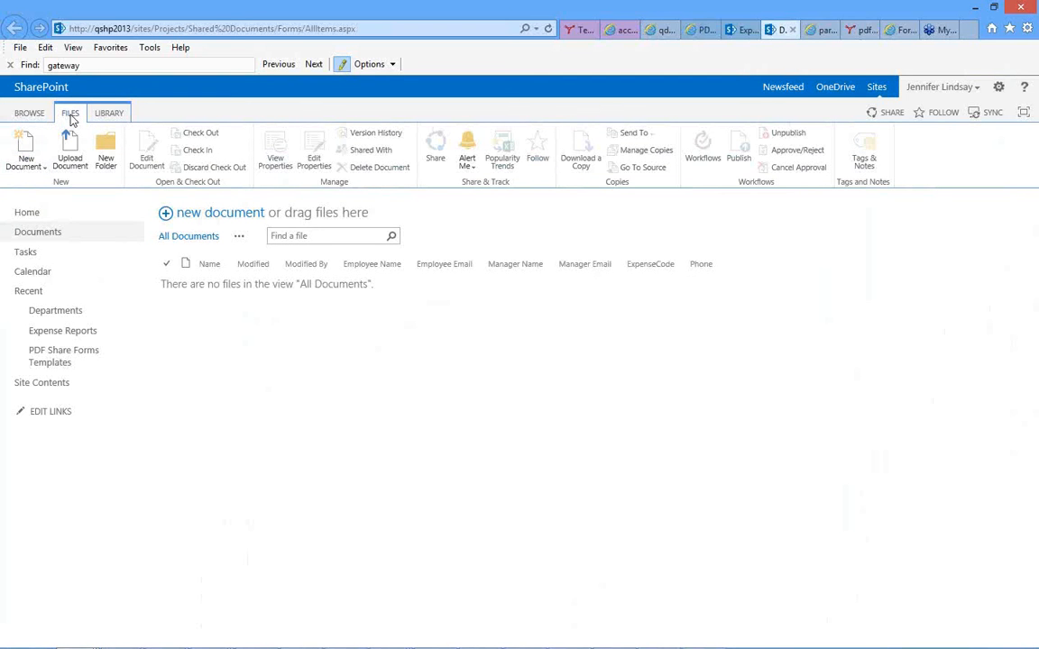
left_click(27, 149)
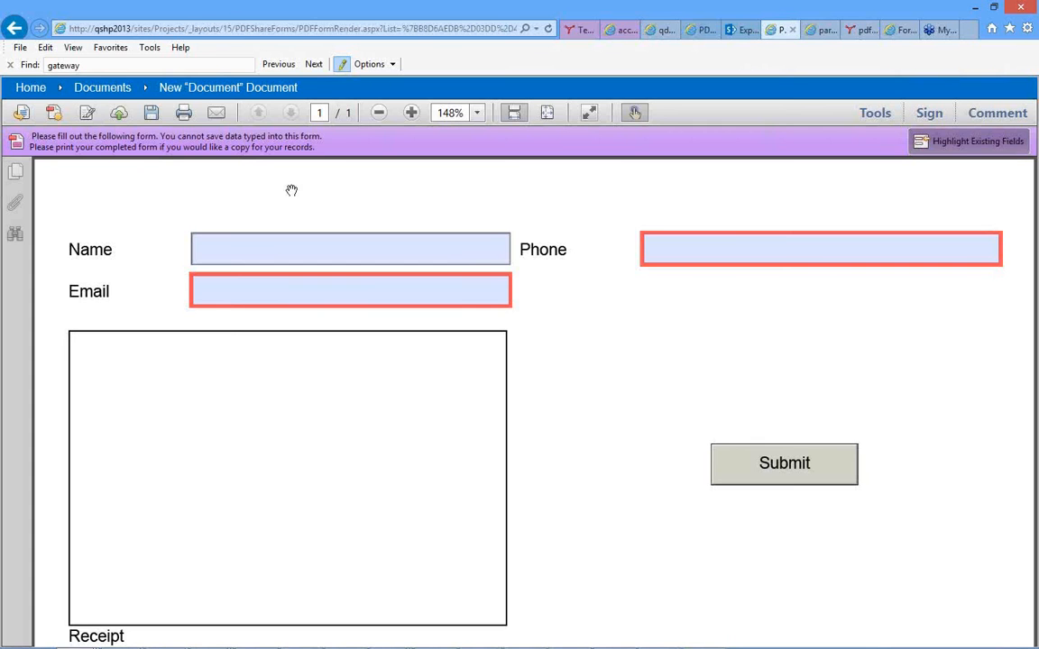
Enter the person's first name in the form's Name field and exit the field to trigger the Email rule.
left_click(288, 256)
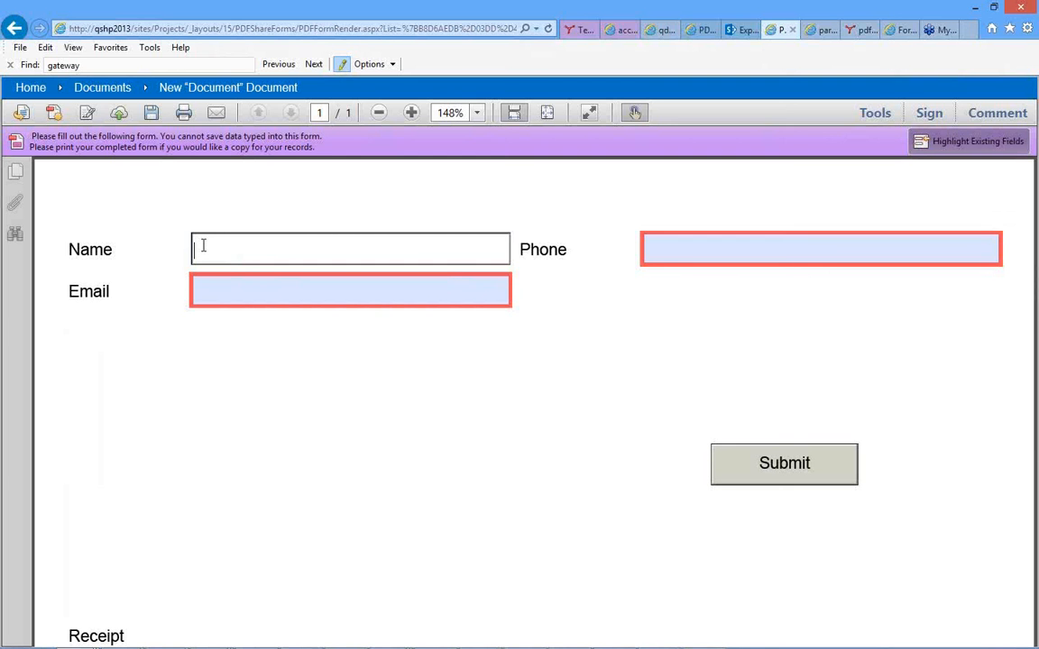
type("Jennifer")
key("Tab")
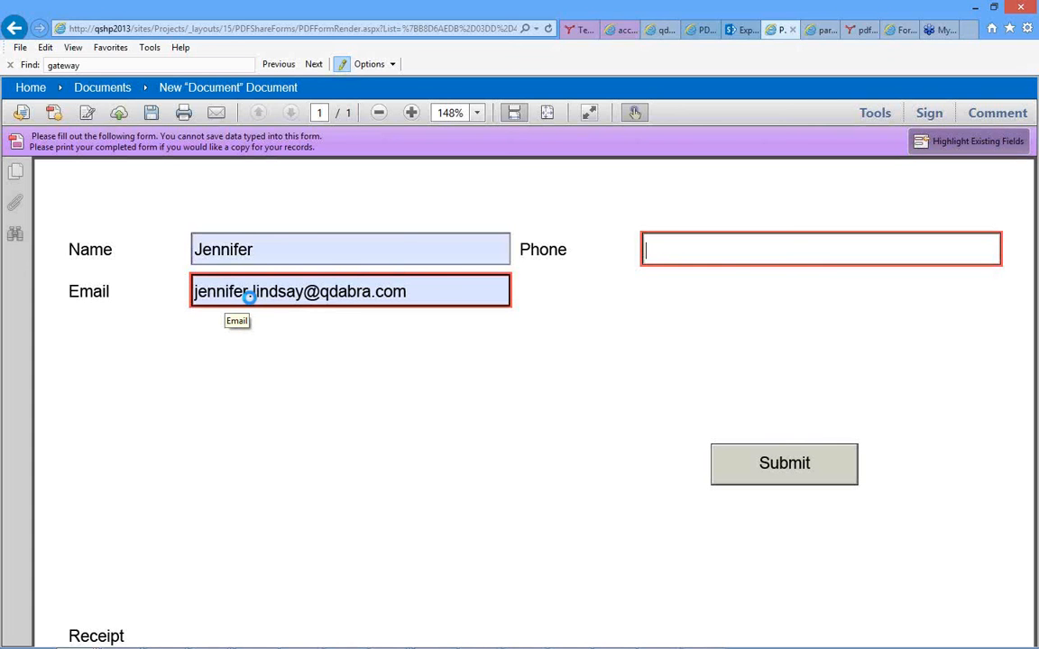
Fill in the form's Phone field with a ten-digit phone number entered without punctuation.
left_click(668, 252)
type("(")
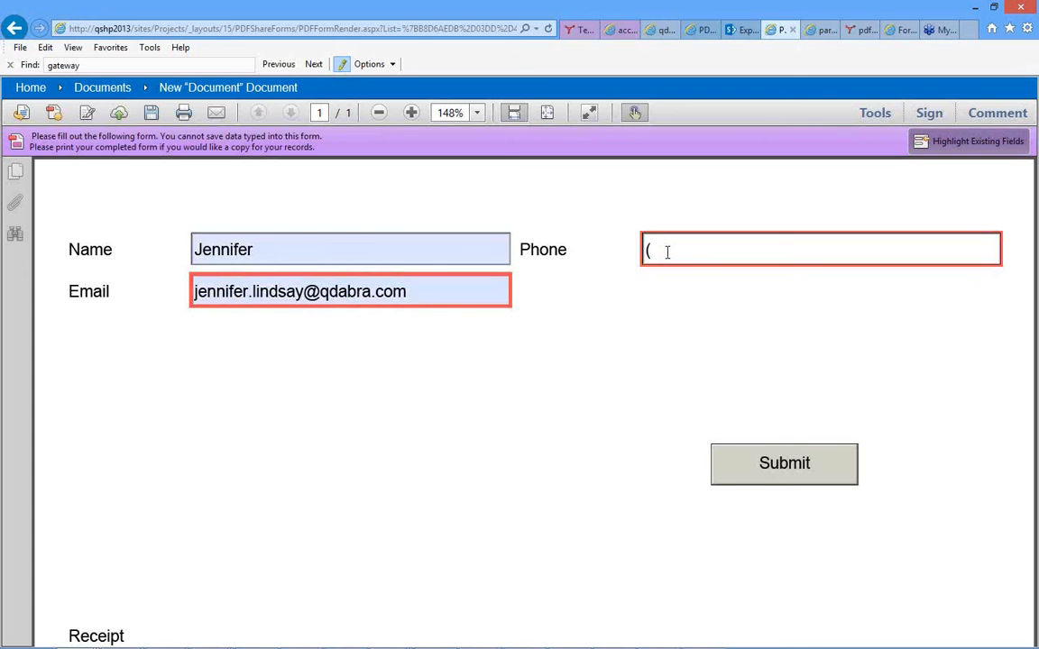
type("213) 555-")
left_click_drag(725, 250, 641, 253)
type("2135551212")
key("Tab")
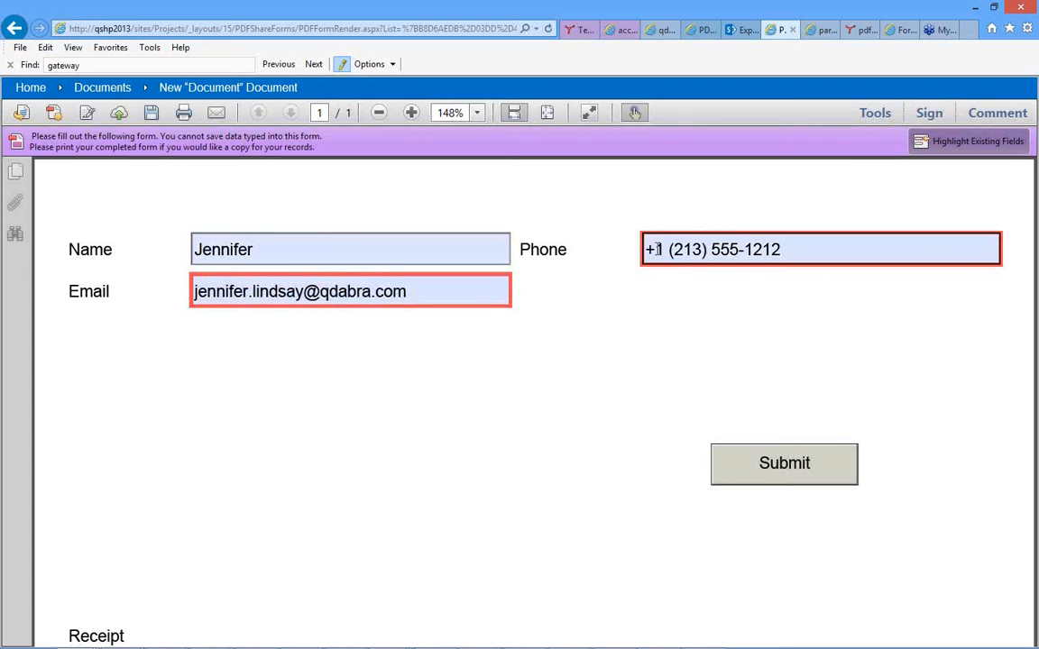
left_click(577, 388)
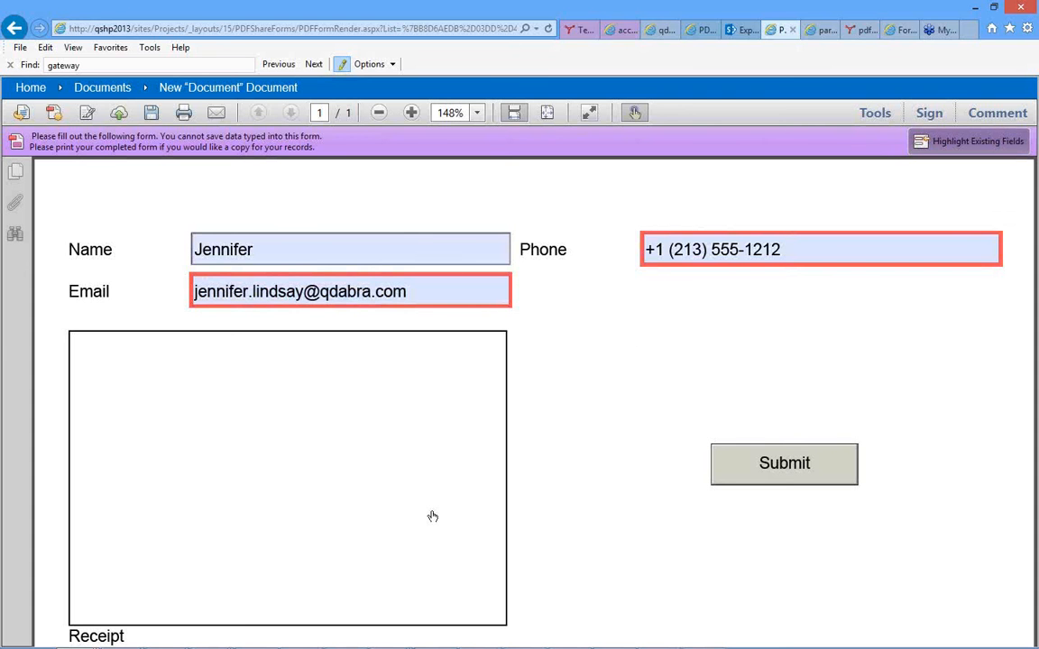
Insert the image receipt-format-6.gif from the Downloads folder into the form's Receipt field.
left_click(432, 516)
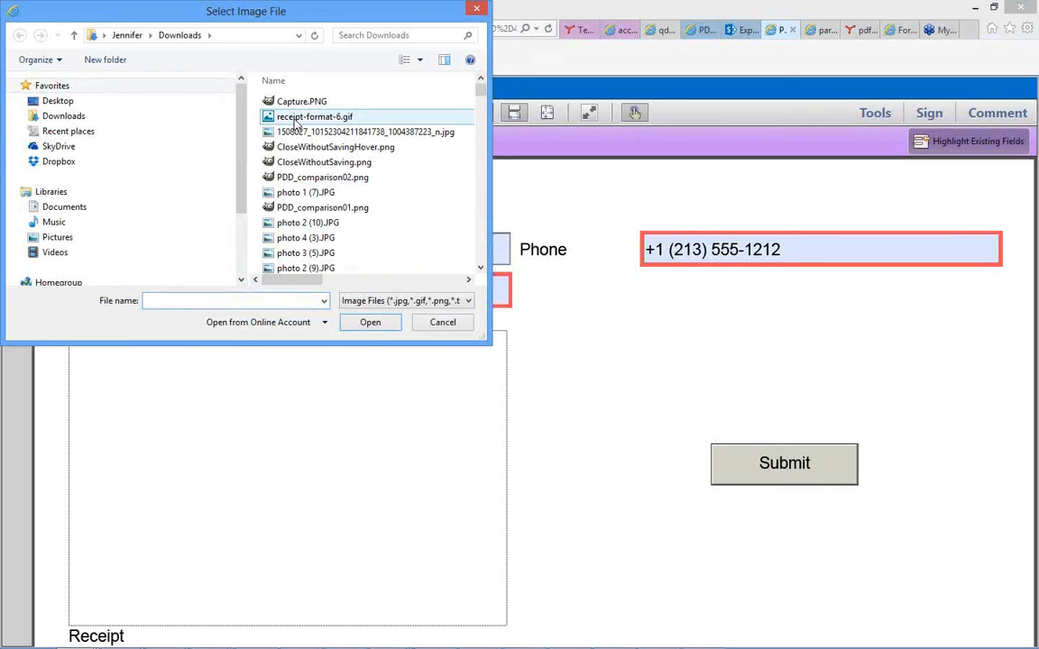
left_click(296, 118)
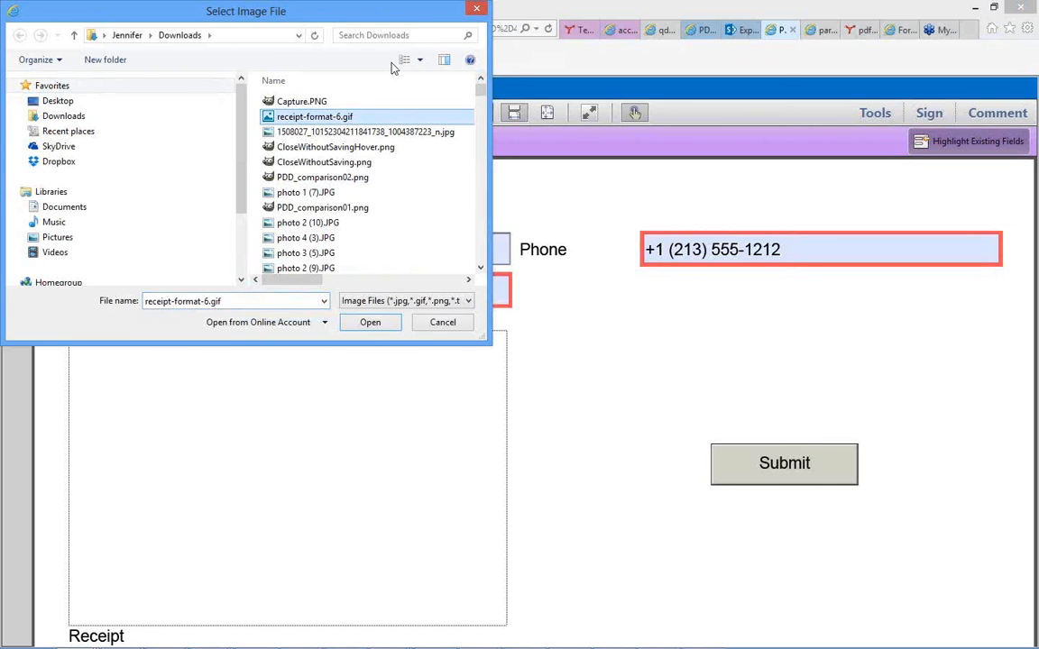
left_click(368, 323)
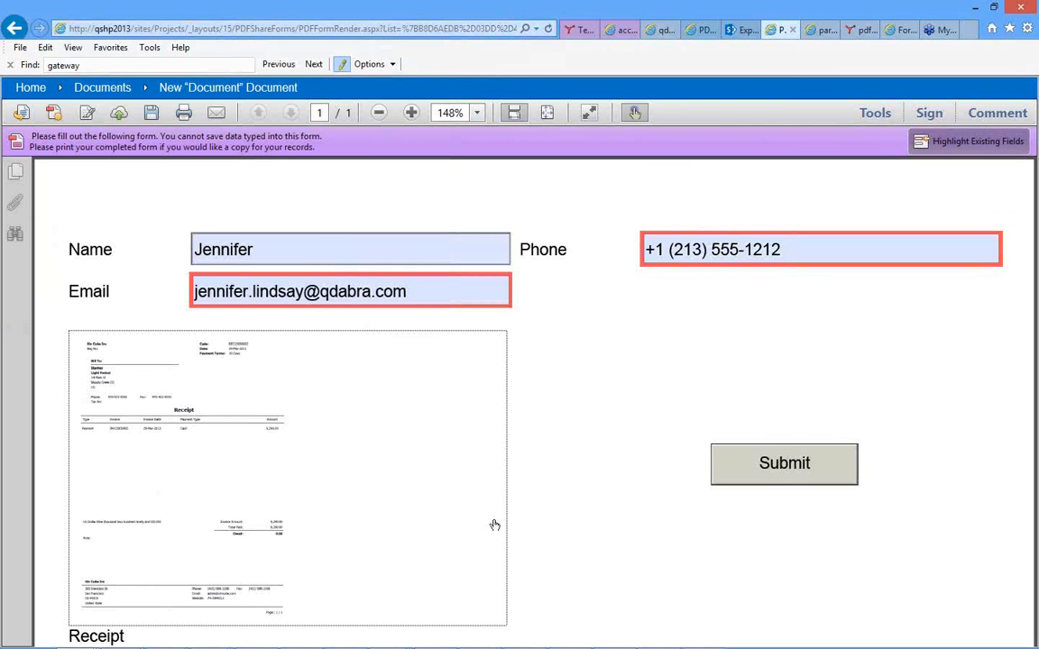
Submit the completed form to the Documents library and switch to the Expense Reports library page.
left_click(783, 465)
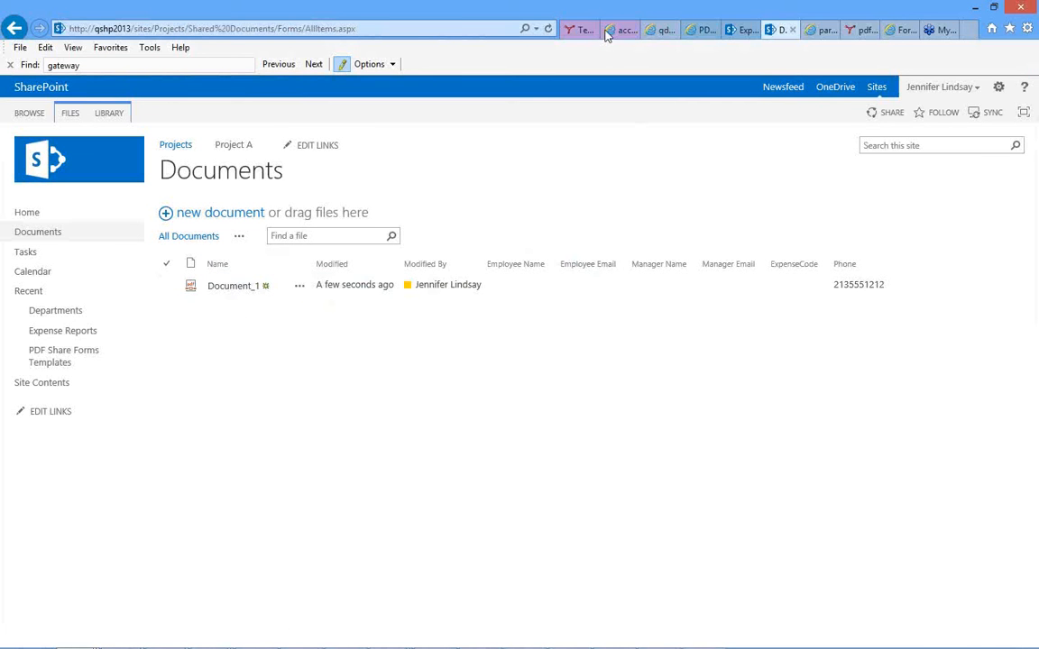
left_click(737, 34)
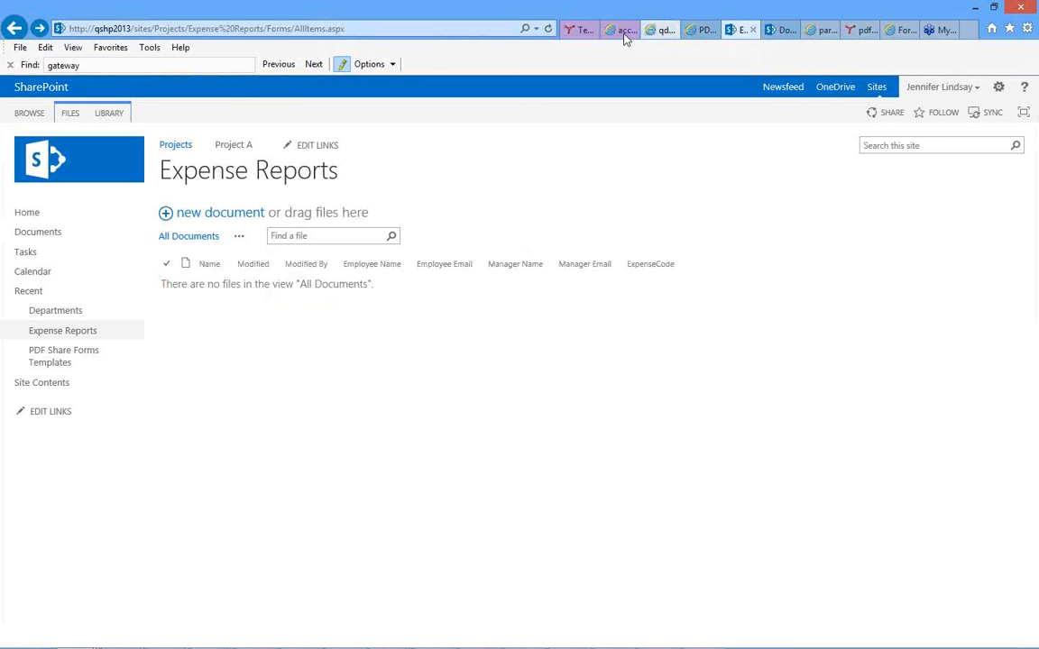
Exit the Test template in the designer and open the Expense Report.pdf template from the PDF Share Forms Templates library.
left_click(697, 36)
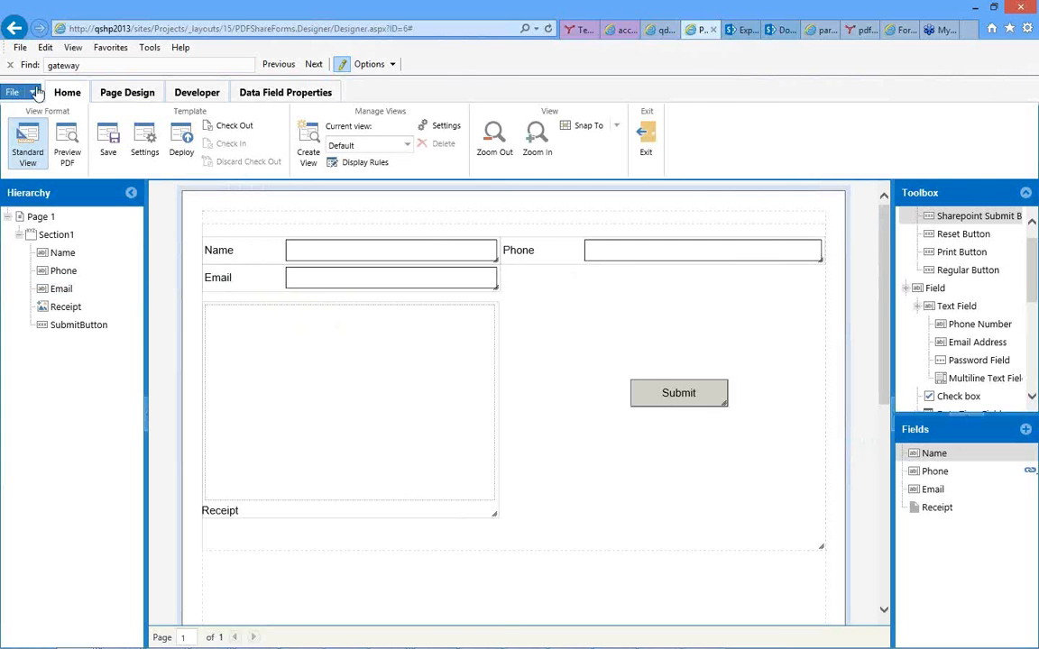
left_click(32, 94)
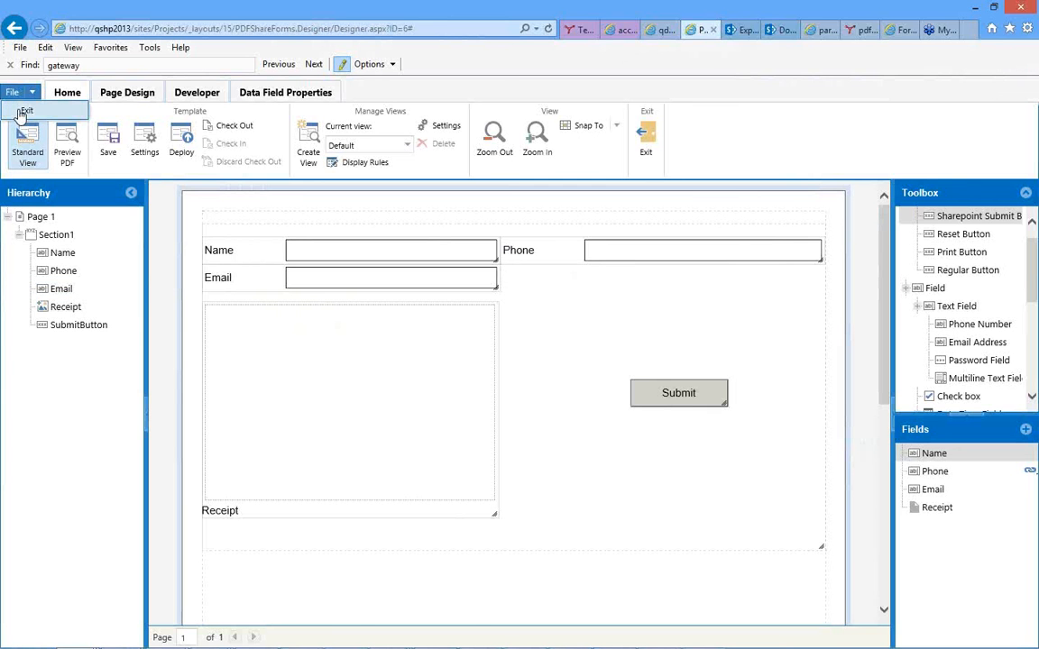
left_click(25, 111)
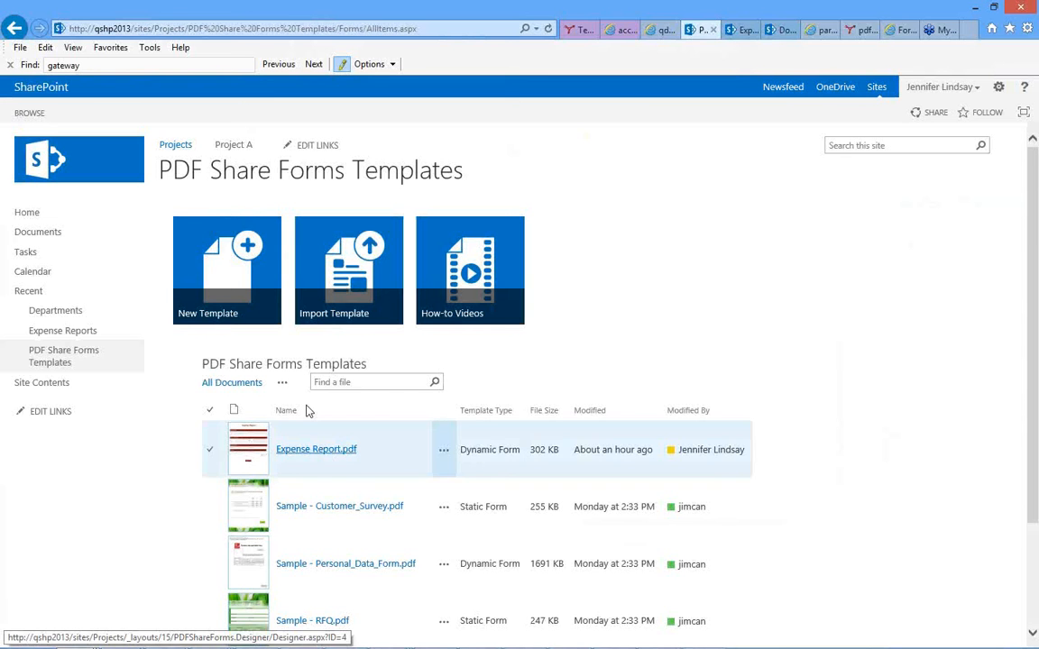
scroll(542, 388, "down", 2)
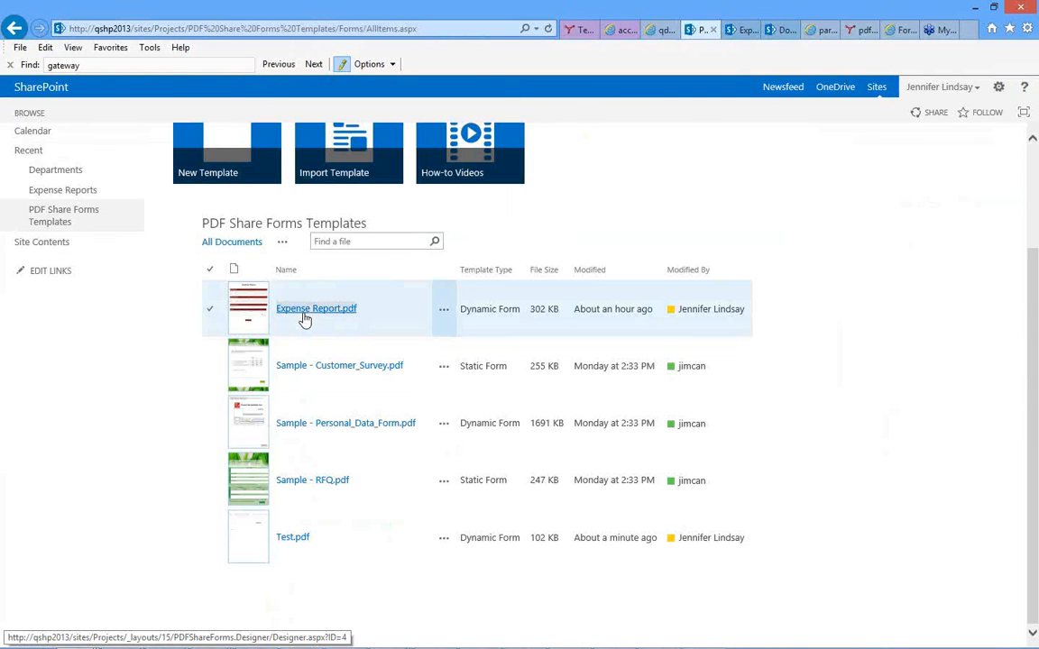
left_click(305, 316)
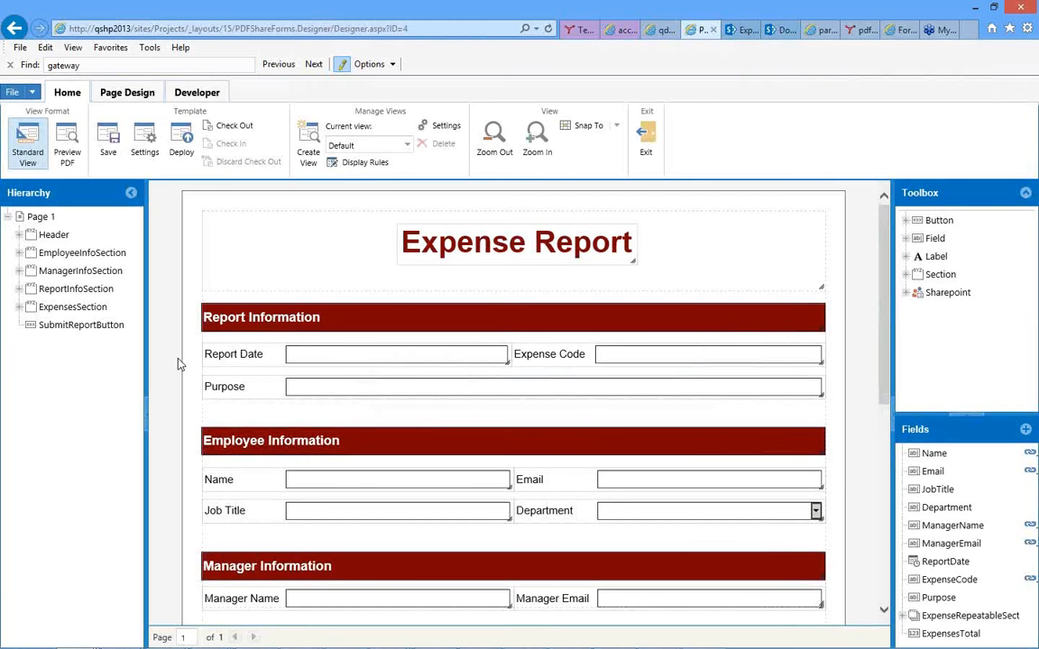
Examine the Expense Report form's layout and expand its header, employee, manager, report and expenses sections in the hierarchy.
scroll(177, 363, "down", 3)
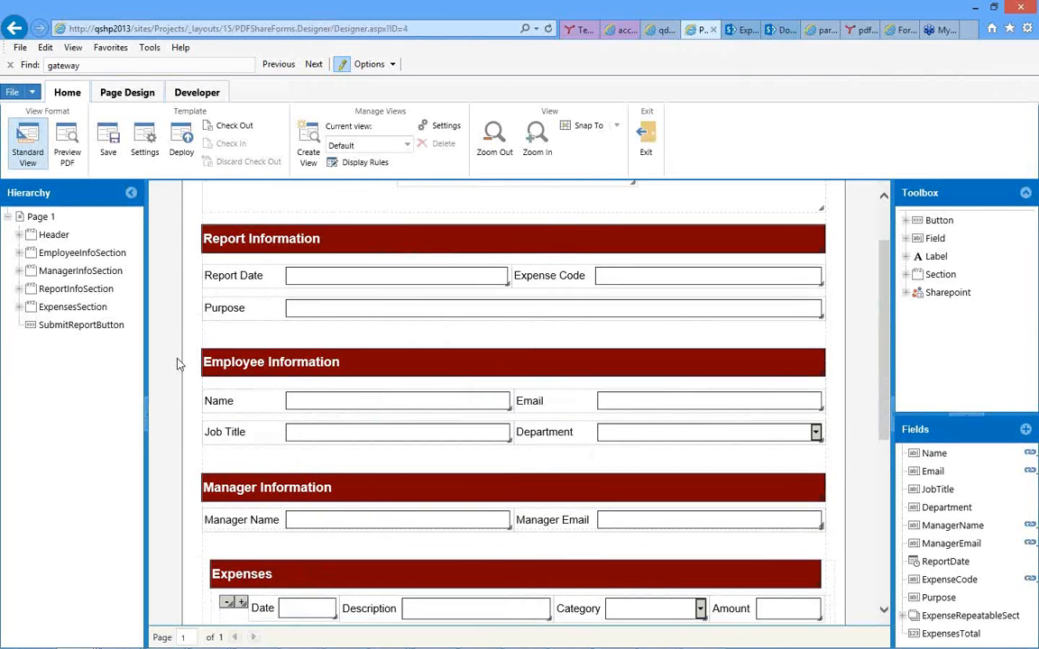
scroll(179, 365, "up", 4)
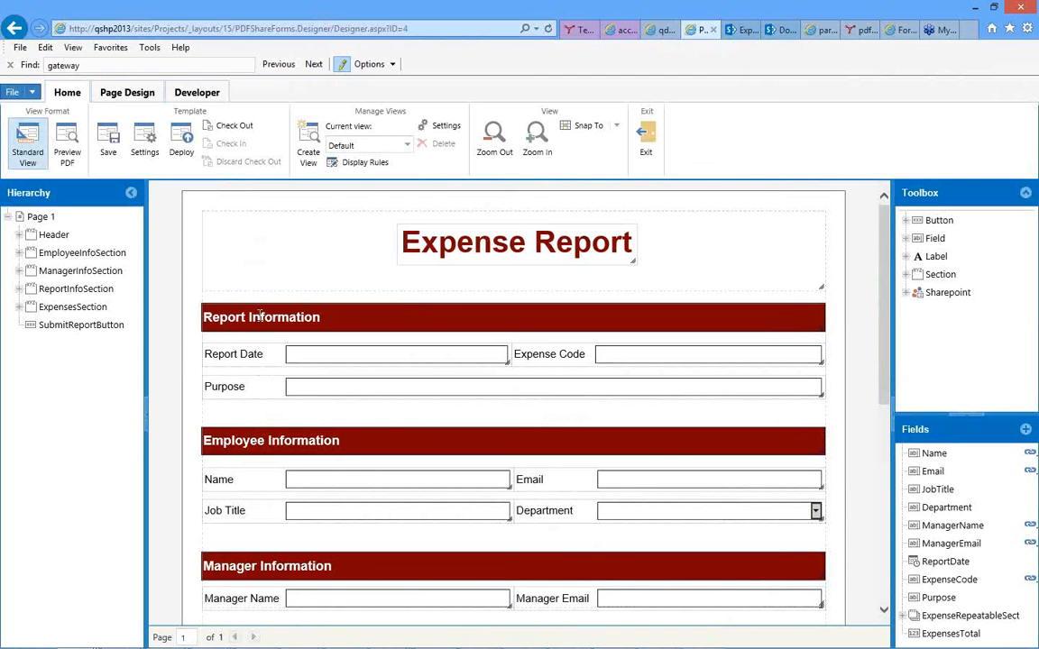
left_click(260, 316)
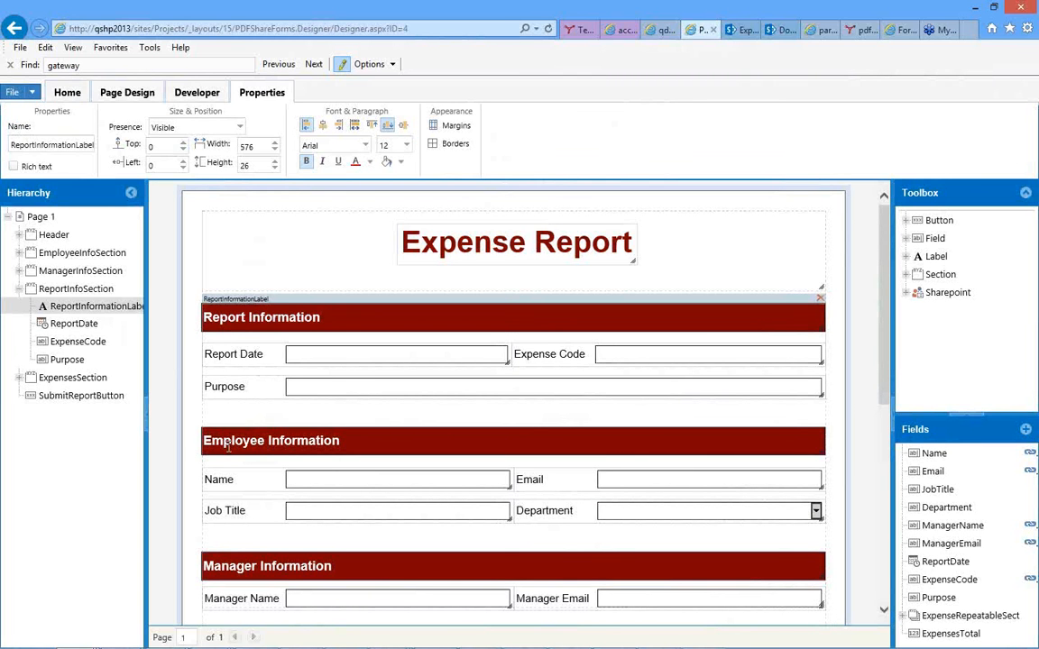
left_click(19, 236)
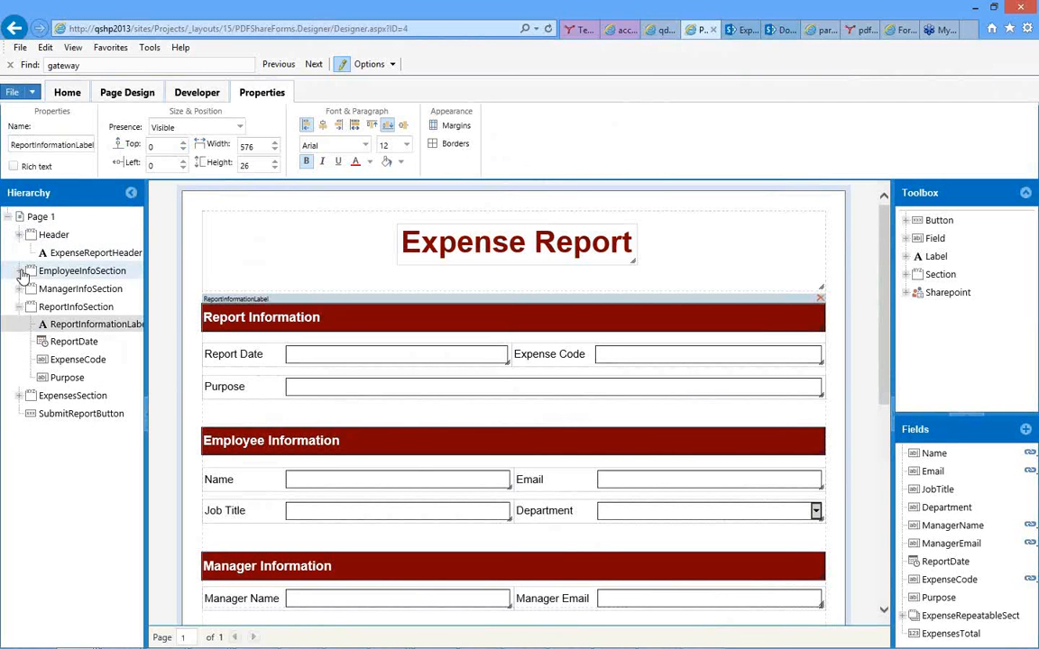
left_click(19, 272)
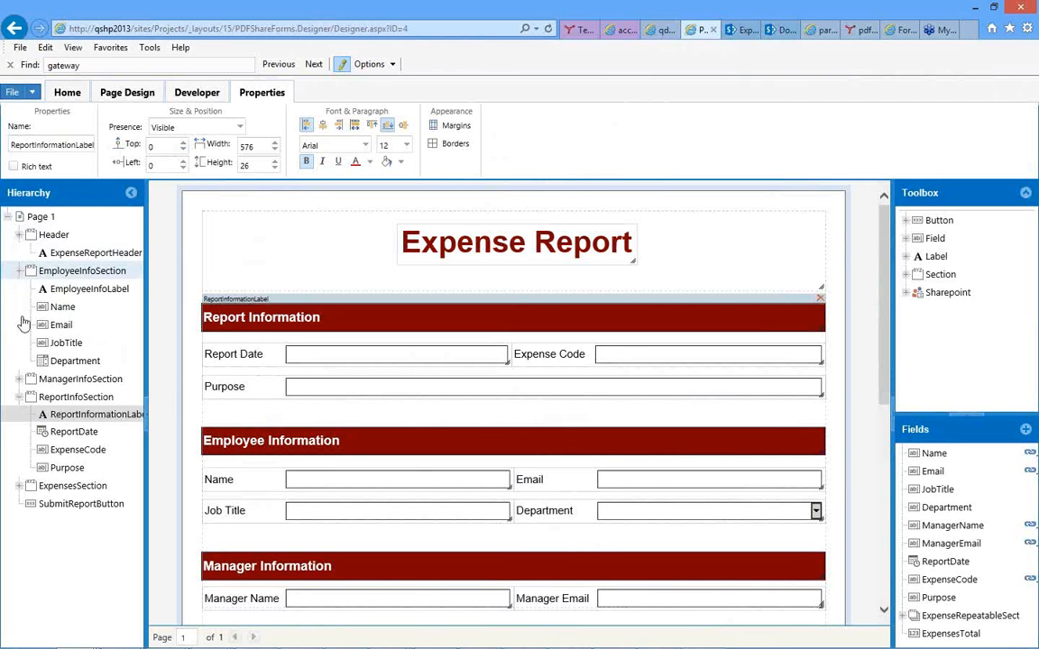
left_click(19, 379)
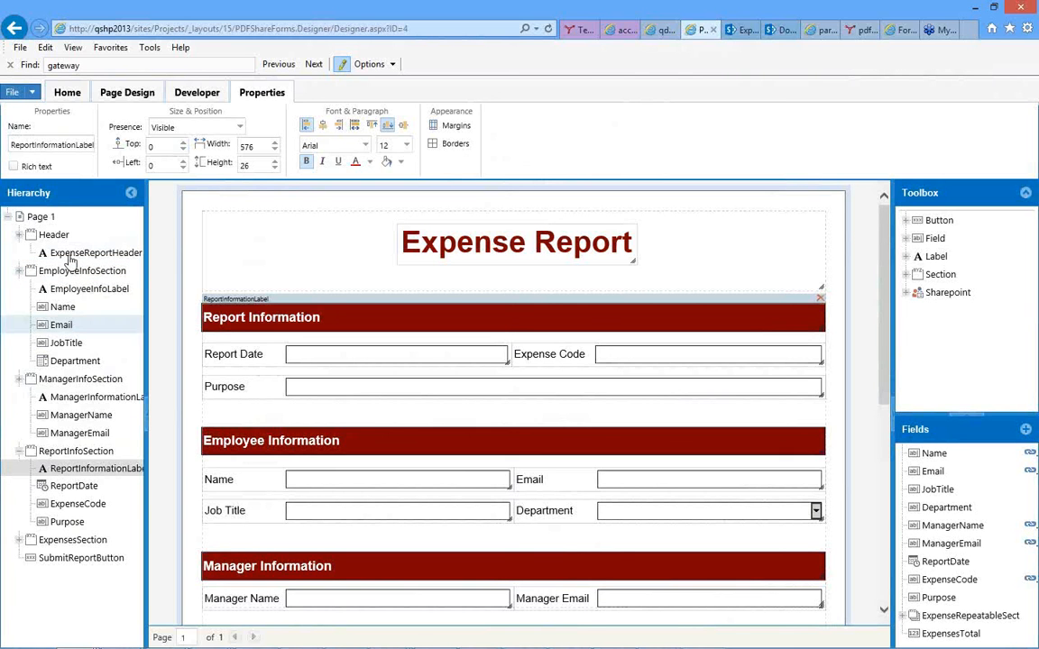
scroll(424, 444, "down", 3)
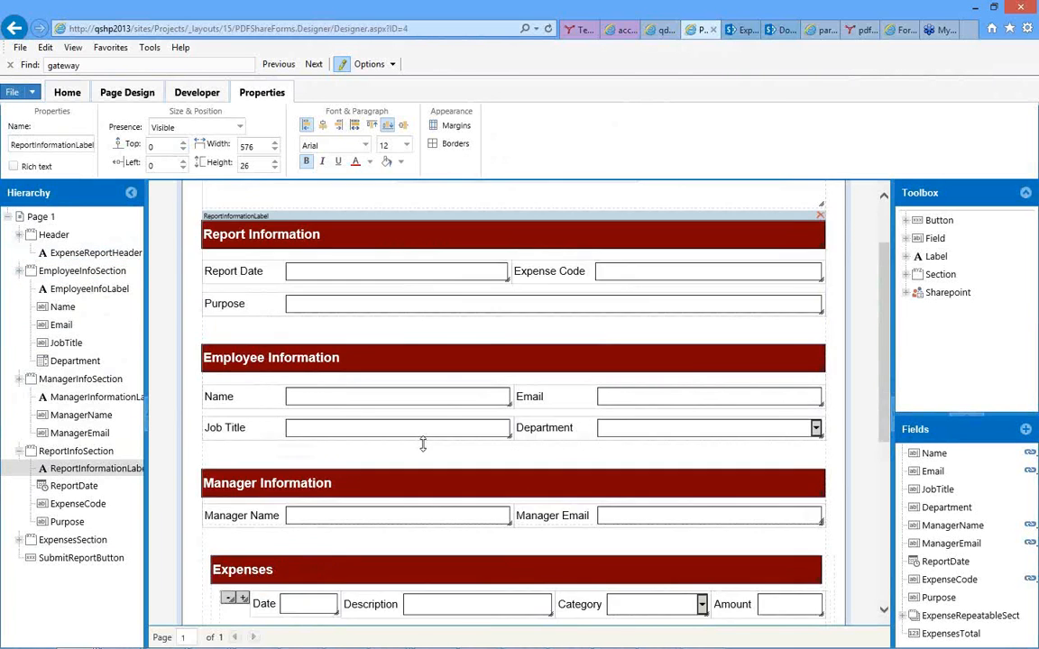
scroll(425, 448, "down", 2)
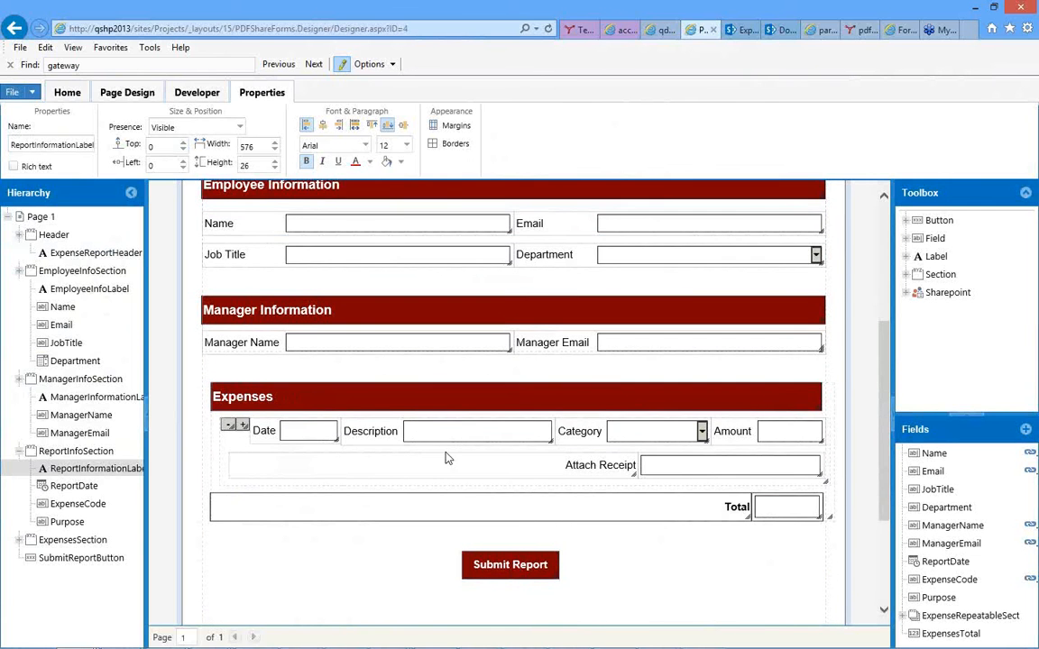
scroll(444, 453, "down", 1)
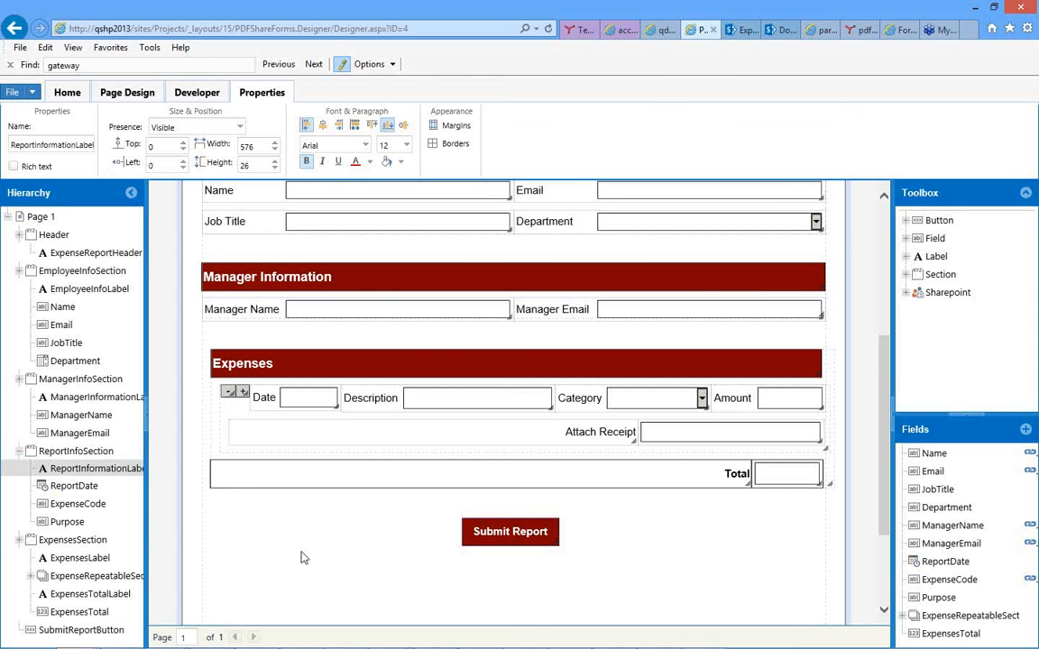
scroll(302, 558, "down", 3)
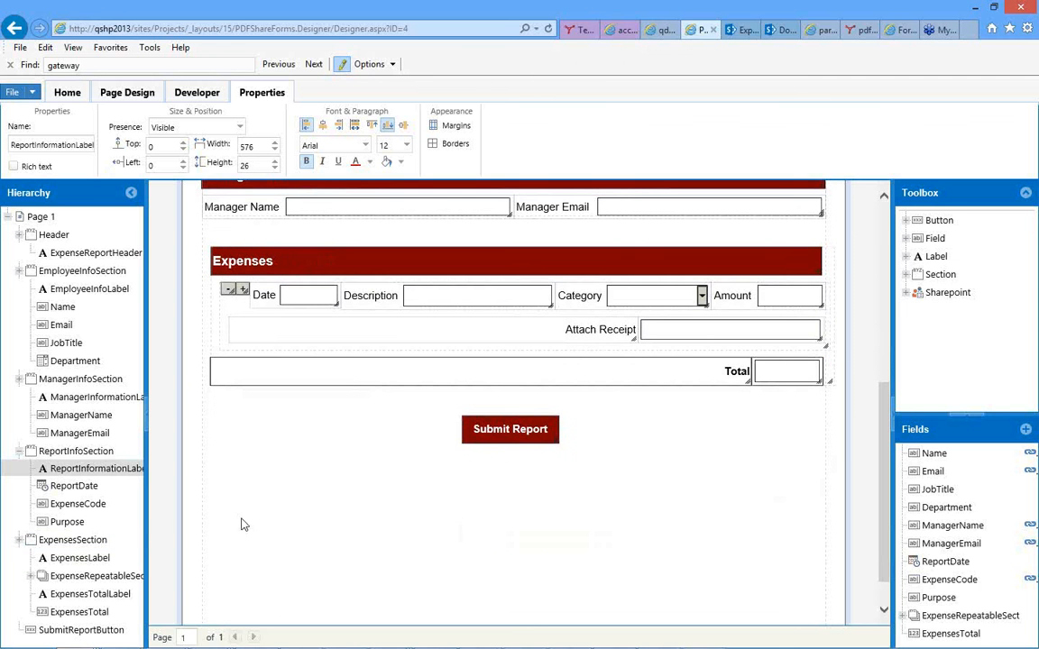
Inspect the ExpenseRepeatableSection in the Expenses area, including its repeat settings and its add and remove expense buttons.
left_click(31, 578)
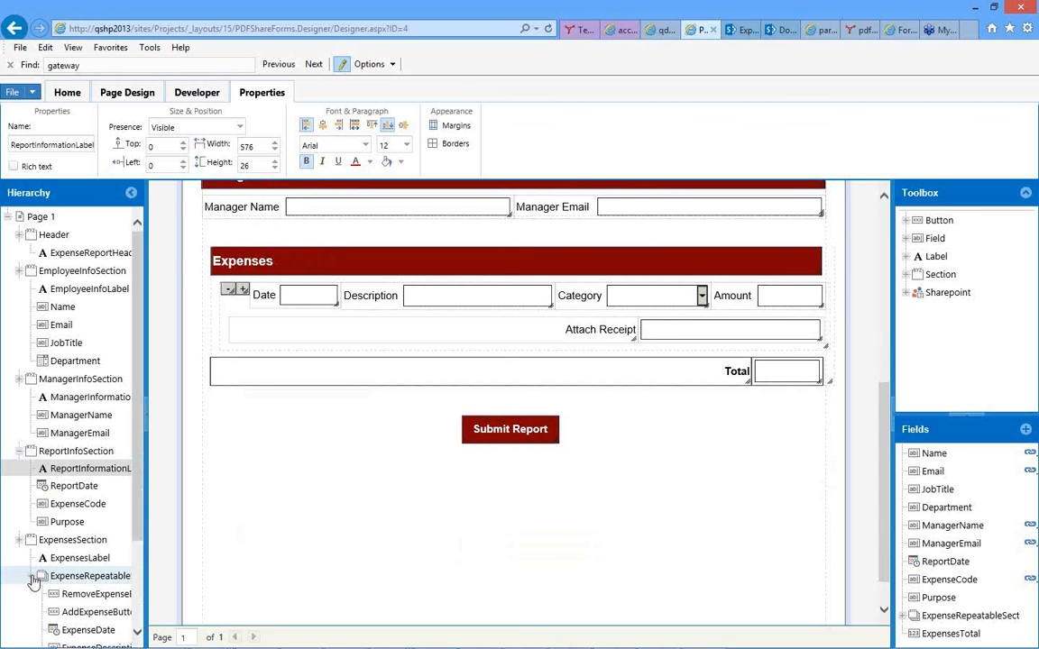
left_click(88, 578)
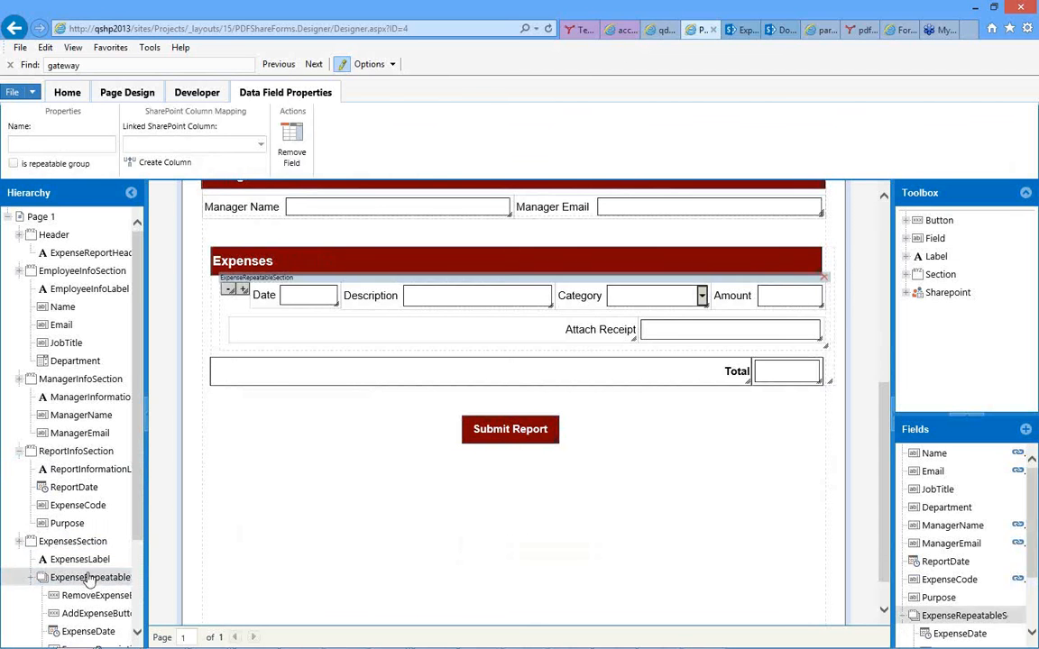
scroll(341, 499, "up", 2)
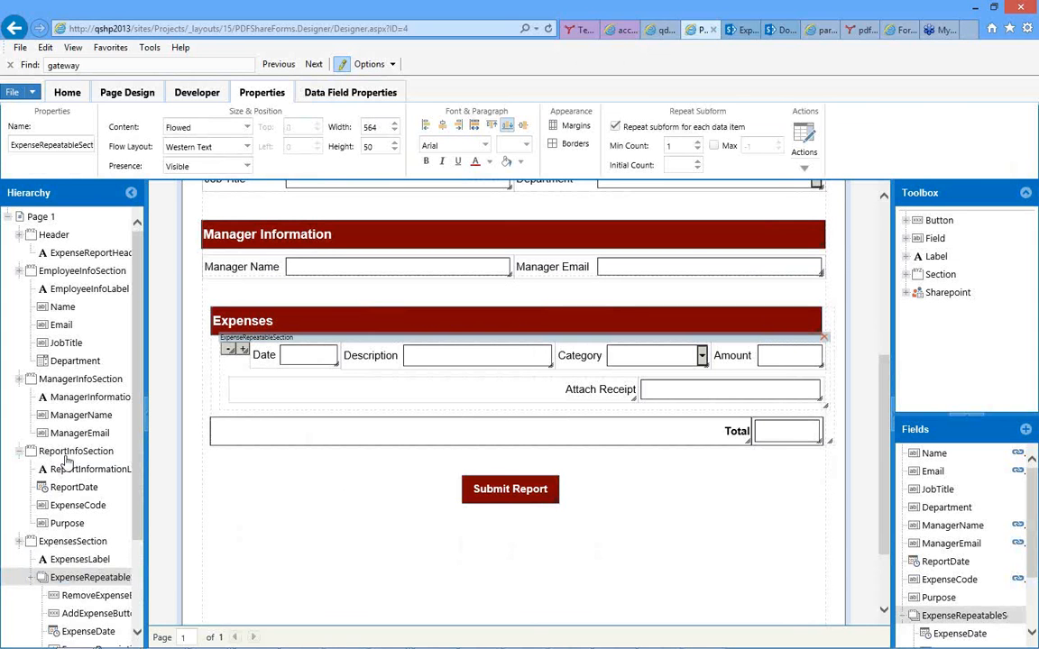
left_click(376, 357)
left_click(231, 351)
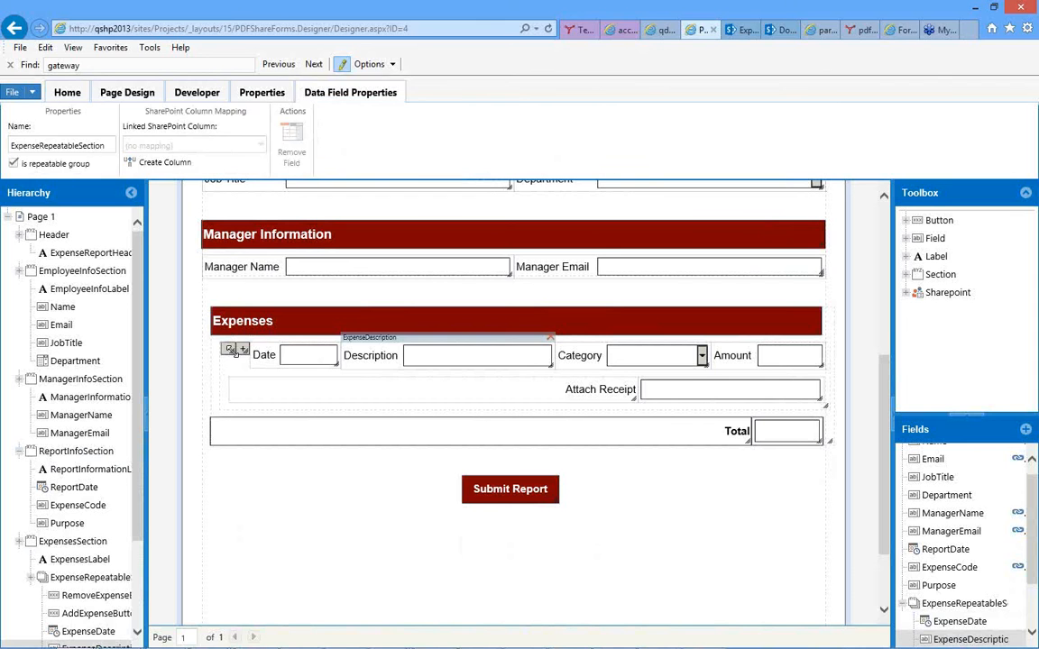
left_click(579, 344)
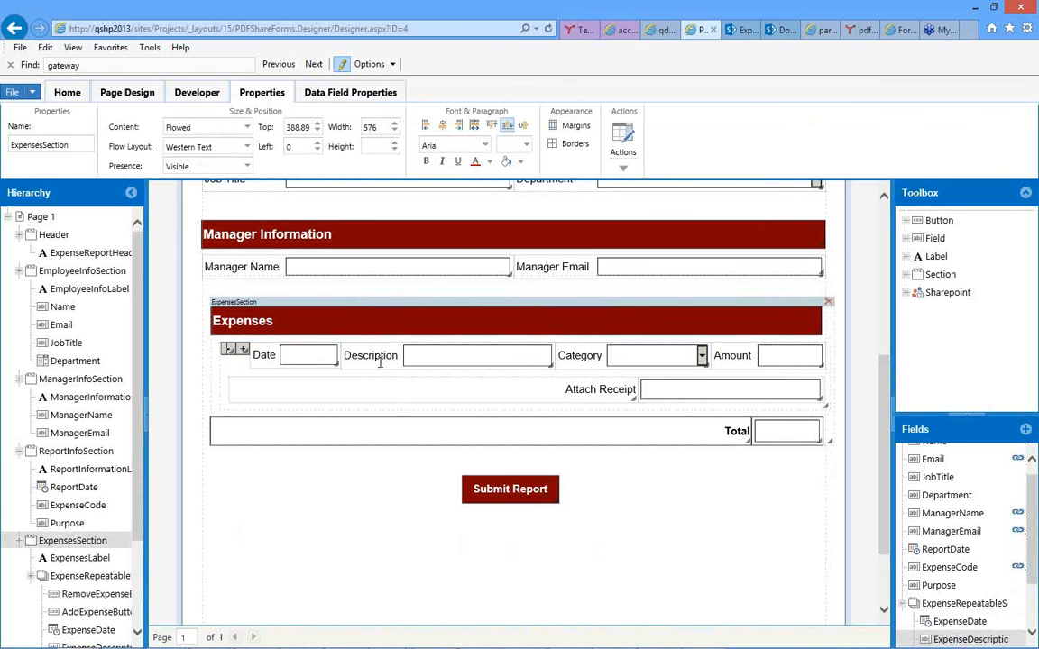
left_click(239, 405)
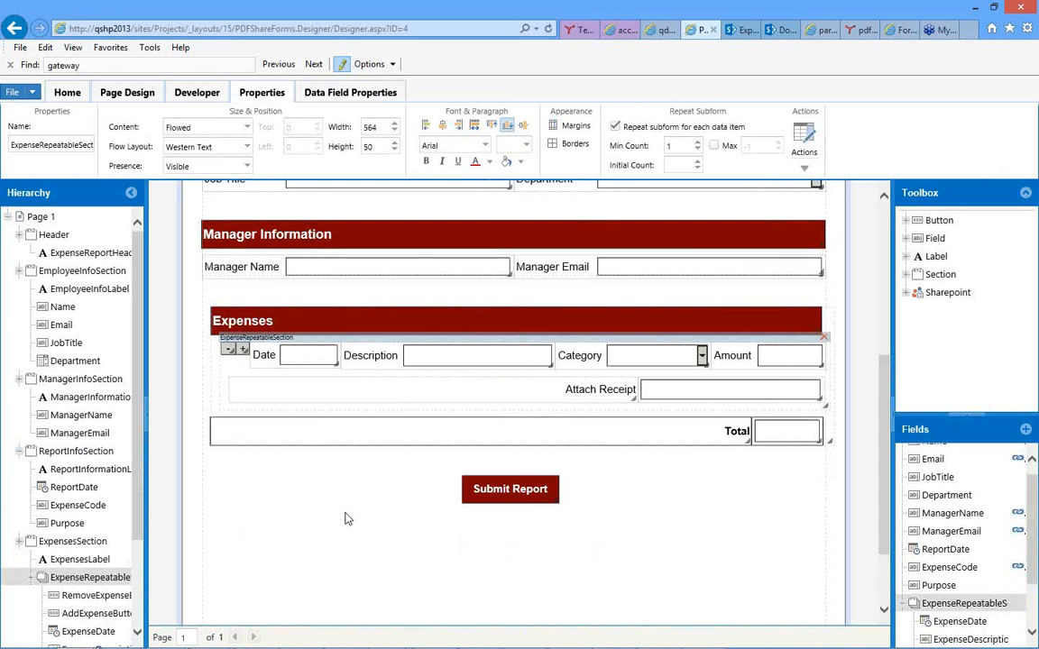
left_click(332, 474)
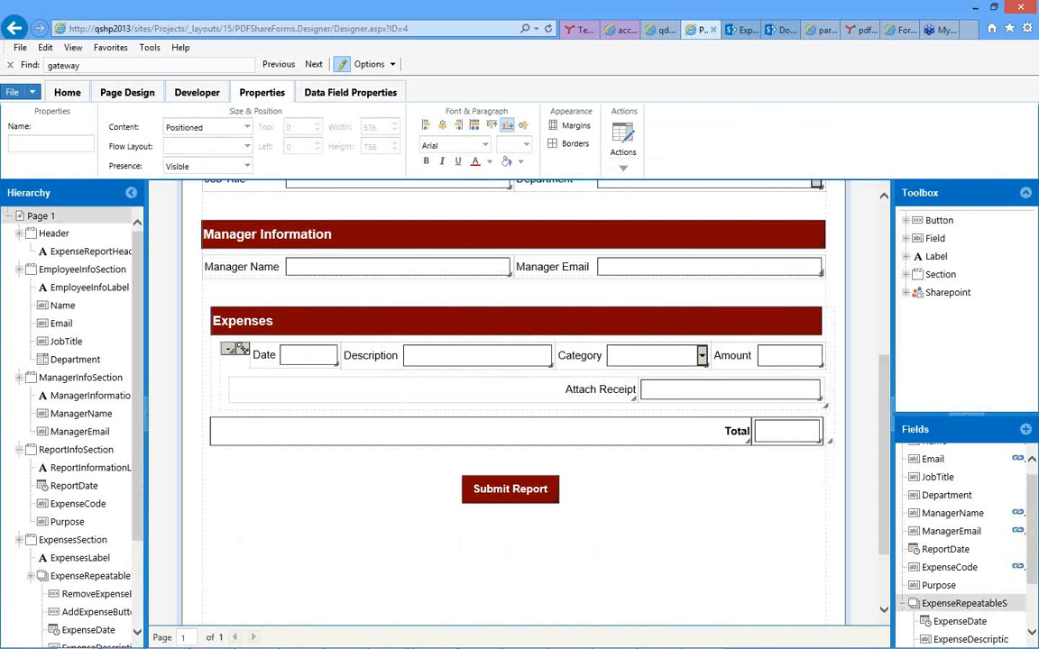
left_click(242, 348)
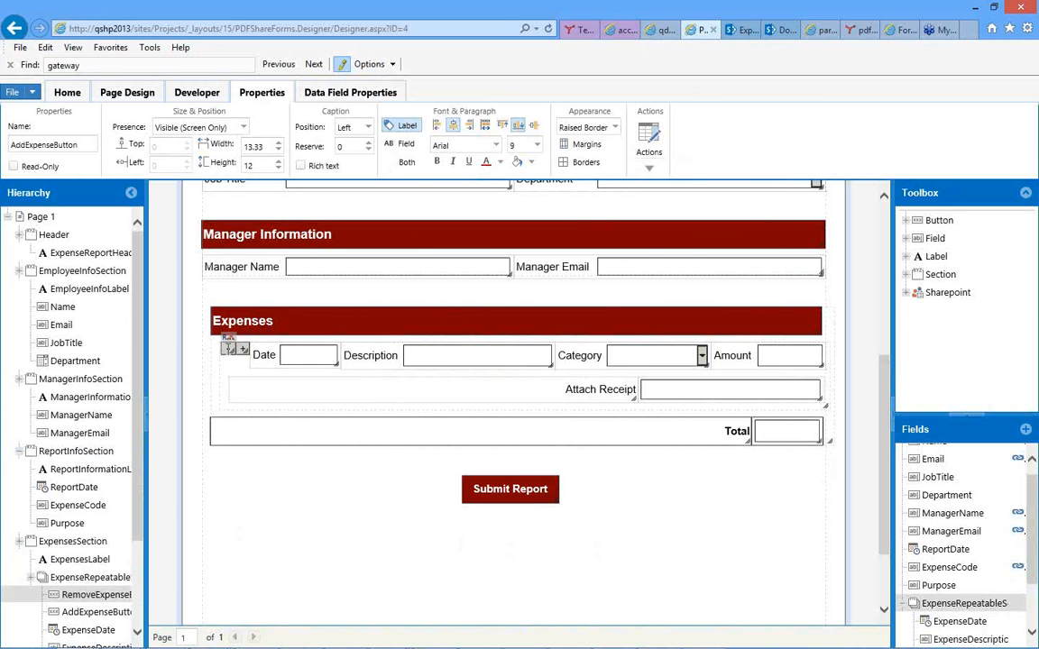
left_click(229, 348)
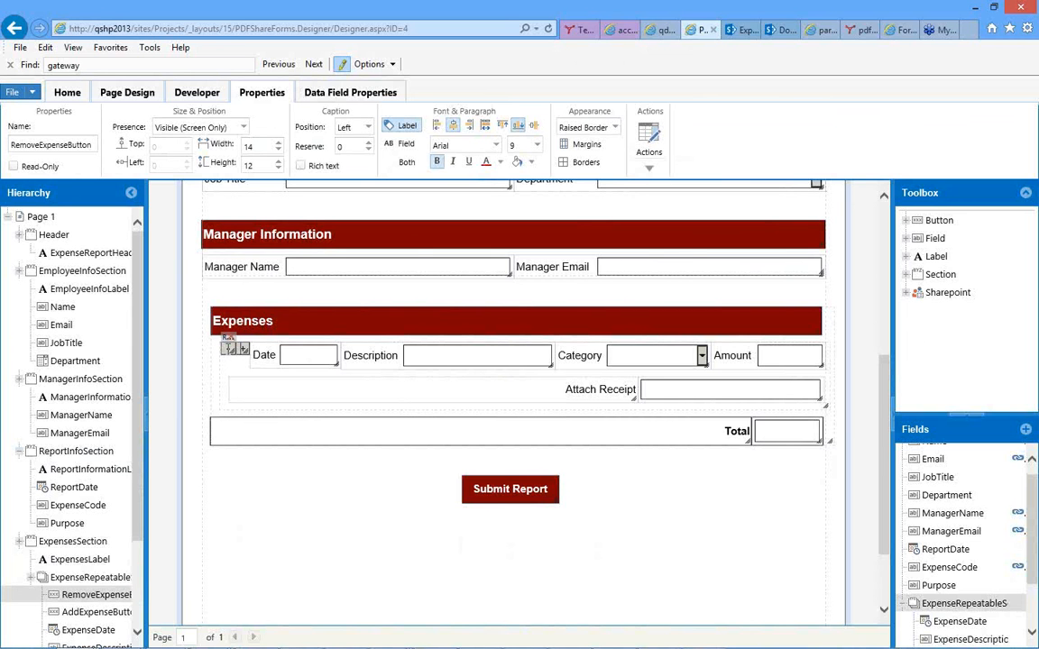
Reveal the available repeatable section buttons among the form controls and inspect the expense row's Date and Category fields.
left_click(905, 275)
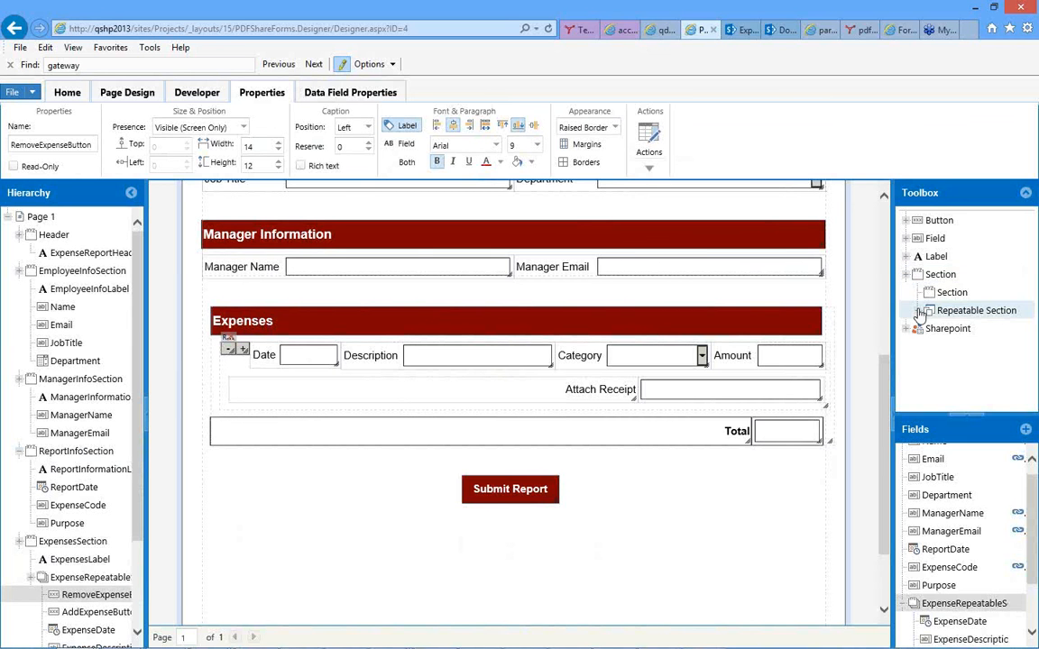
left_click(918, 311)
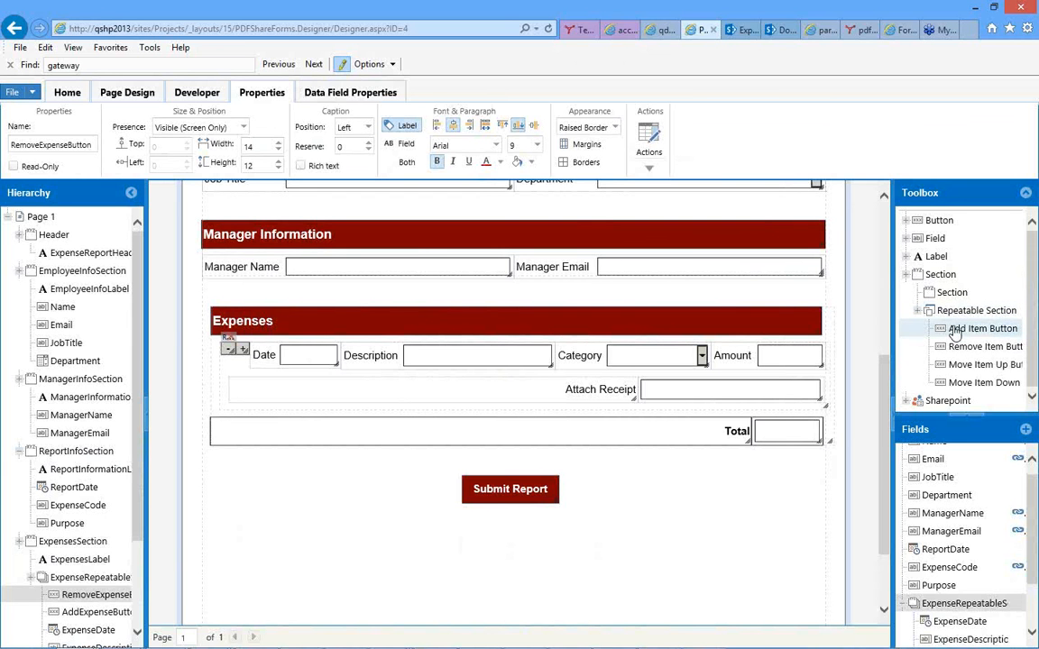
left_click(981, 347)
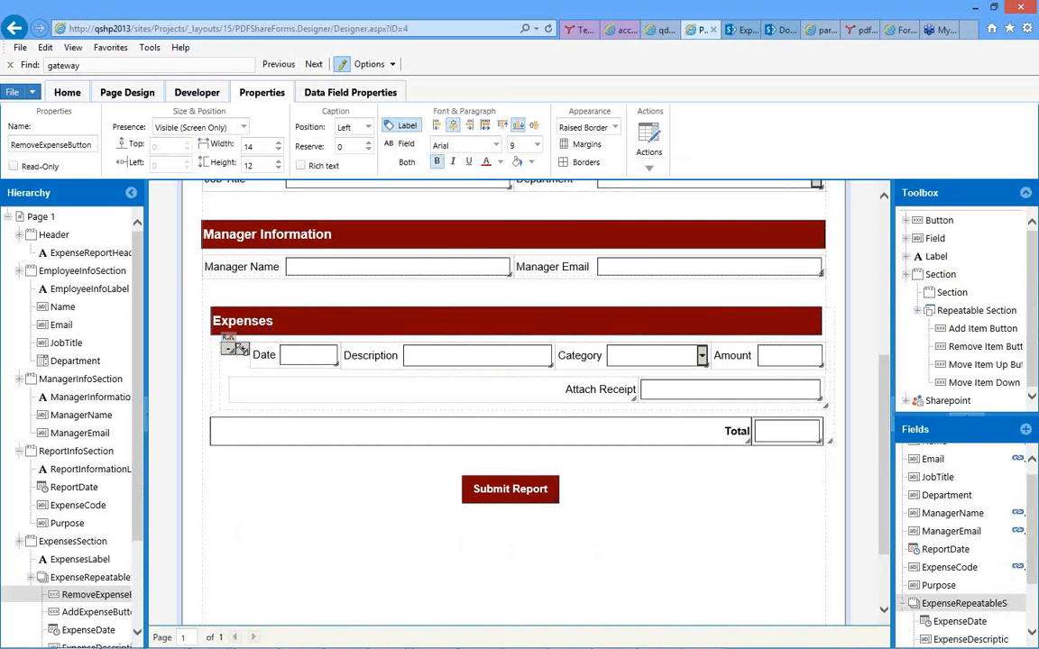
left_click(316, 360)
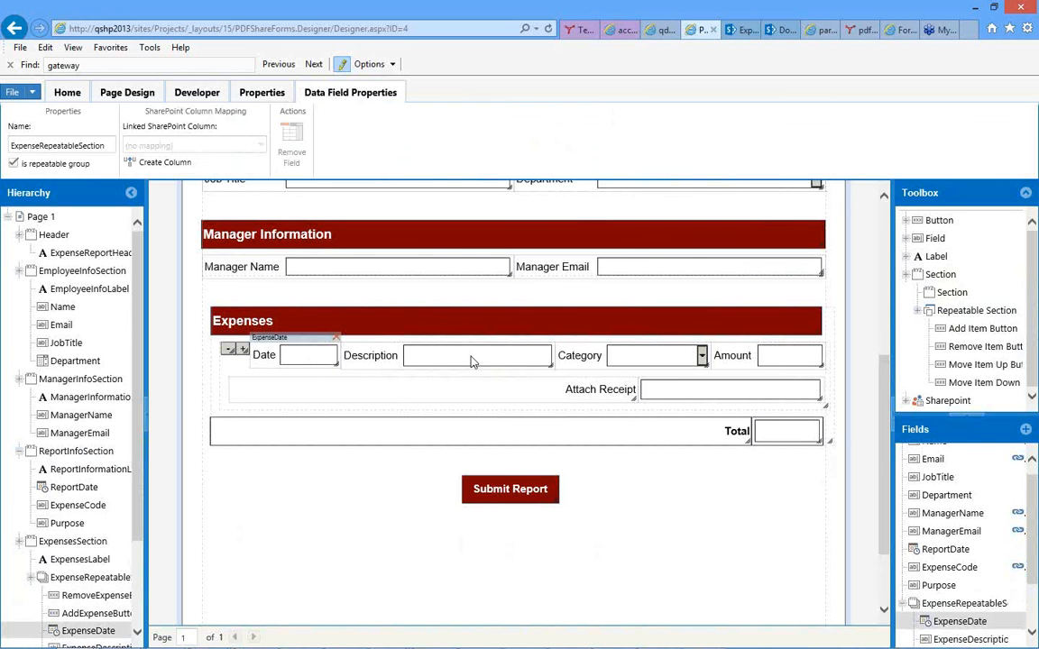
left_click(643, 361)
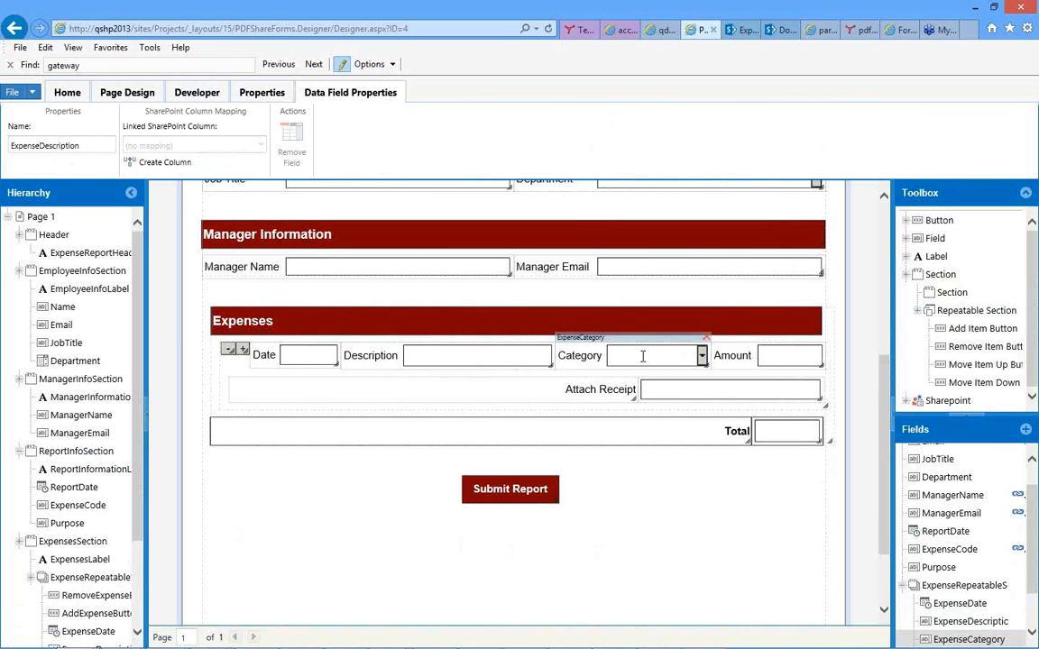
Select the Department field in Employee Information and check its control value setting, leaving it unchanged.
scroll(643, 361, "up", 2)
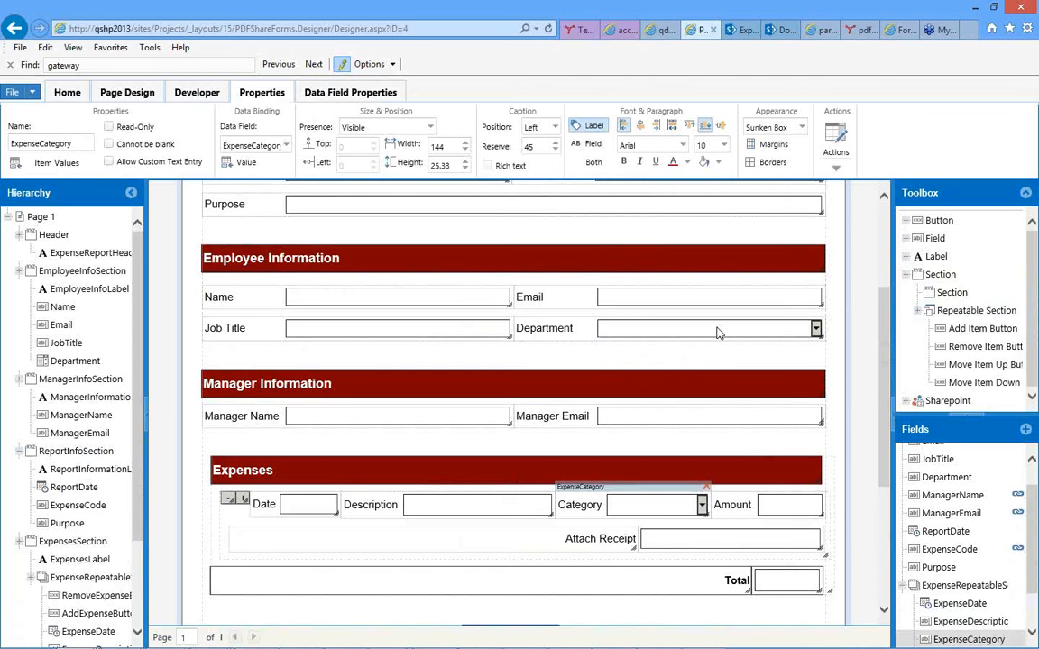
left_click(712, 333)
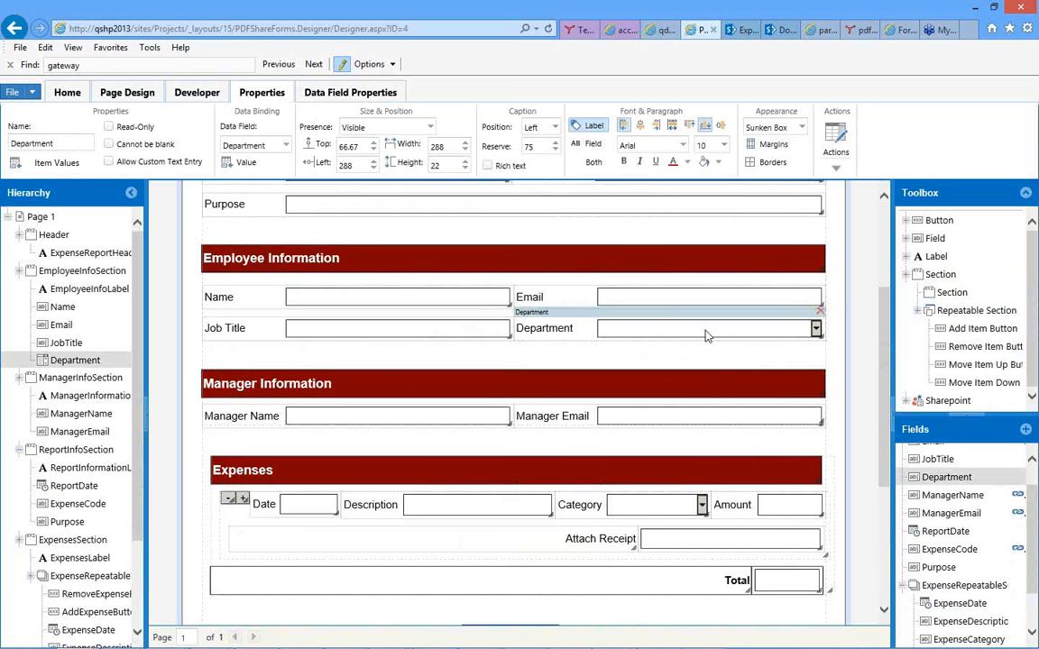
left_click(242, 166)
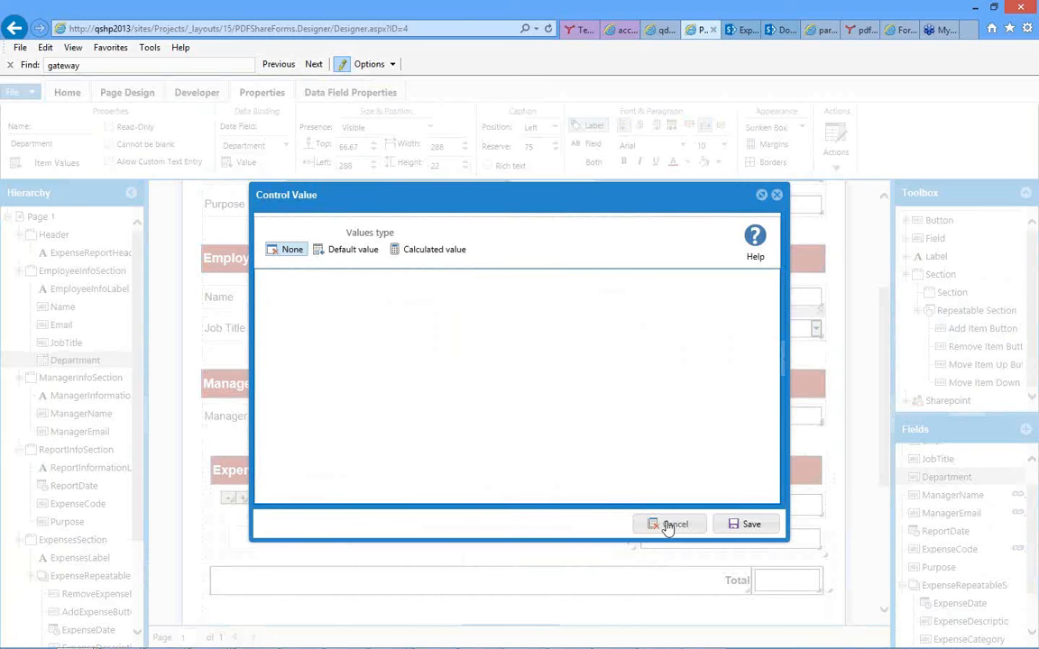
left_click(670, 525)
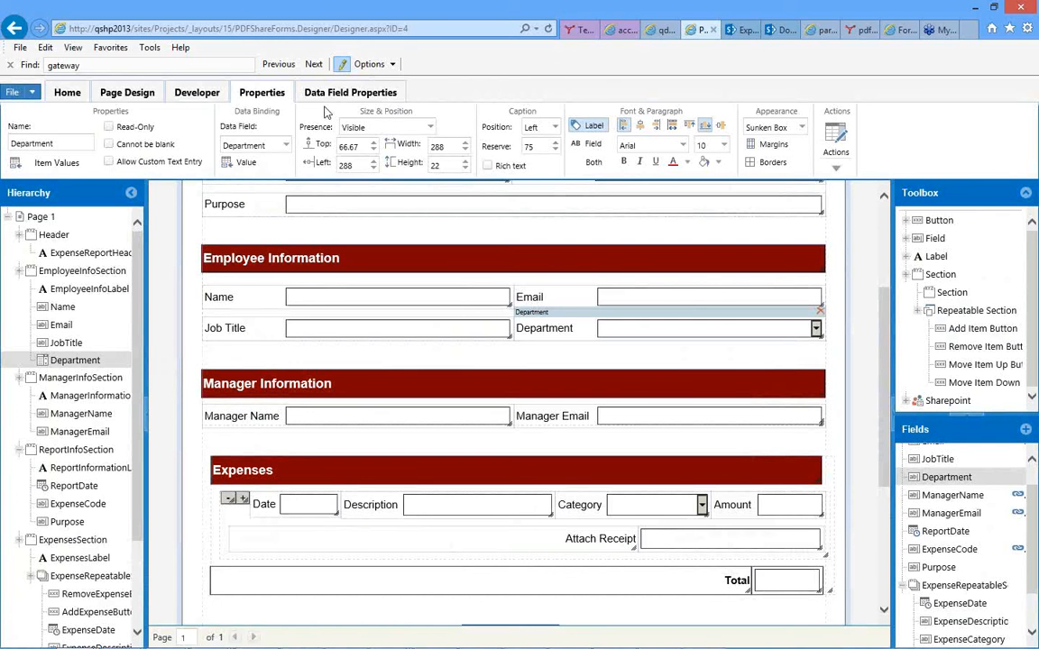
Source the Department field's item values from the Departments SharePoint list, using the Department column with ascending sorting, and save.
left_click(51, 167)
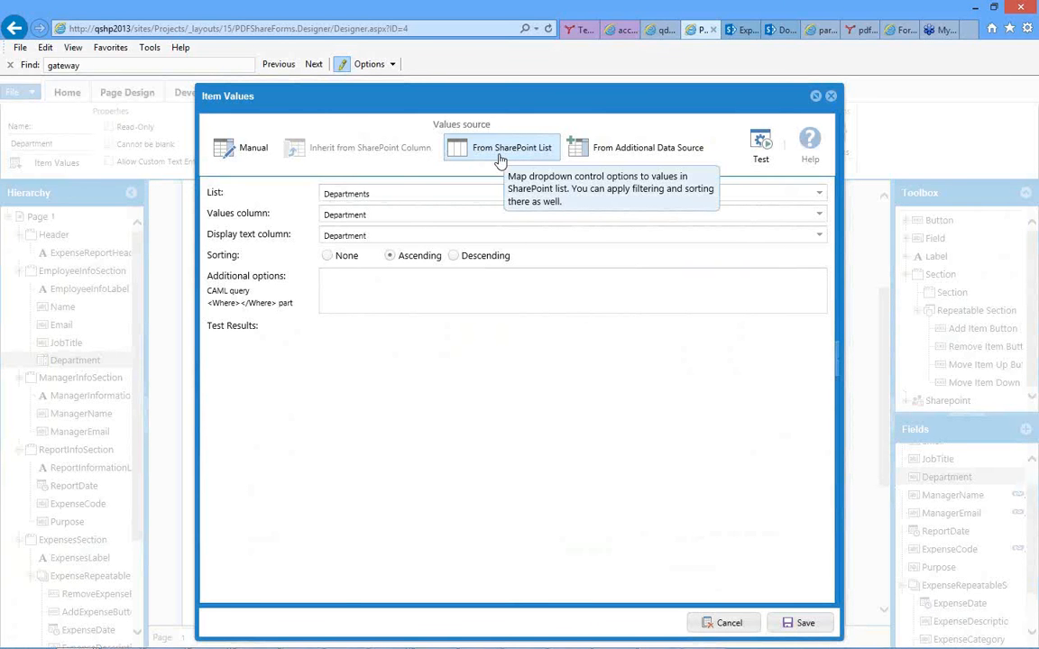
left_click(819, 198)
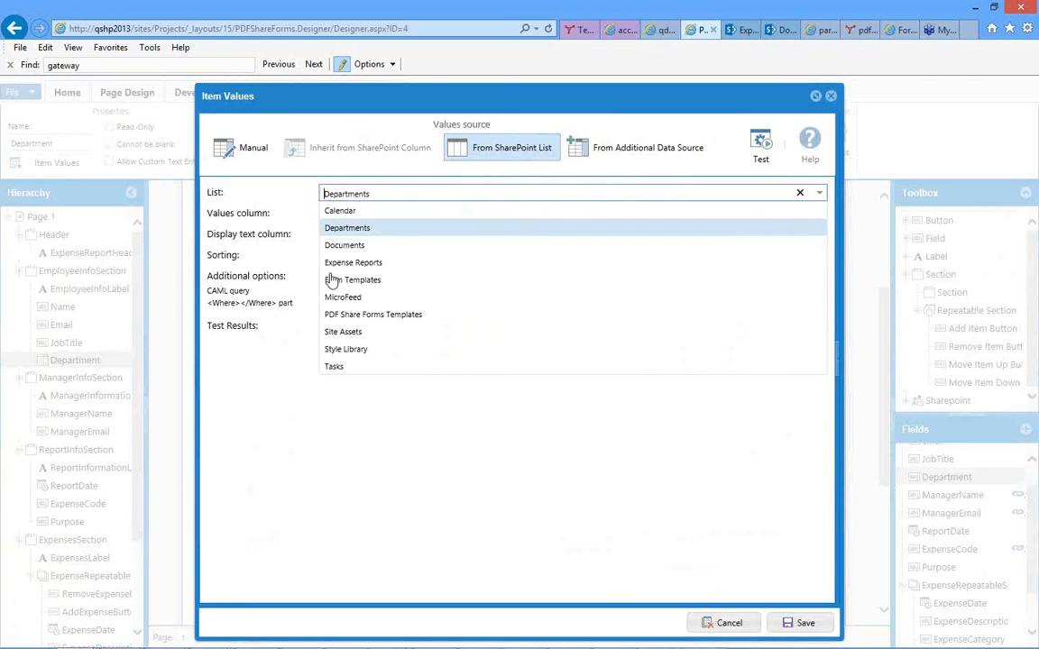
left_click(334, 229)
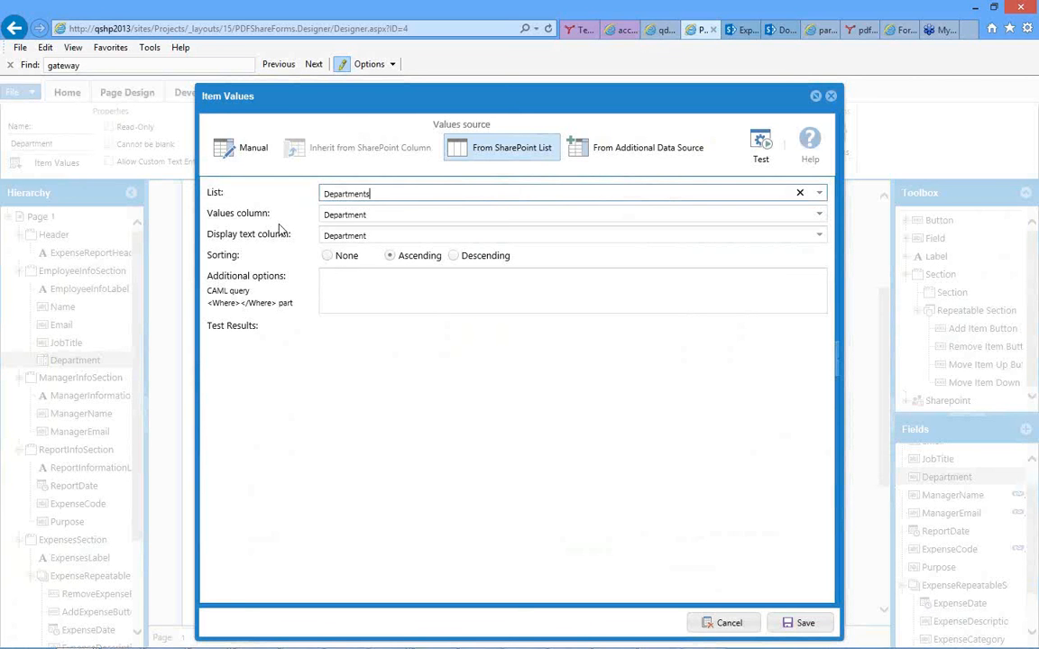
left_click(332, 216)
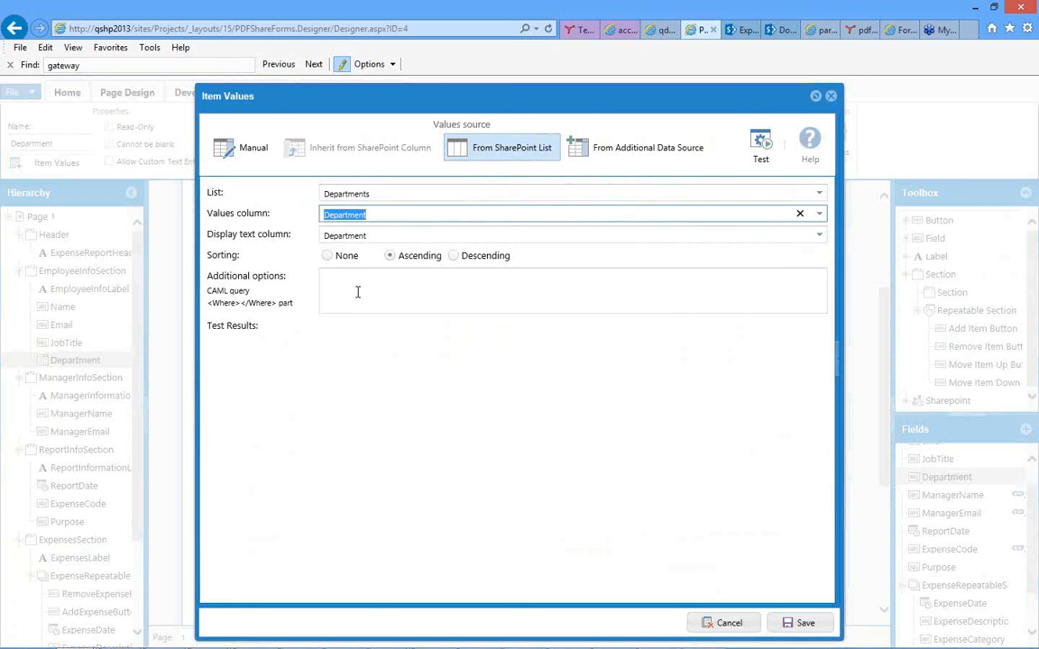
left_click(390, 256)
left_click(357, 295)
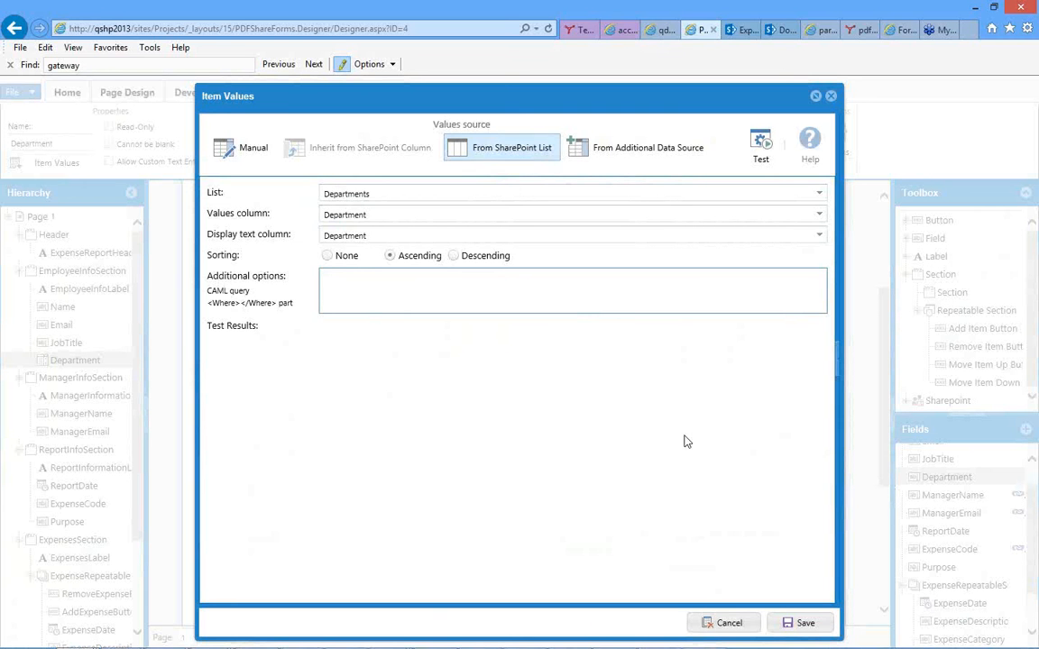
left_click(796, 622)
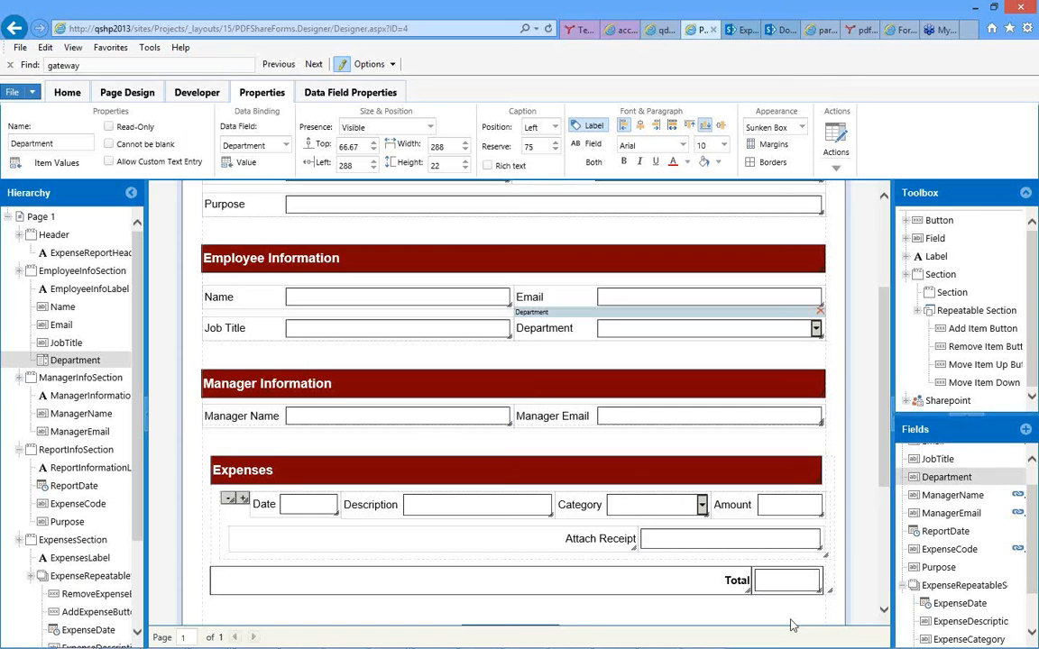
Inspect the expense Category field's manual item values, try adding and removing a blank item, and discard the changes.
left_click(632, 512)
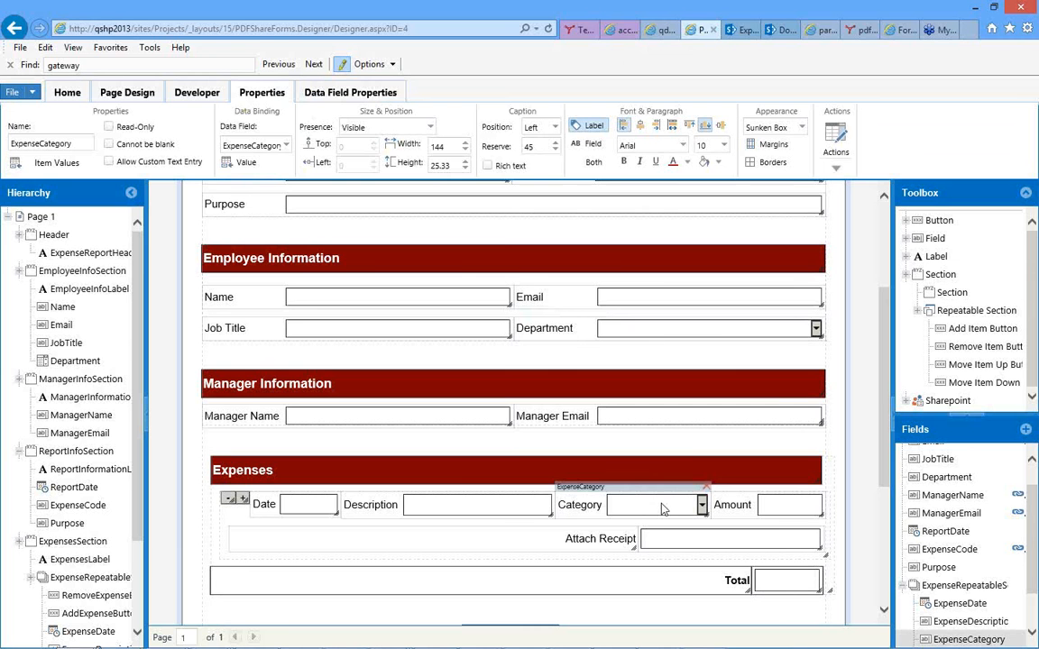
left_click(44, 168)
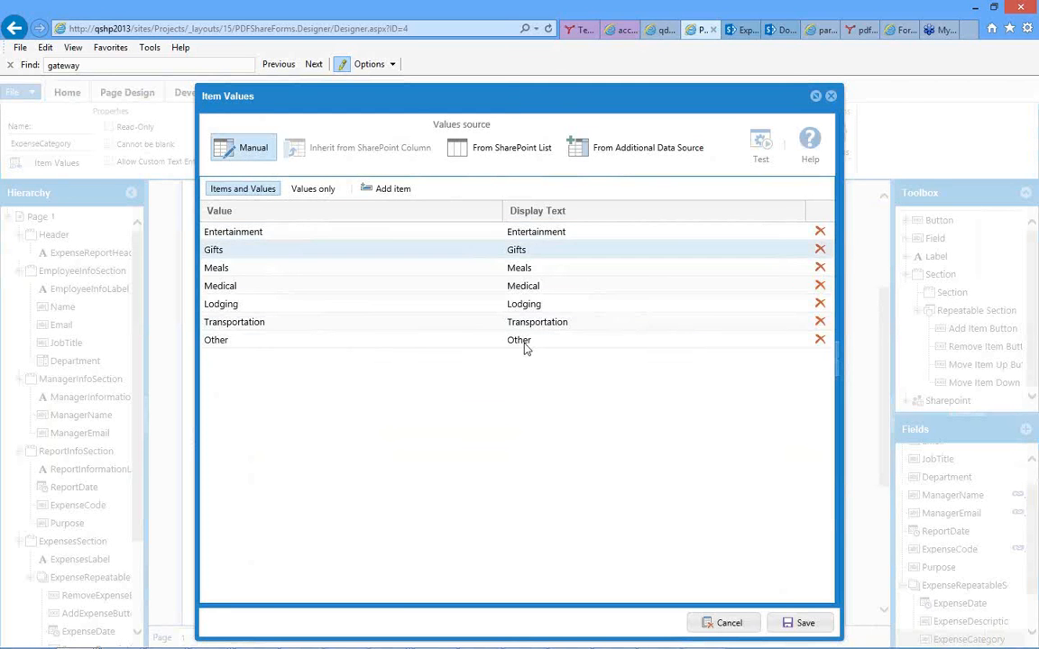
left_click(388, 190)
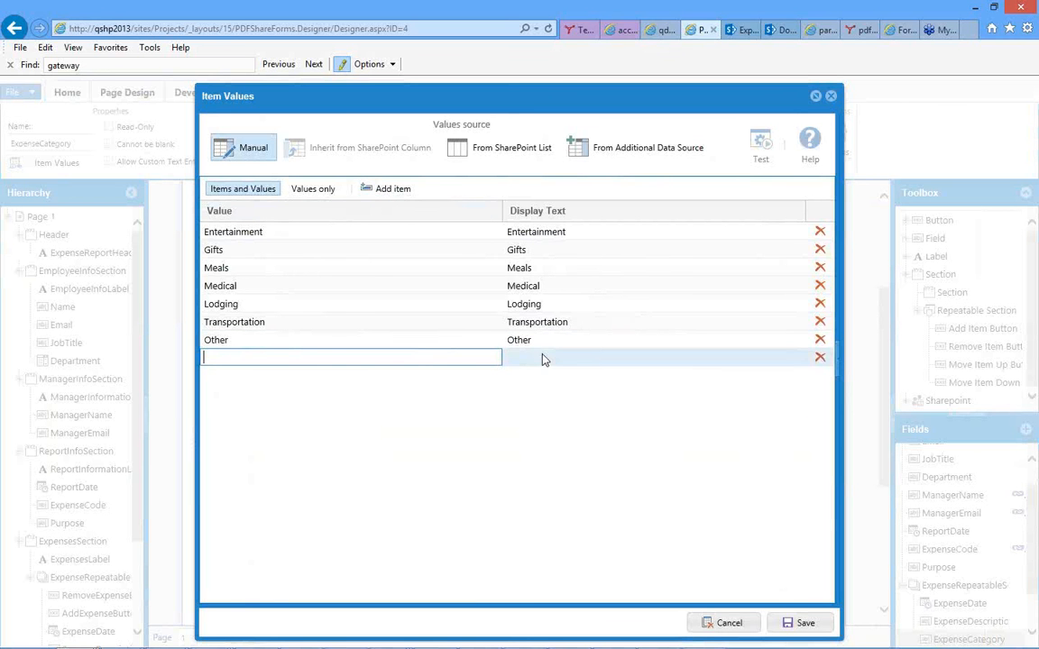
left_click(818, 361)
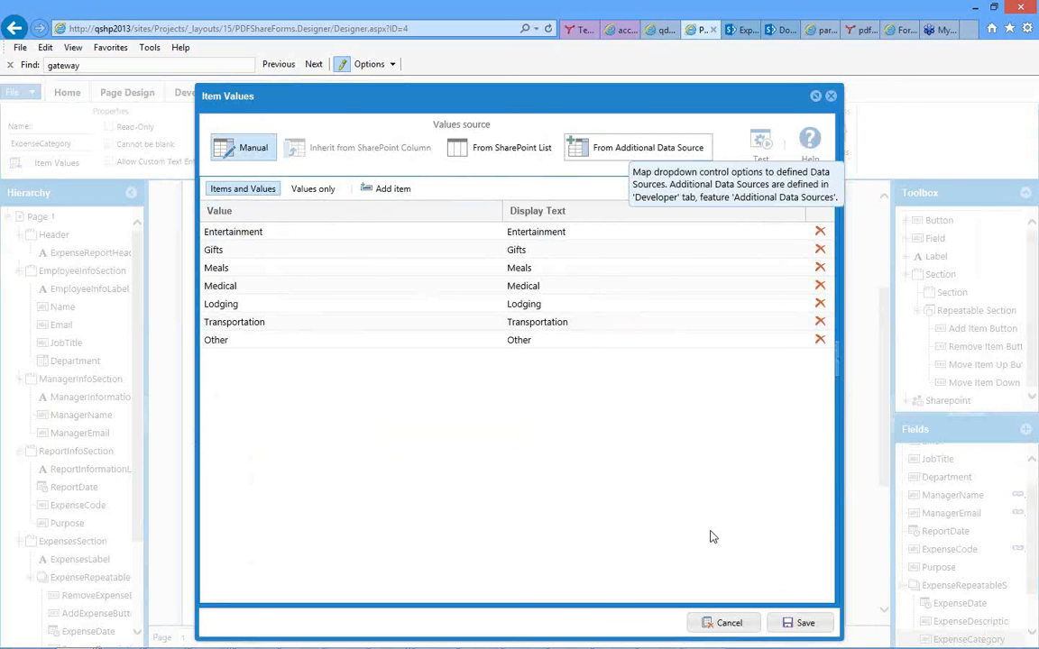
left_click(724, 623)
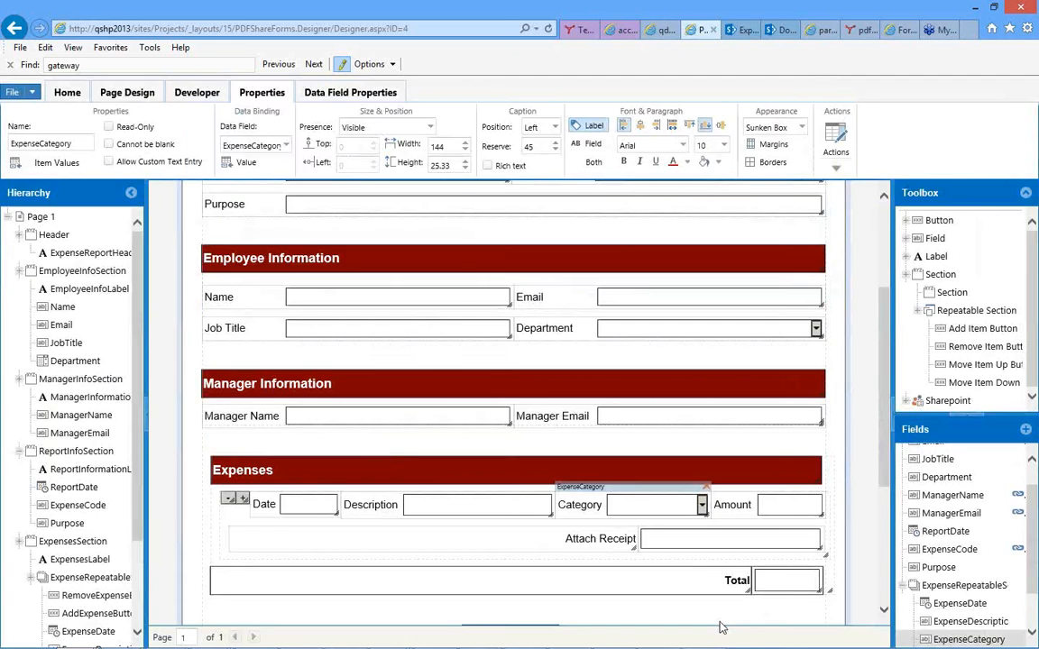
Inspect the Attach Receipt label and its ExpenseReceipt attachment field in the Expenses section.
scroll(553, 455, "down", 2)
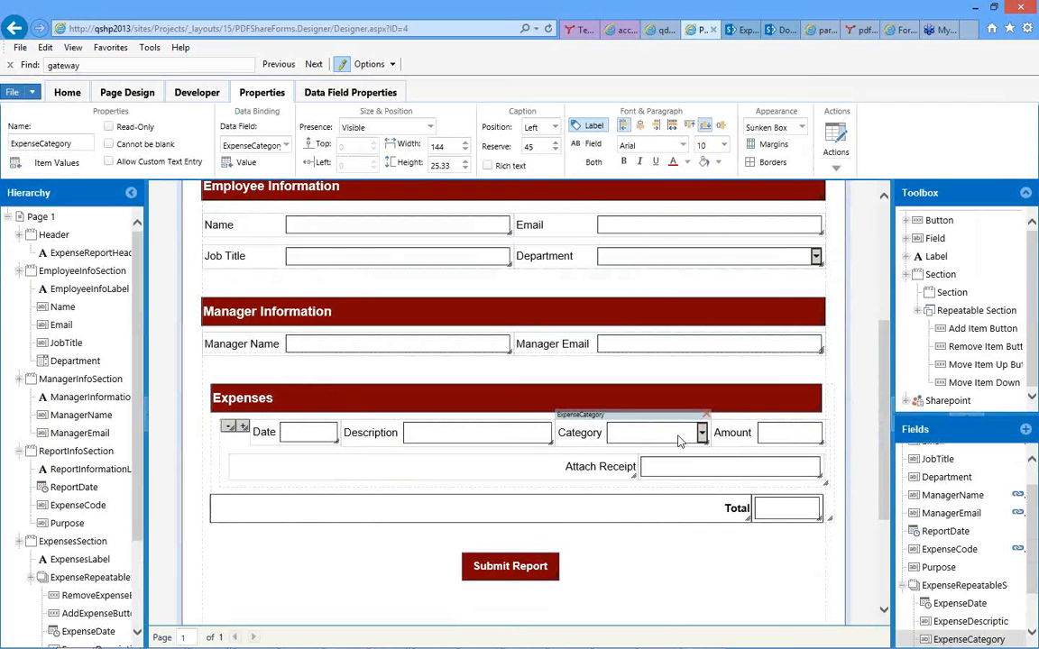
left_click(526, 469)
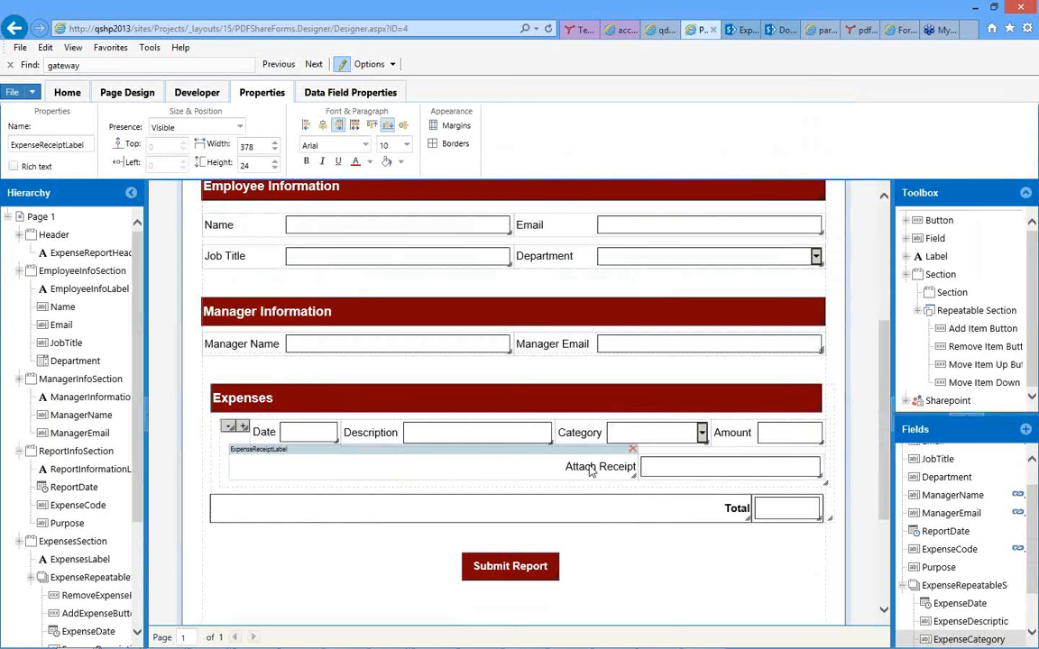
left_click(664, 448)
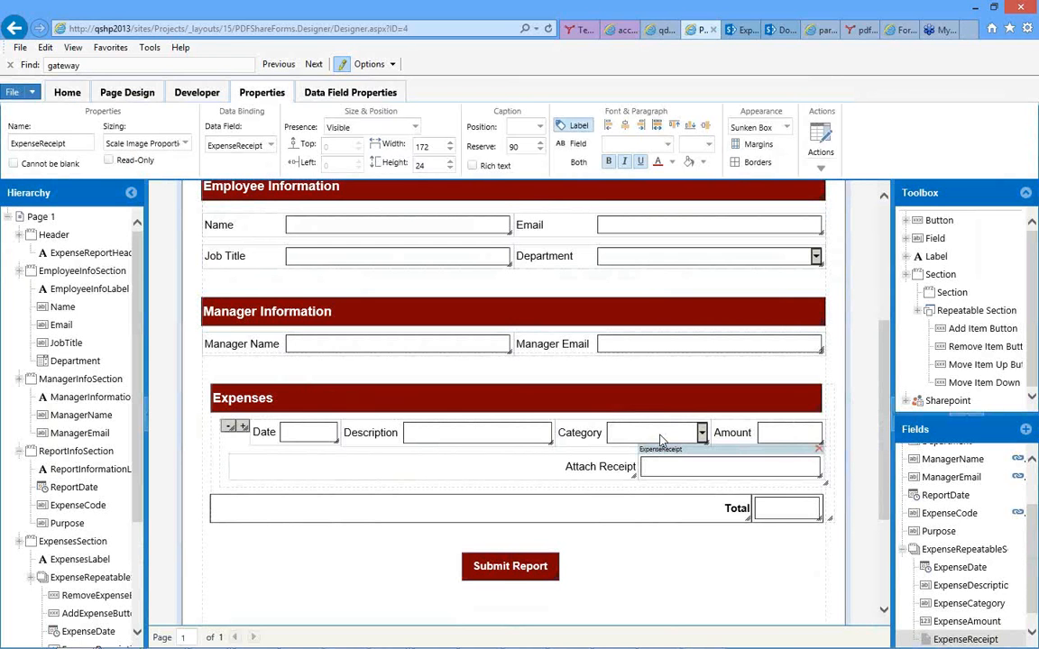
Open the expense Category field's Field Exit rules and review the script that shows or hides ReceiptSection.
left_click(660, 436)
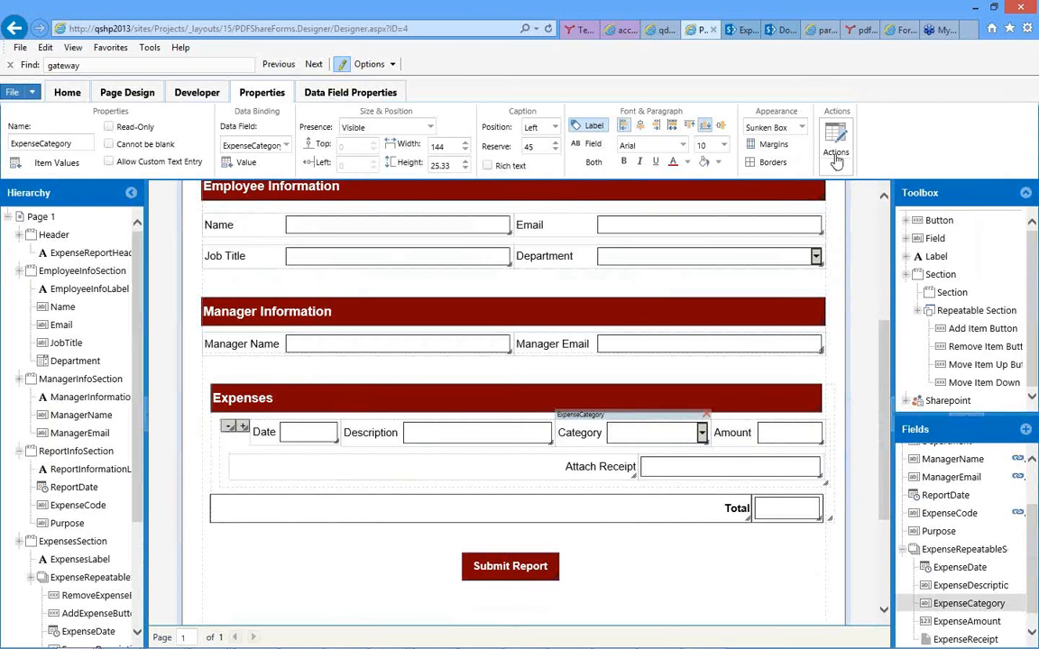
left_click(837, 169)
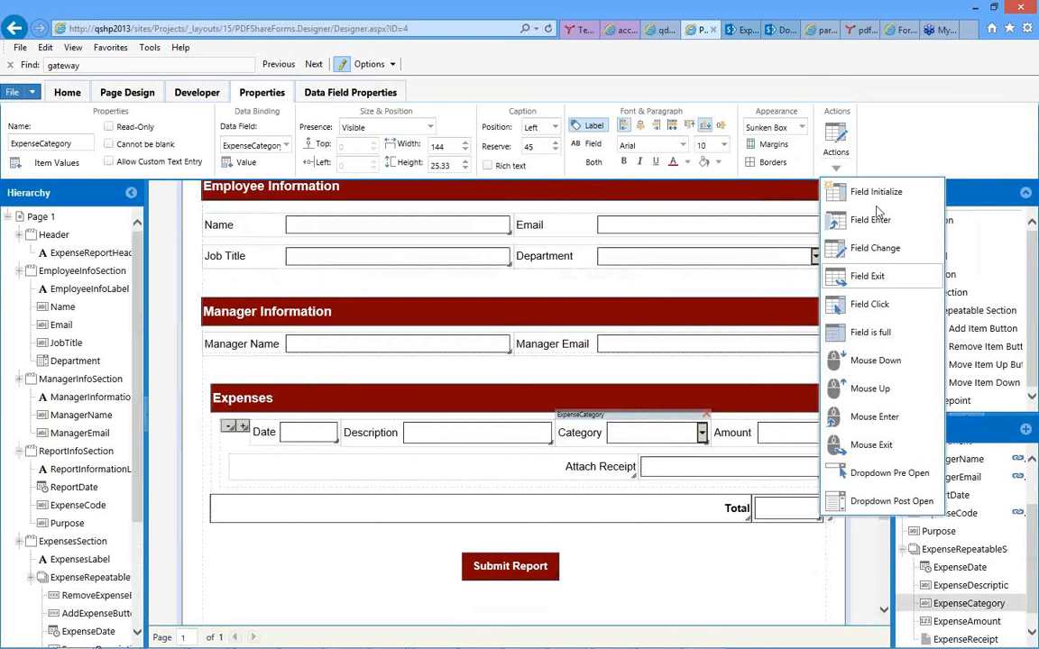
left_click(863, 279)
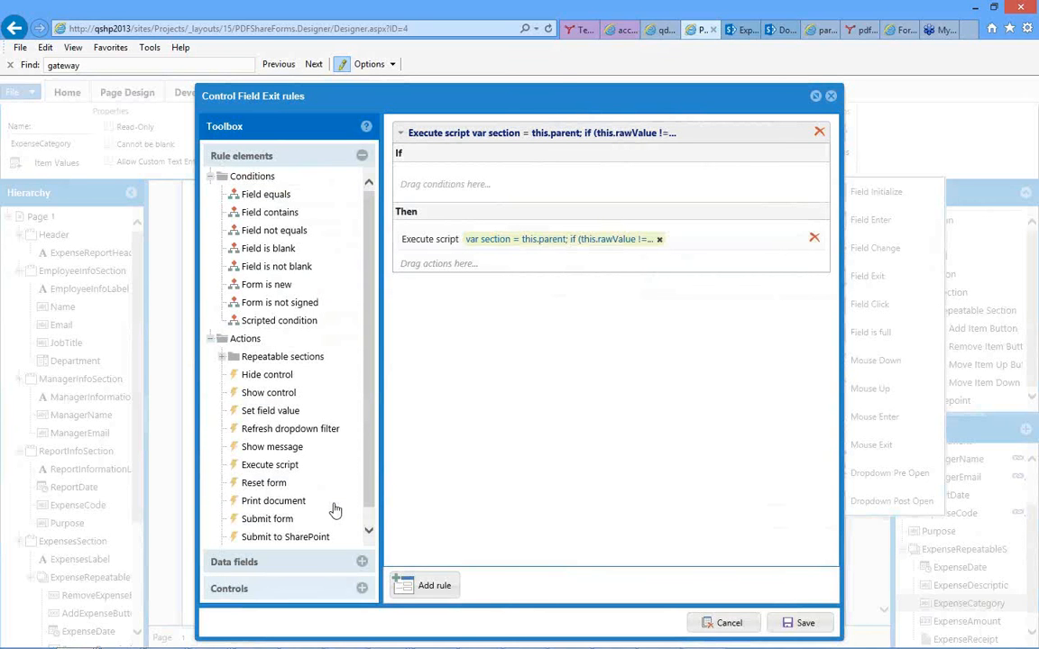
left_click(521, 241)
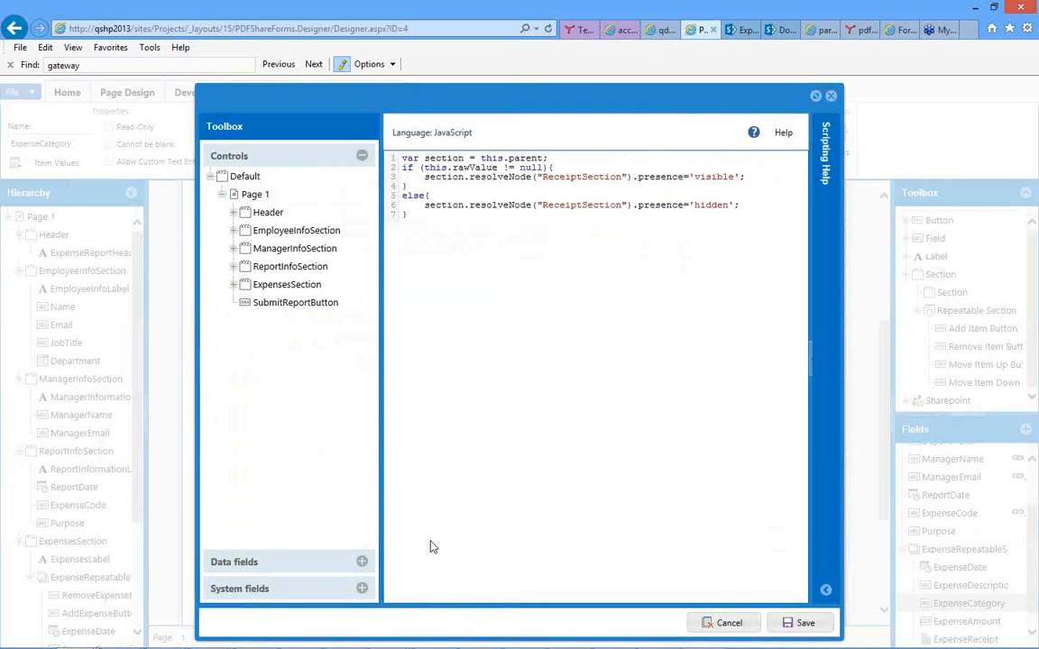
left_click(797, 624)
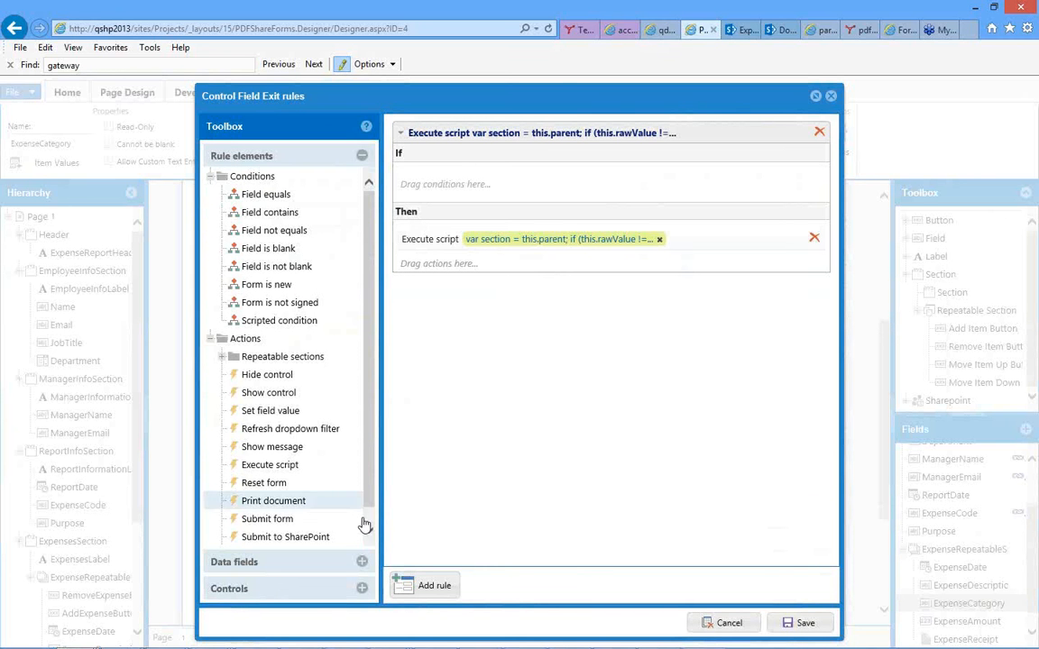
Look through the available rule conditions and actions, recheck the Field Exit script, and leave the rules without saving.
scroll(369, 523, "down", 1)
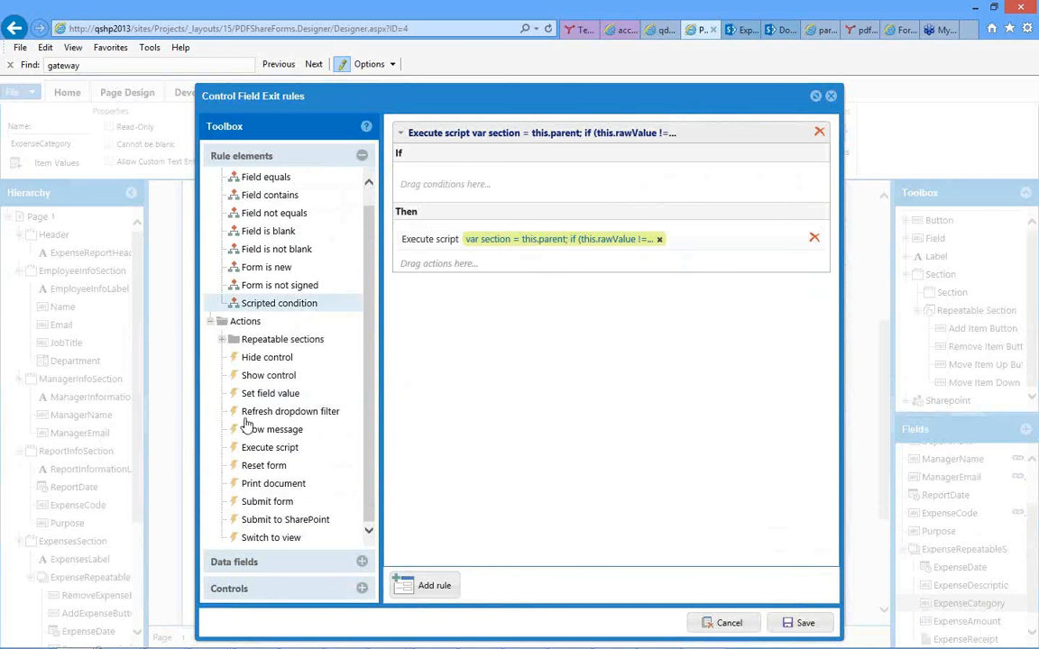
scroll(244, 456, "up", 1)
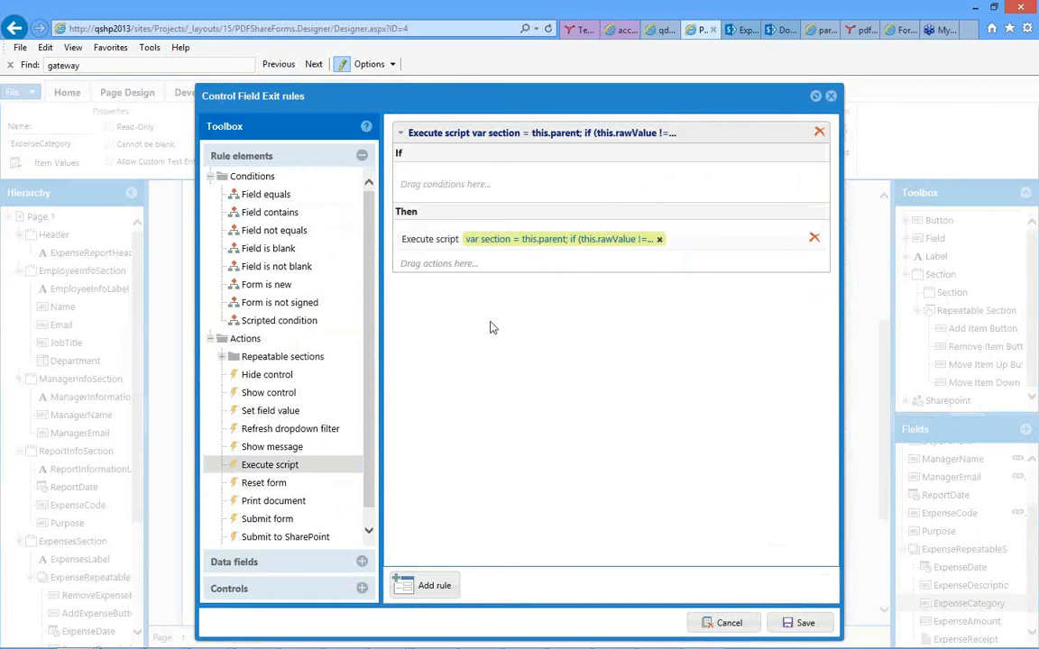
left_click(567, 239)
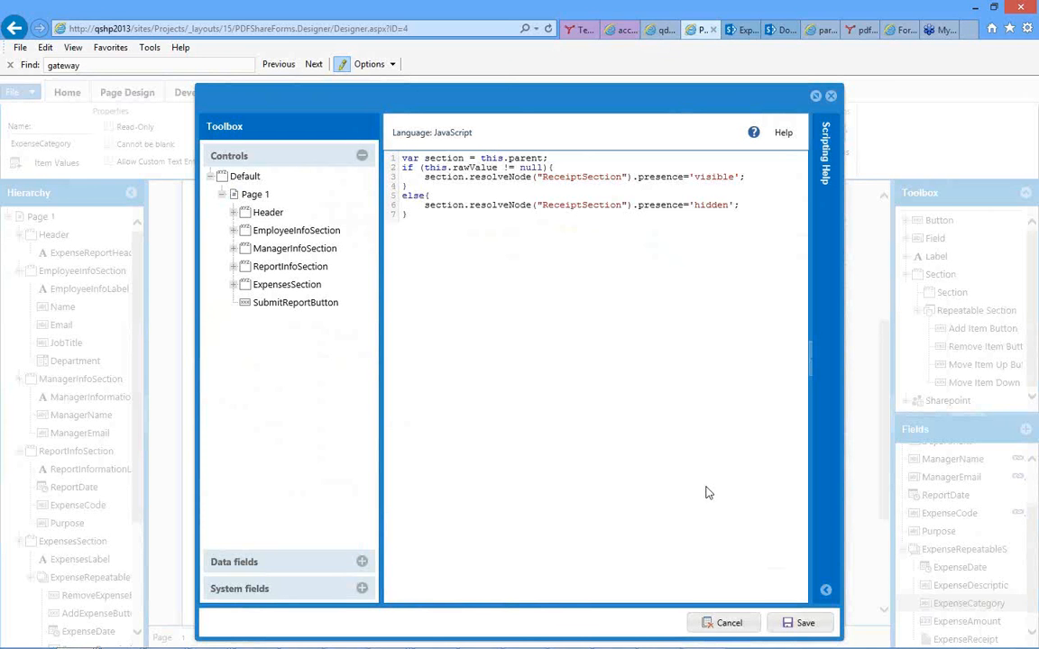
left_click(727, 624)
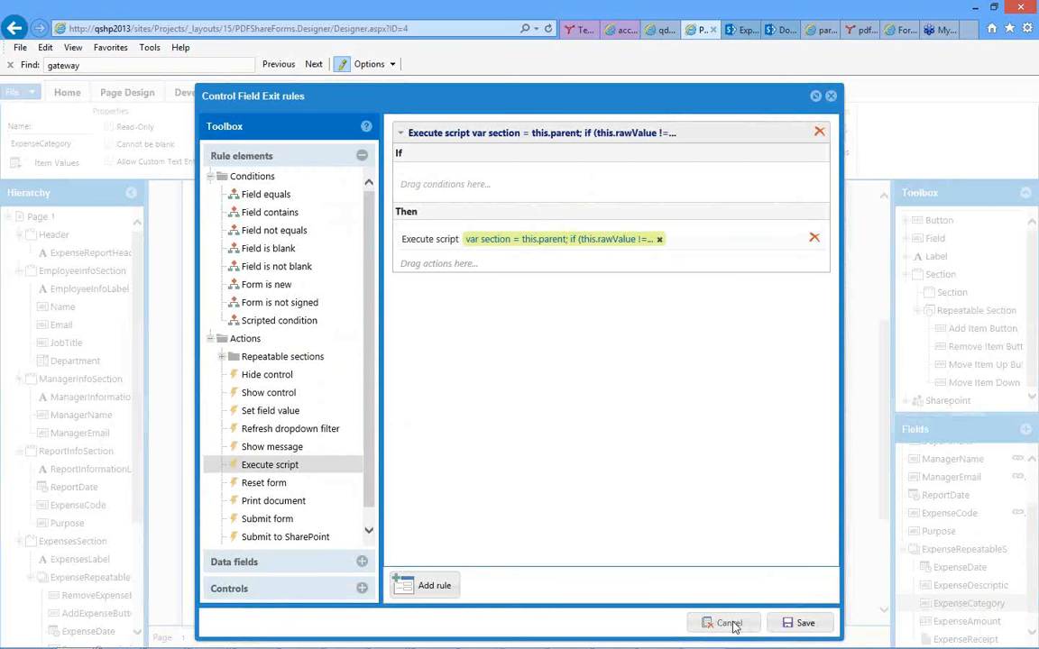
left_click(729, 623)
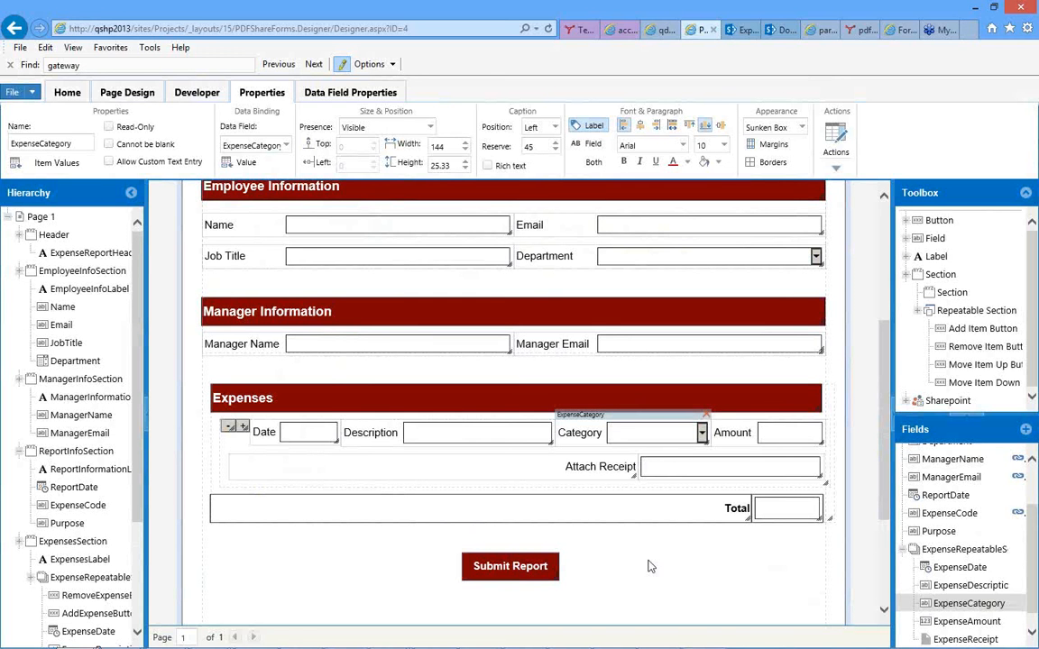
Preview the Expense Report form as a PDF and dismiss the preview-mode warning.
left_click(503, 359)
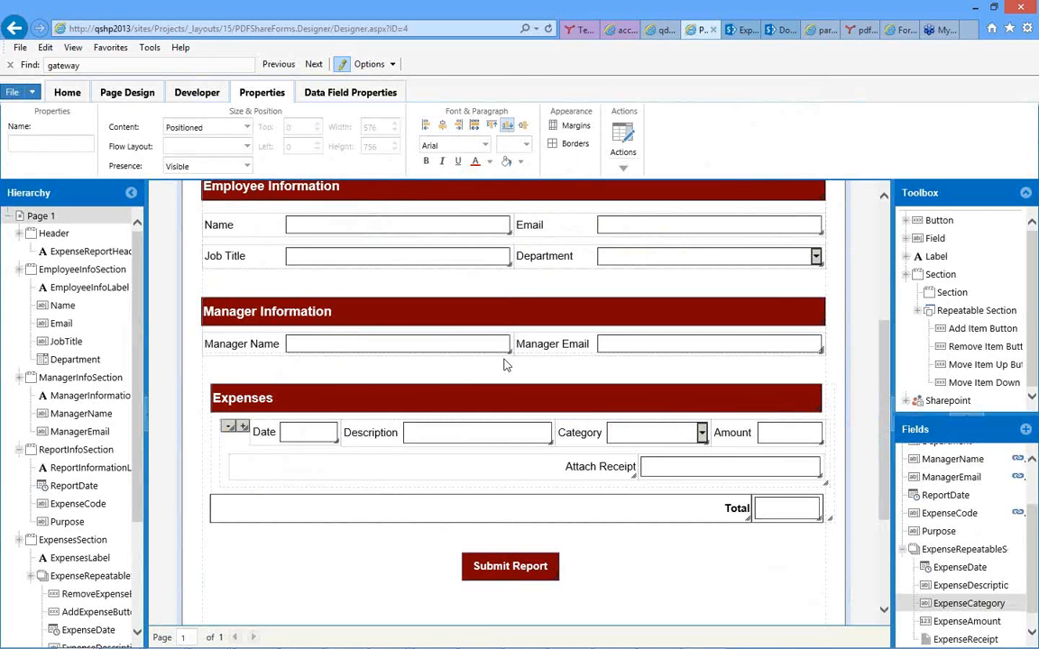
scroll(502, 356, "up", 1)
scroll(503, 359, "up", 2)
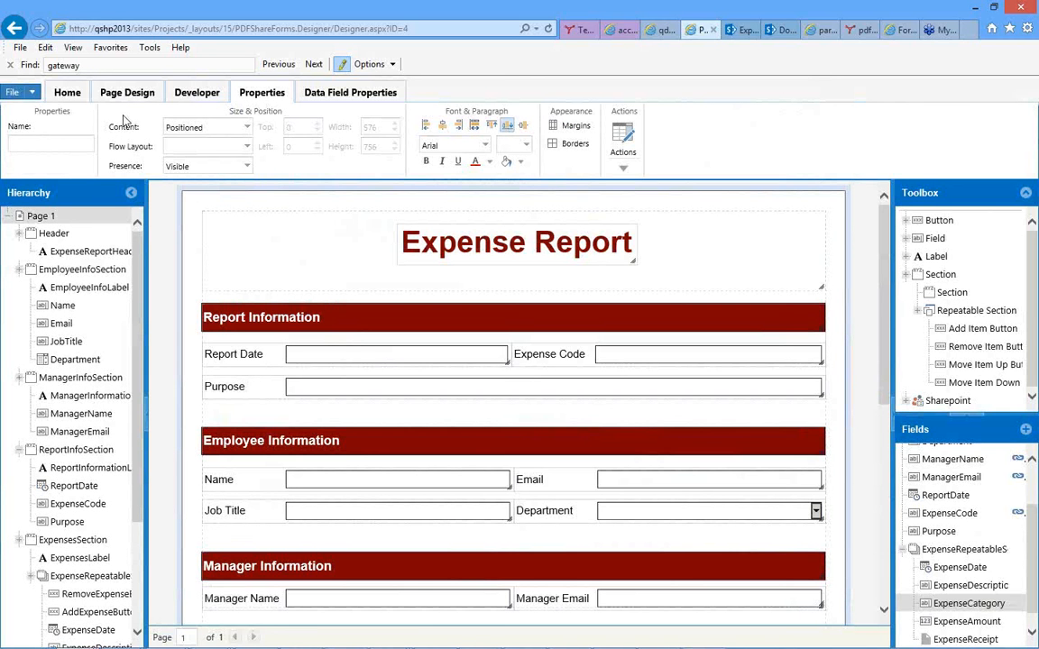
left_click(65, 94)
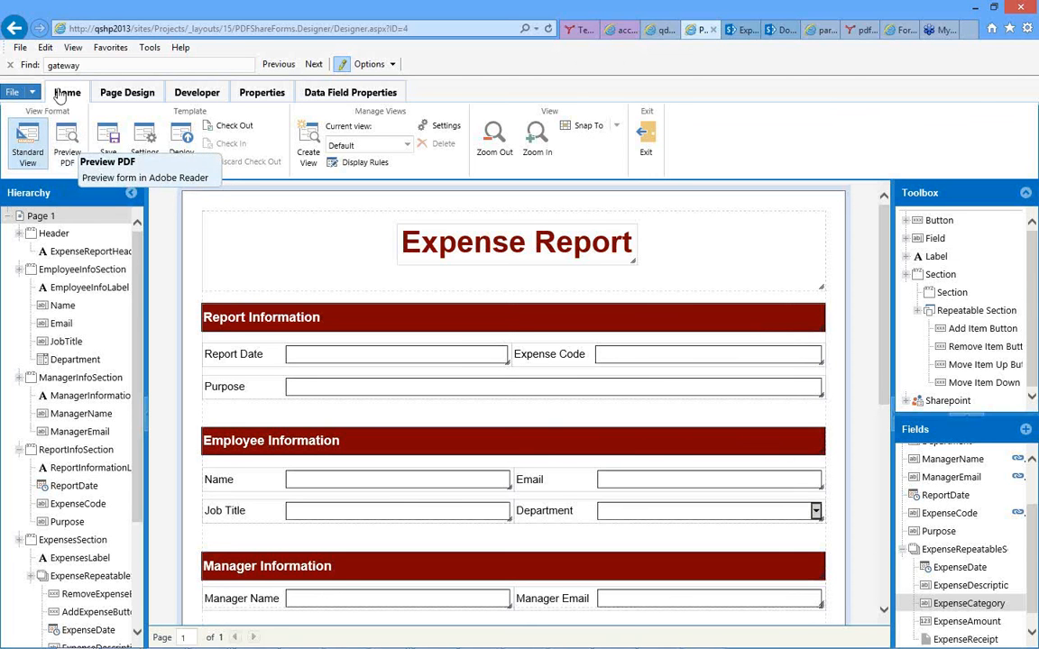
left_click(66, 150)
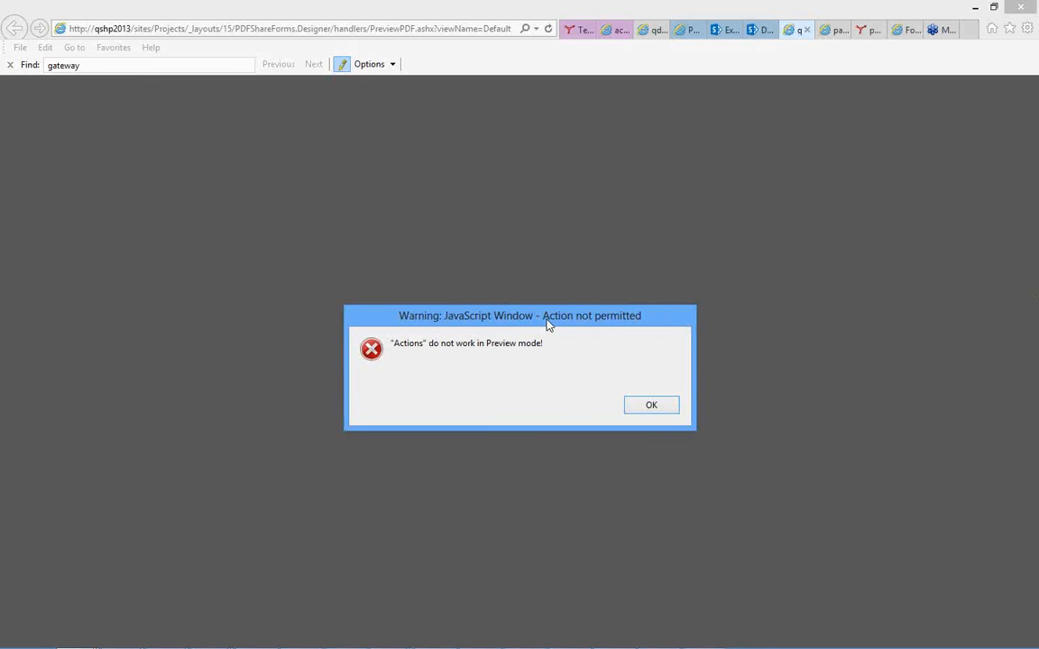
left_click(650, 407)
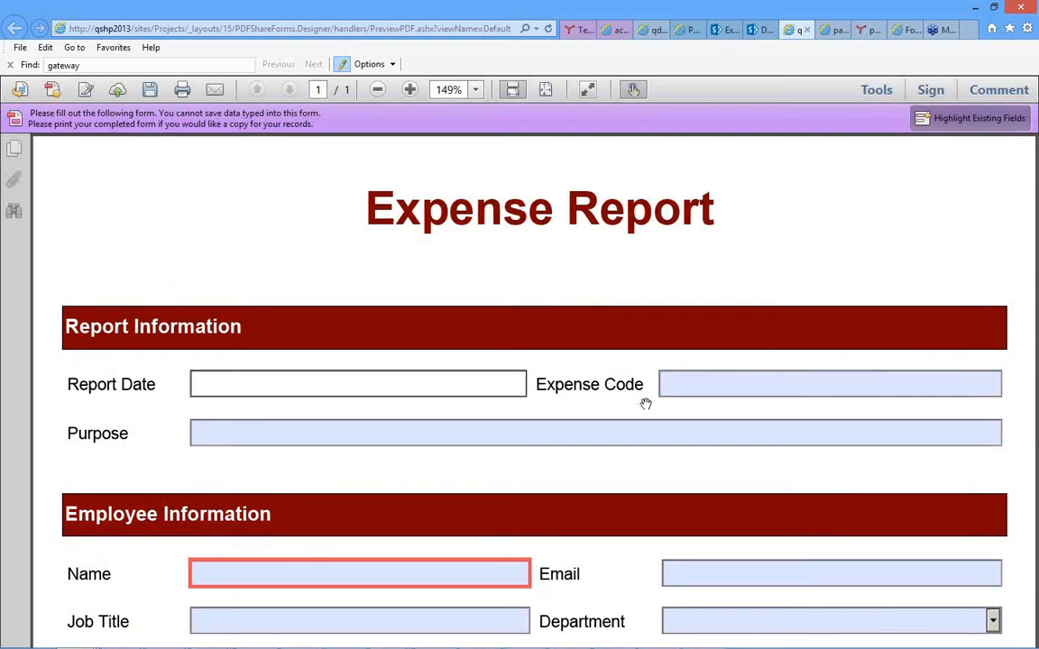
Test the Category dropdown in the PDF preview's Expenses row by choosing Entertainment.
scroll(646, 404, "down", 3)
scroll(646, 404, "down", 8)
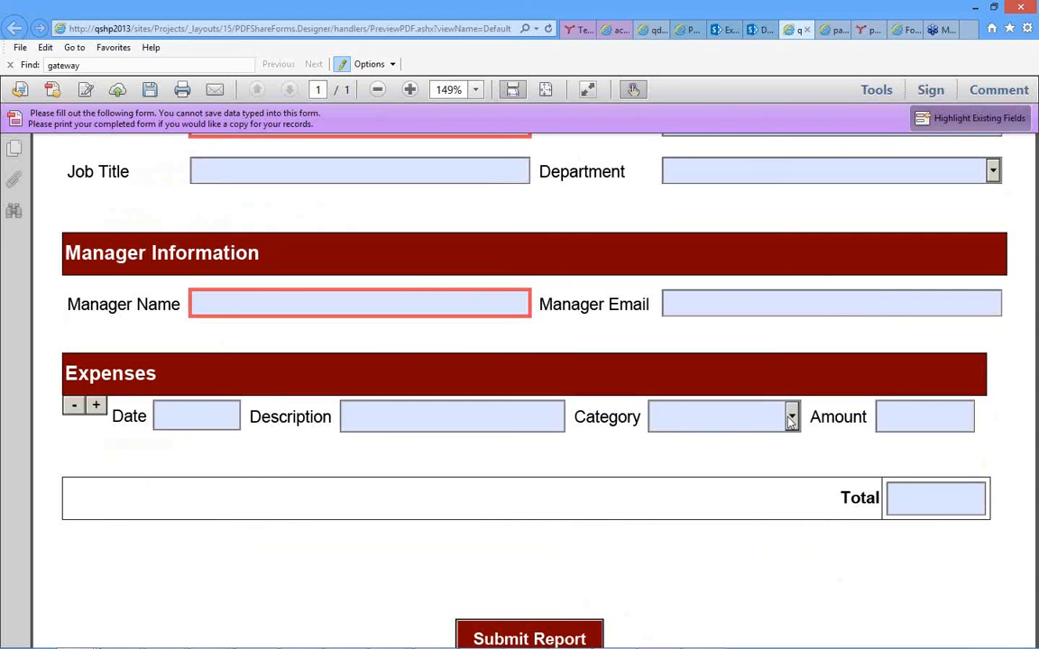
left_click(791, 418)
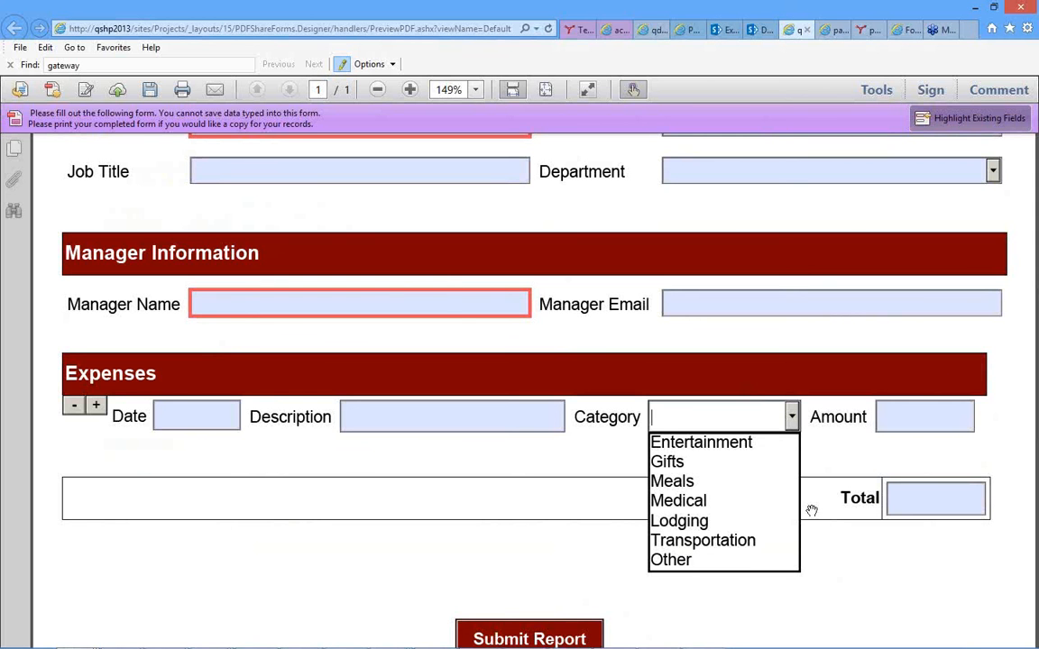
left_click(678, 444)
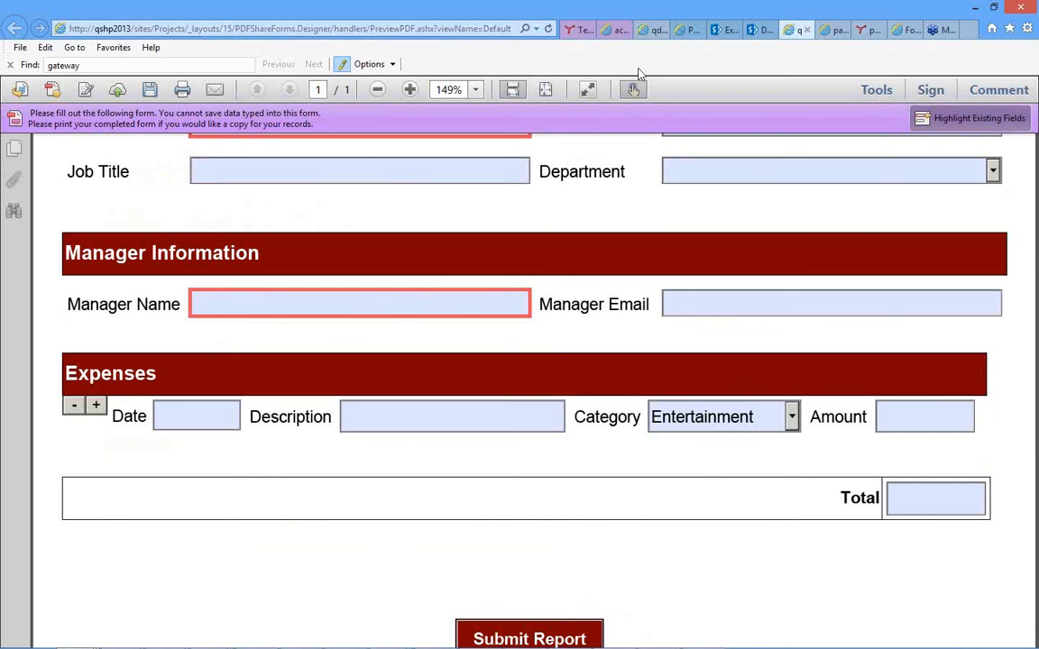
Close the PDF preview and return to the Expense Report template in the designer.
left_click(808, 31)
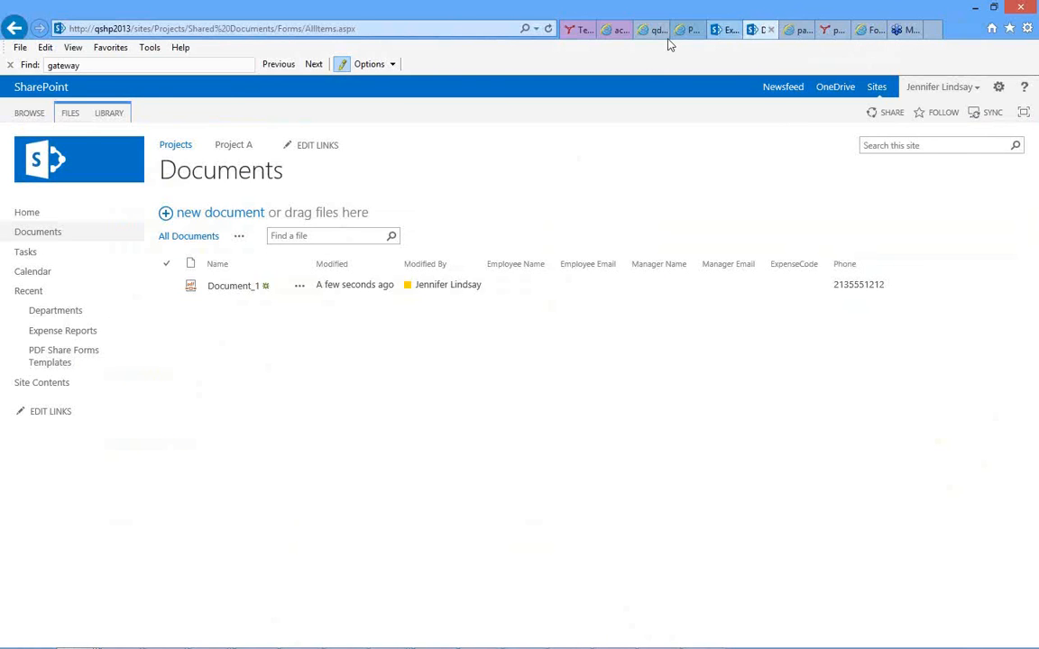
left_click(611, 31)
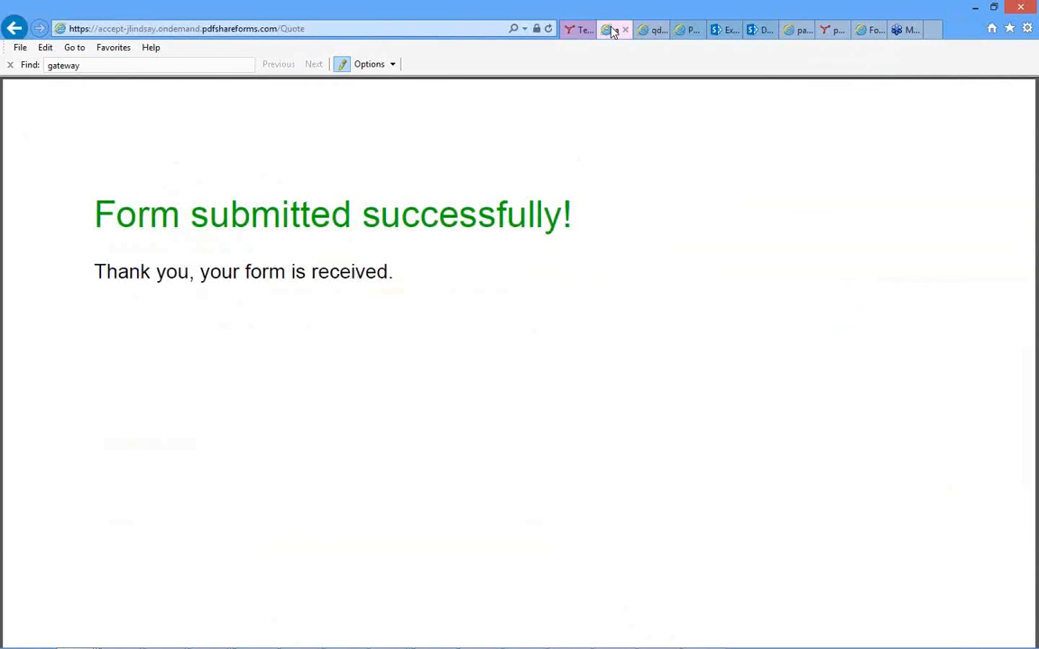
left_click(657, 31)
left_click(683, 31)
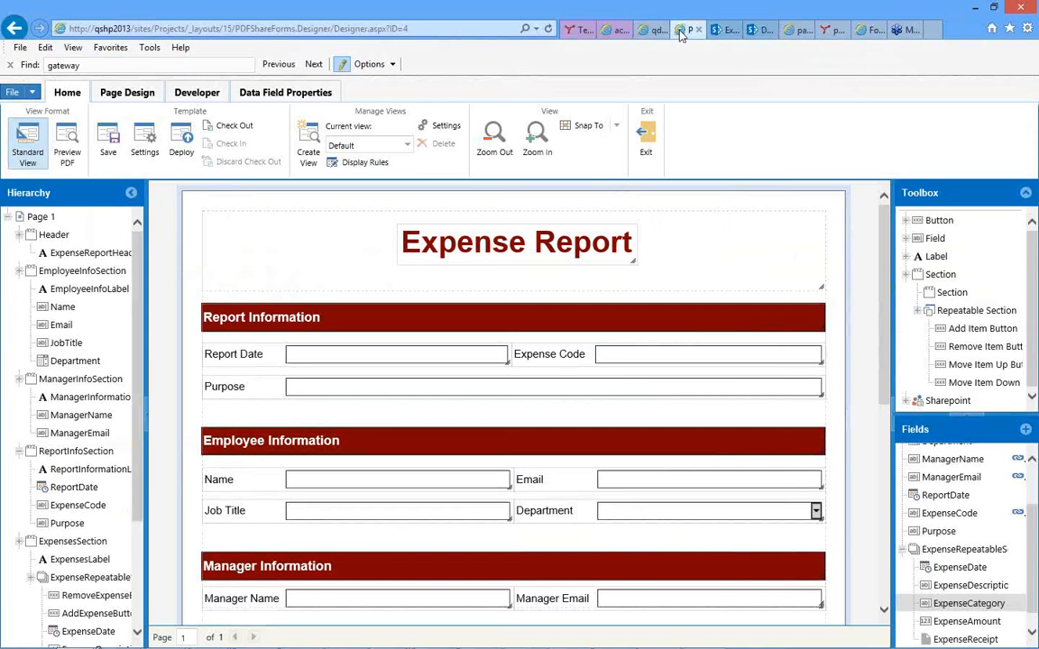
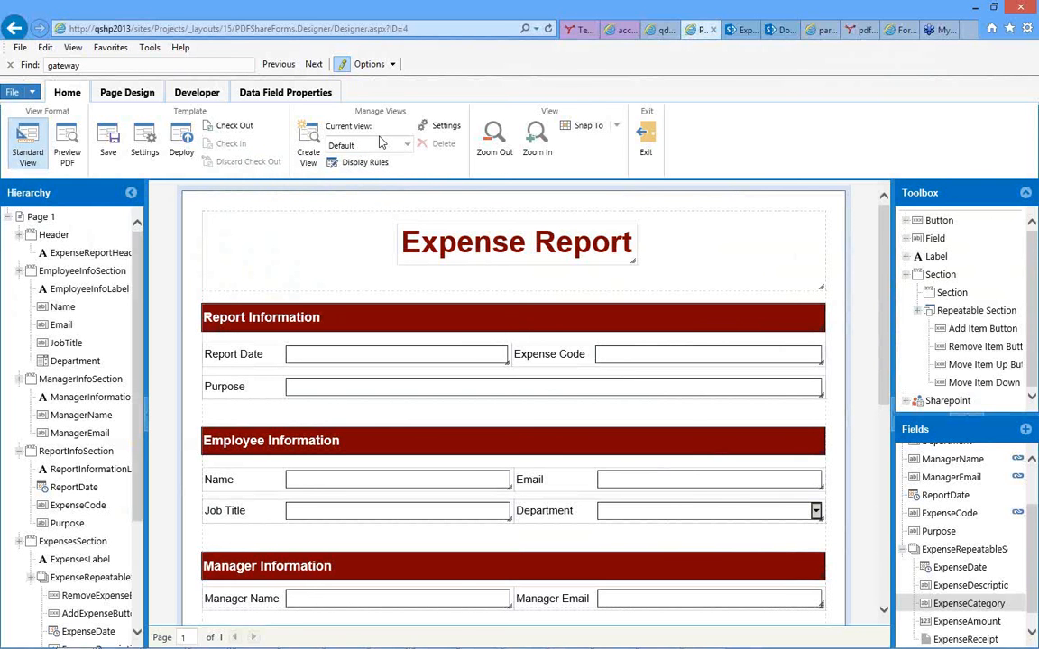
Check the available form views and snap options, and inspect the grid spacing settings without changing them.
left_click(406, 146)
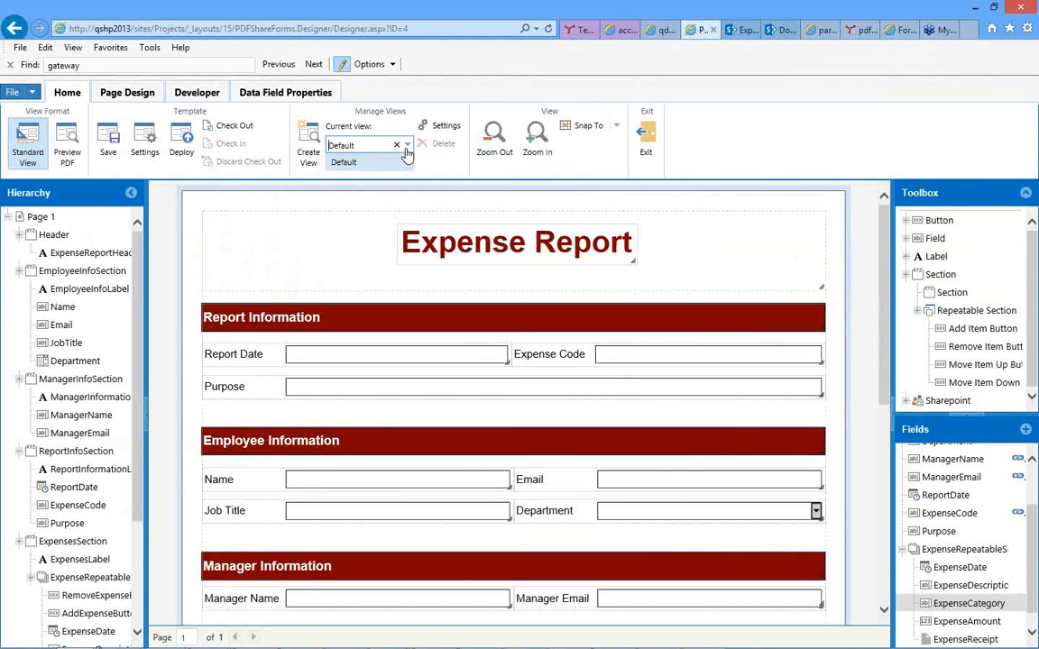
left_click(451, 166)
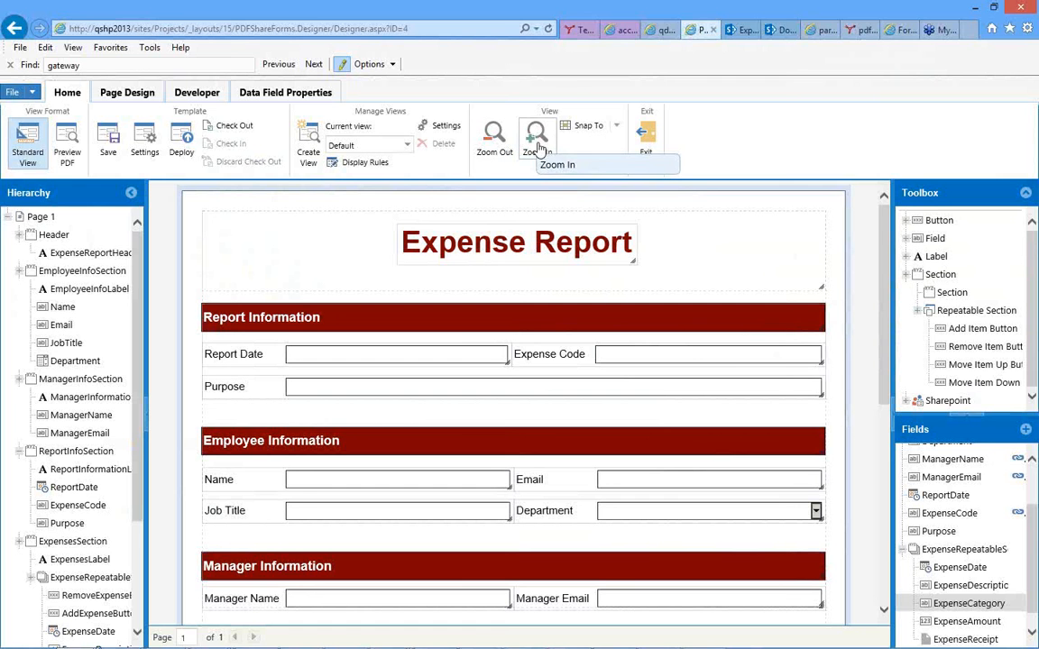
left_click(619, 132)
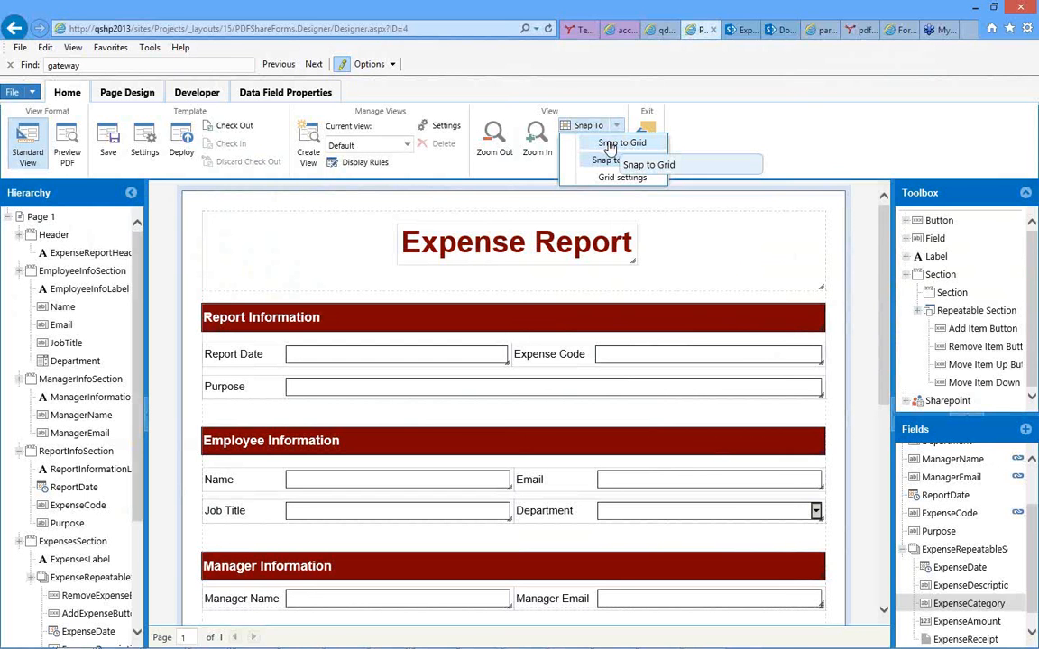
left_click(612, 178)
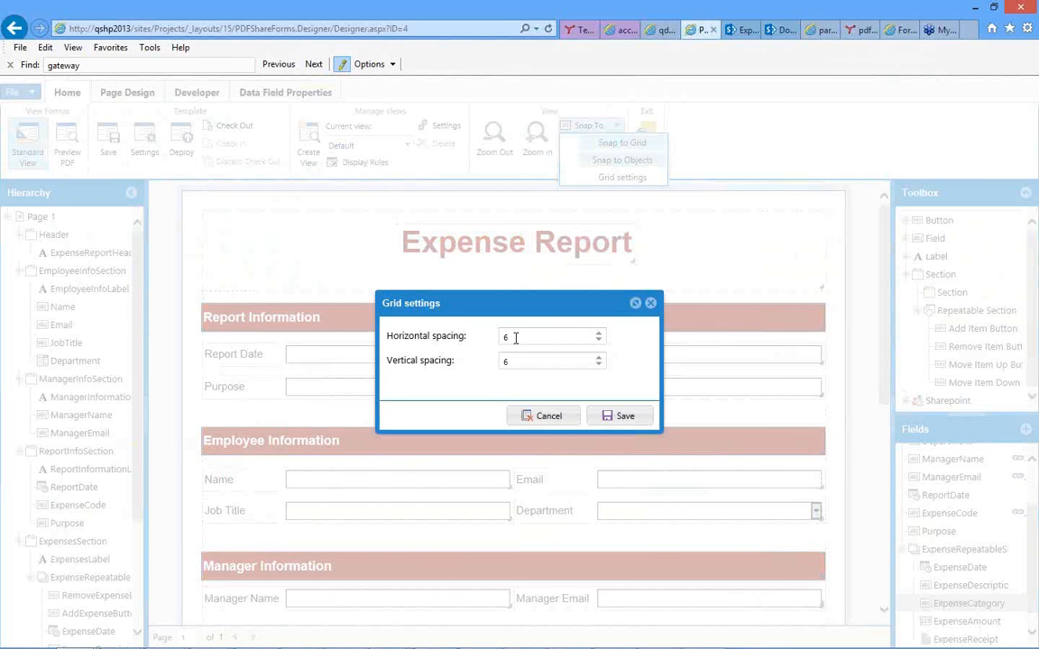
left_click(544, 417)
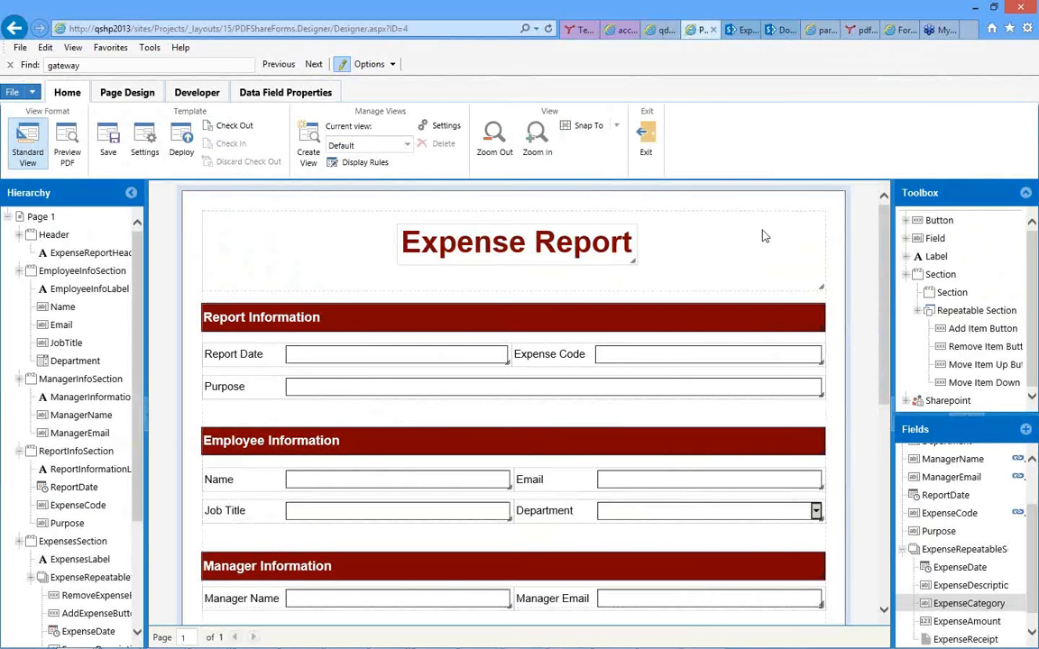
Review the page design options and the available master pages for the Expense Report template.
left_click(124, 96)
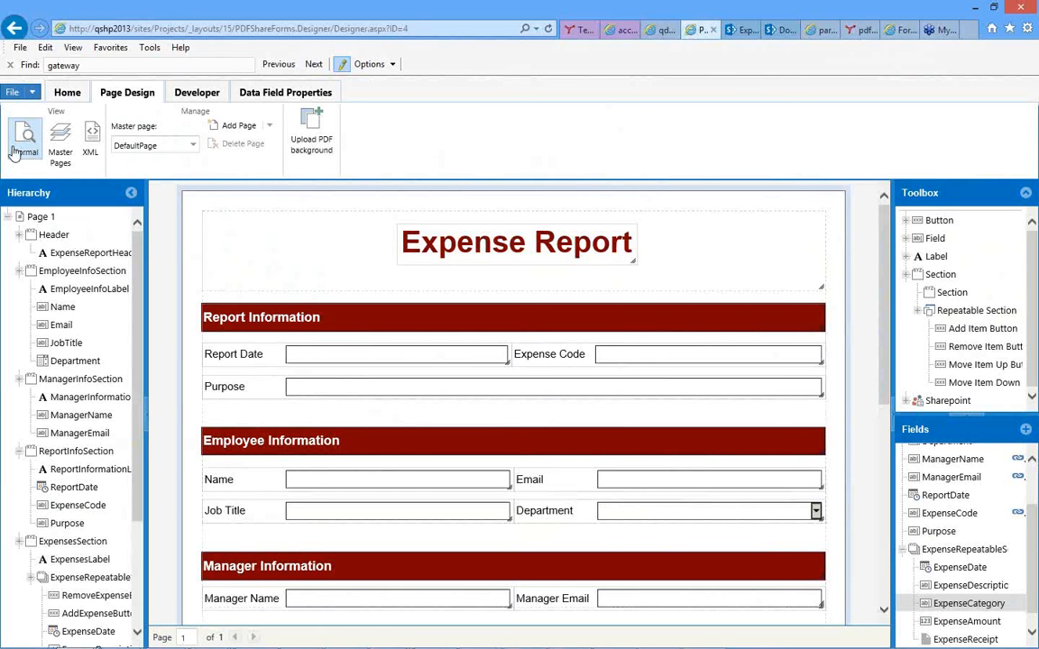
scroll(429, 354, "down", 10)
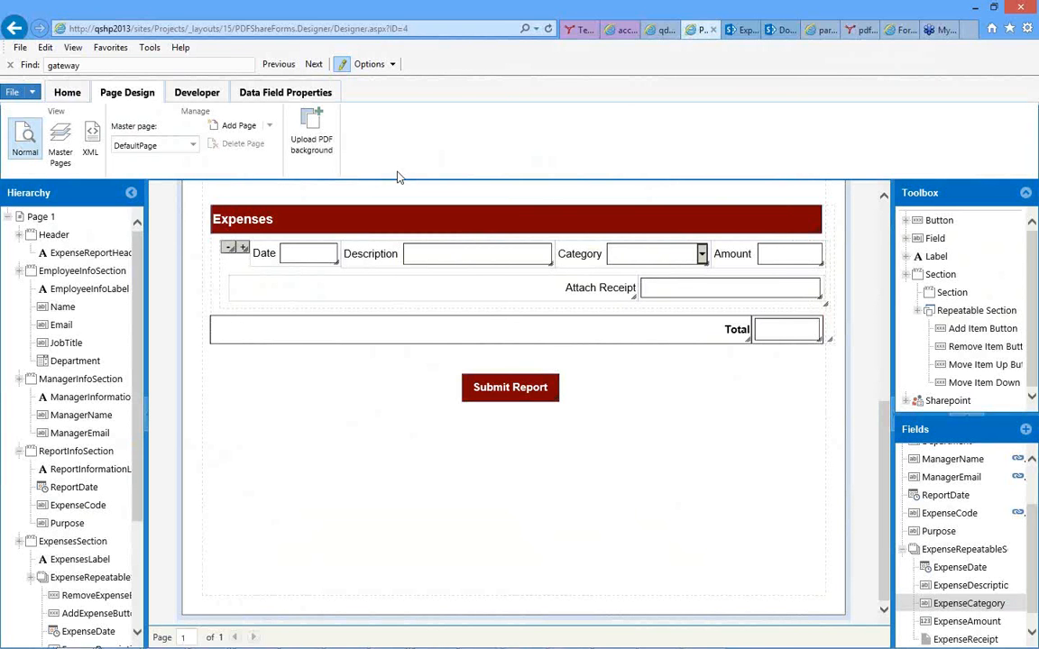
left_click(194, 146)
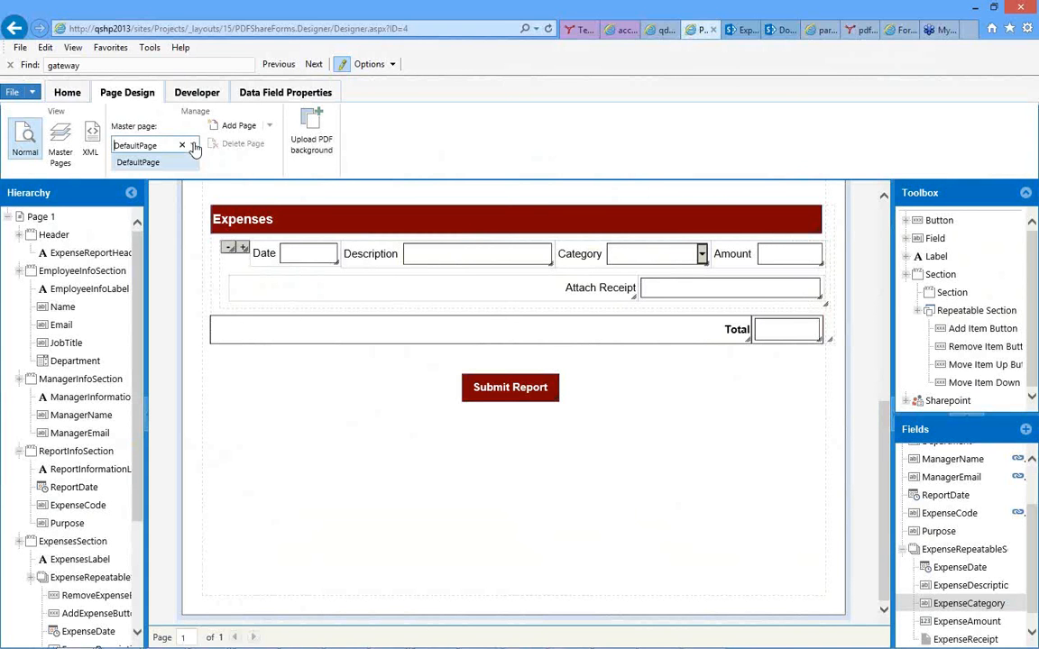
left_click(442, 135)
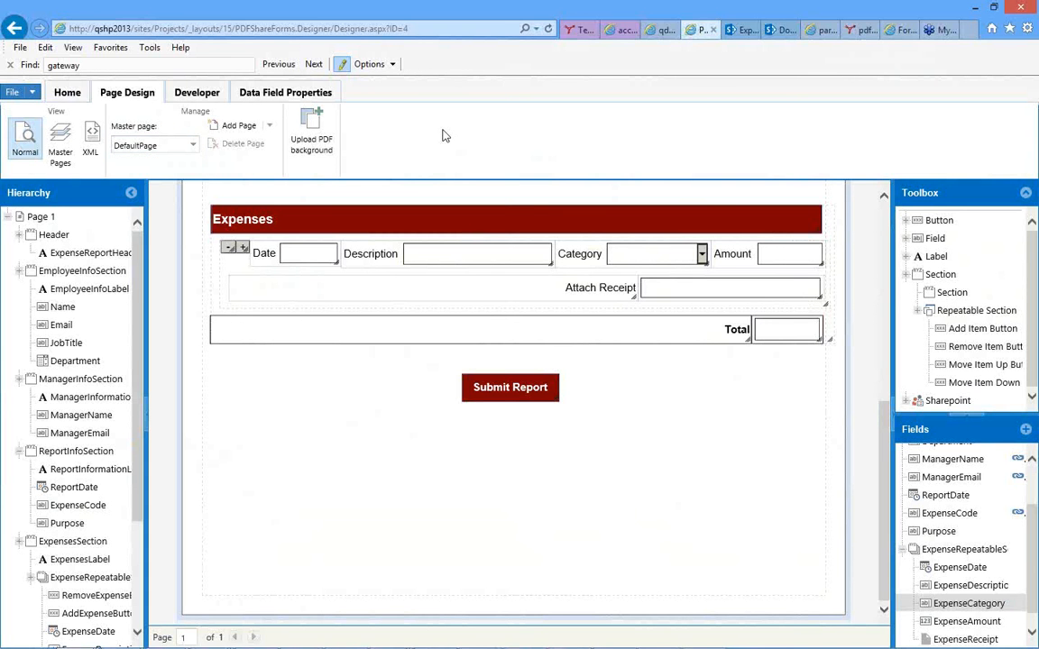
scroll(322, 443, "up", 5)
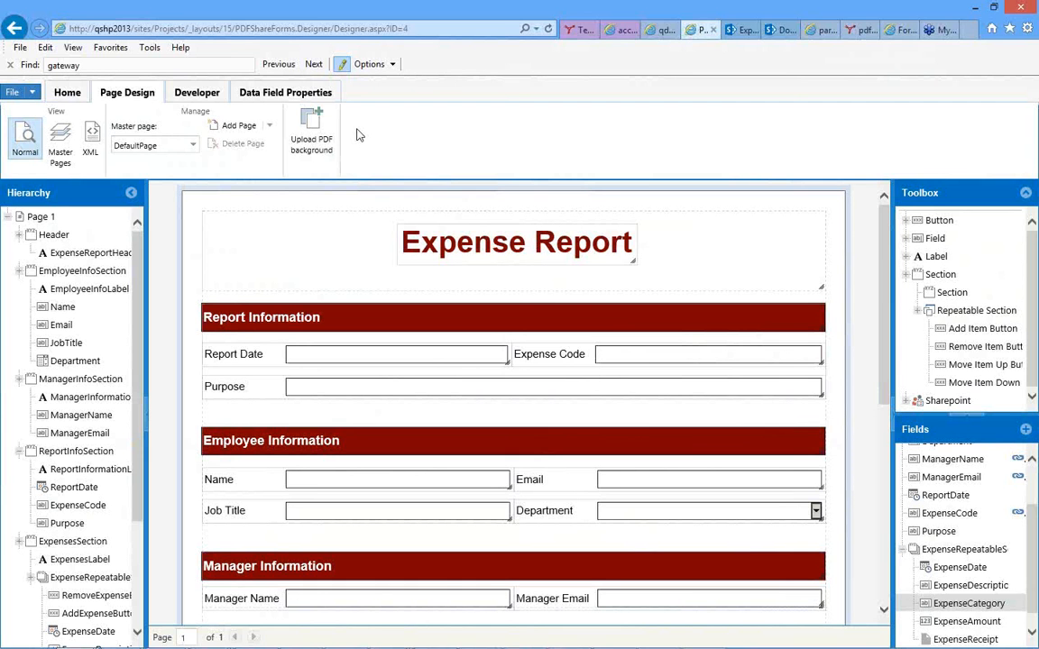
Inspect the form's data sources, view the Business Connectivity Services options, and close without saving.
left_click(197, 94)
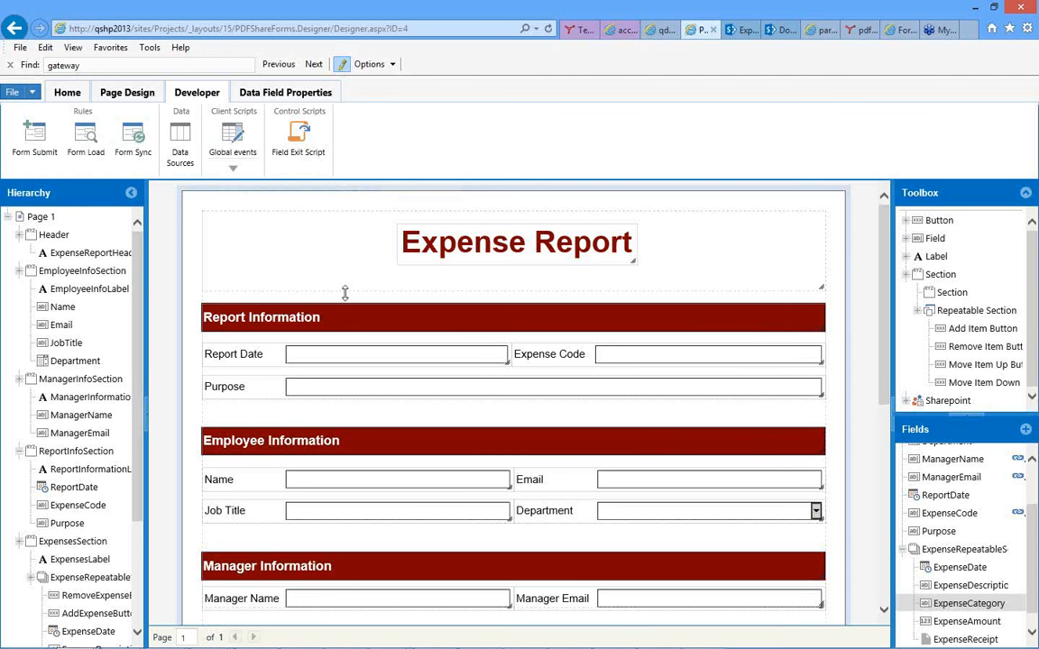
left_click(179, 154)
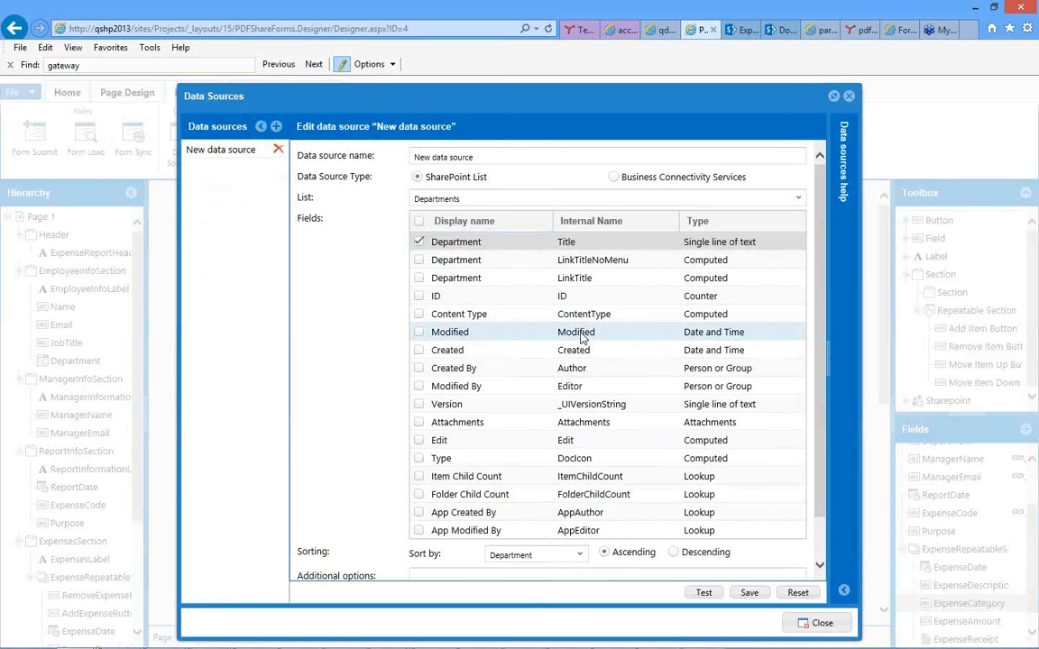
left_click(615, 178)
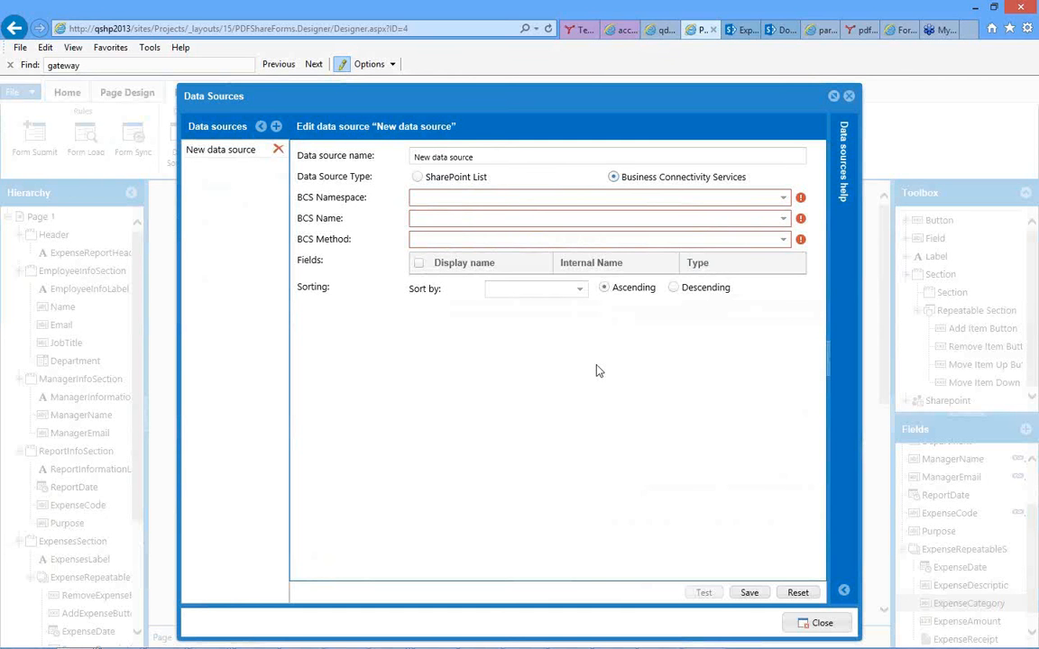
left_click(815, 624)
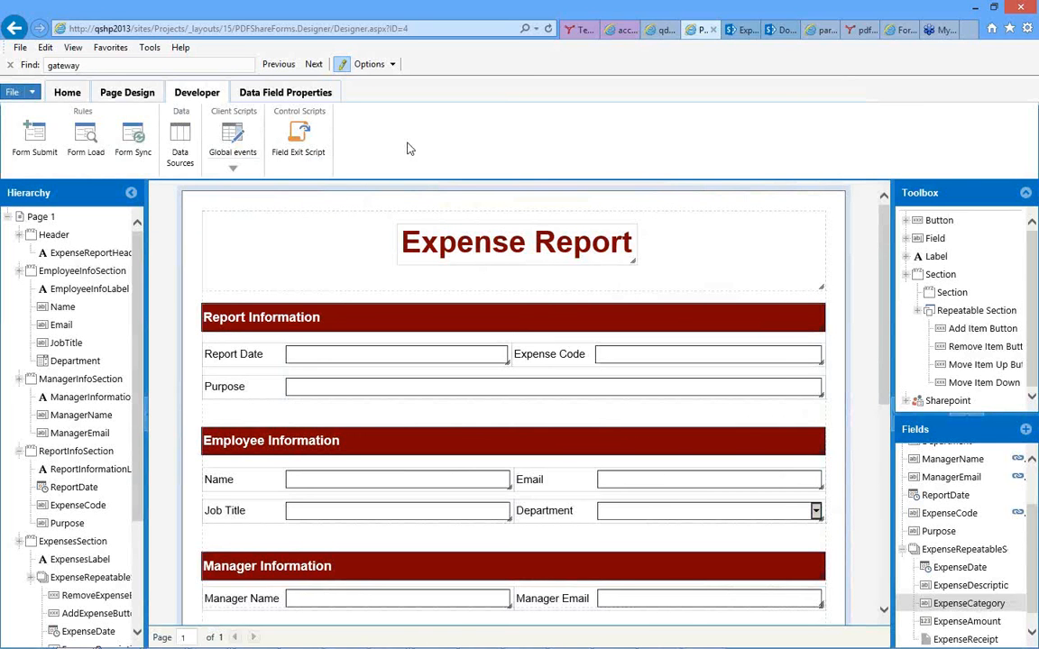
Set the Report Date field's caption reserve to 35.
left_click(267, 94)
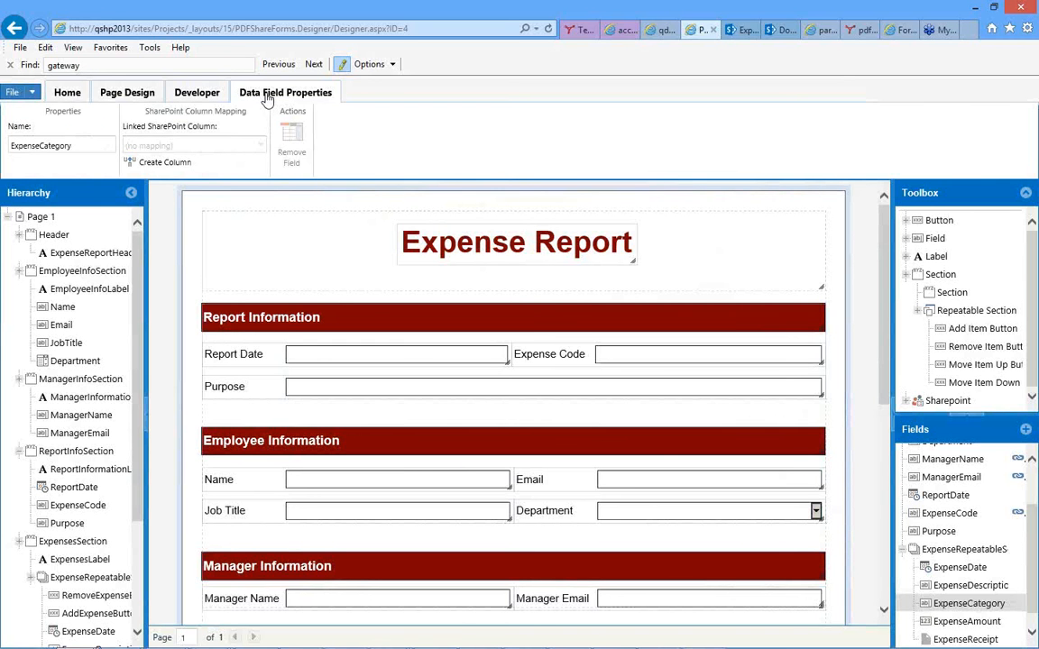
left_click(404, 358)
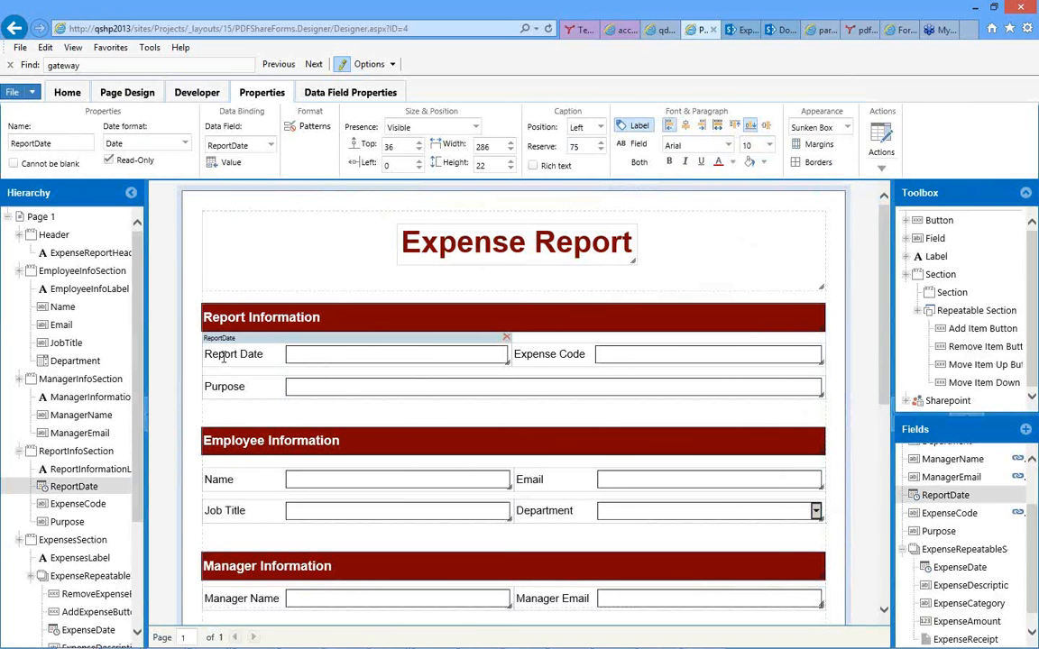
left_click(574, 147)
type("35")
key("Tab")
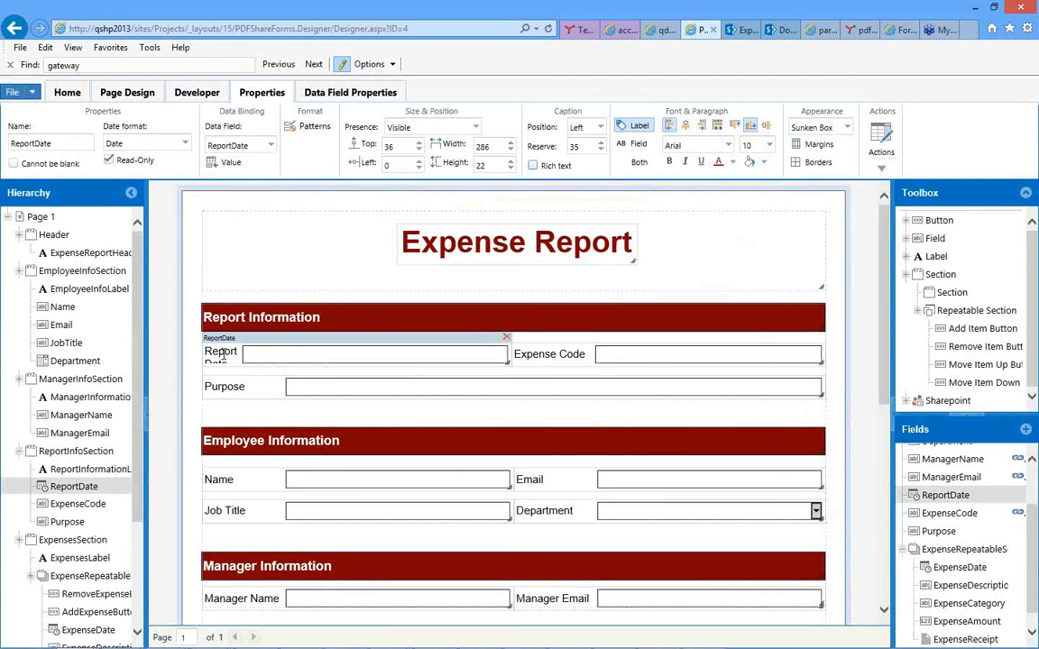
Restore the Report Date field's caption reserve to 75.
double_click(575, 149)
type("75")
key("Return")
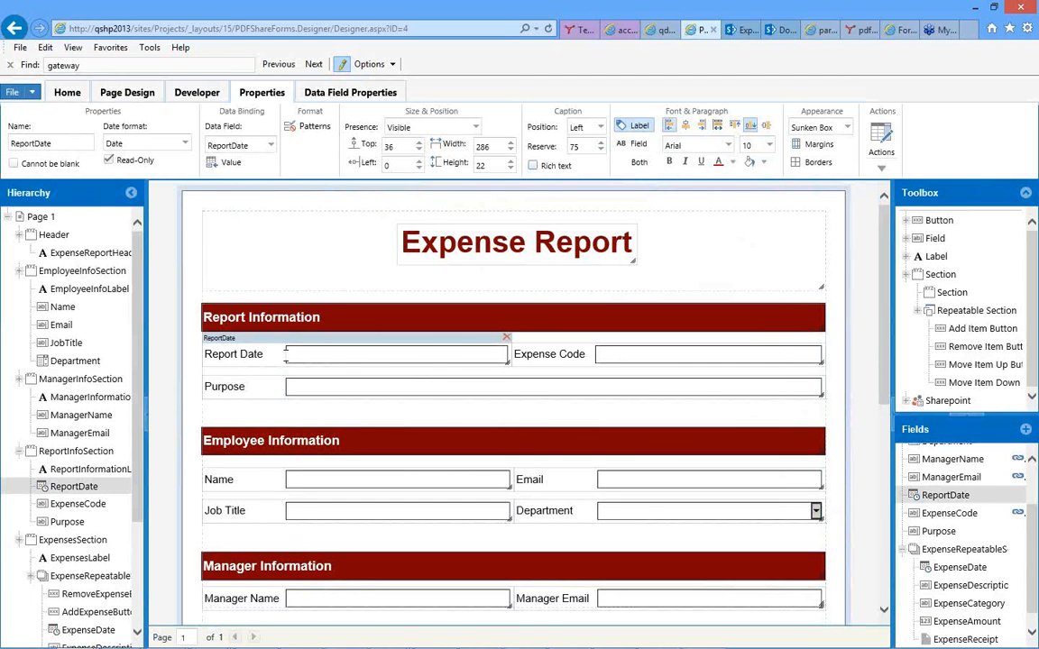
double_click(573, 147)
Inspect the Report Date field's control value settings without saving, and check its SharePoint column mapping.
left_click(227, 164)
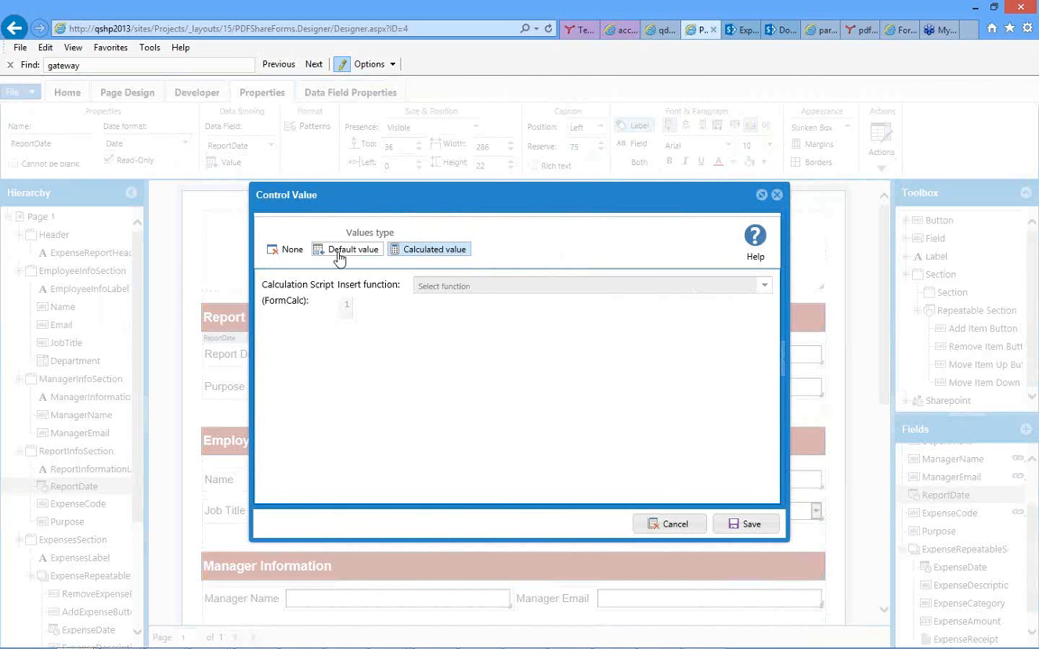
left_click(663, 523)
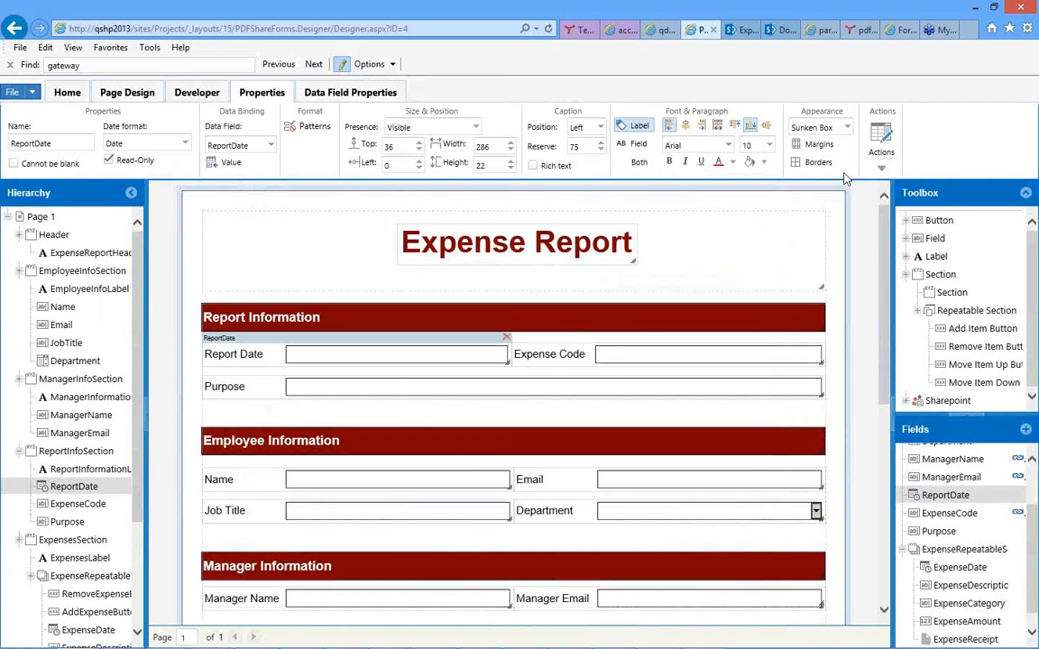
left_click(354, 94)
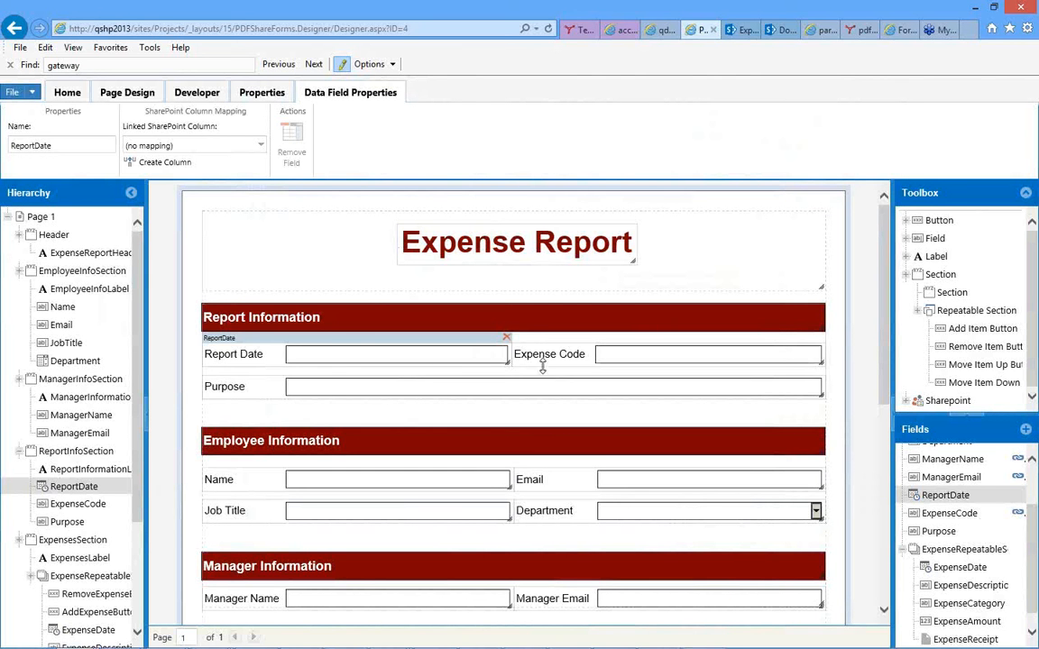
Review the SharePoint columns available for linking to the Expense Code field, keeping its current mapping.
left_click(633, 354)
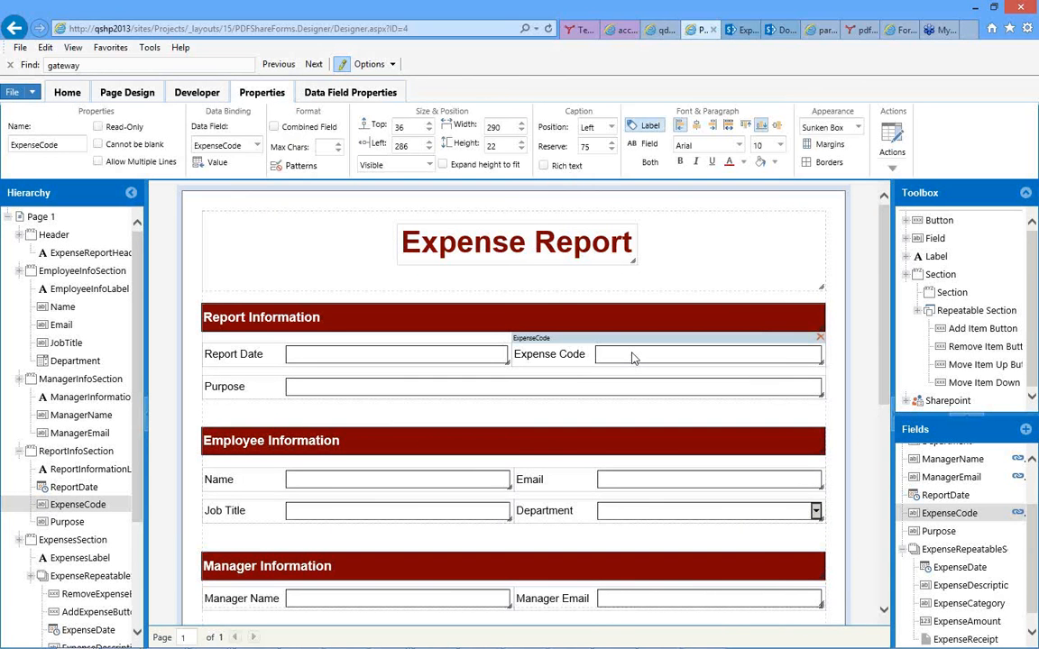
left_click(381, 99)
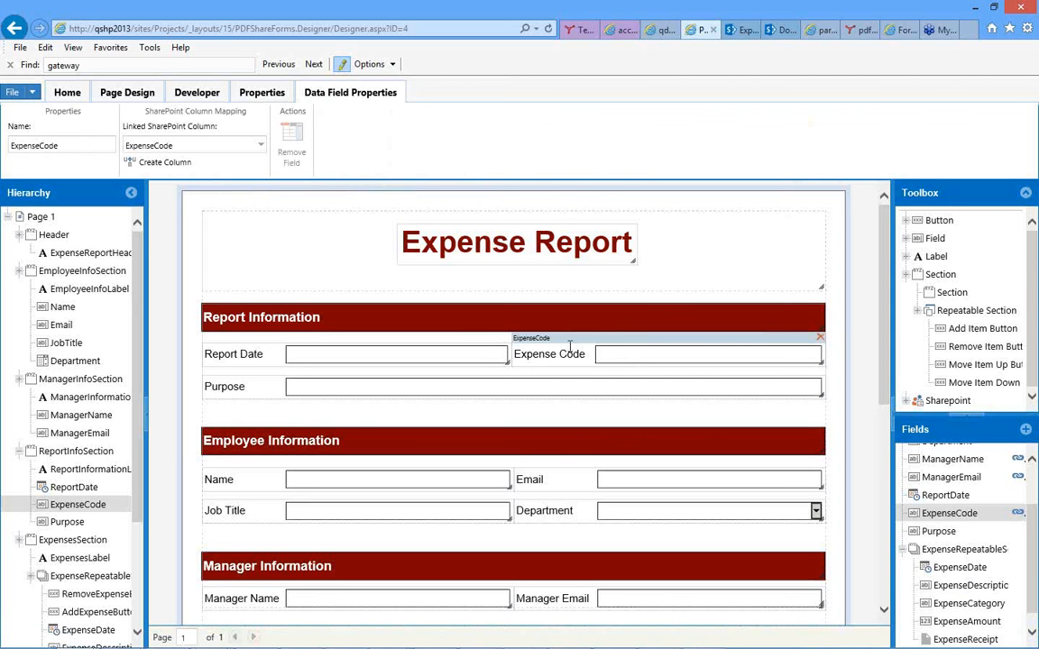
left_click(259, 147)
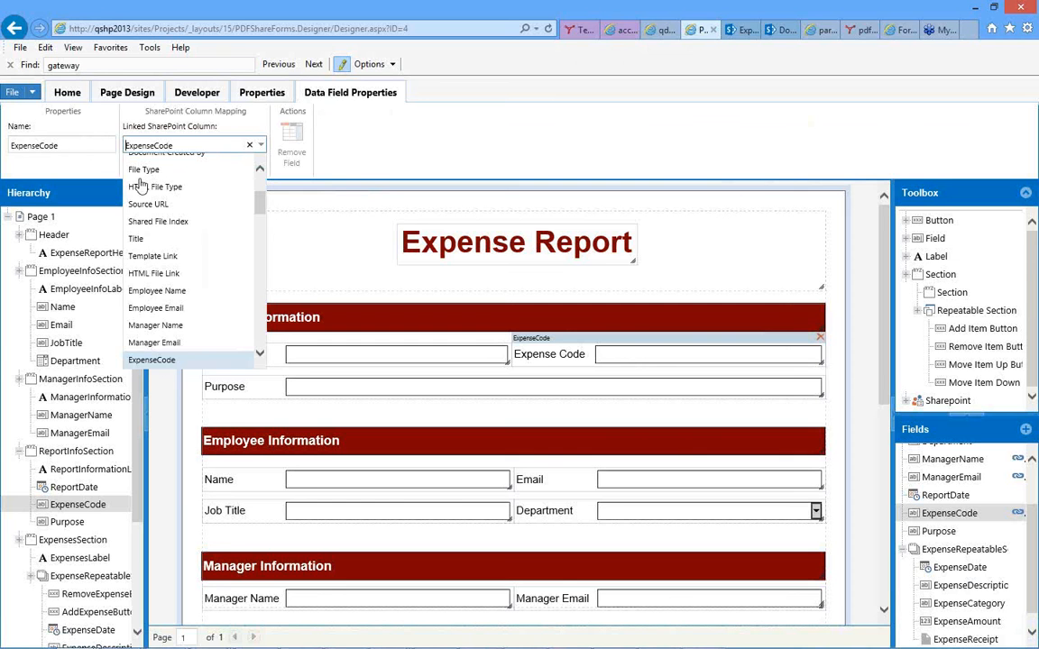
left_click(428, 146)
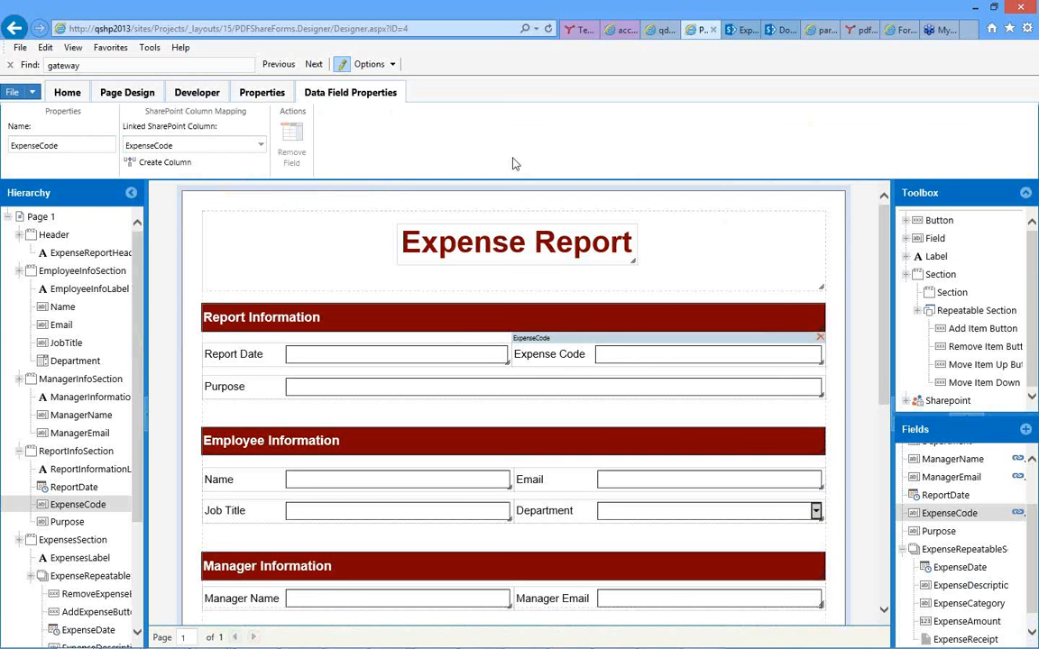
Switch to the Expense Reports library in SharePoint and create a new document from the Expense Report form.
left_click(67, 94)
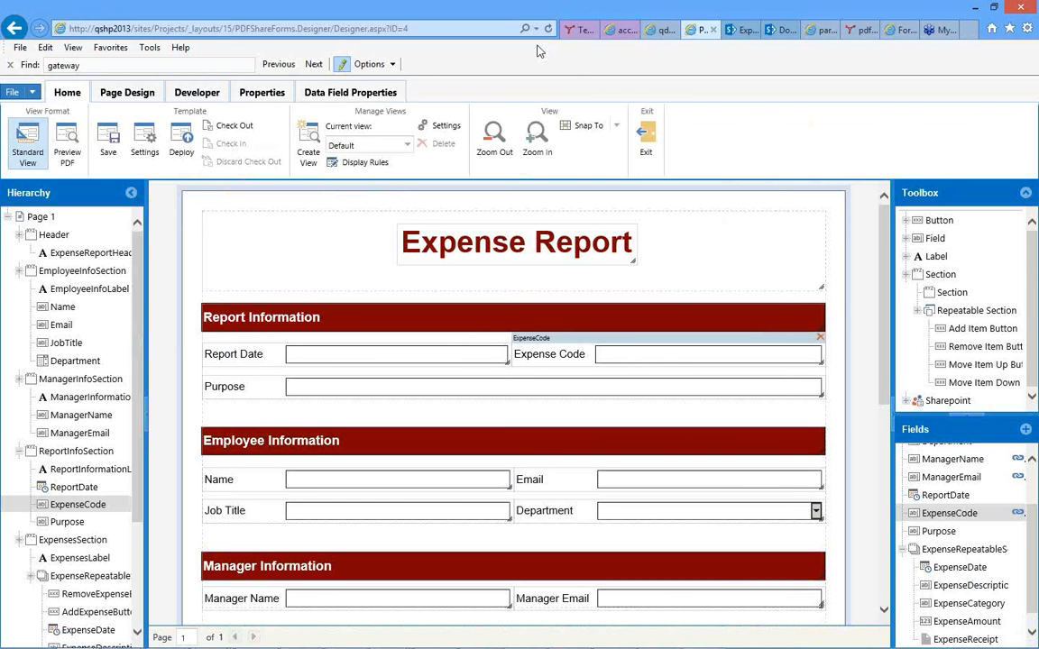
left_click(739, 31)
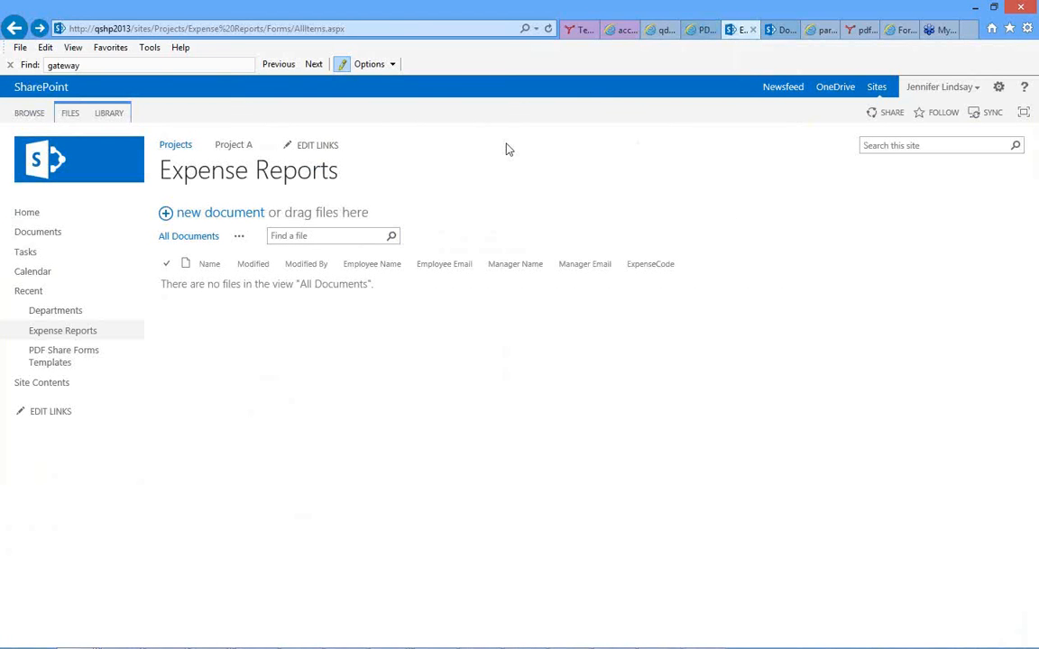
left_click(68, 114)
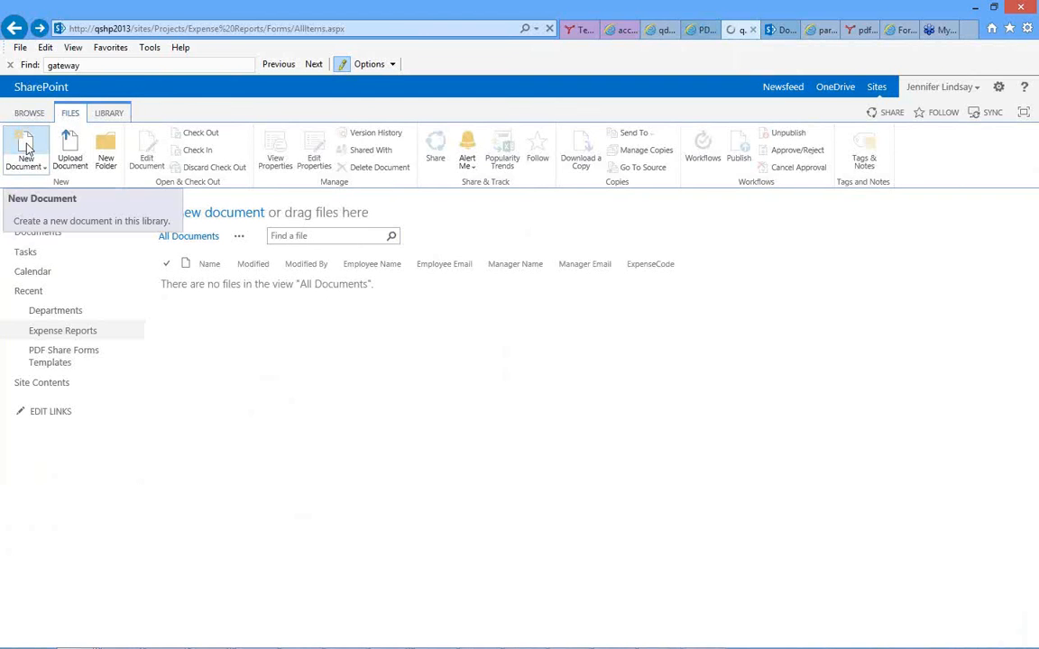
left_click(26, 148)
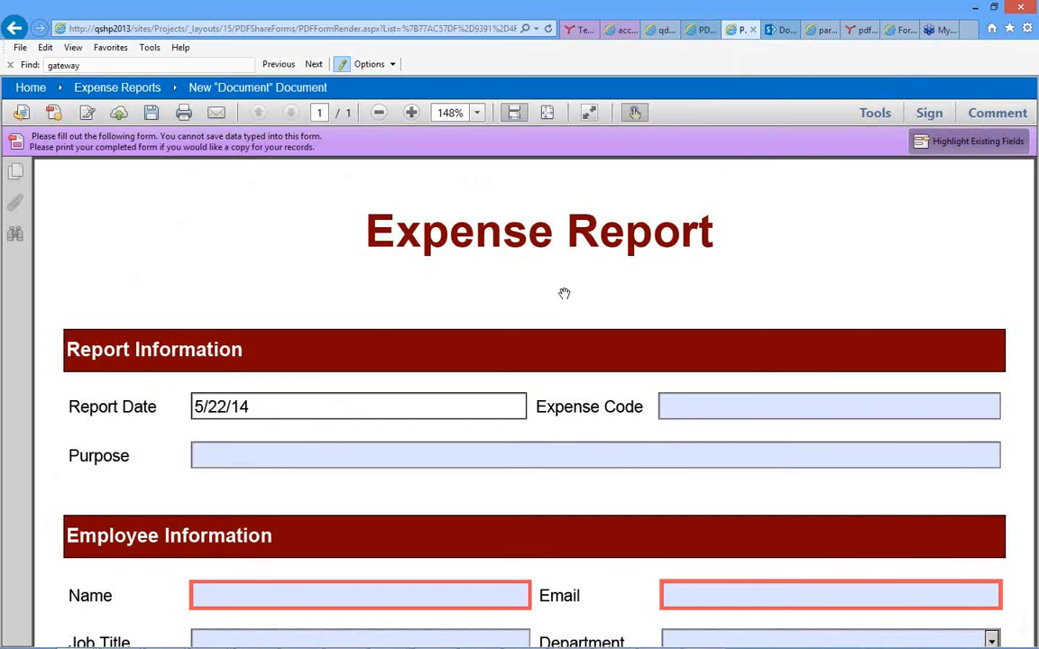
Fill in the employee's name in the Employee Information section.
scroll(563, 293, "down", 2)
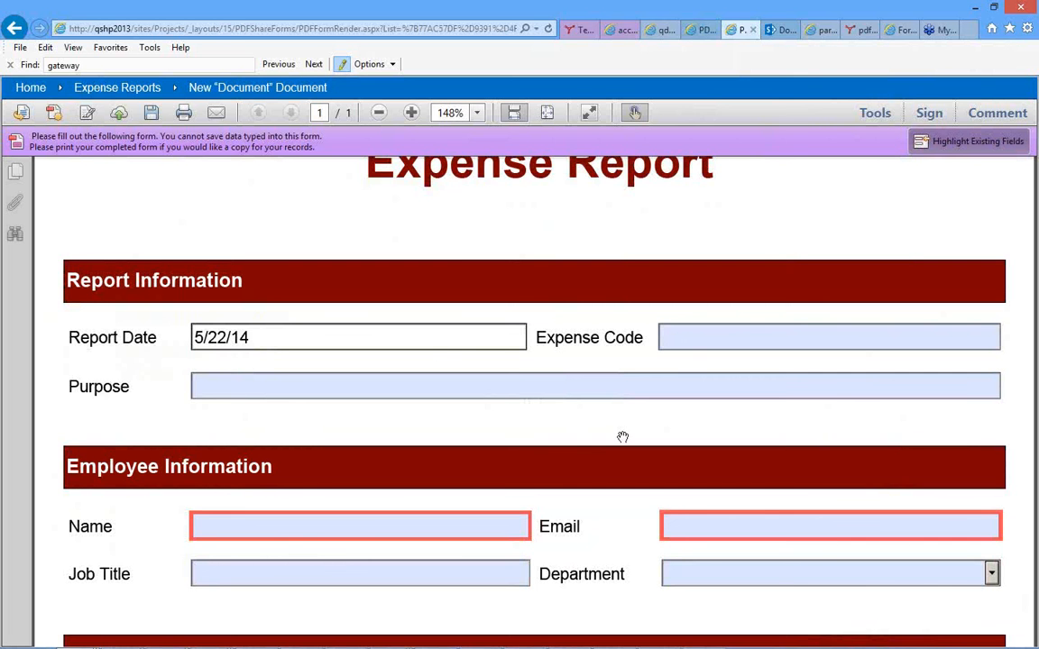
scroll(622, 438, "down", 3)
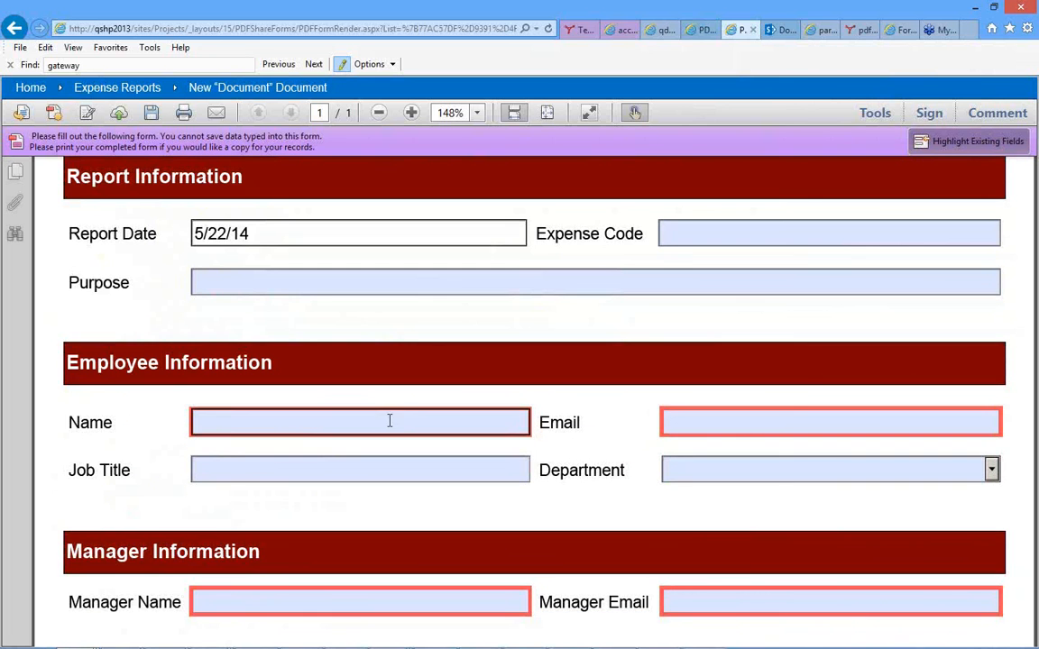
left_click(390, 420)
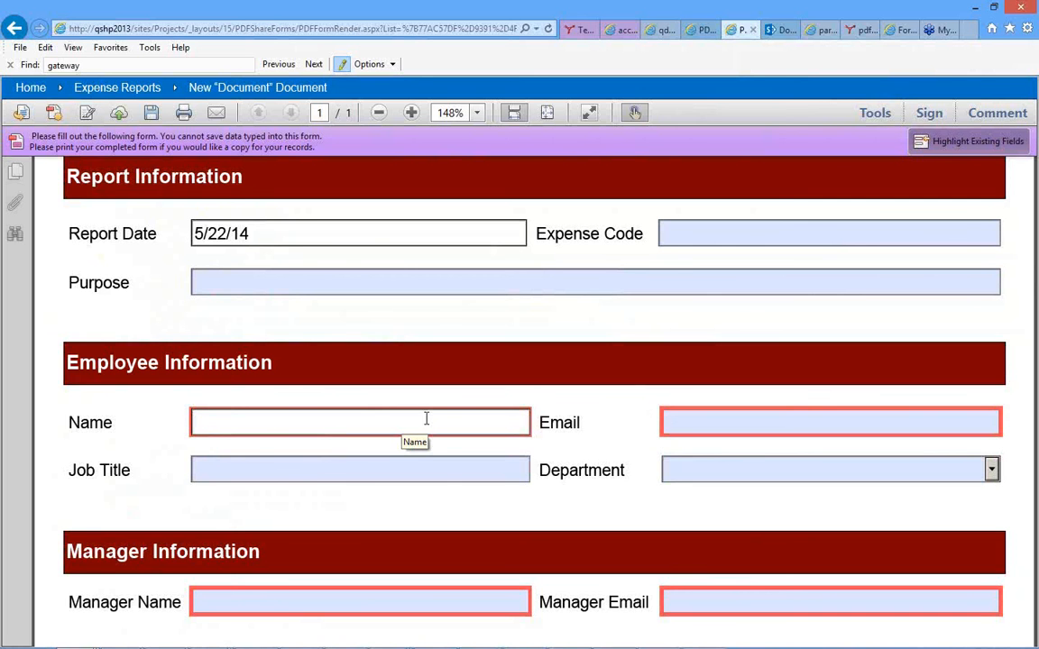
type("Jen")
key("Tab")
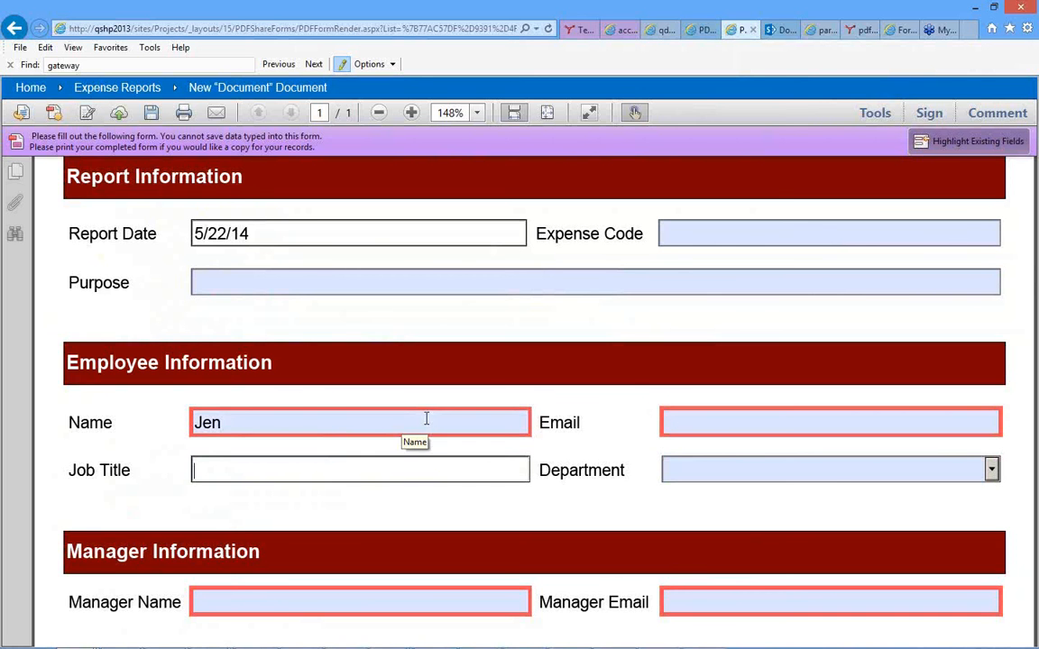
Try to enter an incomplete address without a domain in the employee's Email field.
left_click(724, 422)
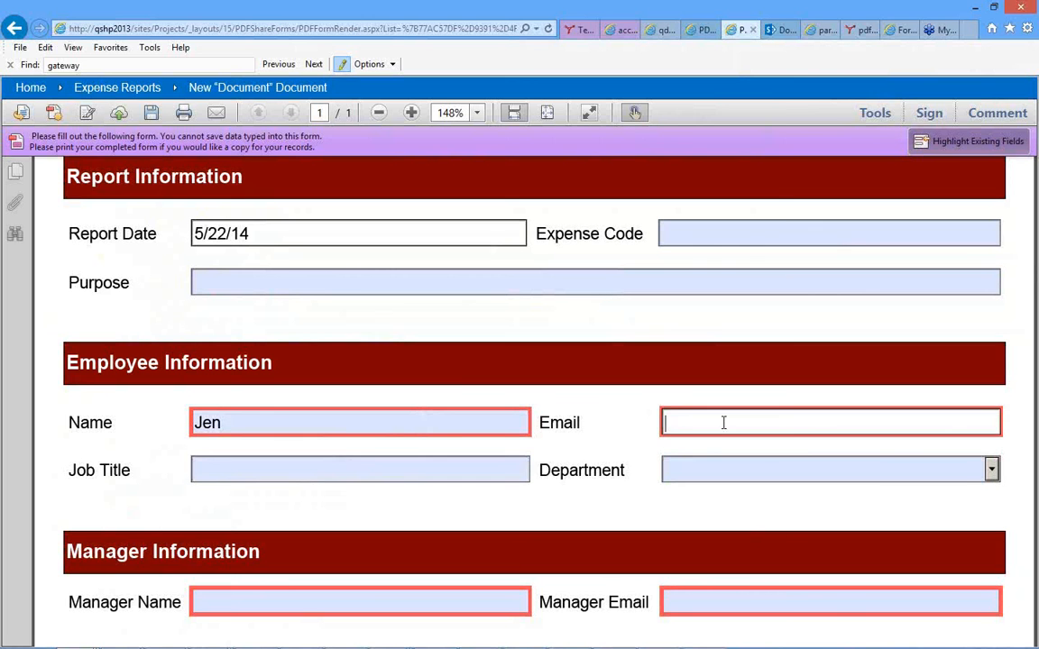
type("jen")
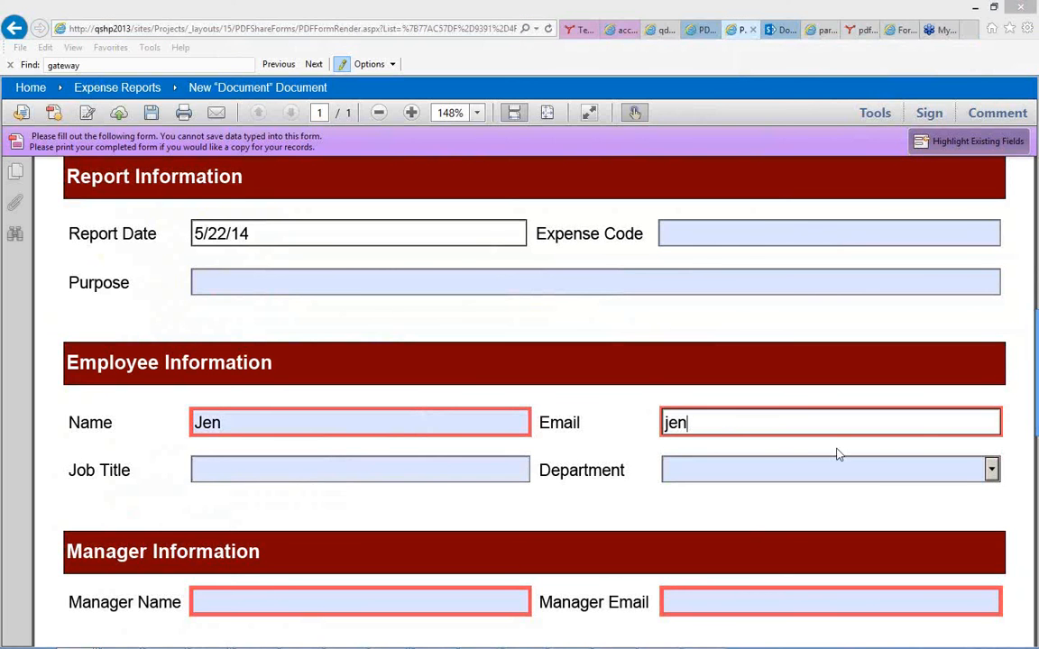
left_click_drag(1038, 322, 776, 272)
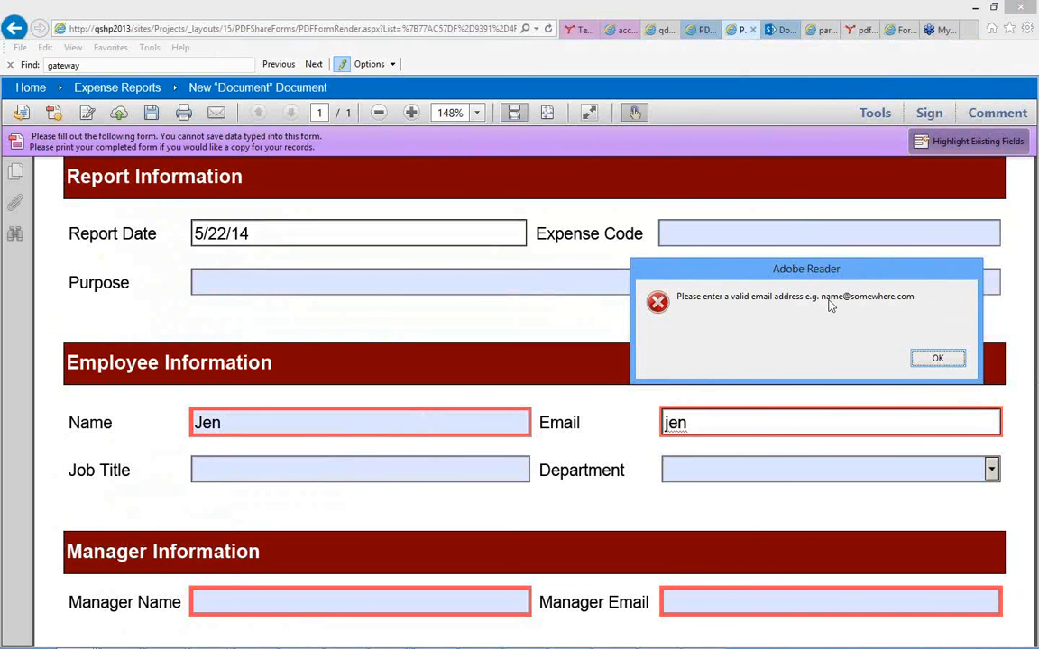
left_click(929, 365)
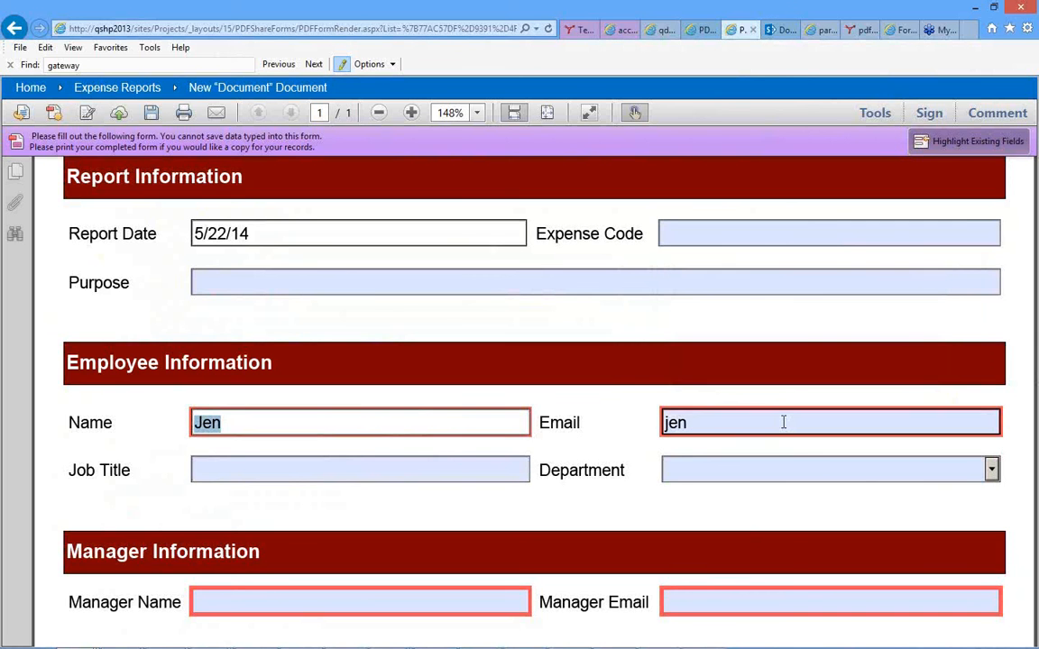
Enter the employee's full email address and set the Department to Engineering.
left_click(783, 422)
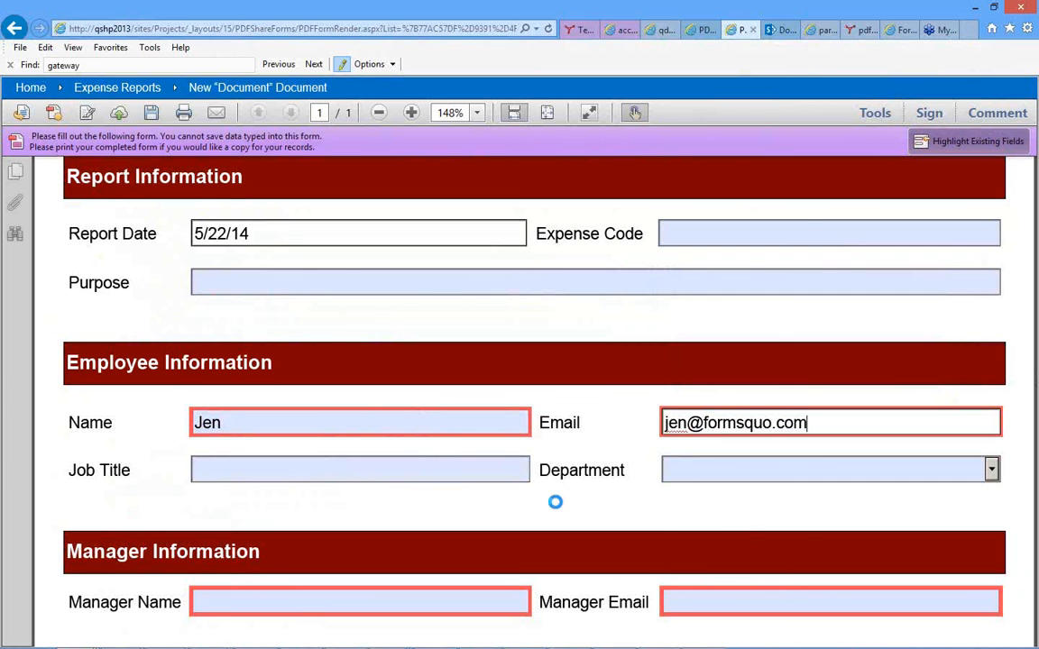
left_click(993, 470)
left_click(992, 470)
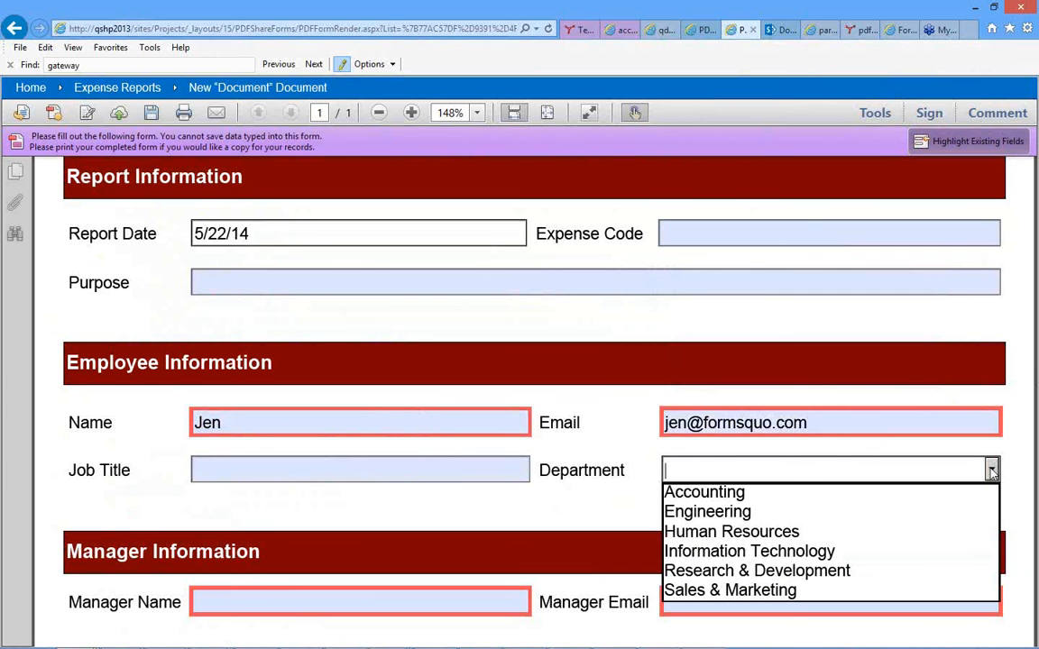
left_click(726, 513)
Fill in the manager's name and email address in the Manager Information section.
scroll(606, 504, "down", 3)
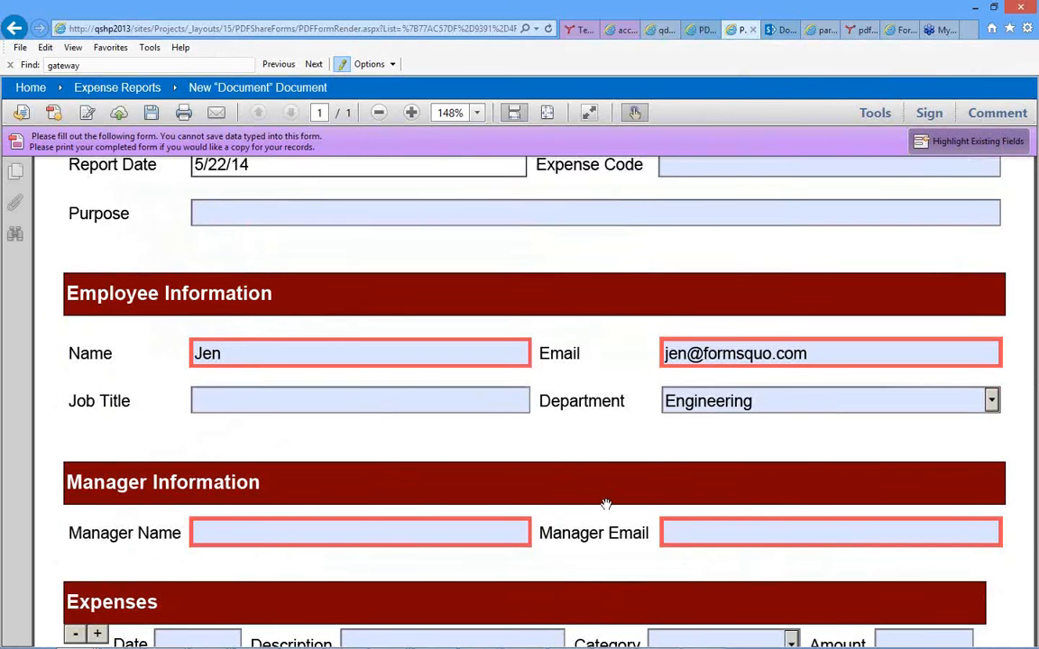
left_click(426, 498)
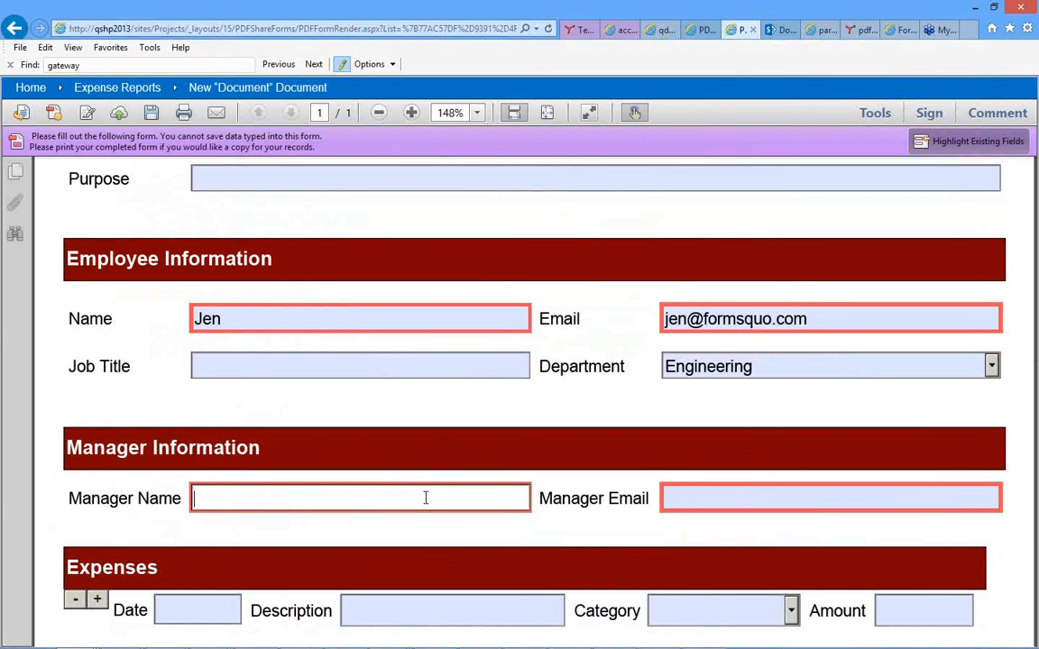
type("Patrick")
left_click(702, 498)
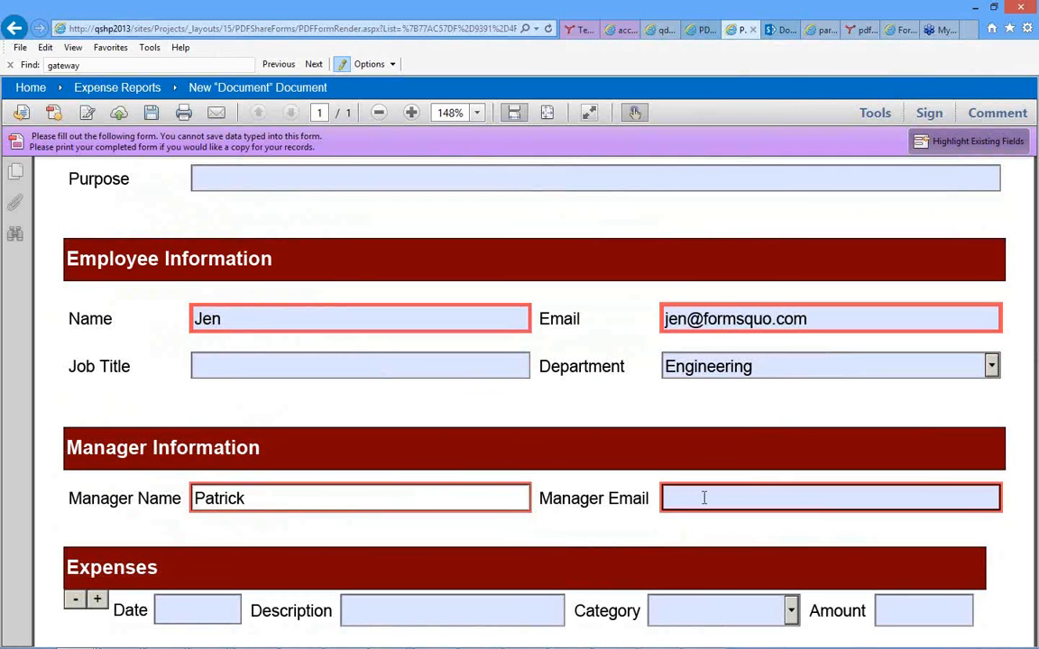
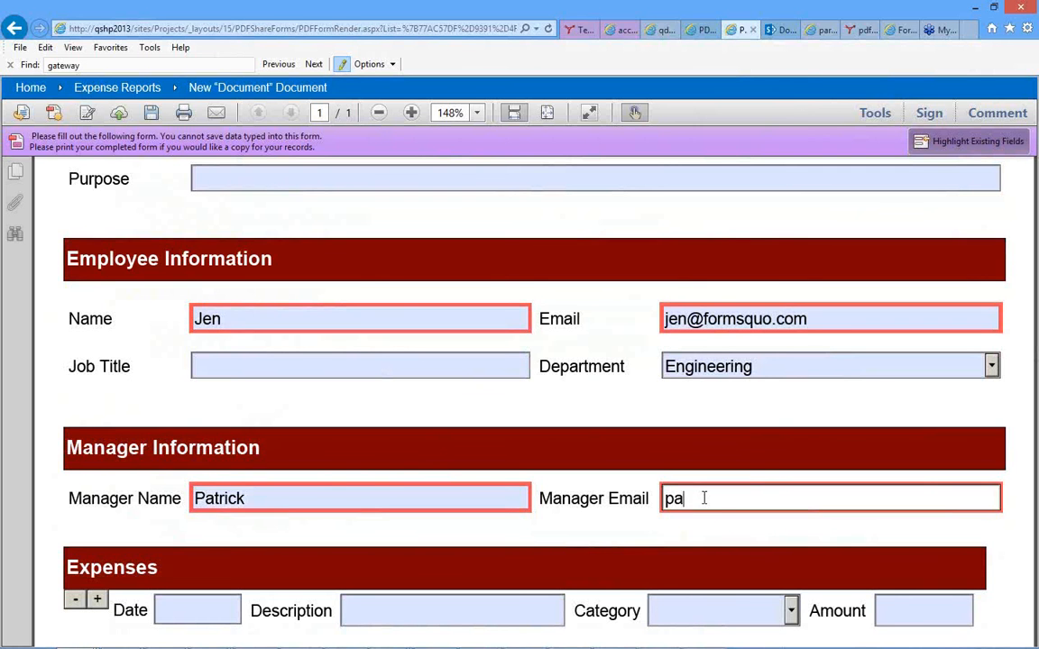
left_click(594, 526)
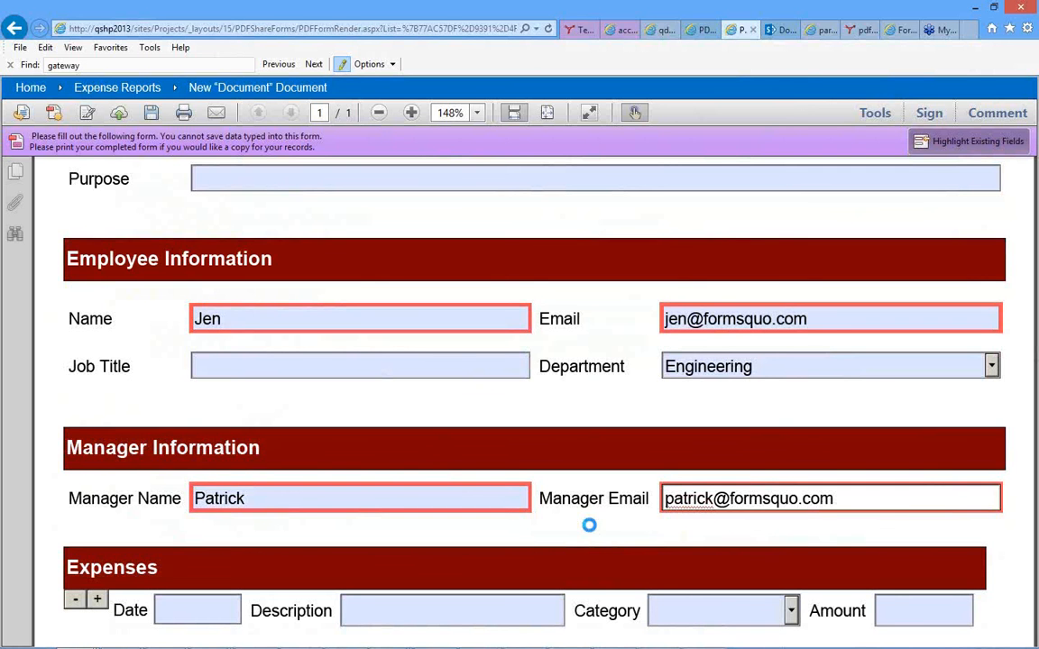
Try to remove the only item row in the Expenses section.
scroll(590, 525, "down", 3)
scroll(589, 525, "down", 1)
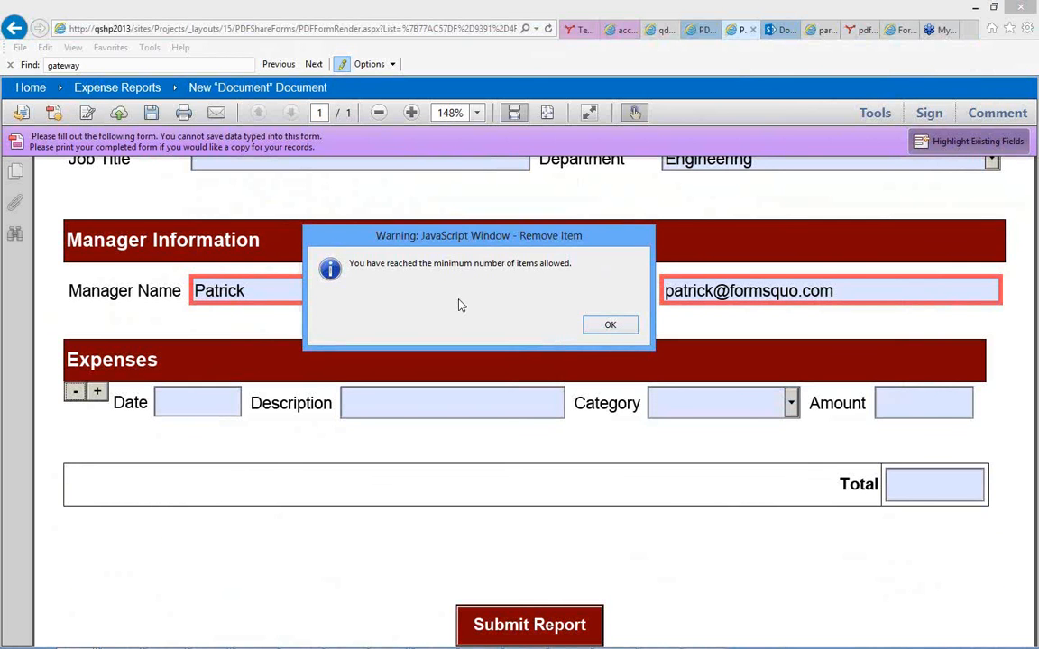
left_click(611, 327)
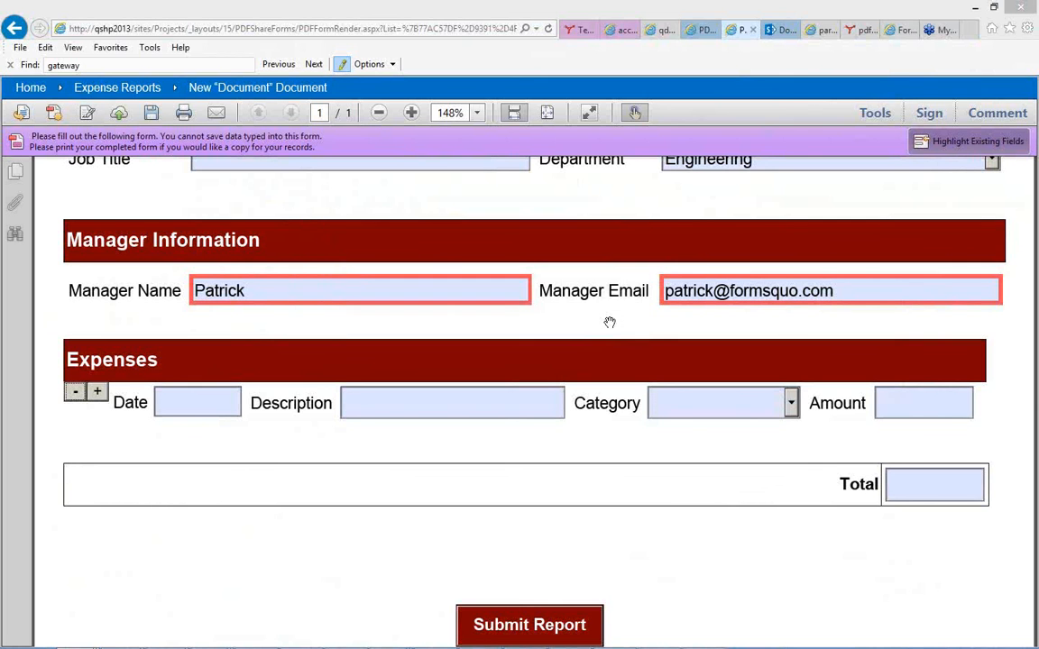
Add three more item rows to the Expenses section and remove the last two rows.
left_click(96, 394)
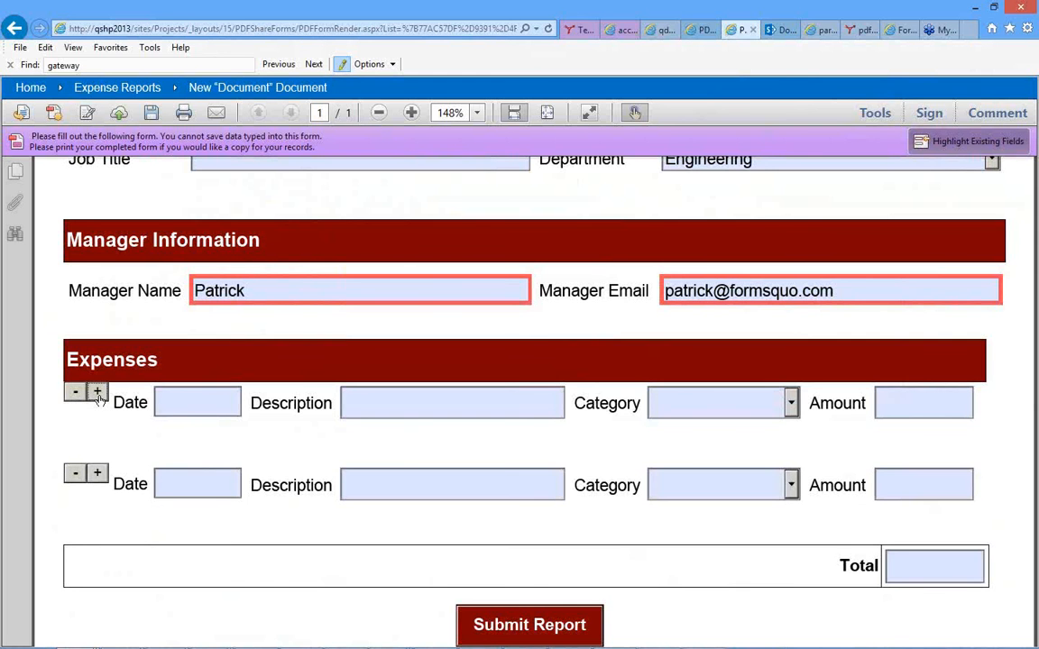
left_click(97, 474)
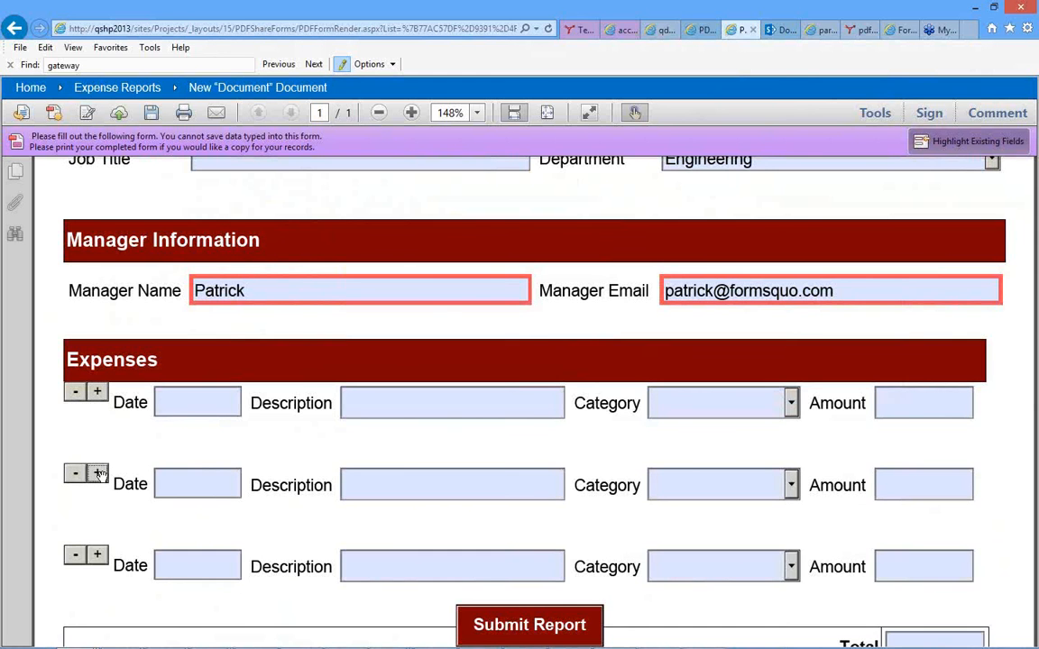
scroll(100, 473, "down", 2)
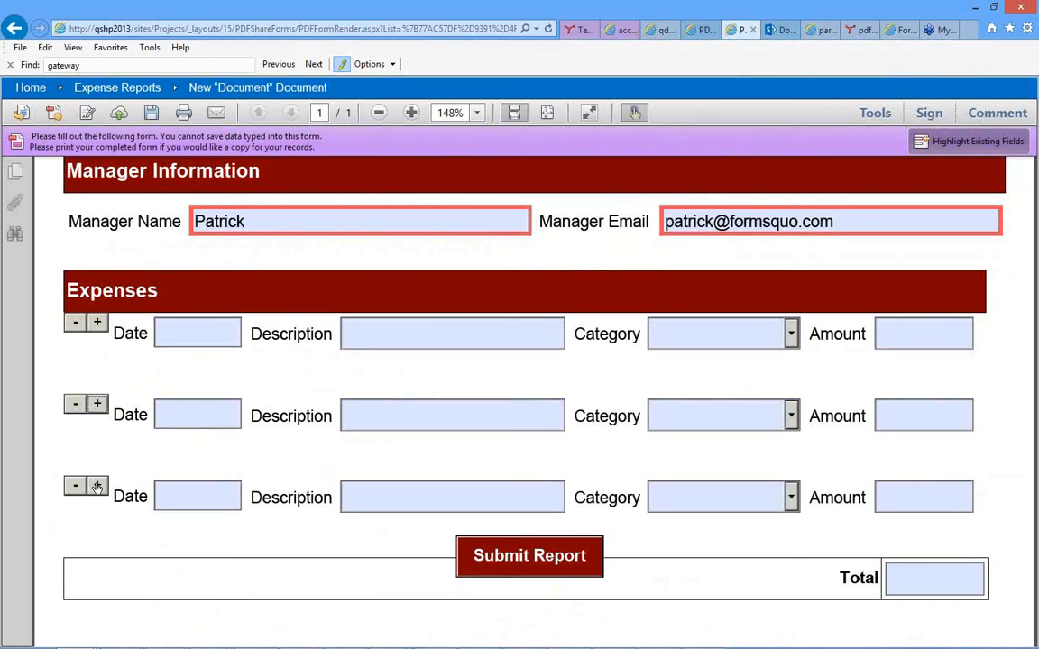
left_click(97, 487)
scroll(95, 482, "down", 2)
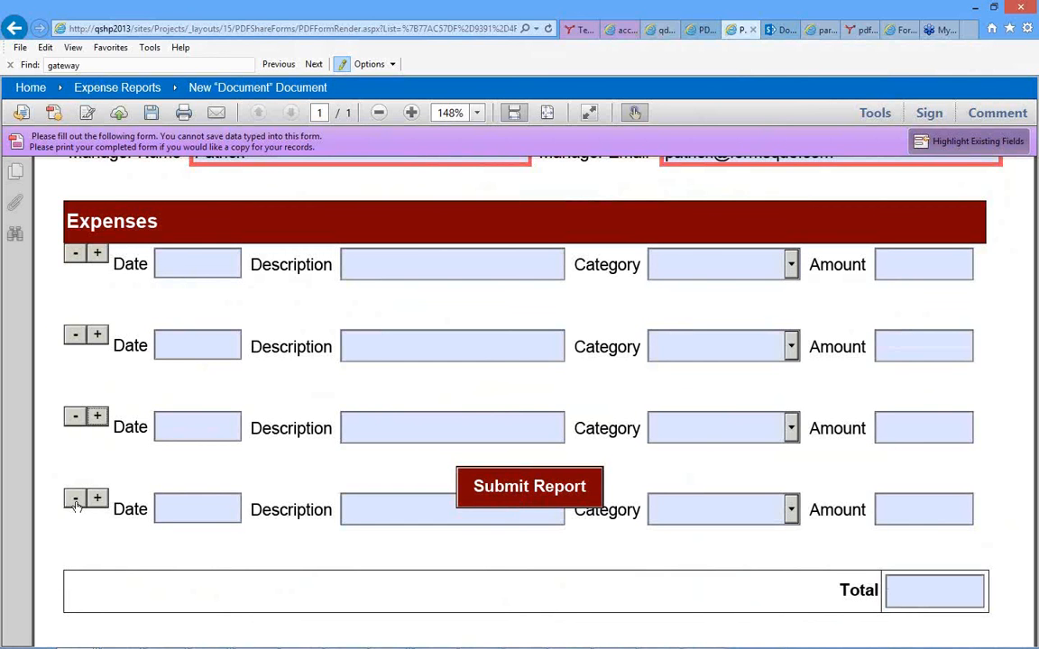
left_click(75, 502)
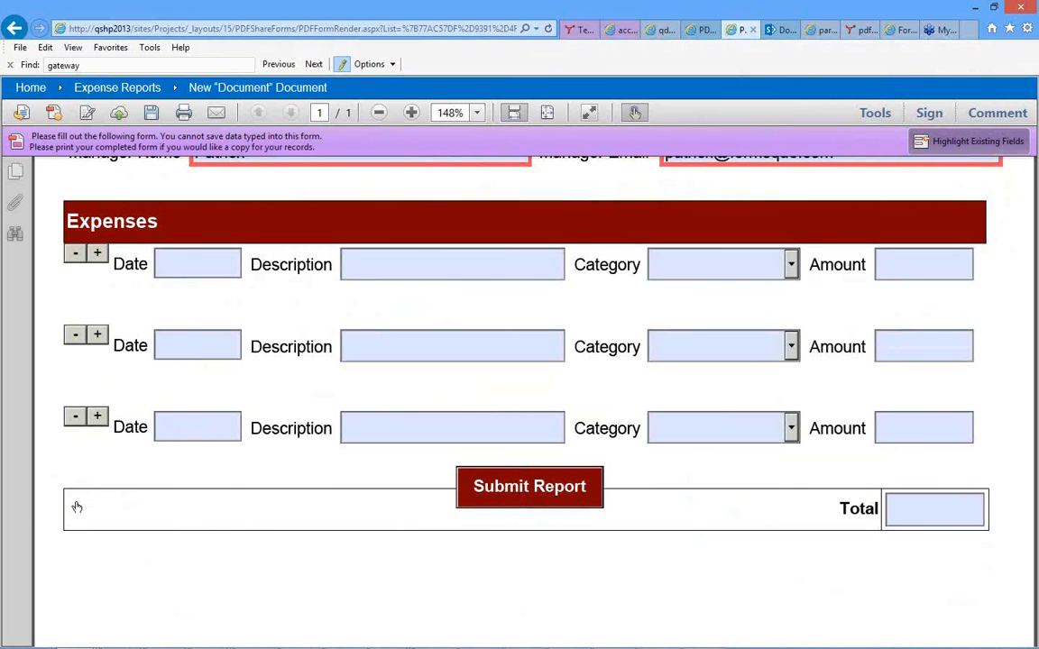
left_click(74, 419)
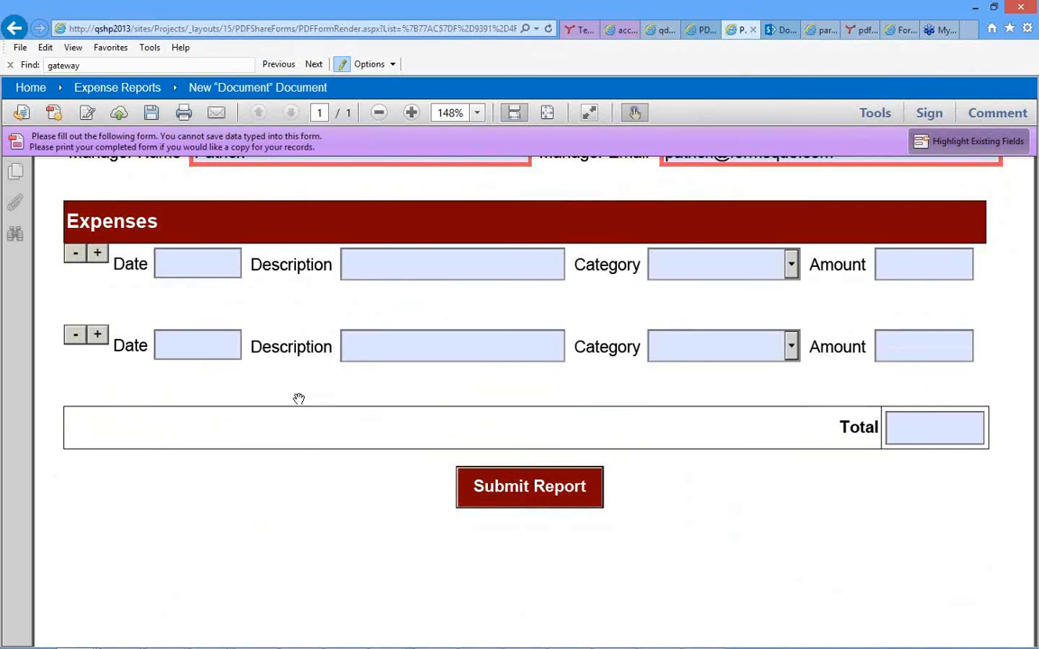
Set the first expense's category to Gifts and attach receipt-format-6.gif as its receipt.
left_click(792, 265)
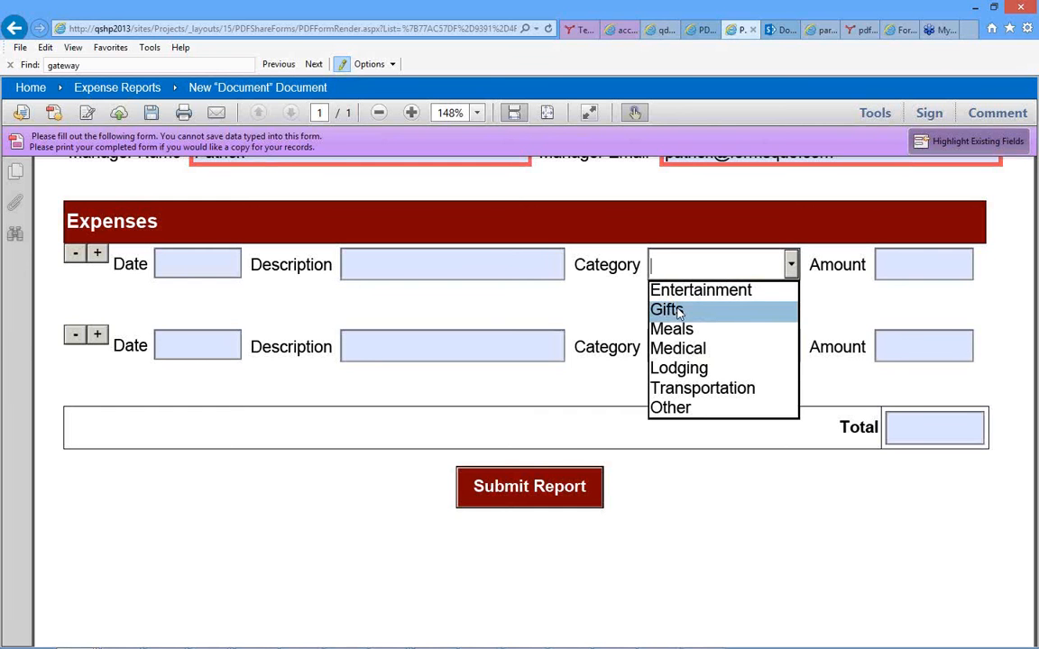
left_click(678, 312)
left_click(742, 306)
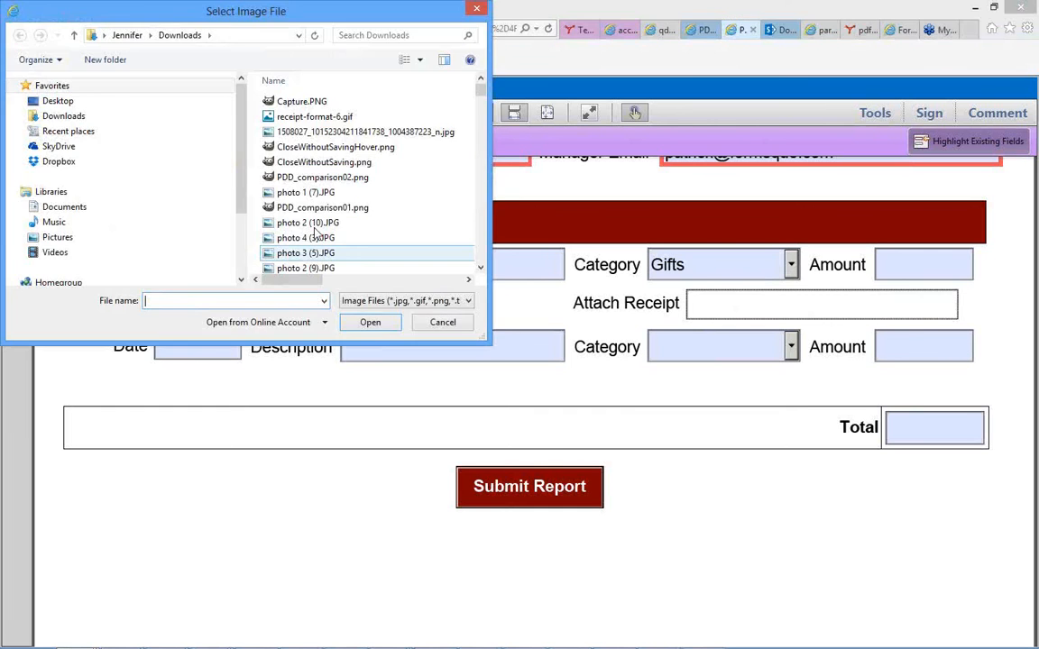
left_click(285, 118)
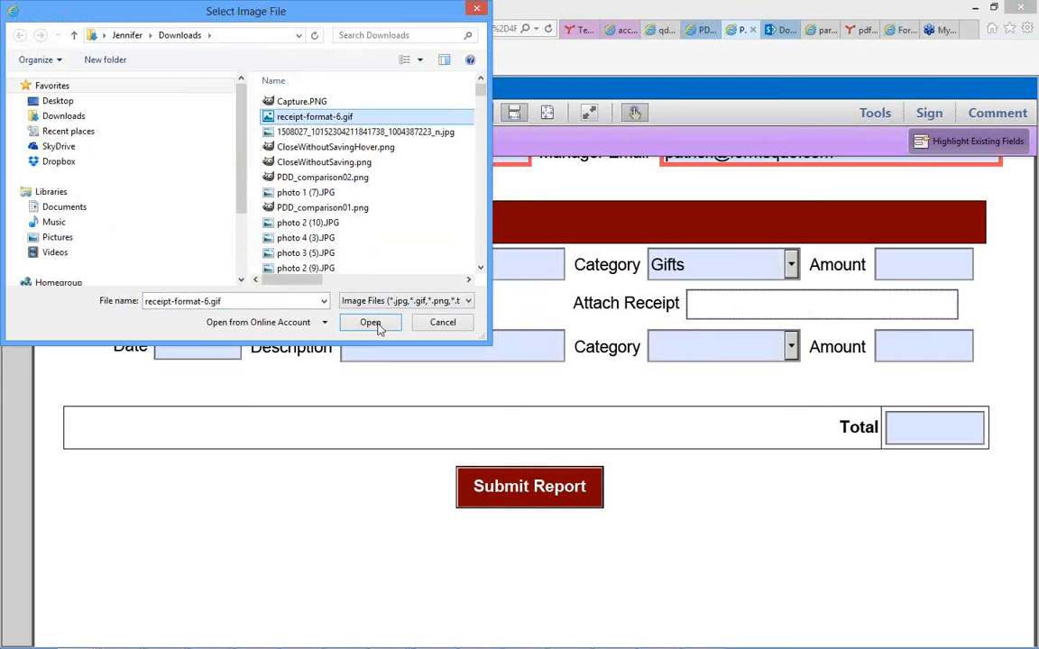
left_click(370, 322)
Set the second expense's category to Medical and attach Capture.PNG as its receipt.
left_click(749, 348)
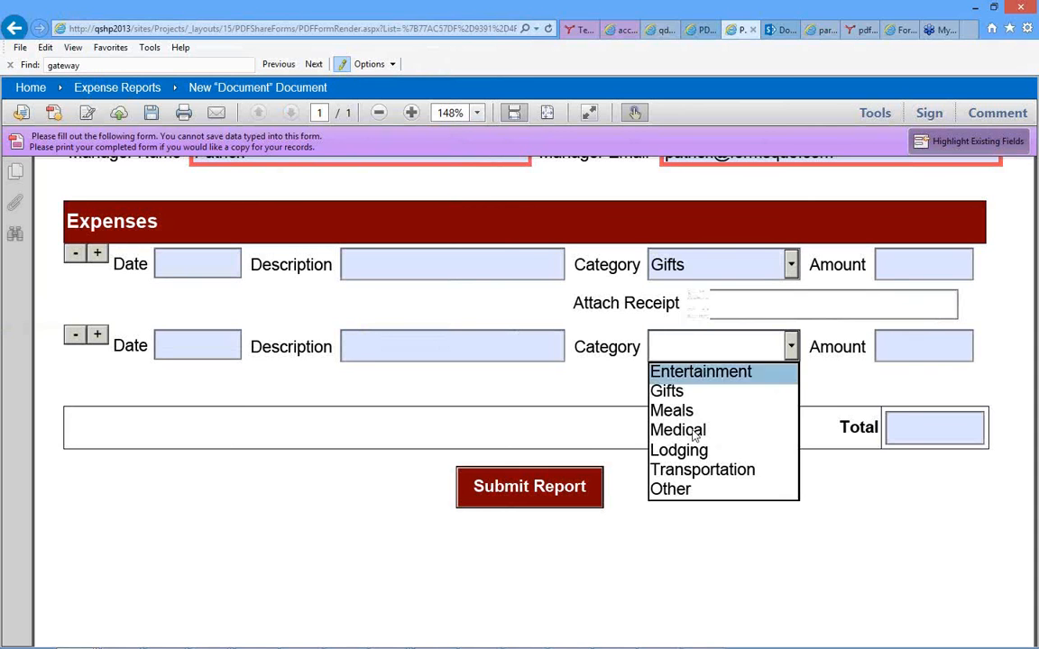
left_click(691, 430)
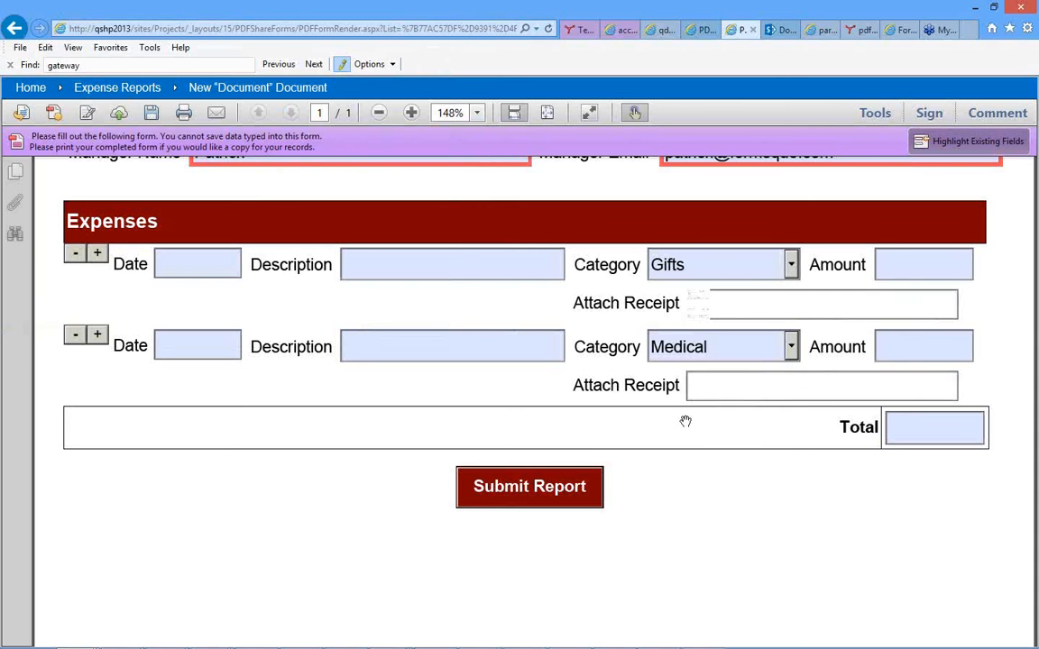
left_click(730, 390)
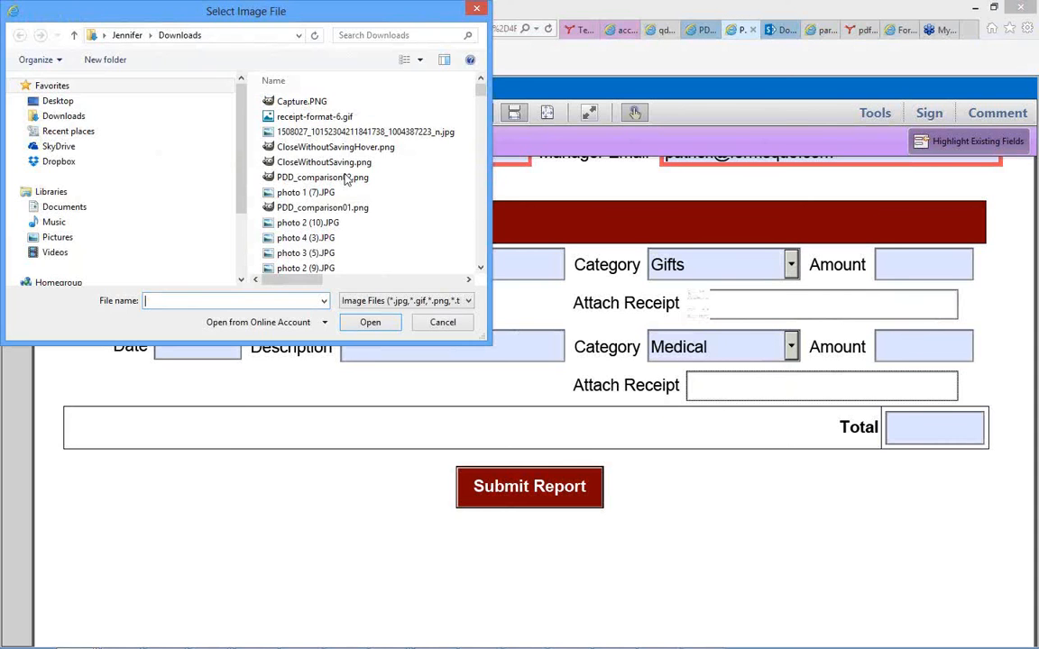
left_click(308, 103)
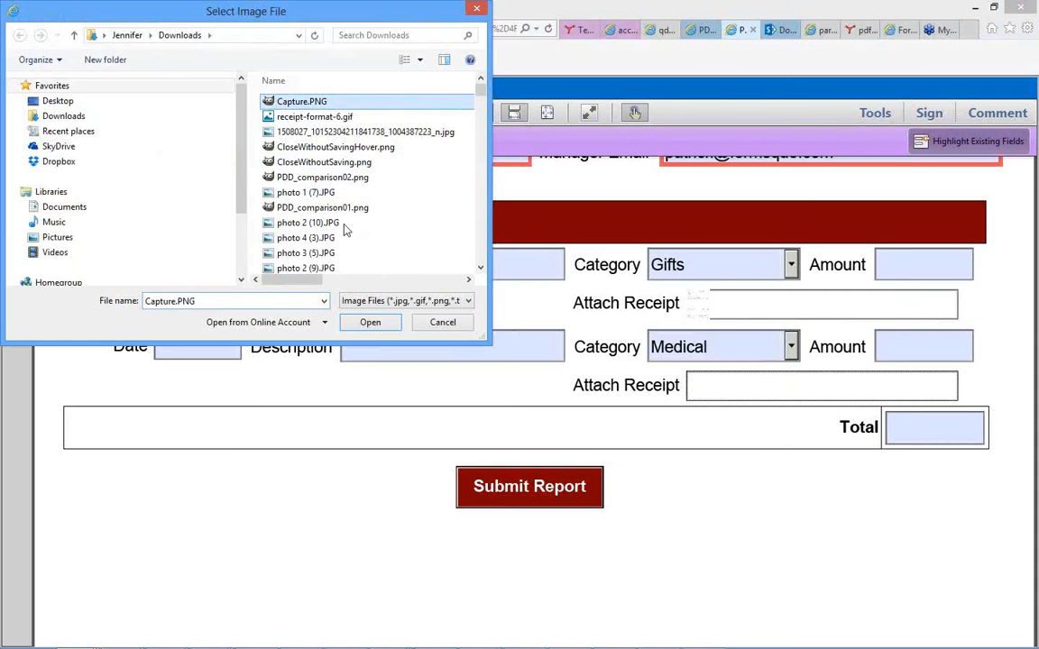
left_click(370, 323)
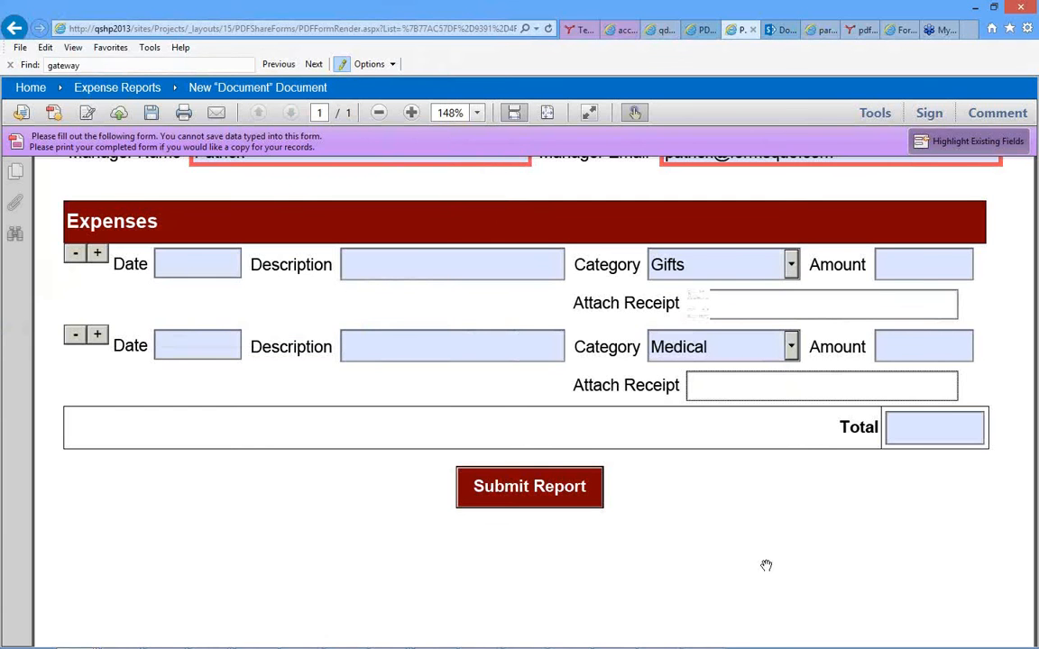
Enter an amount of 123 for the Gifts expense and 456 for the Medical expense.
left_click(912, 264)
type("123")
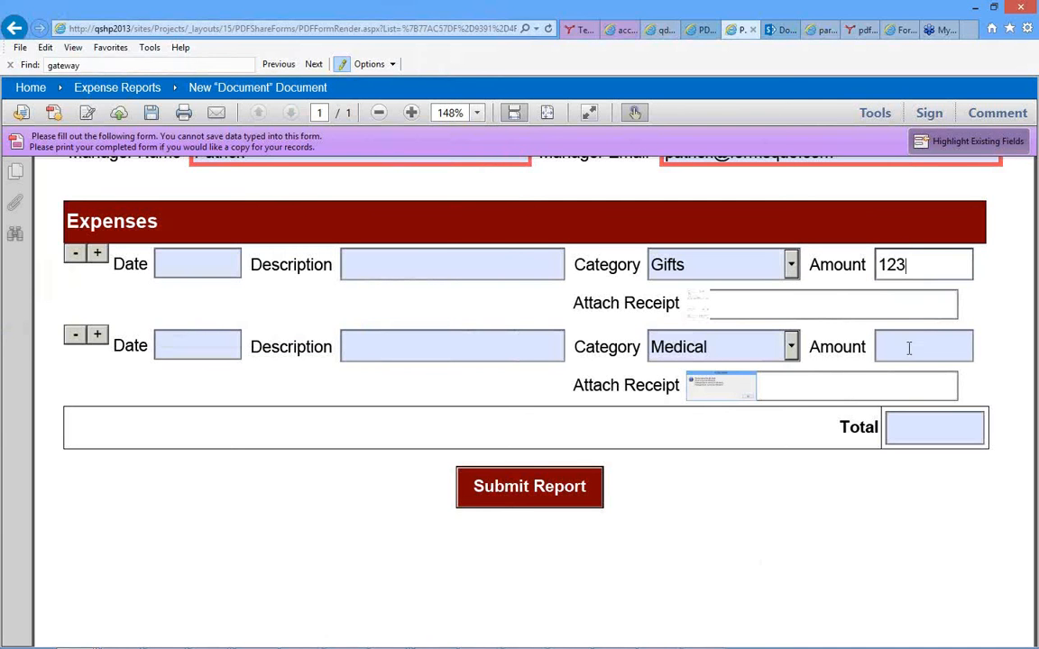
left_click(908, 350)
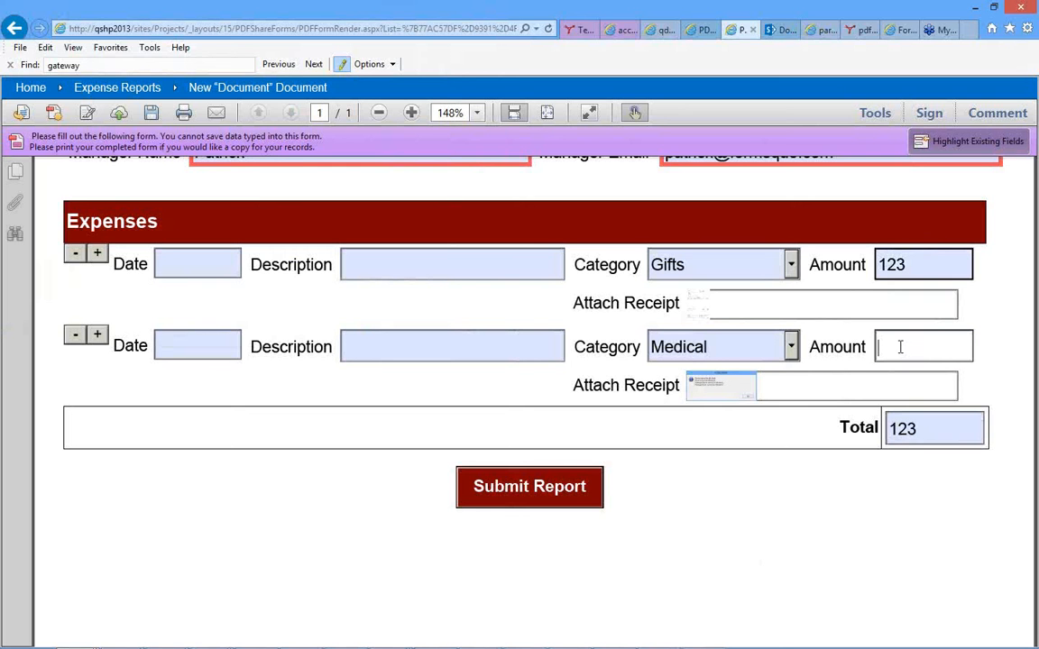
type("456")
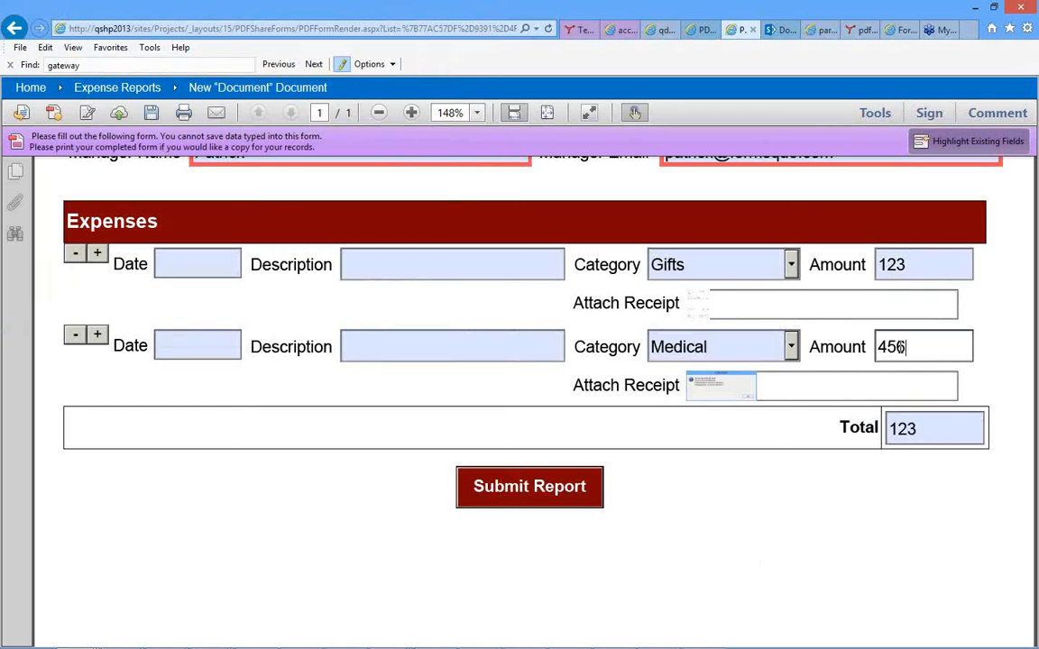
left_click(829, 531)
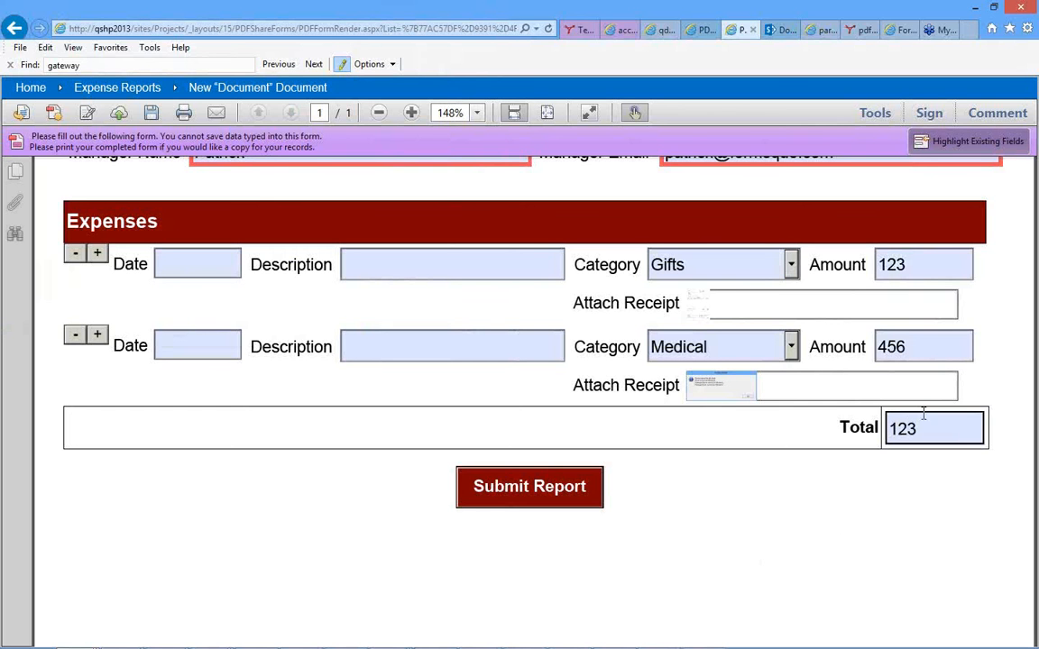
Change the Medical expense's amount to 12 and commit the entry to try to refresh the report total.
double_click(892, 350)
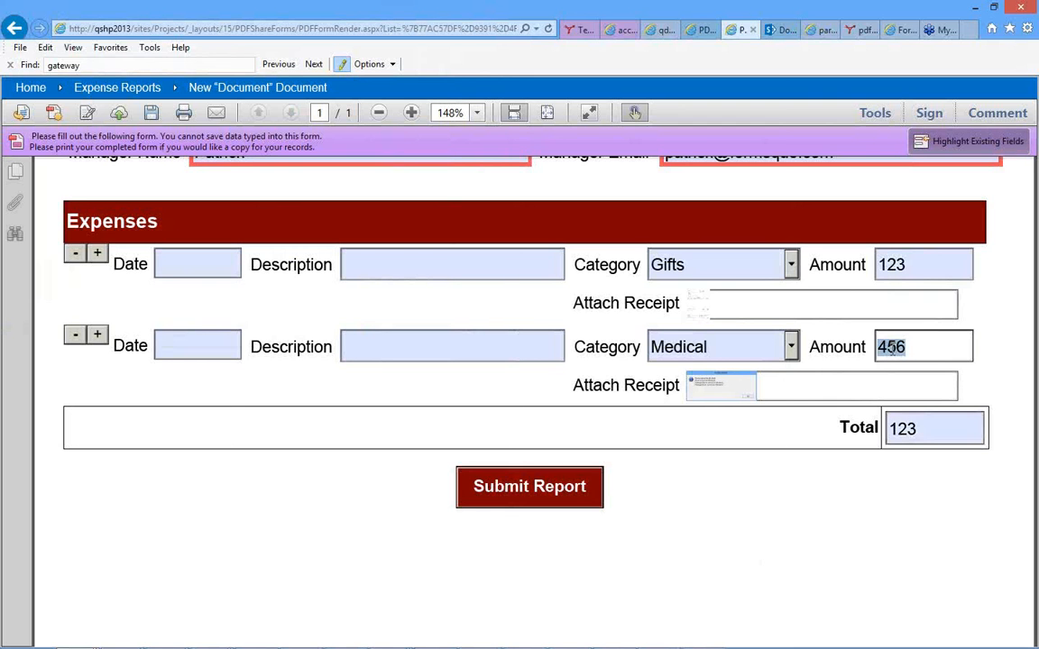
type("12")
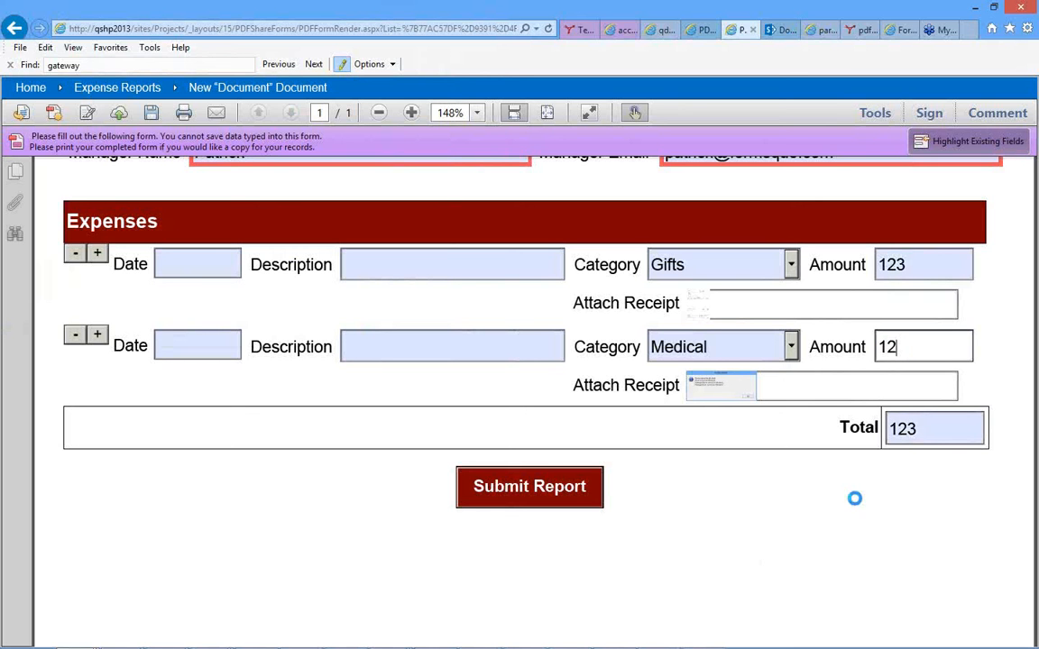
left_click(858, 494)
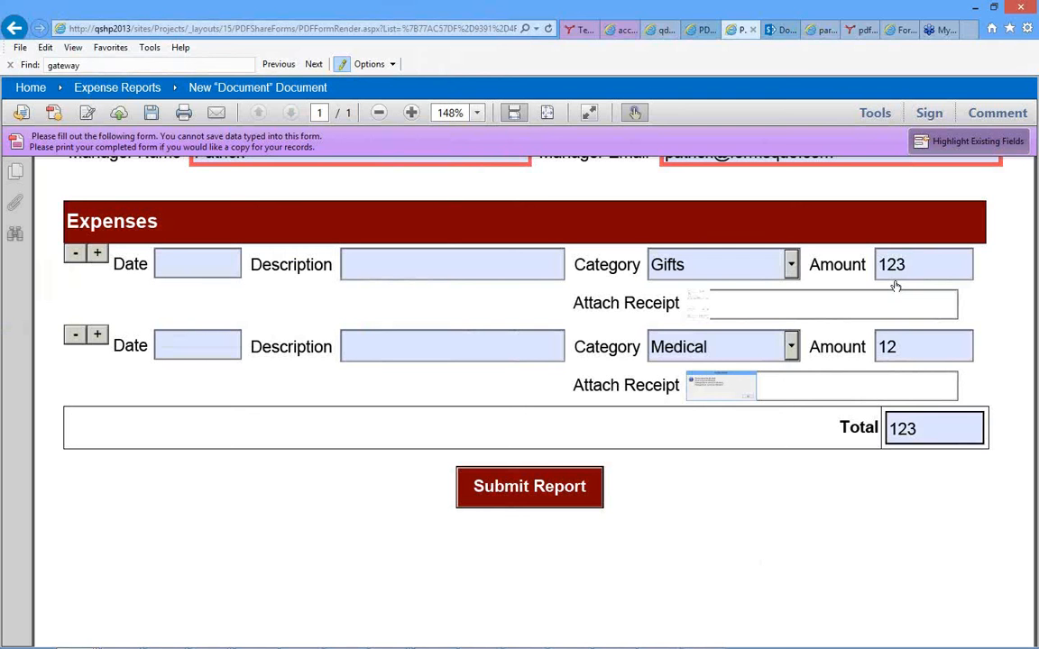
key("Tab")
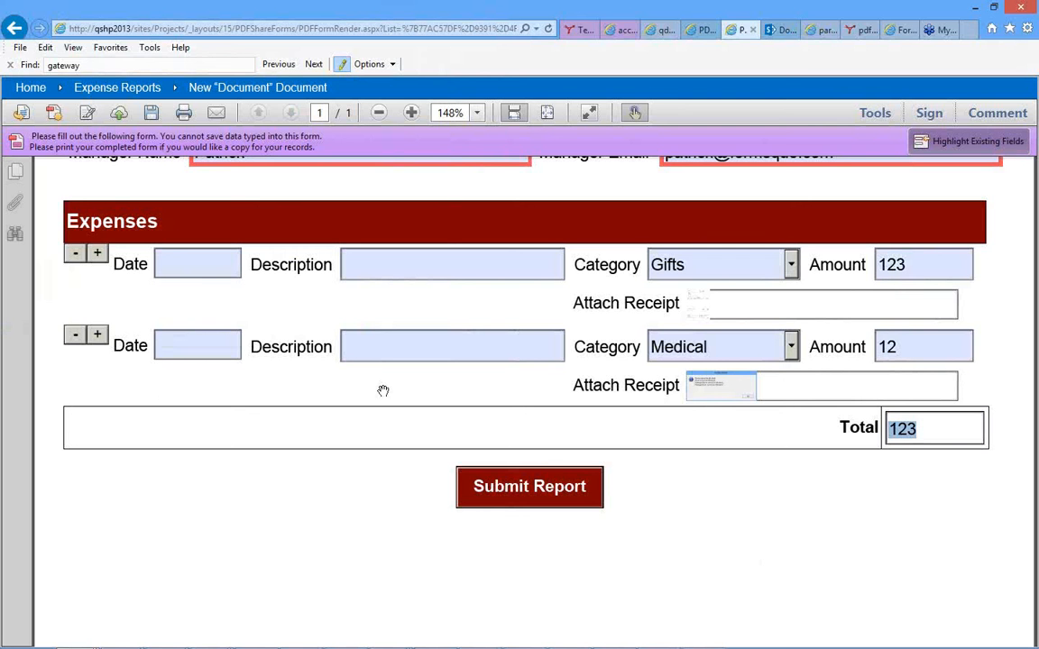
left_click(945, 426)
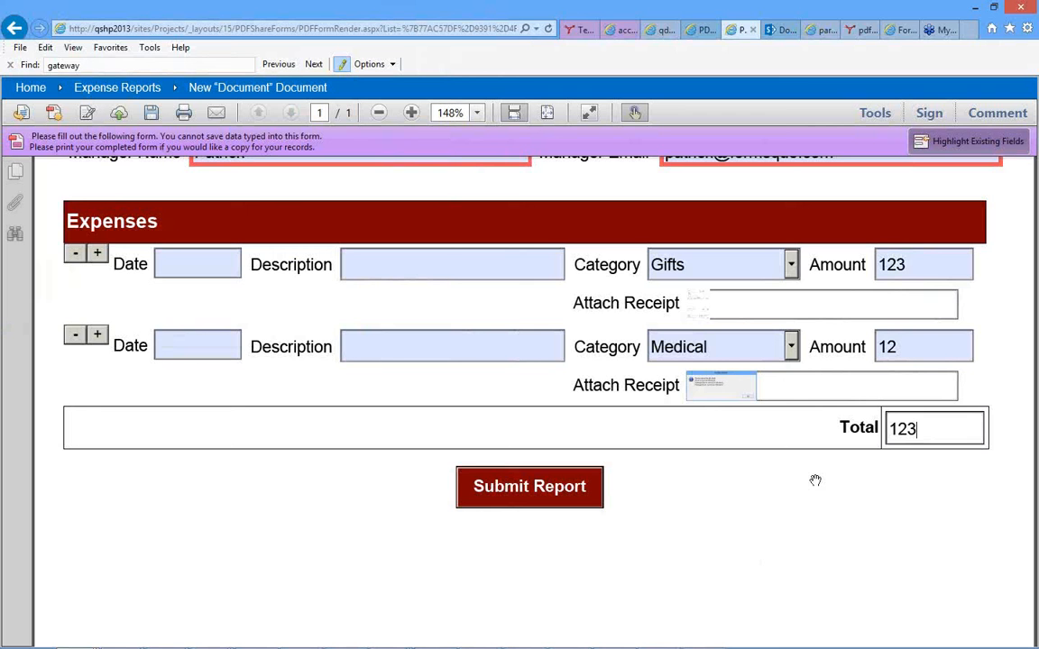
left_click(831, 412)
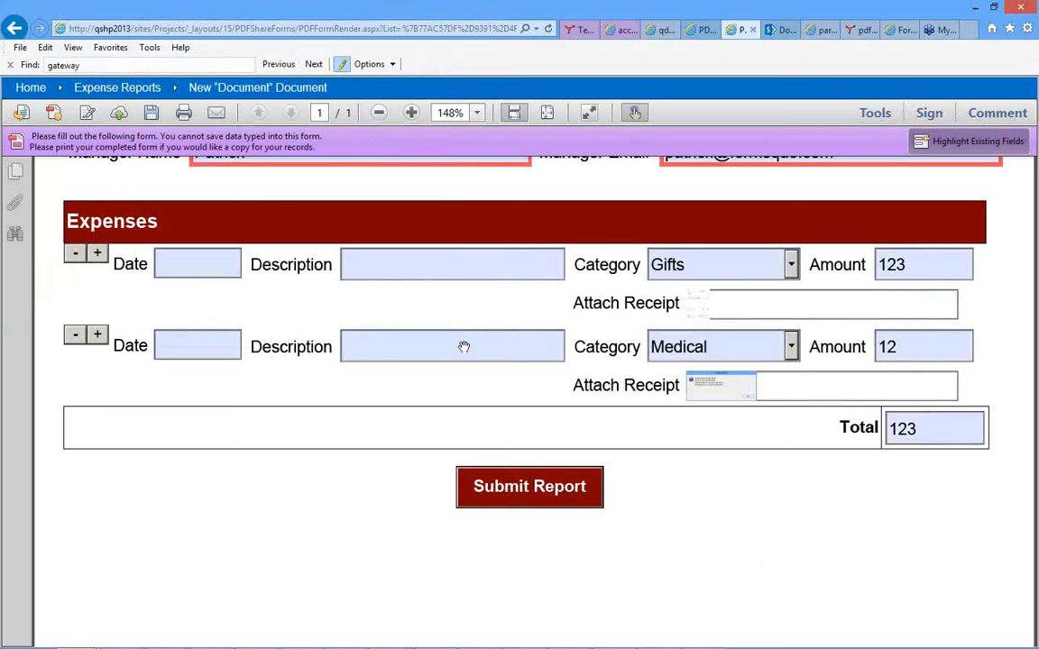
Submit the completed expense report to the Expense Reports library.
scroll(463, 347, "up", 3)
scroll(531, 318, "down", 5)
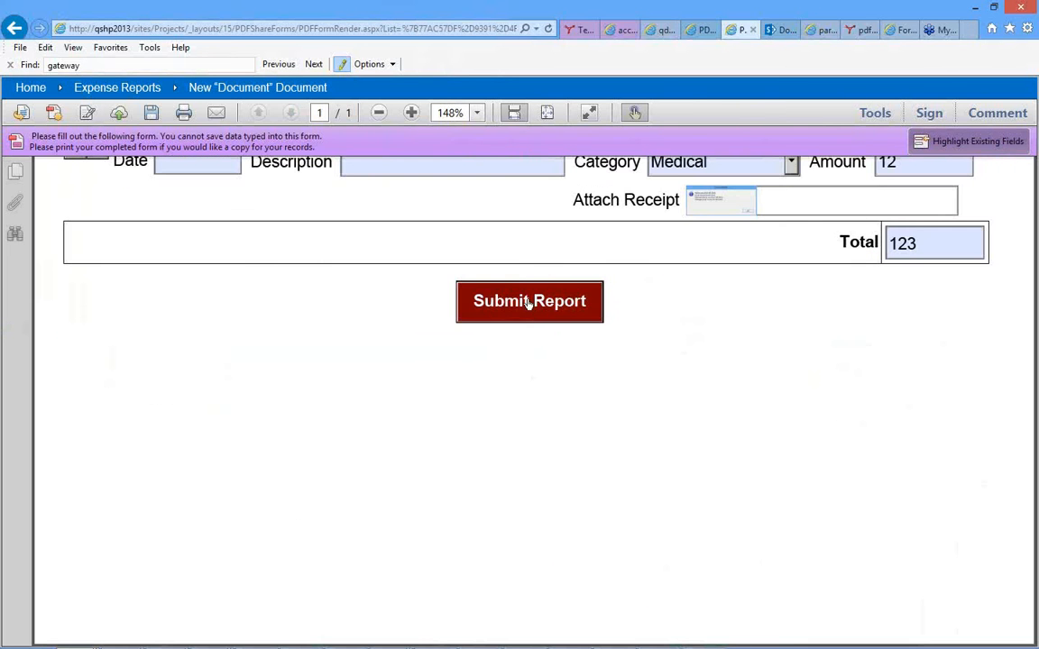
left_click(529, 303)
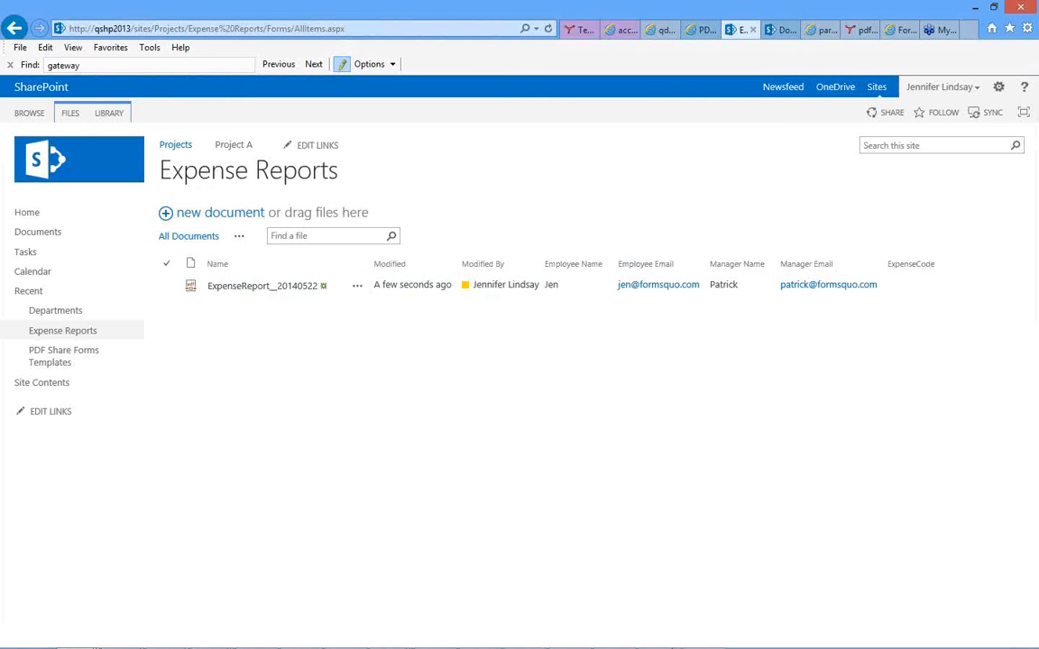
Switch to the open PowerPoint presentation.
mouse_move(550, 642)
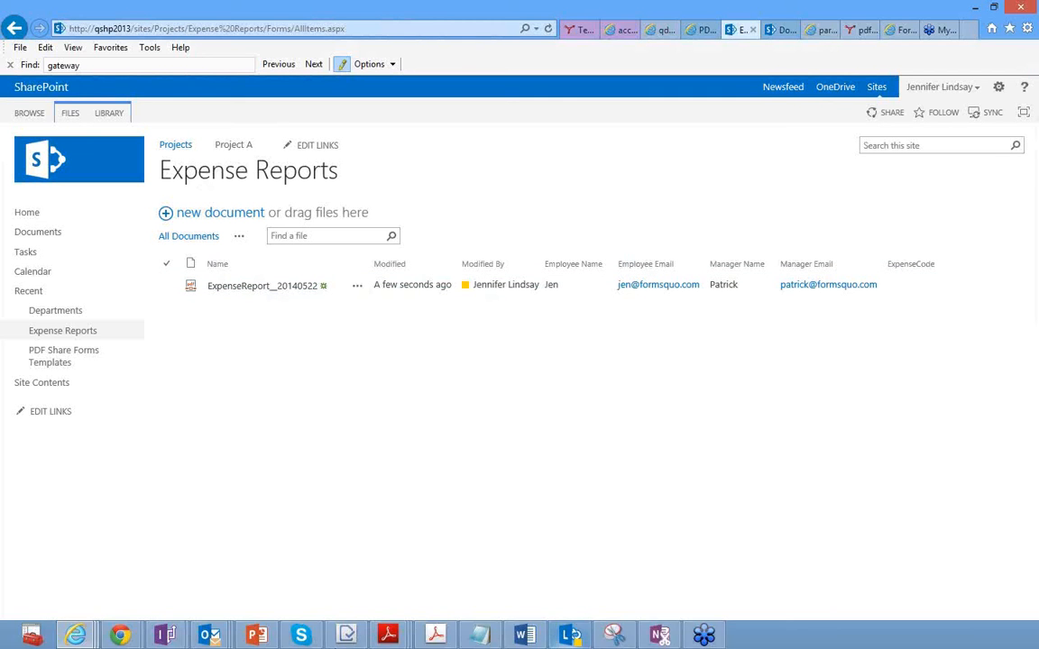
left_click(255, 637)
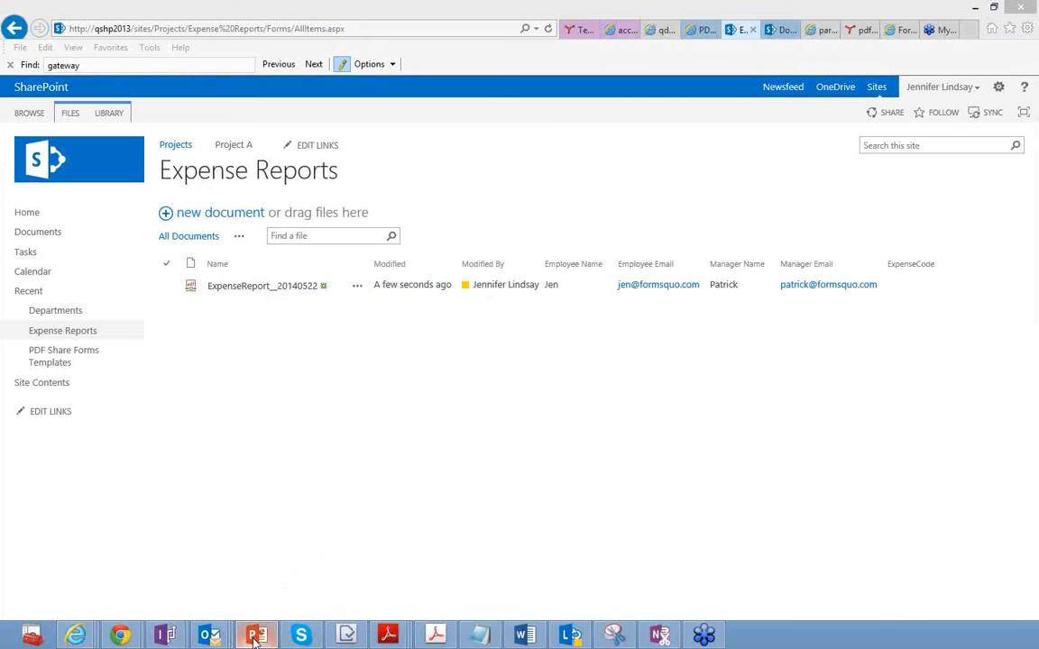